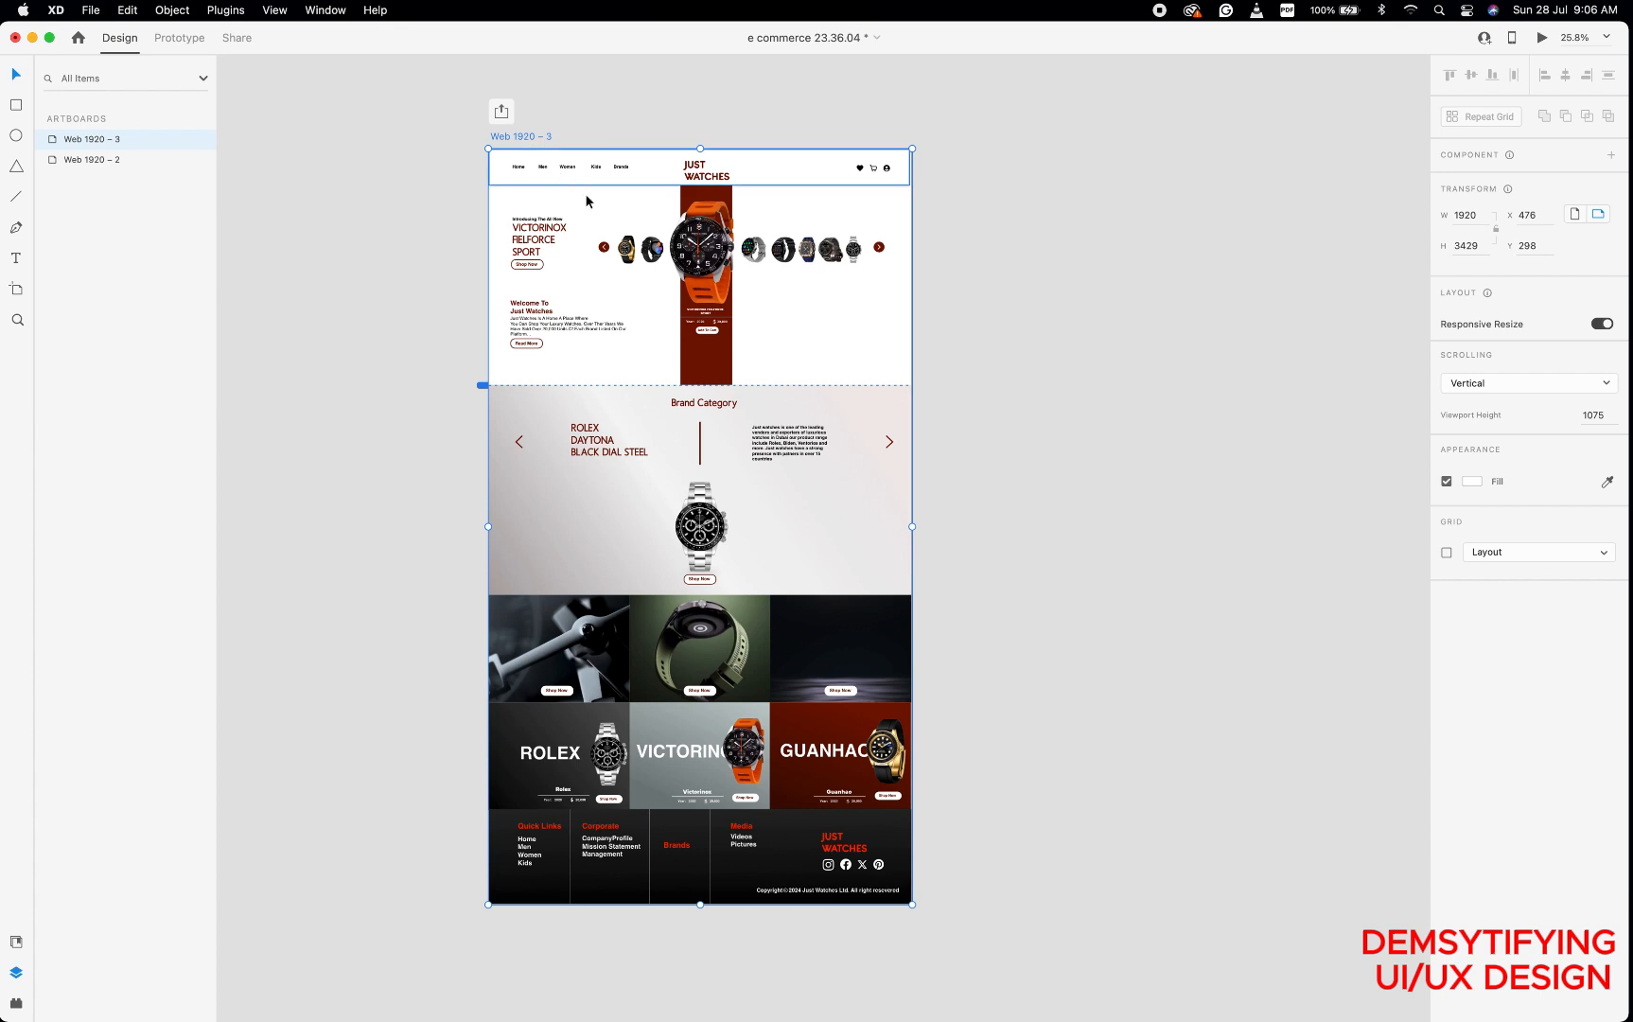
Ungroup Group 1, which holds the page content below the nav bar, on the Web 1920 – 3 artboard.
{"action": "left_click", "coordinate": [586, 202]}
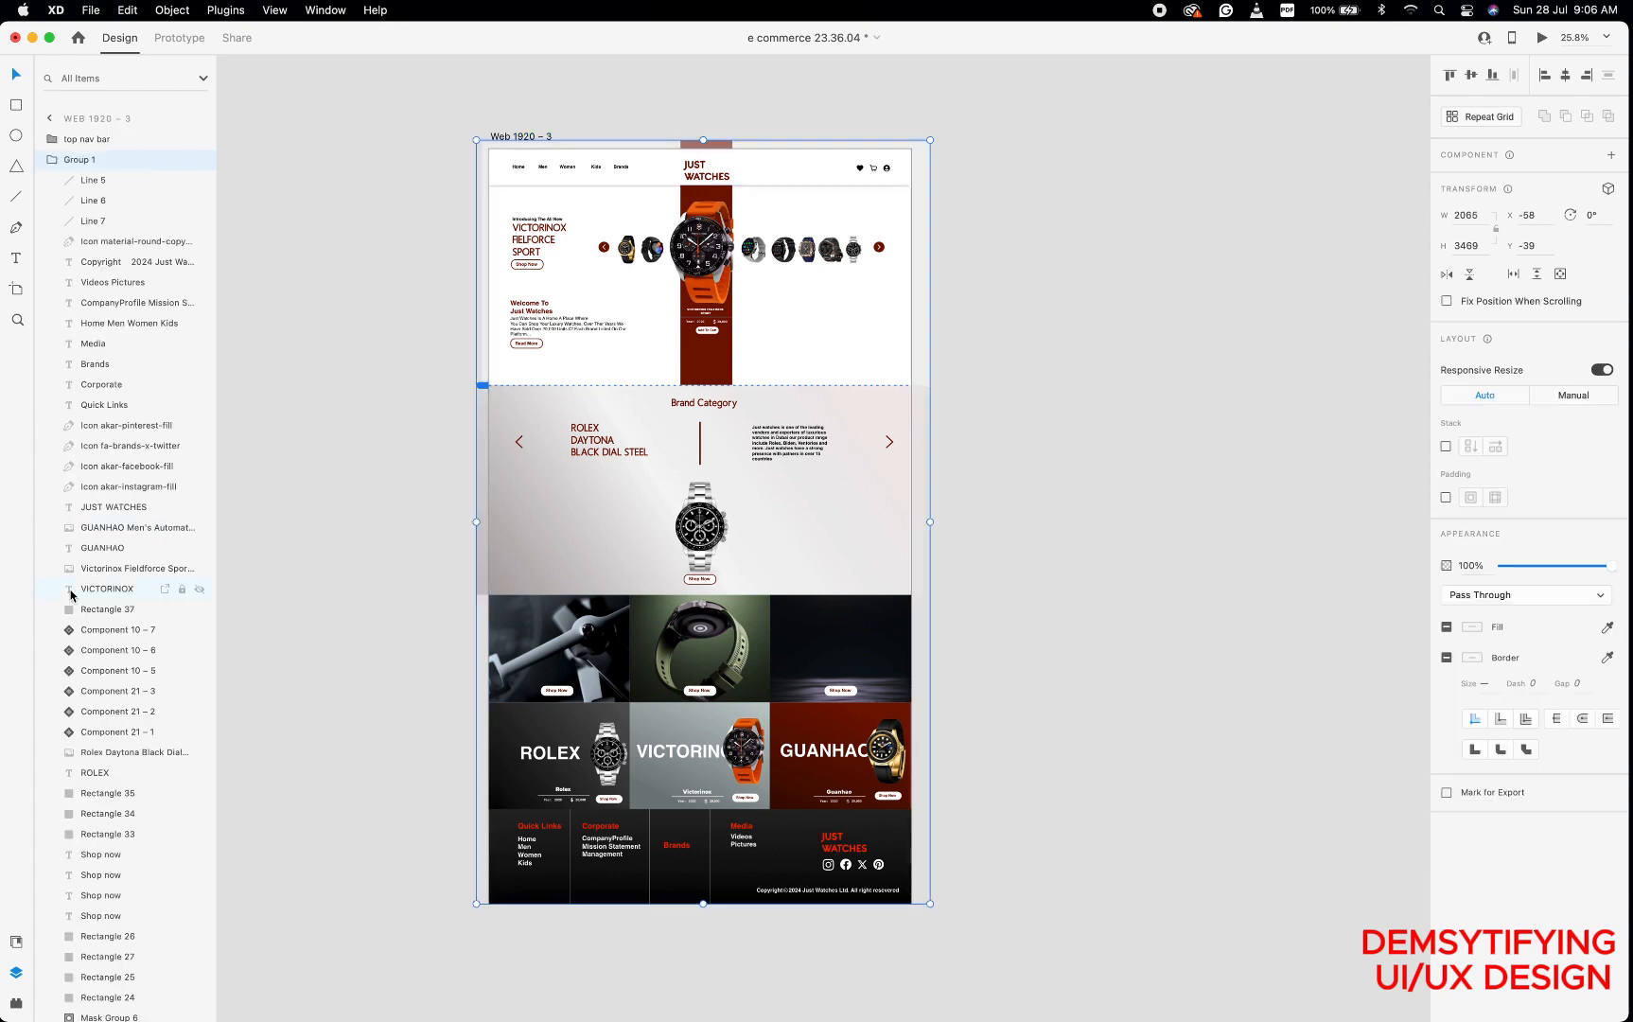
{"action": "scroll", "coordinate": [75, 598], "scroll_direction": "down", "scroll_amount": 5}
{"action": "scroll", "coordinate": [76, 598], "scroll_direction": "up", "scroll_amount": 5}
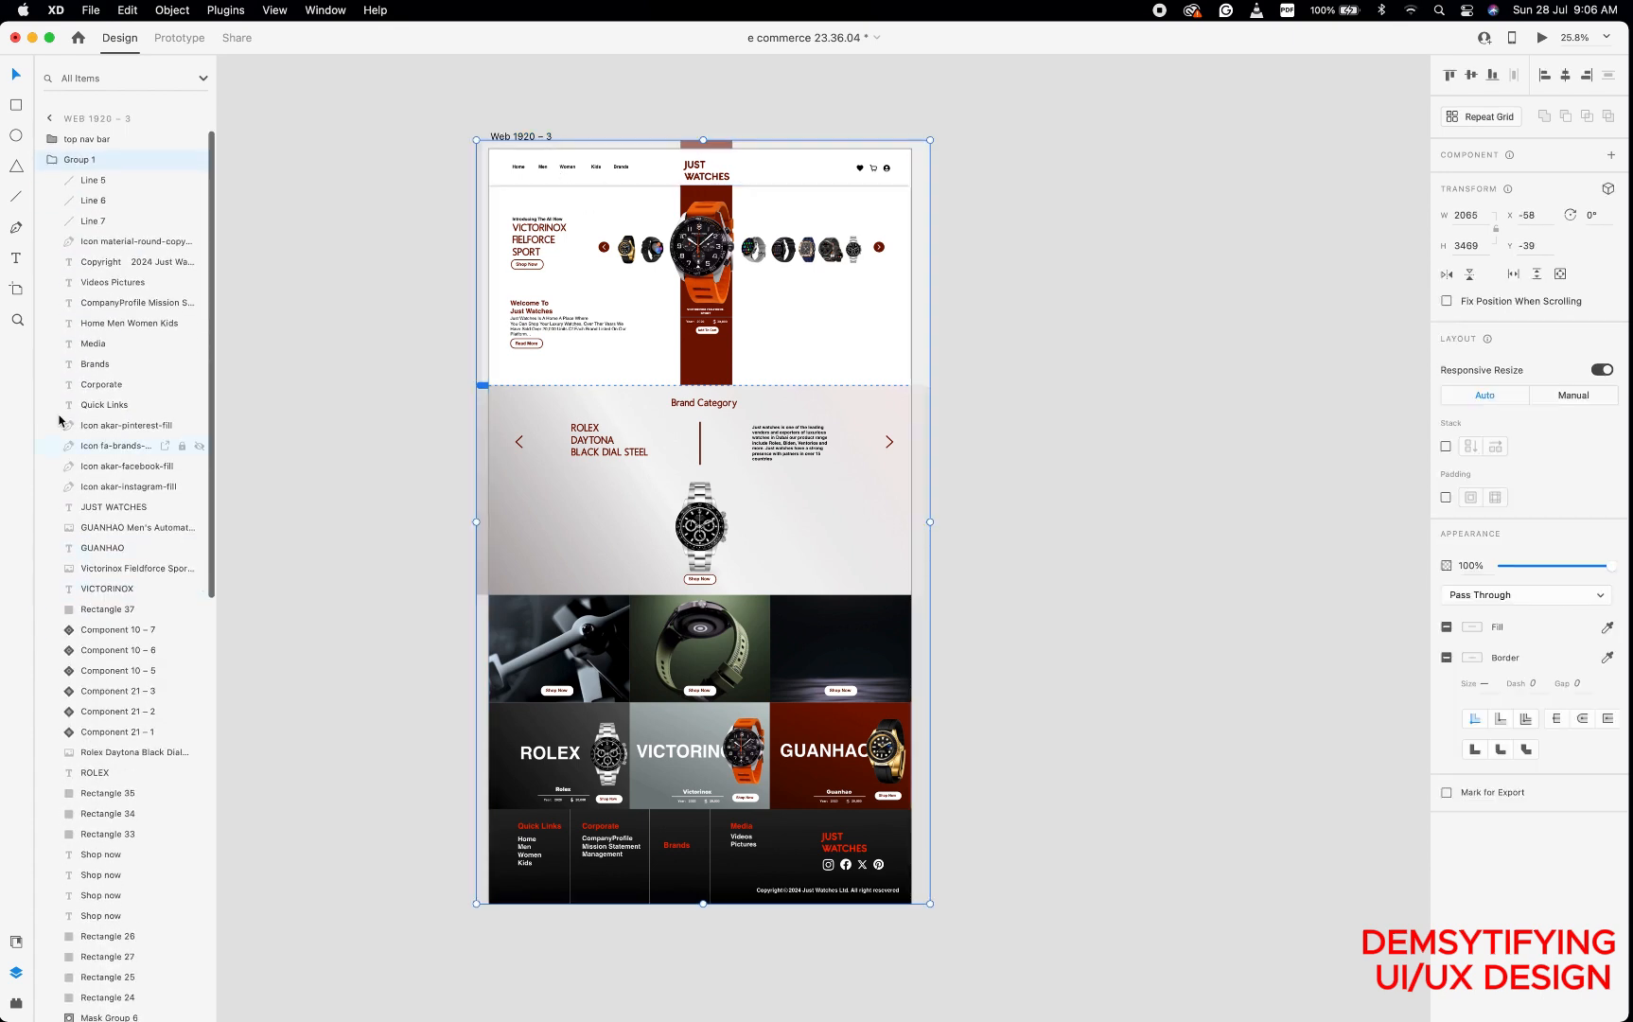
{"action": "right_click", "coordinate": [54, 159]}
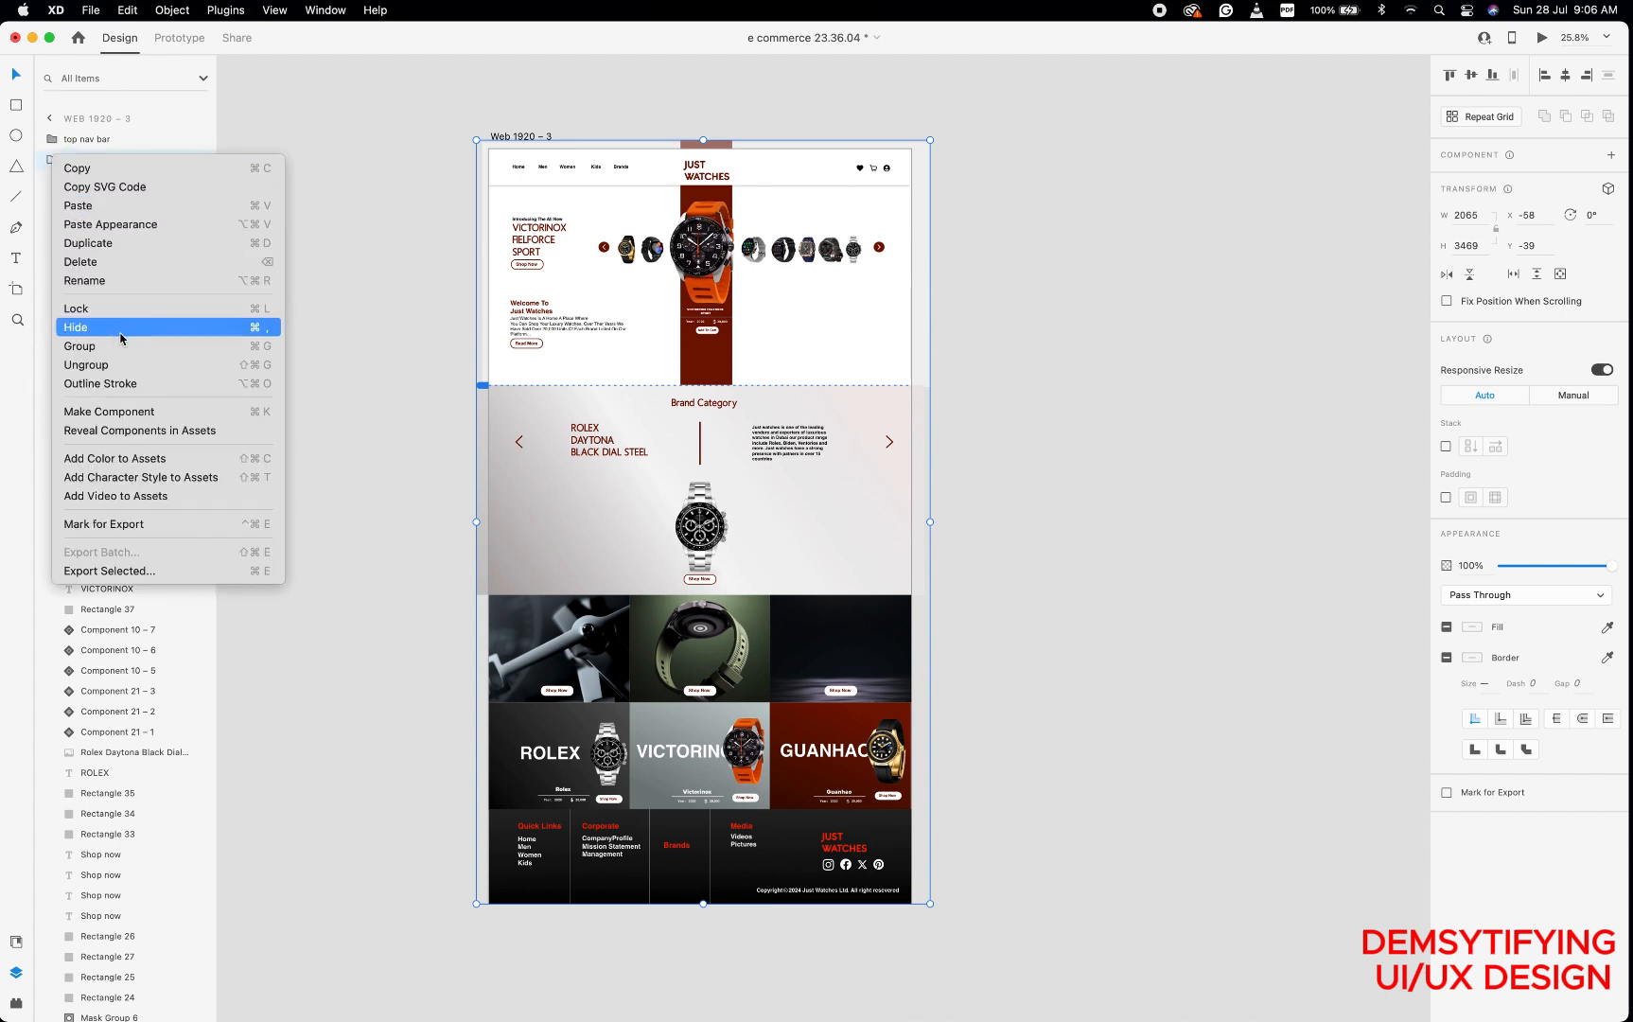
{"action": "left_click", "coordinate": [117, 366]}
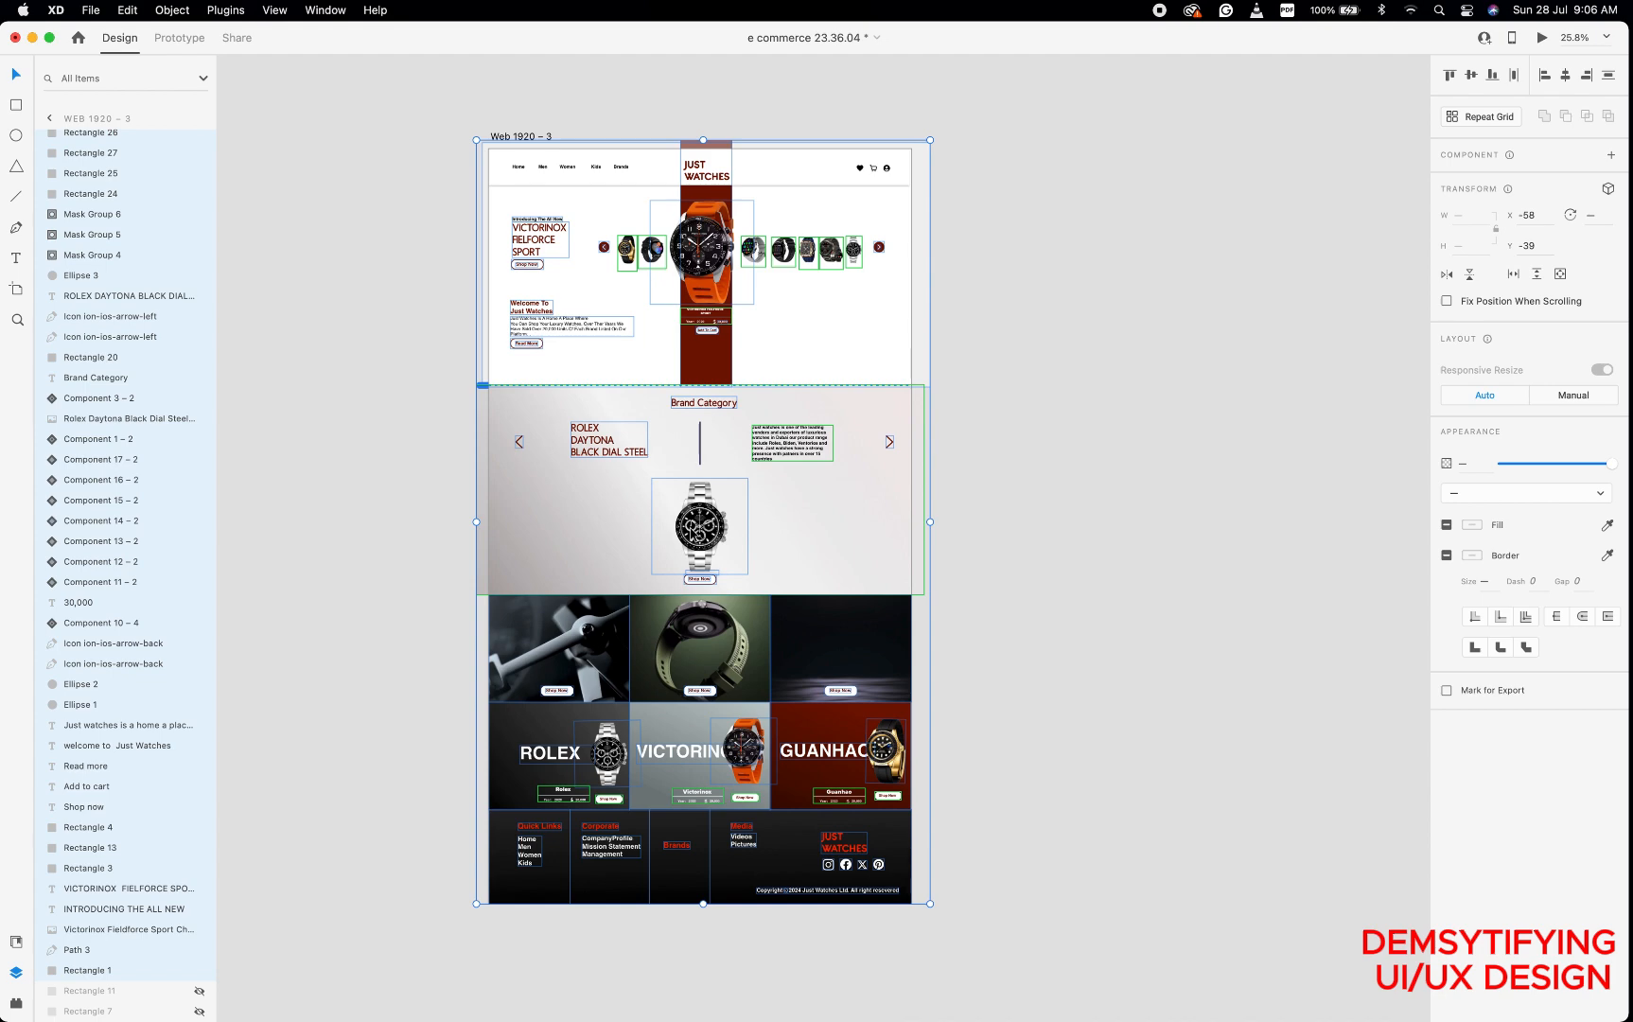
Group all the selected page content layers into one group, keeping the top nav bar separate.
{"action": "scroll", "coordinate": [174, 295], "scroll_direction": "up", "scroll_amount": 10}
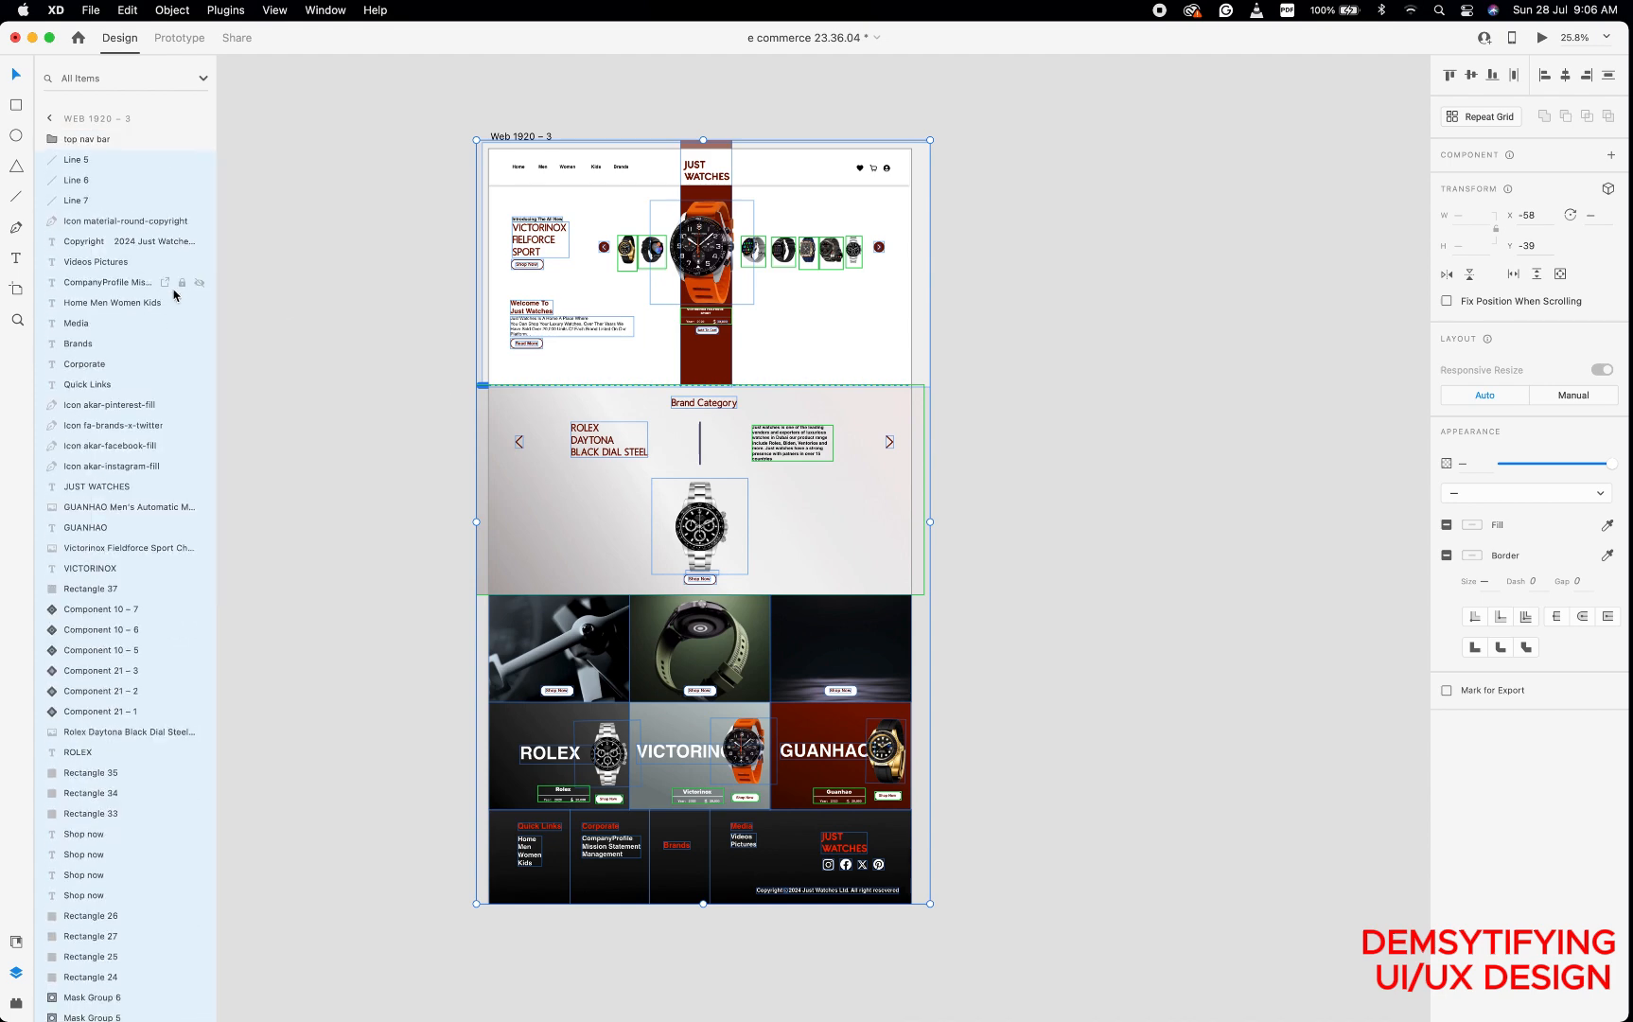
{"action": "scroll", "coordinate": [174, 295], "scroll_direction": "down", "scroll_amount": 10}
{"action": "scroll", "coordinate": [174, 295], "scroll_direction": "up", "scroll_amount": 10}
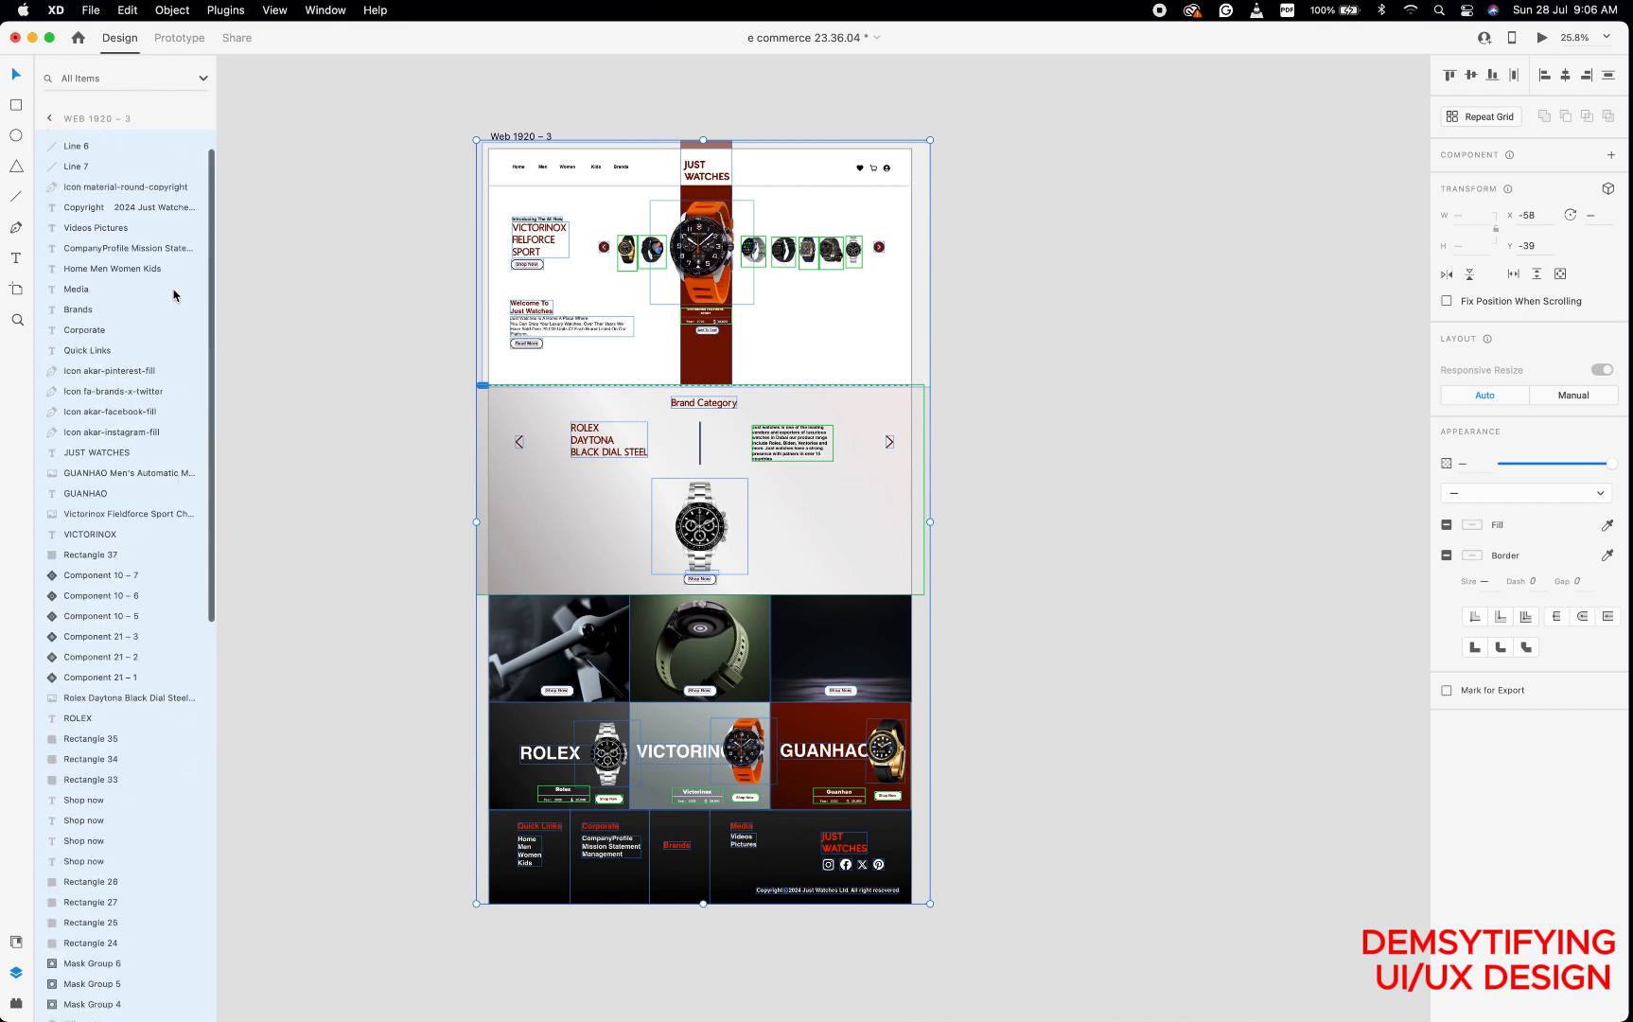
{"action": "key", "text": "Escape"}
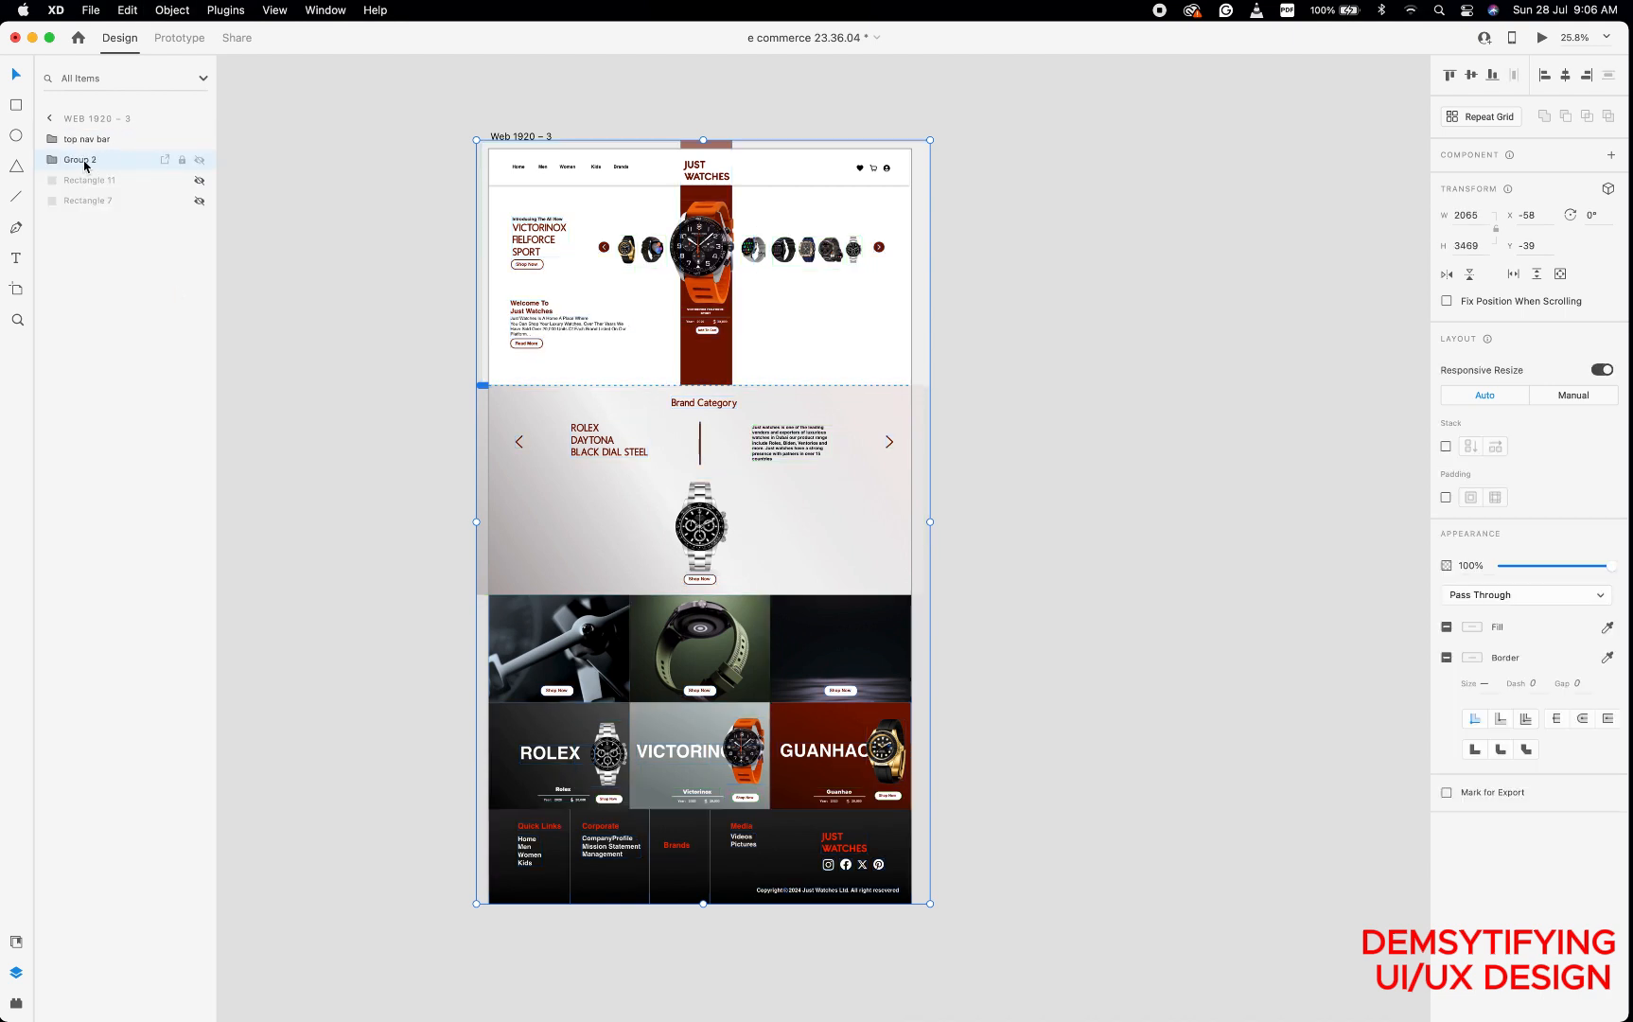
Rename the new page content group as fulljob.
{"action": "right_click", "coordinate": [84, 165]}
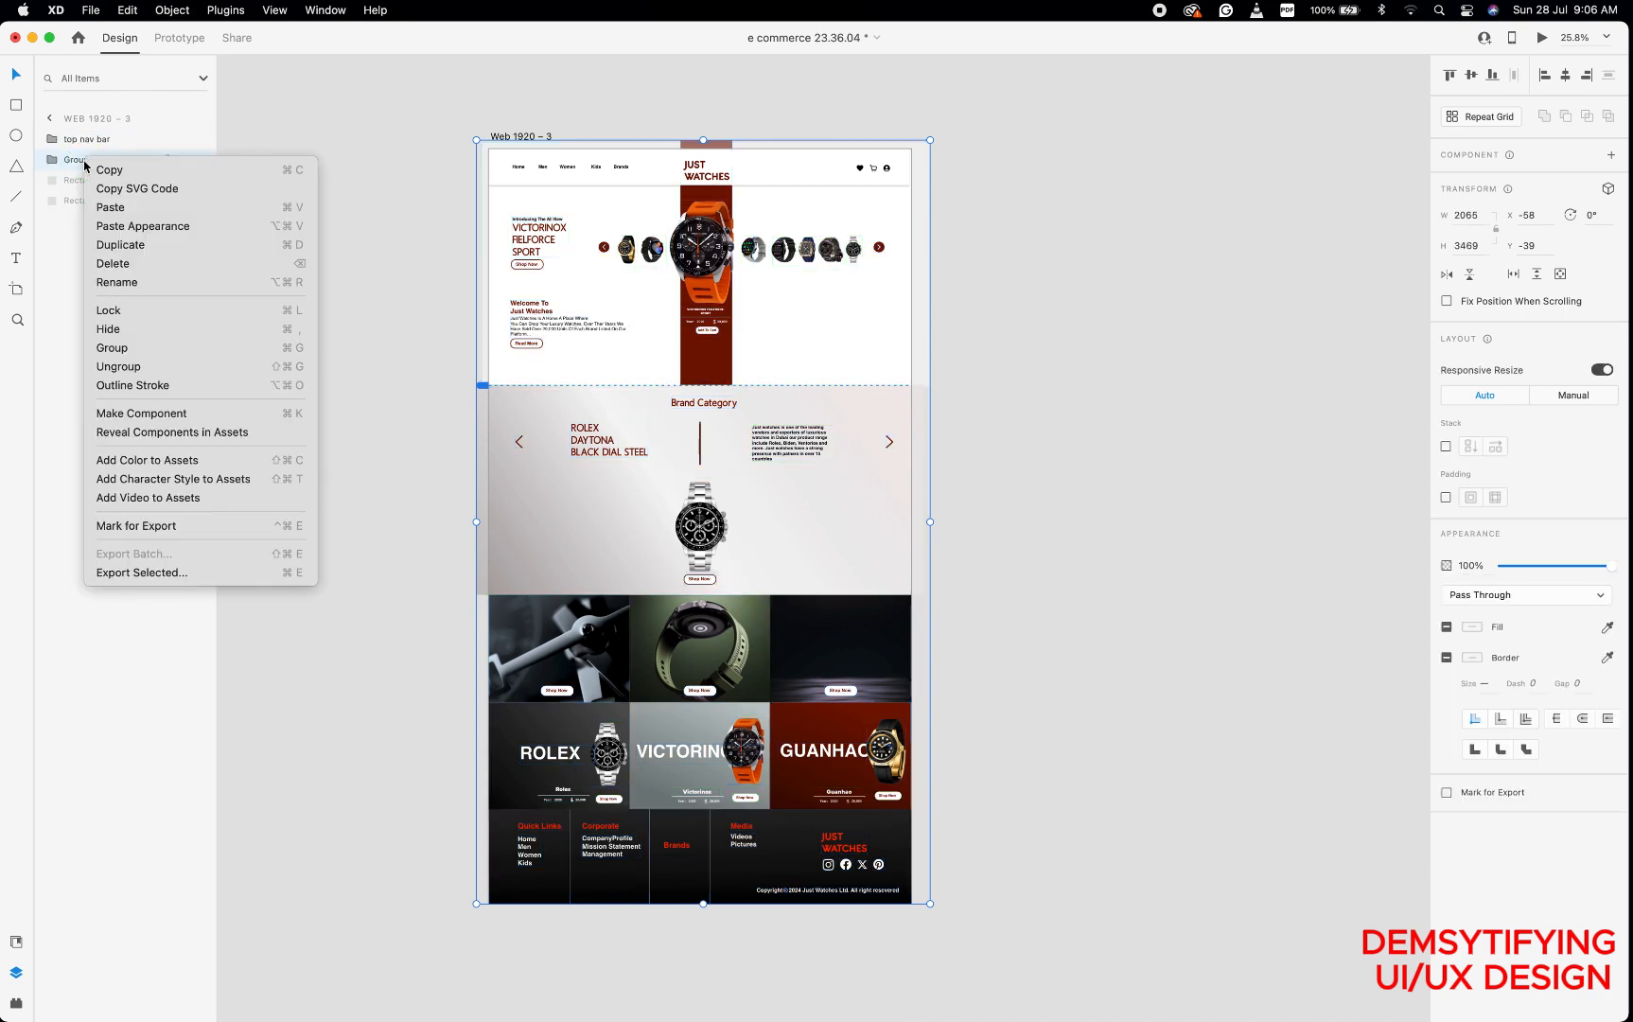
{"action": "left_click", "coordinate": [129, 283]}
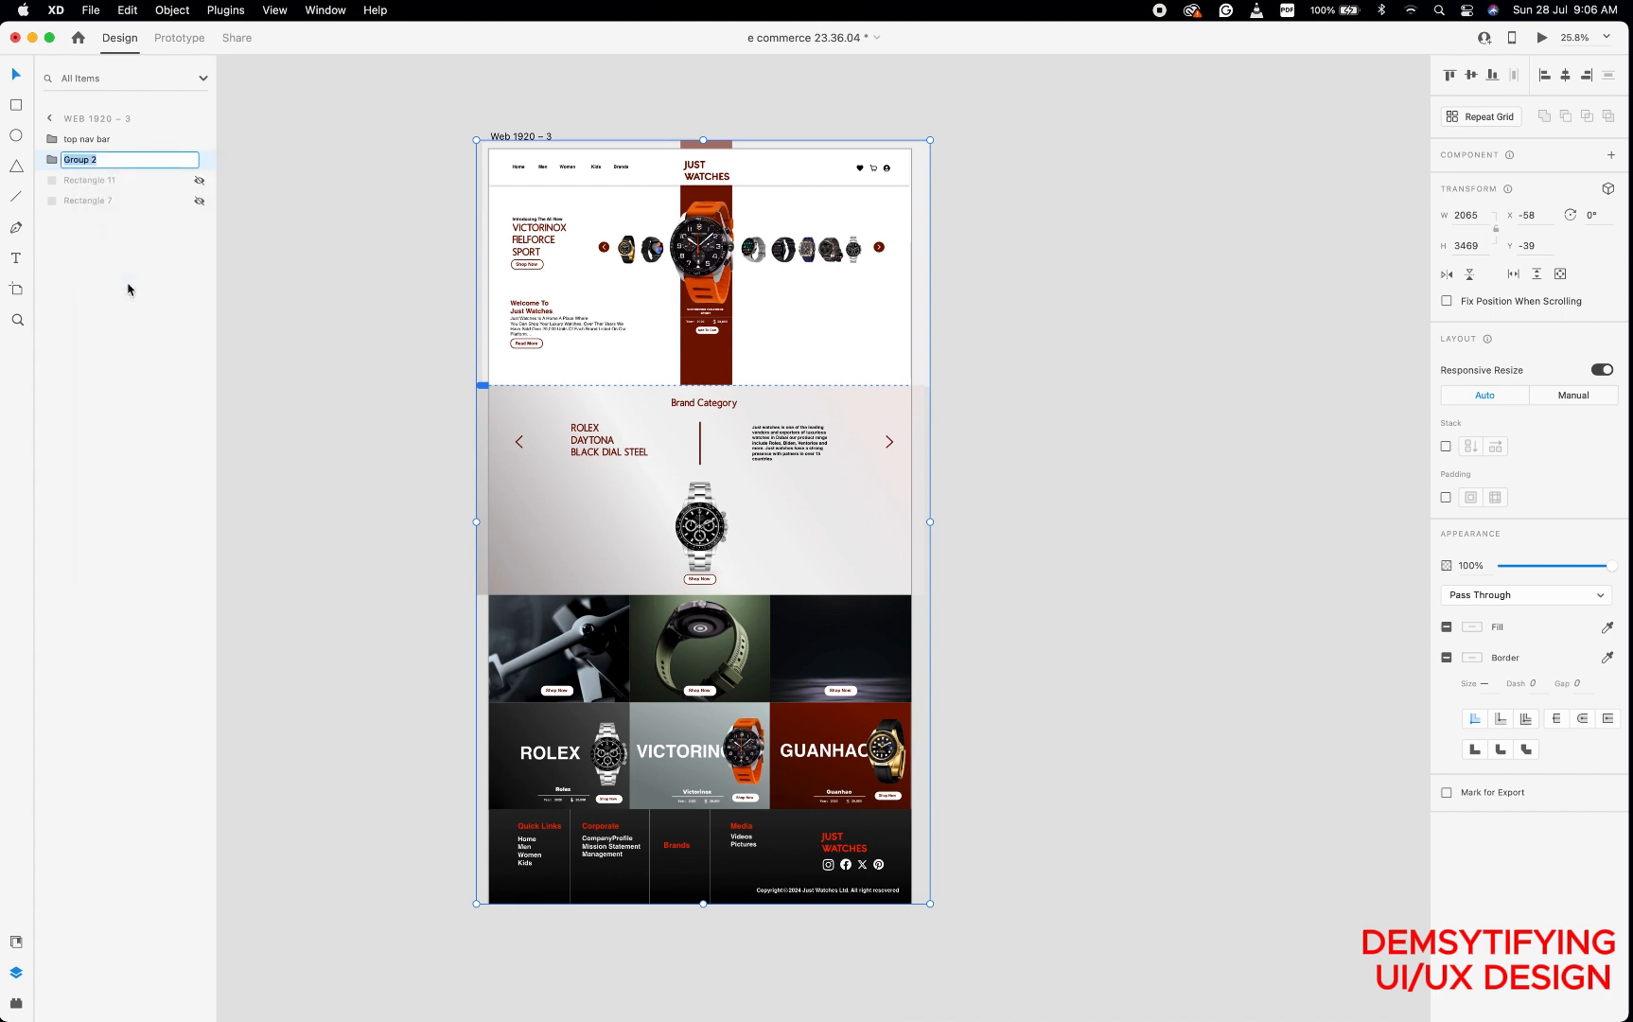
{"action": "type", "text": "t"}
{"action": "key", "text": "Return"}
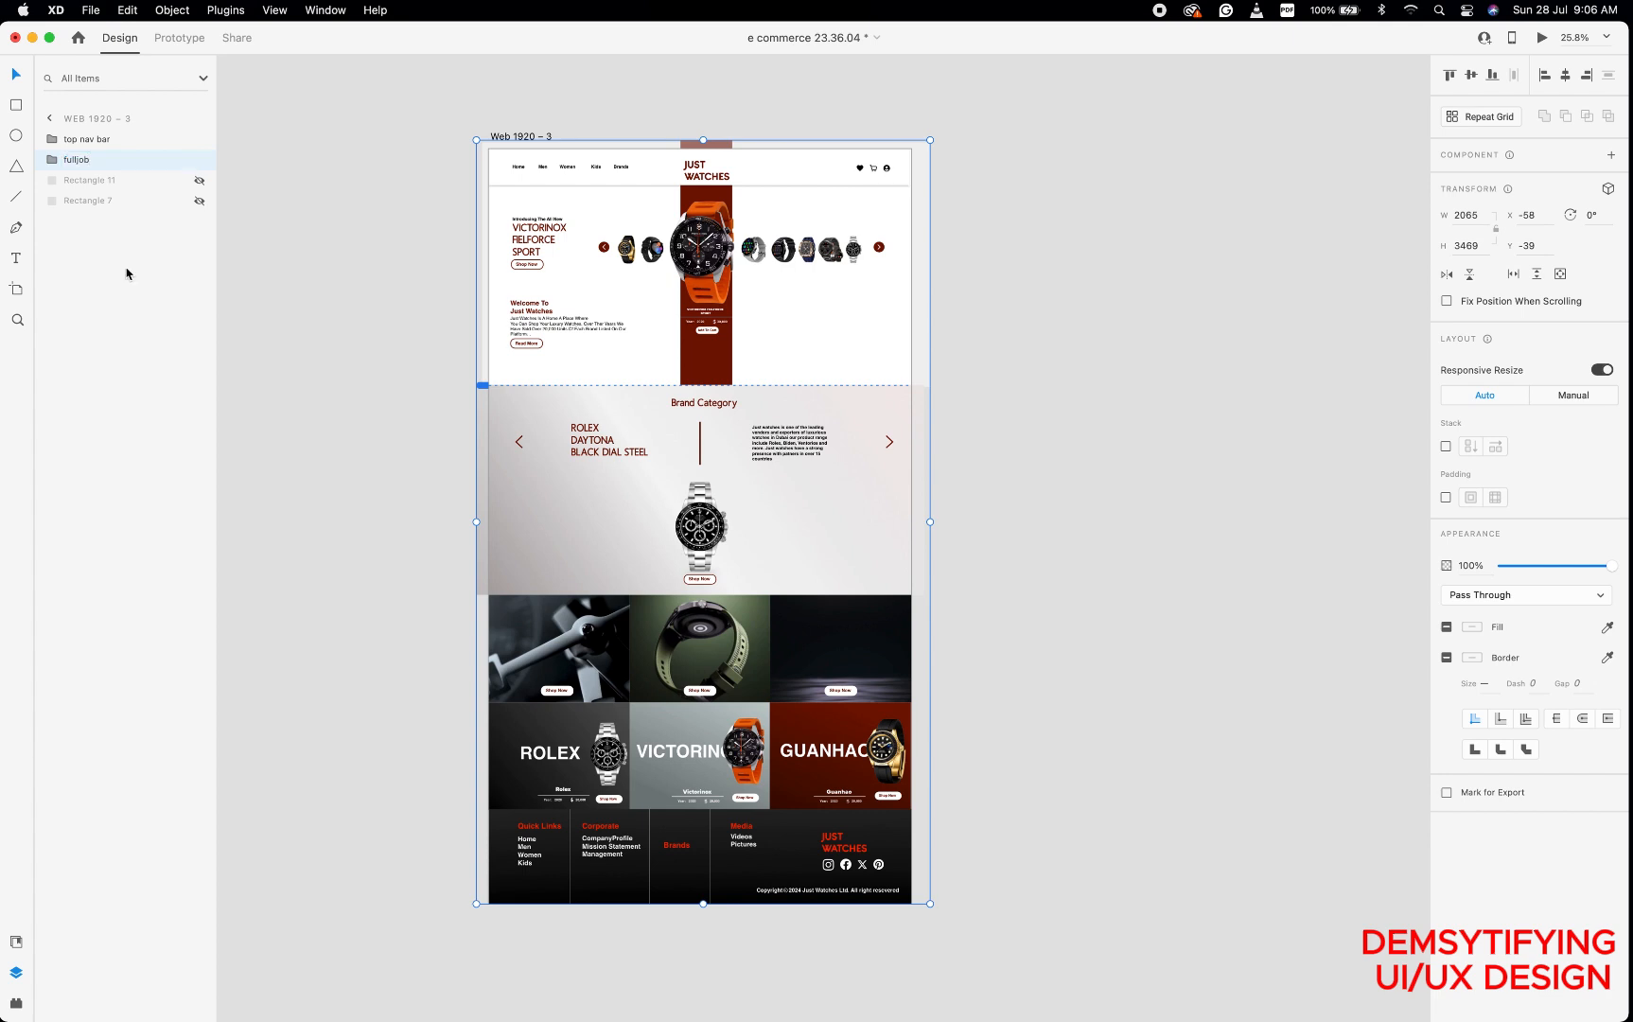
Hide and show the top nav bar group to check which elements it contains.
{"action": "left_click", "coordinate": [79, 142]}
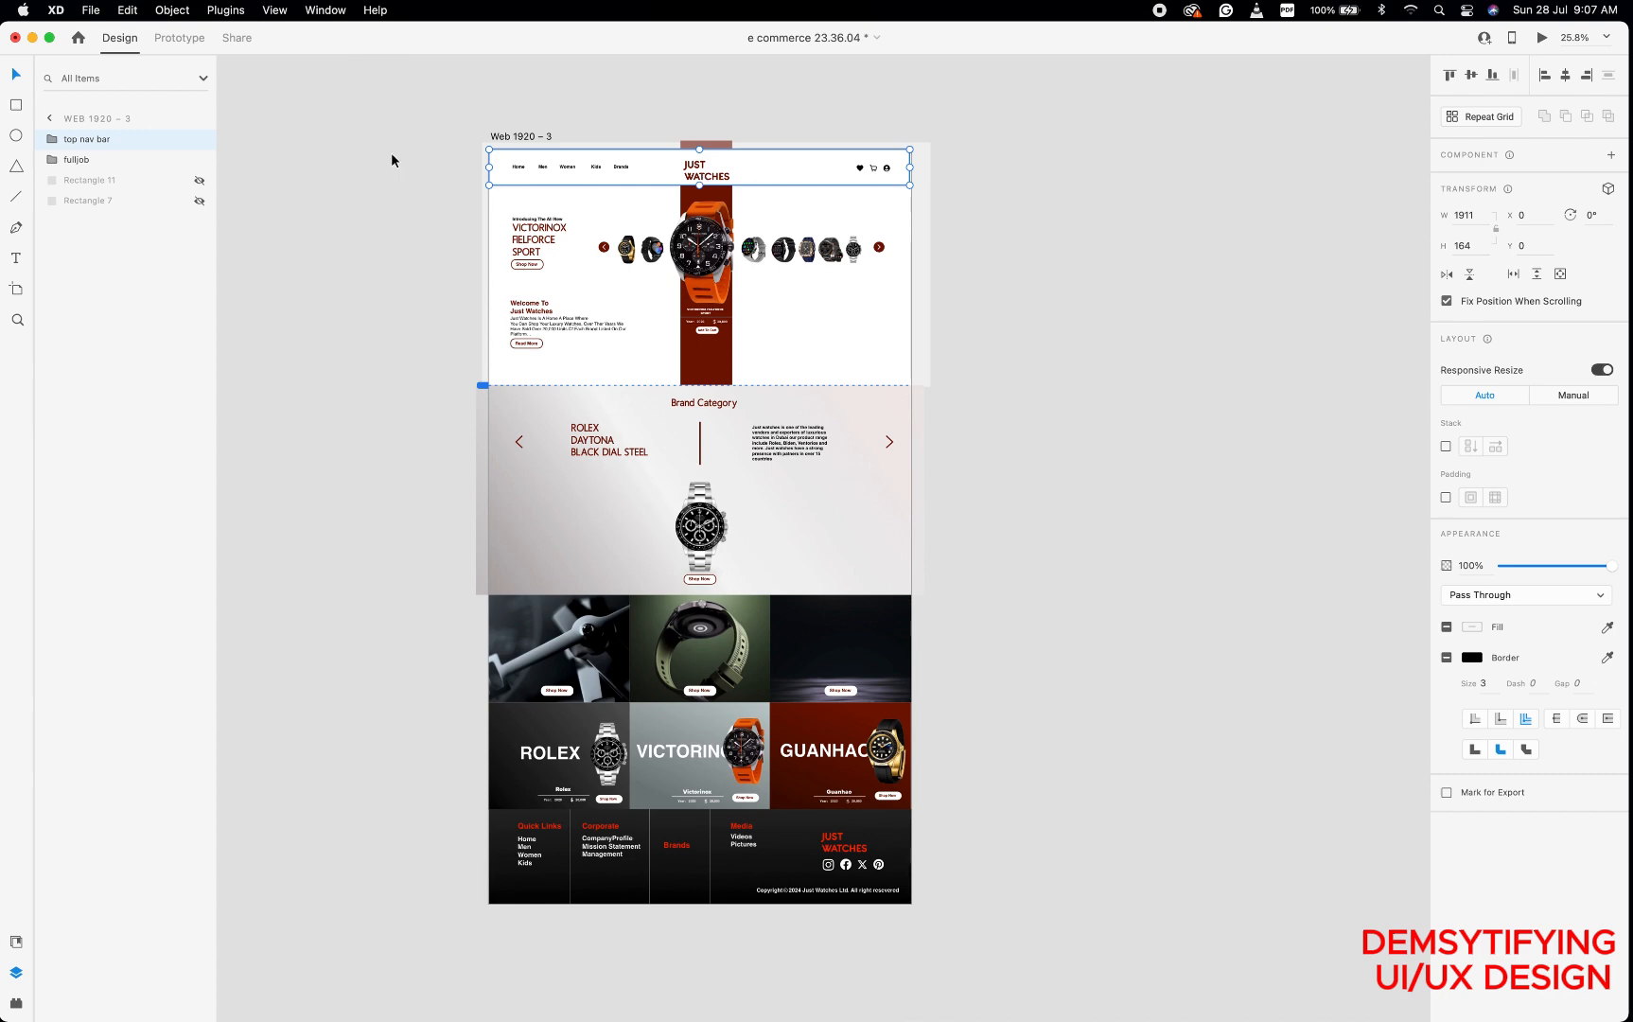
{"action": "scroll", "coordinate": [391, 151], "scroll_direction": "up", "scroll_amount": 5}
{"action": "scroll", "coordinate": [848, 175], "scroll_direction": "right", "scroll_amount": 2}
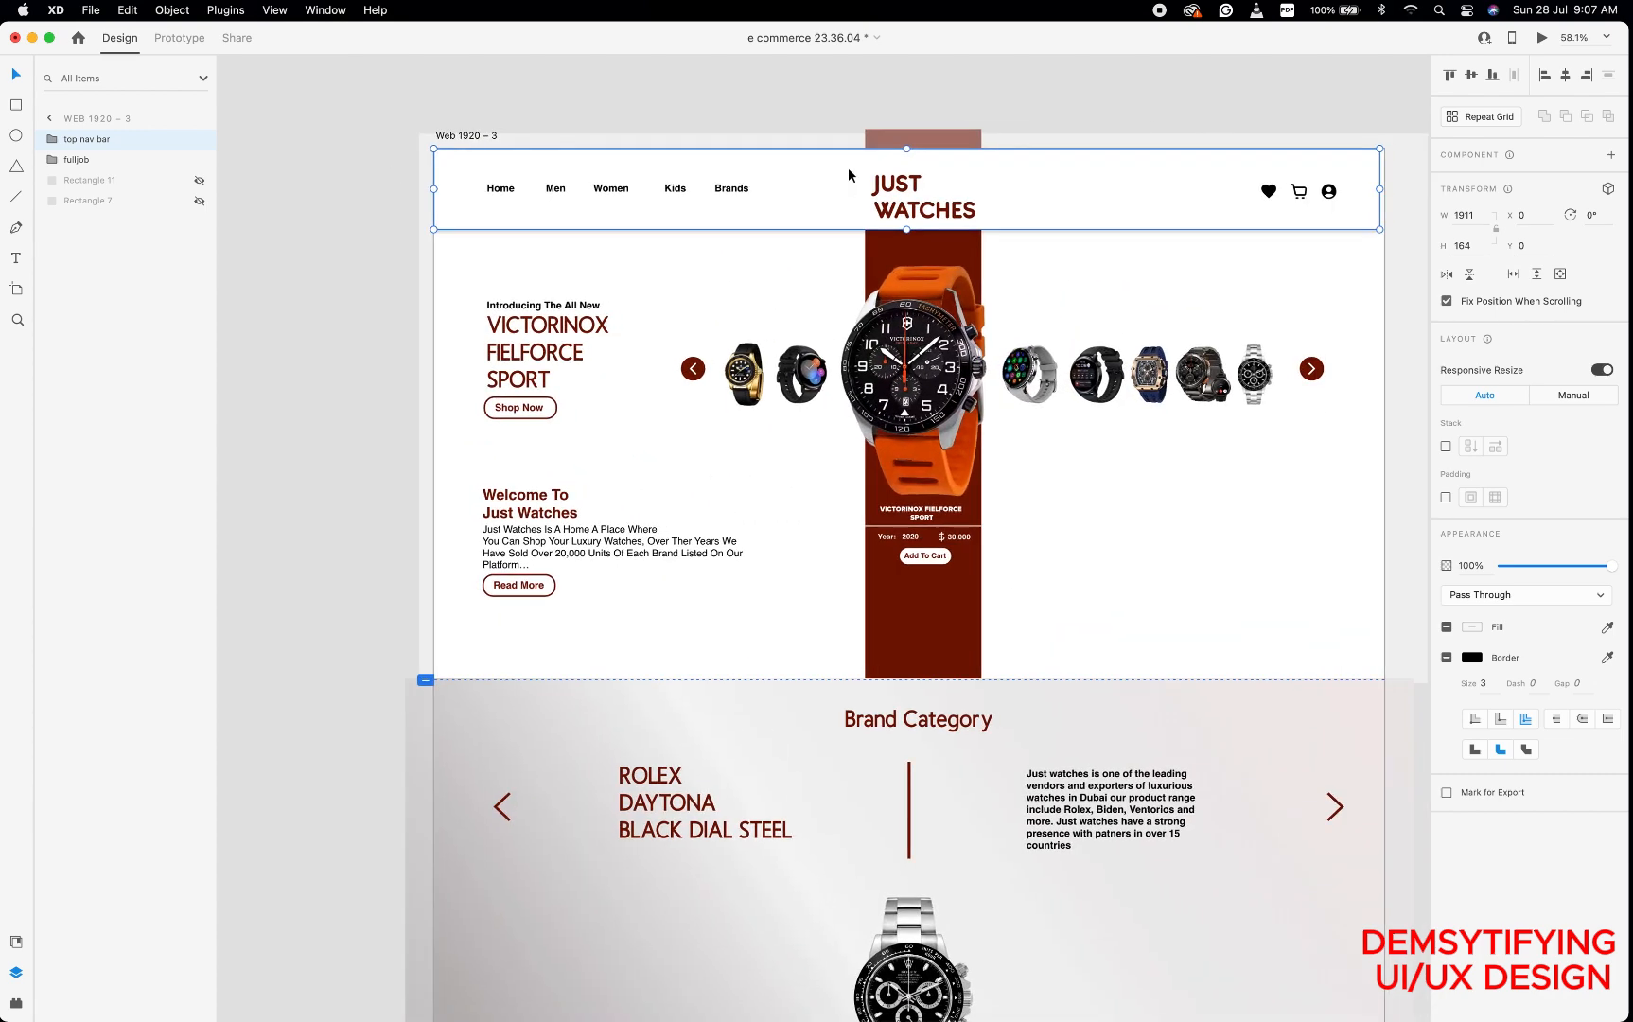
{"action": "scroll", "coordinate": [848, 175], "scroll_direction": "right", "scroll_amount": 2}
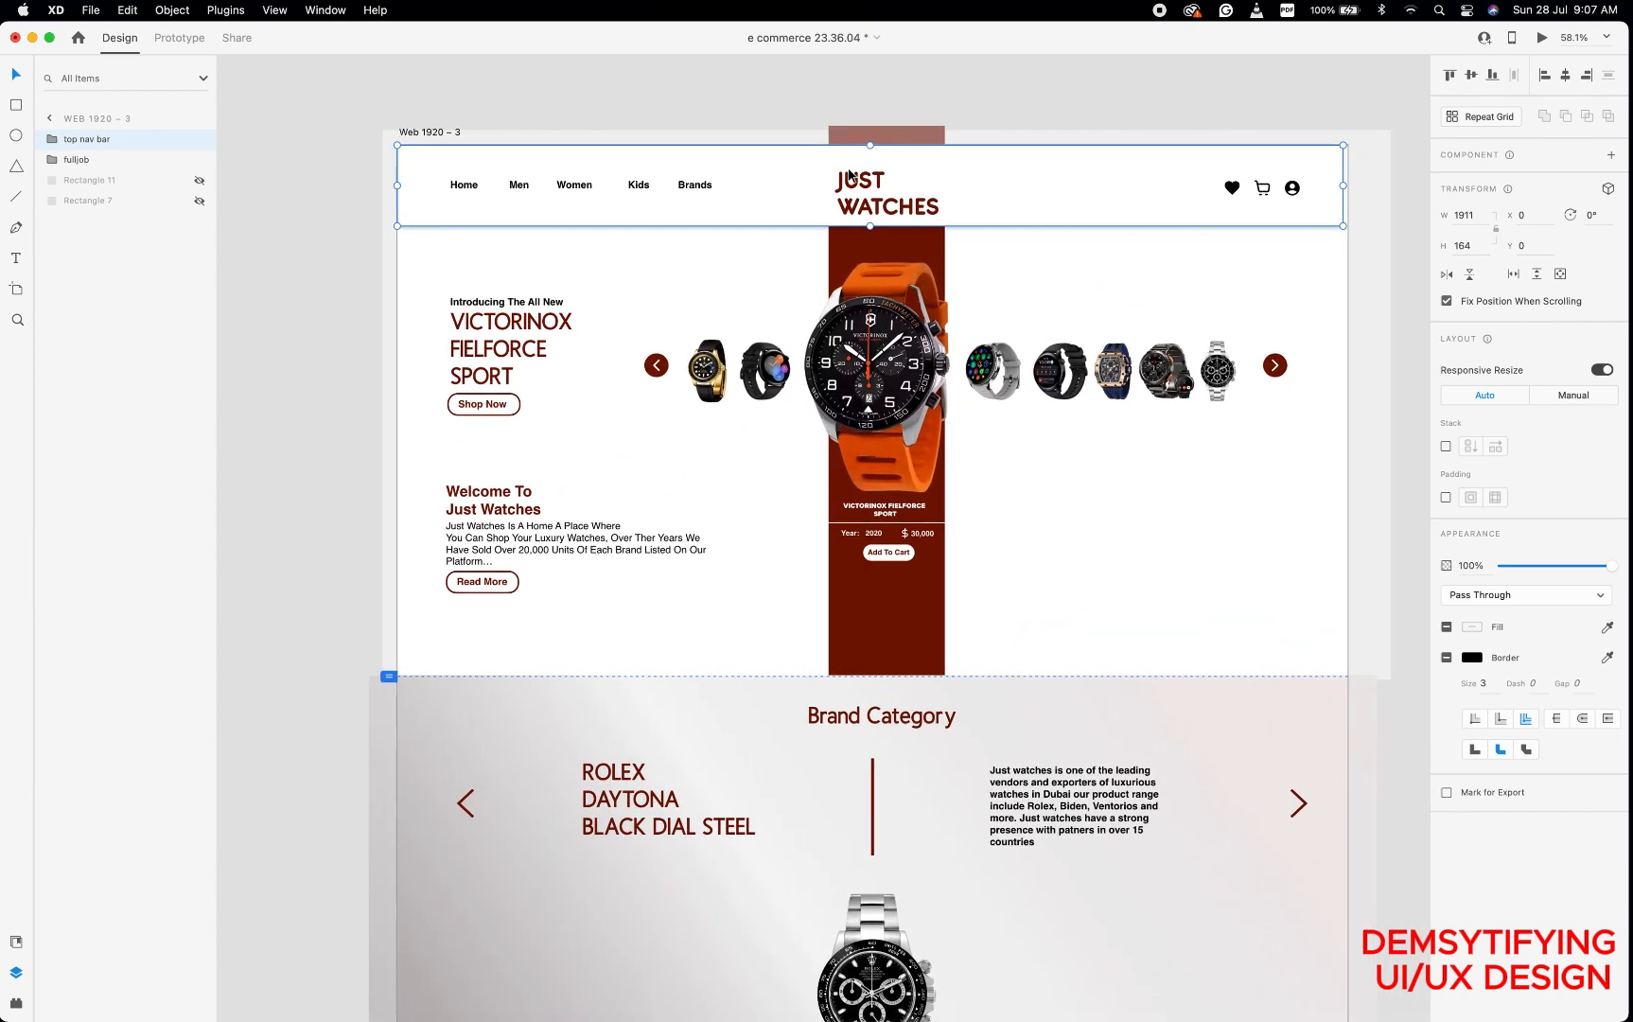
{"action": "left_click", "coordinate": [199, 140]}
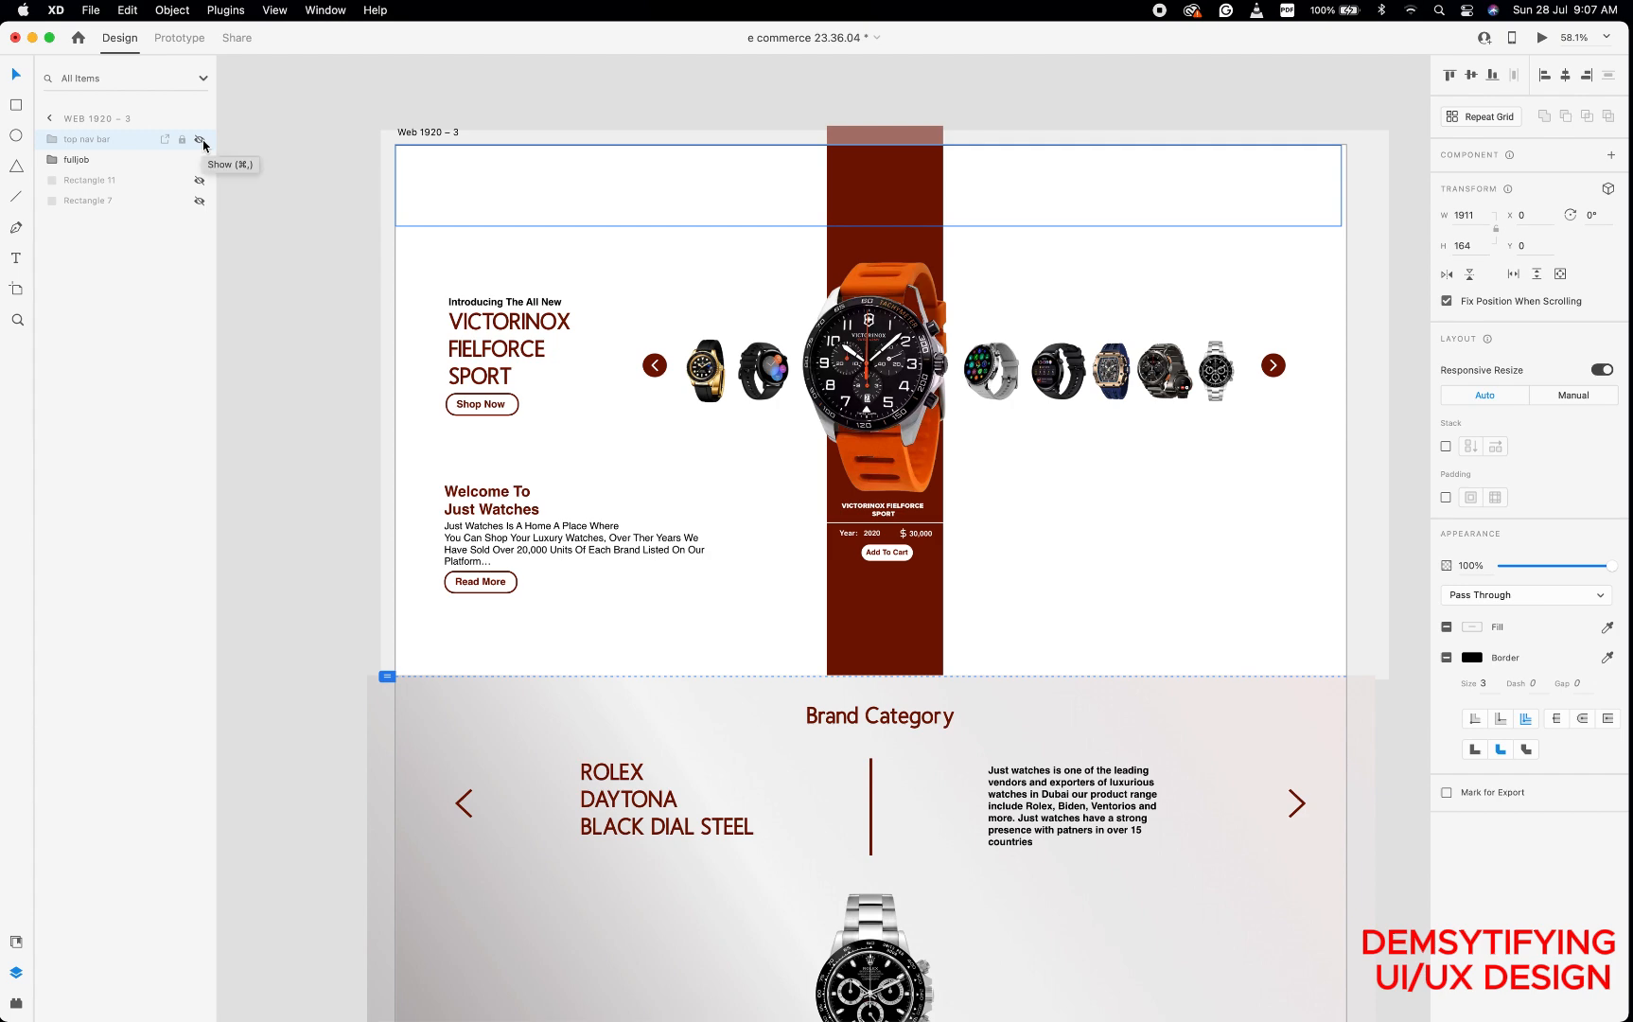
{"action": "left_click", "coordinate": [200, 140]}
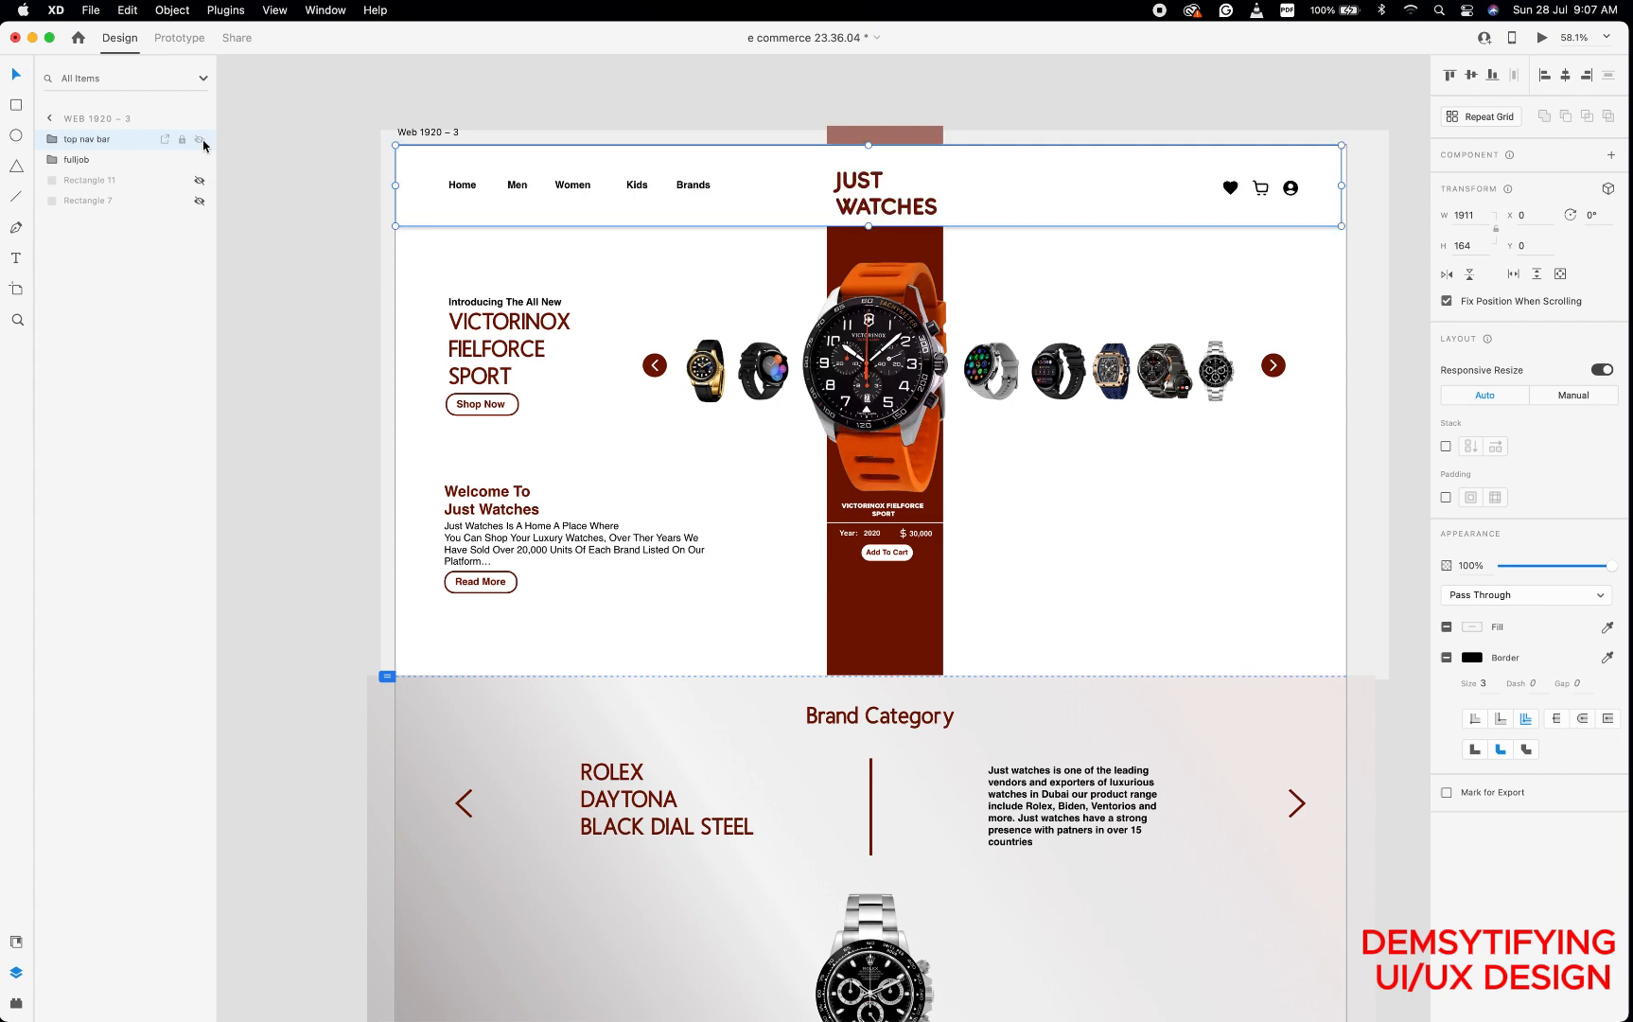
Check the extent of the fulljob group on the canvas and select the whole Web 1920 – 3 artboard.
{"action": "scroll", "coordinate": [416, 234], "scroll_direction": "down", "scroll_amount": 5}
{"action": "scroll", "coordinate": [417, 234], "scroll_direction": "down", "scroll_amount": 4}
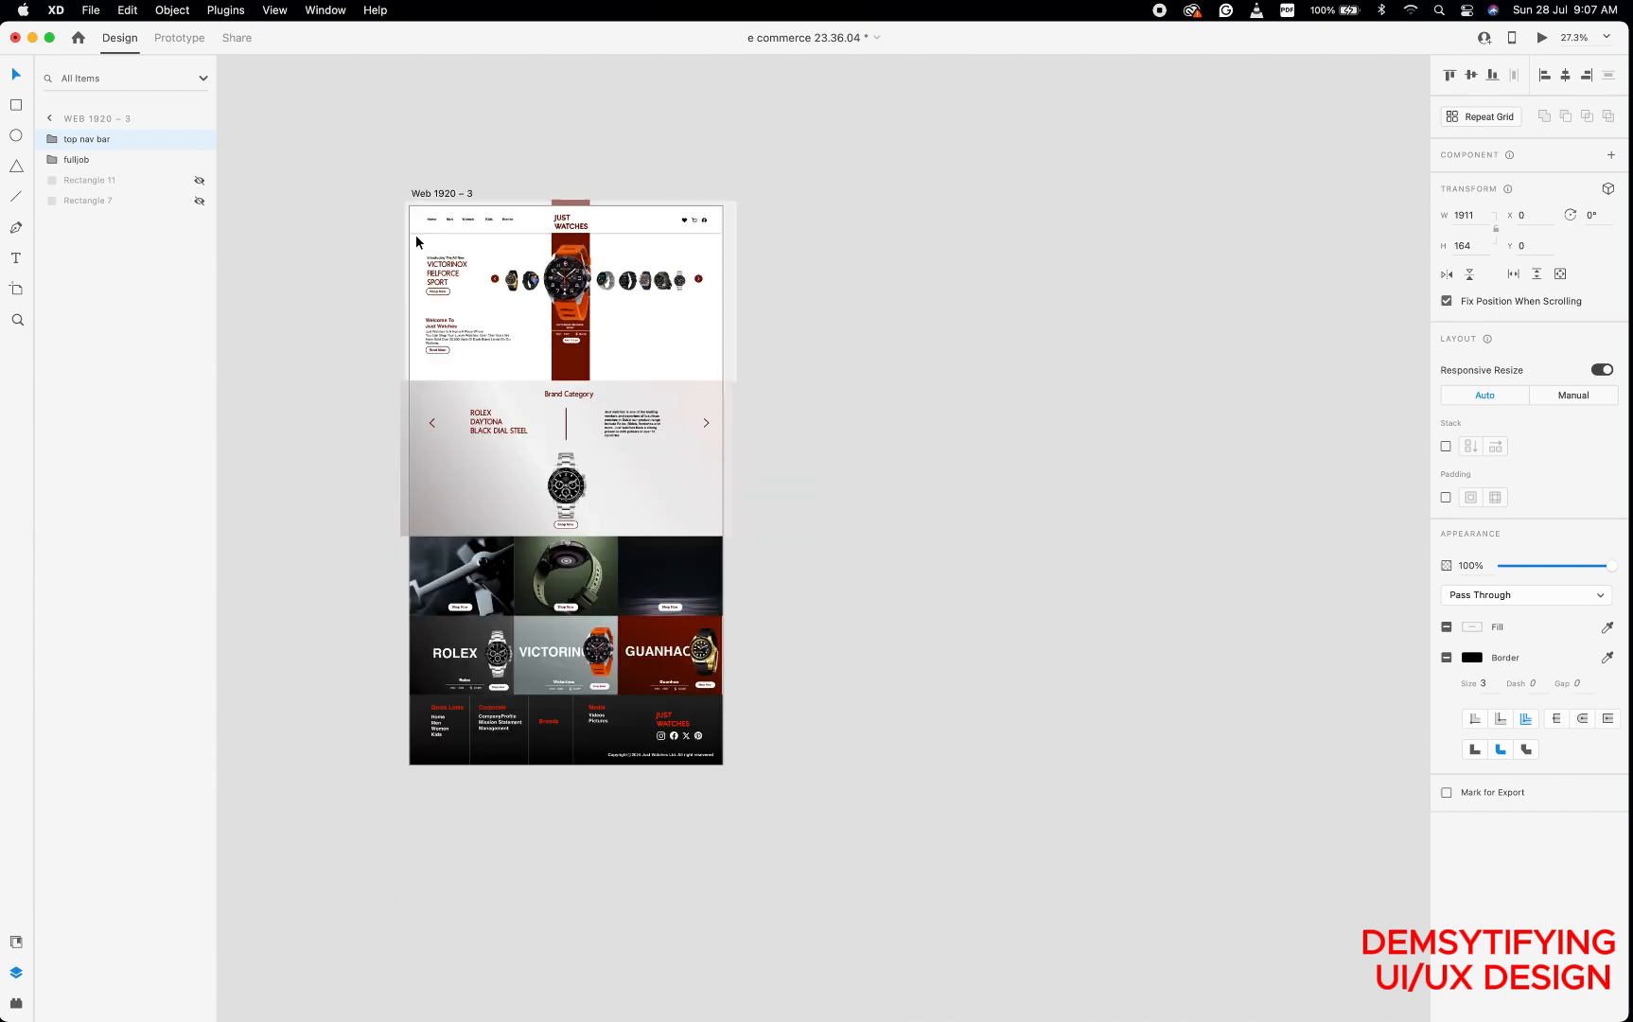
{"action": "left_click", "coordinate": [80, 161]}
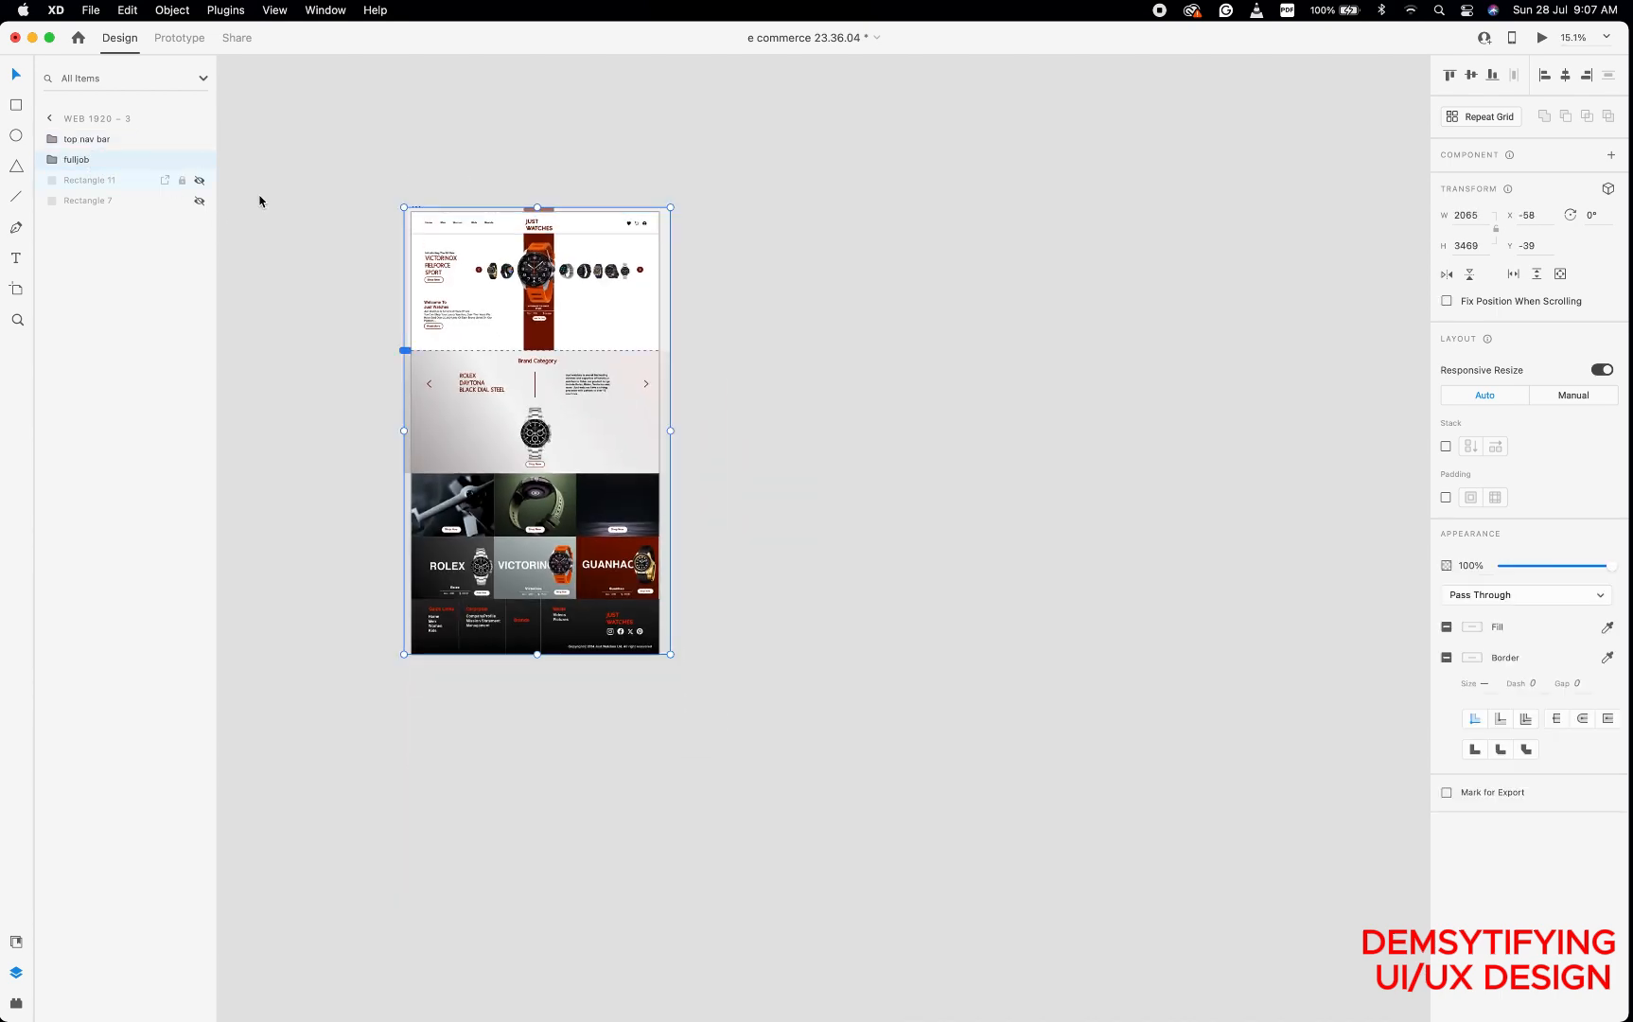
{"action": "scroll", "coordinate": [333, 218], "scroll_direction": "up", "scroll_amount": 3}
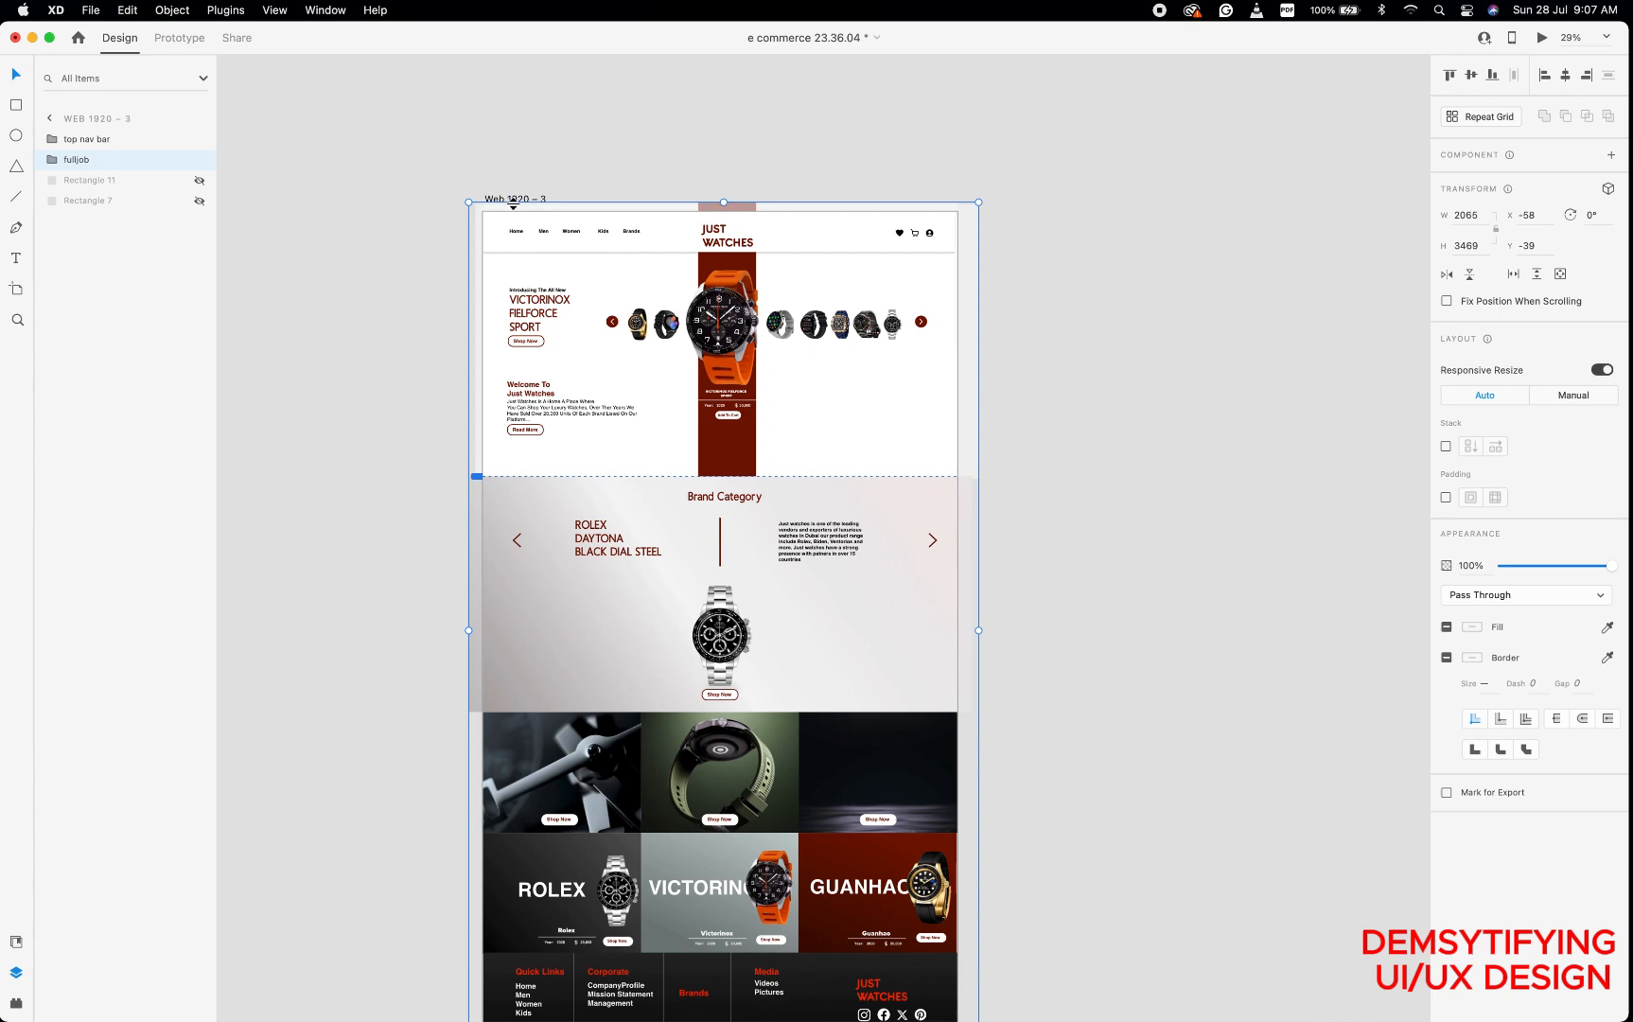
{"action": "left_click", "coordinate": [518, 202]}
{"action": "scroll", "coordinate": [519, 203], "scroll_direction": "down", "scroll_amount": 3}
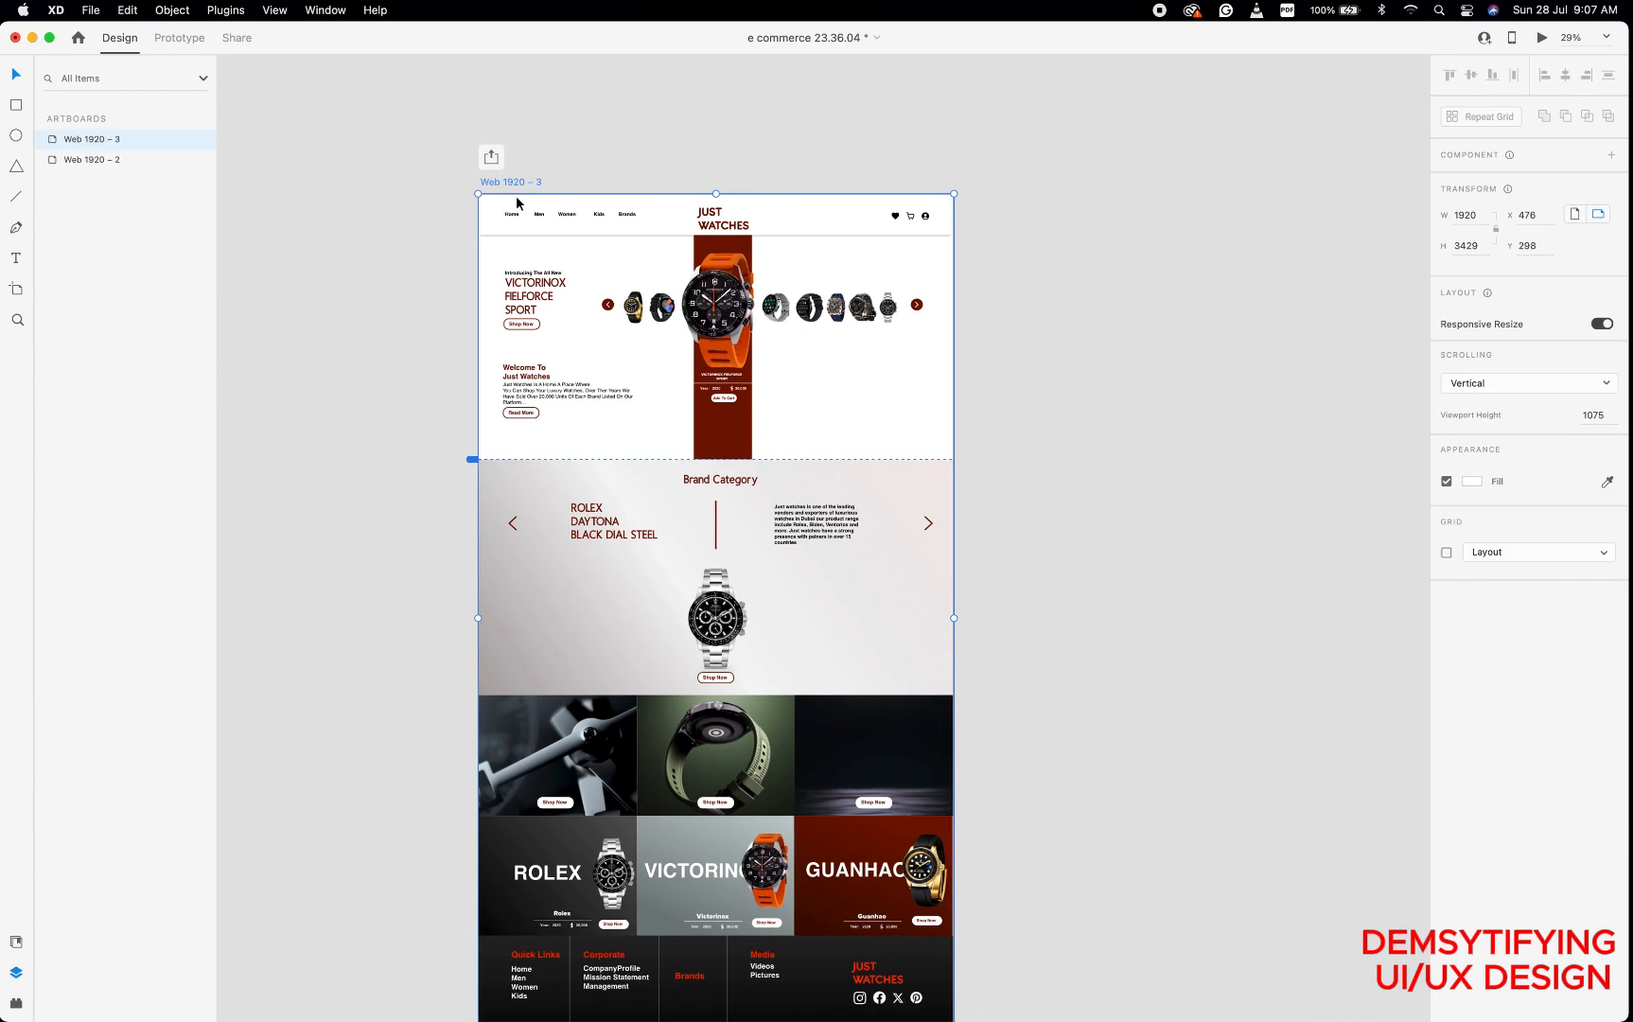
{"action": "scroll", "coordinate": [517, 203], "scroll_direction": "up", "scroll_amount": 2}
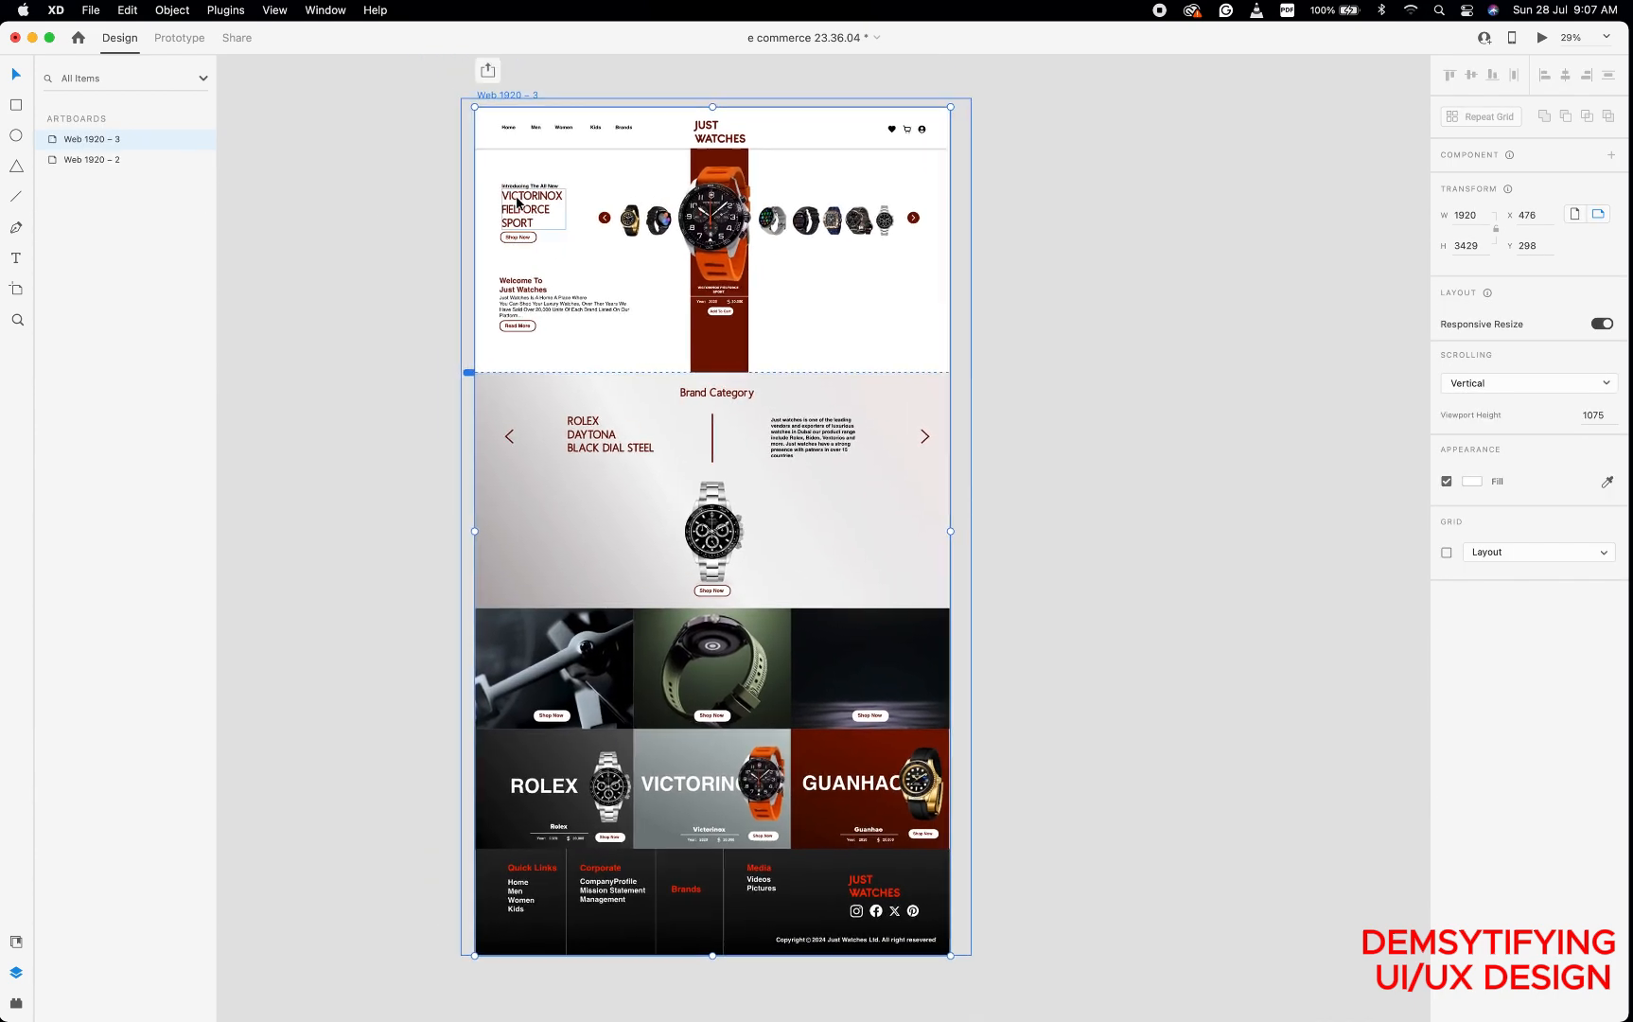
Try setting the artboard's height to 1080 with Responsive Resize on, and undo the change.
{"action": "left_click", "coordinate": [1480, 244]}
{"action": "type", "text": "1080"}
{"action": "key", "text": "Return"}
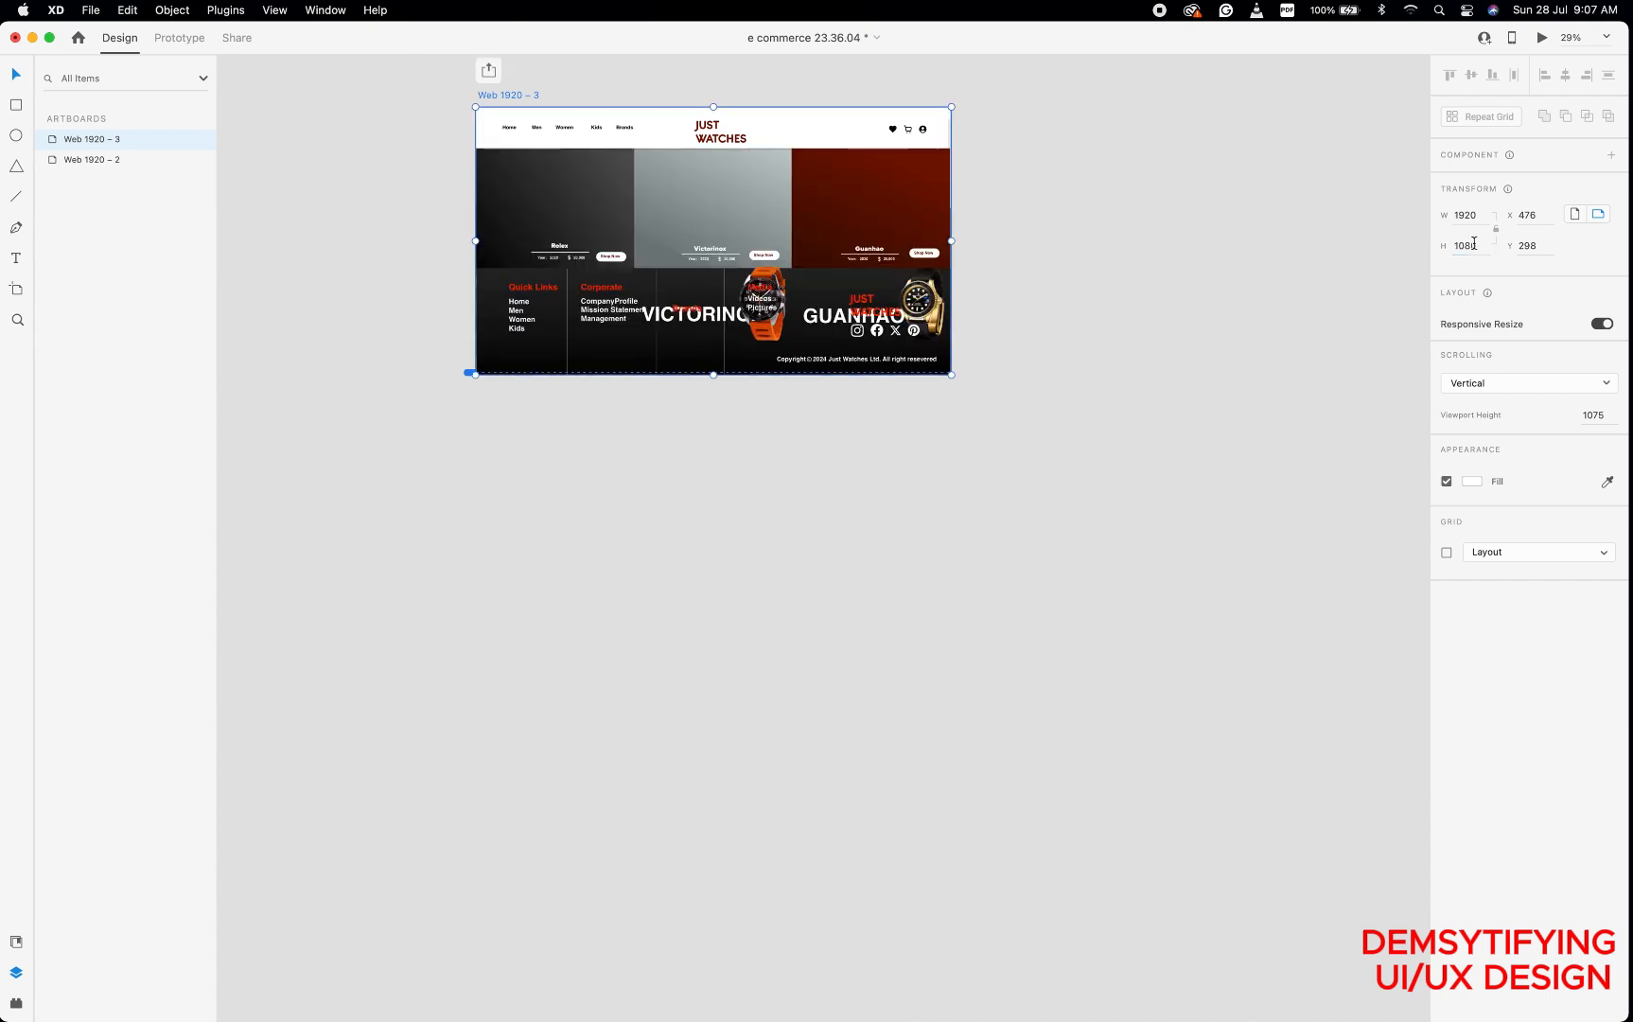
{"action": "scroll", "coordinate": [753, 210], "scroll_direction": "up", "scroll_amount": 5}
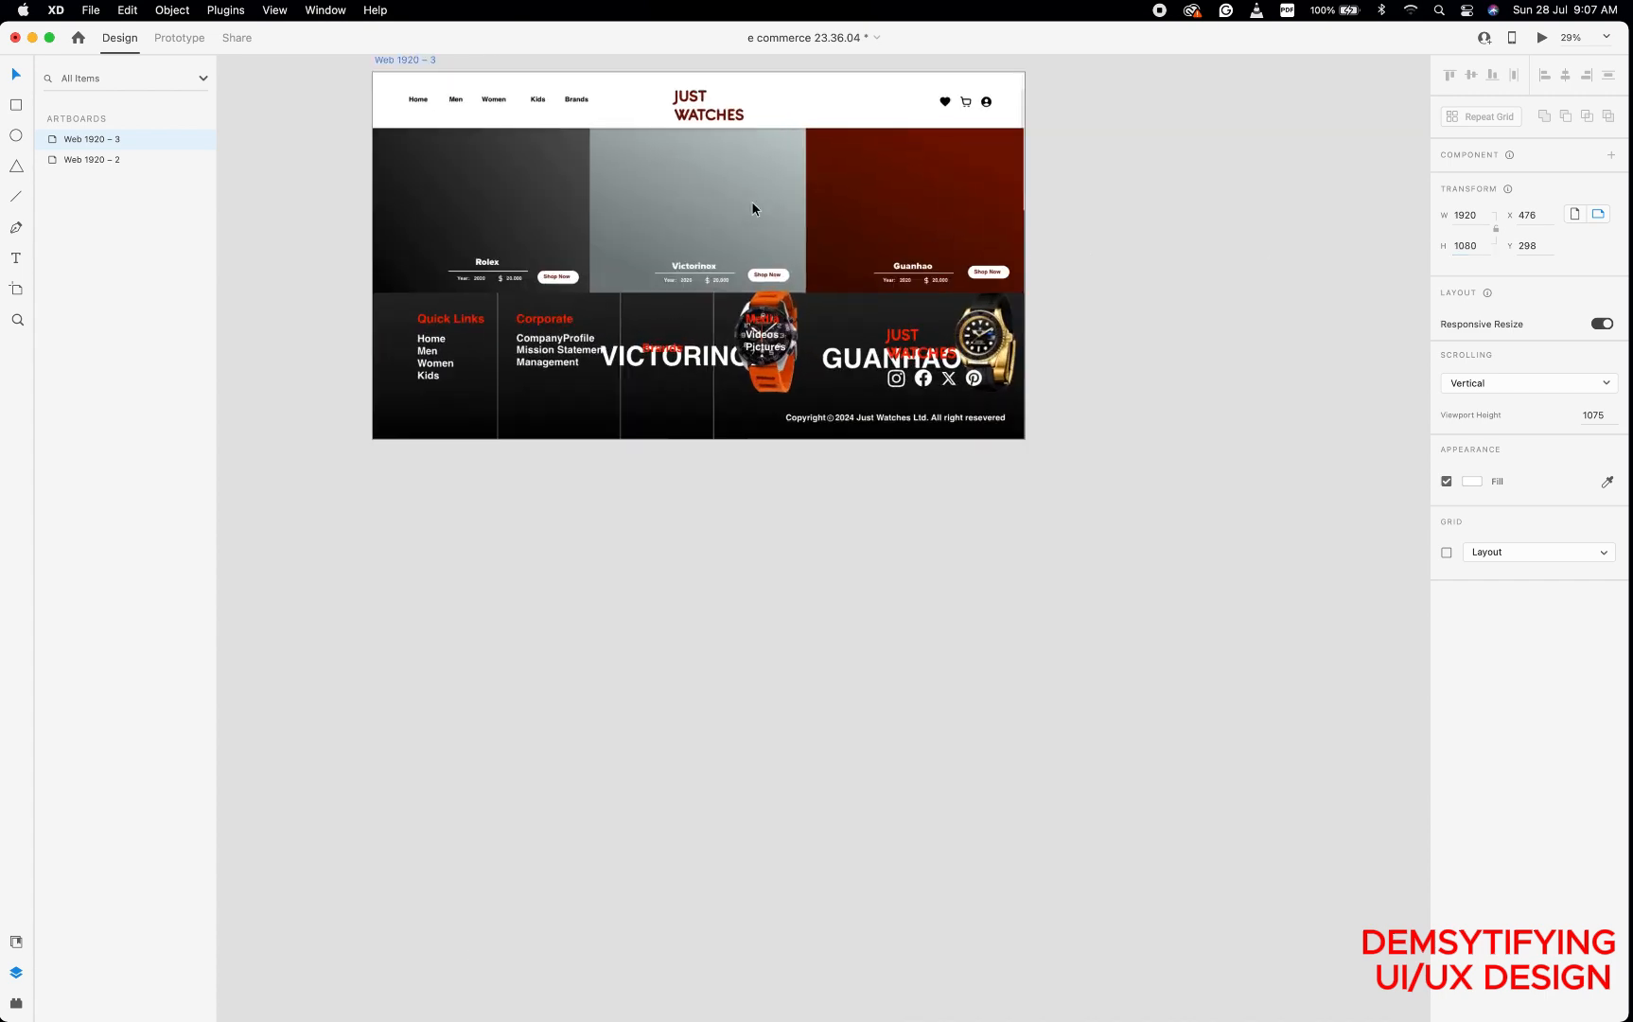
{"action": "scroll", "coordinate": [753, 209], "scroll_direction": "down", "scroll_amount": 5}
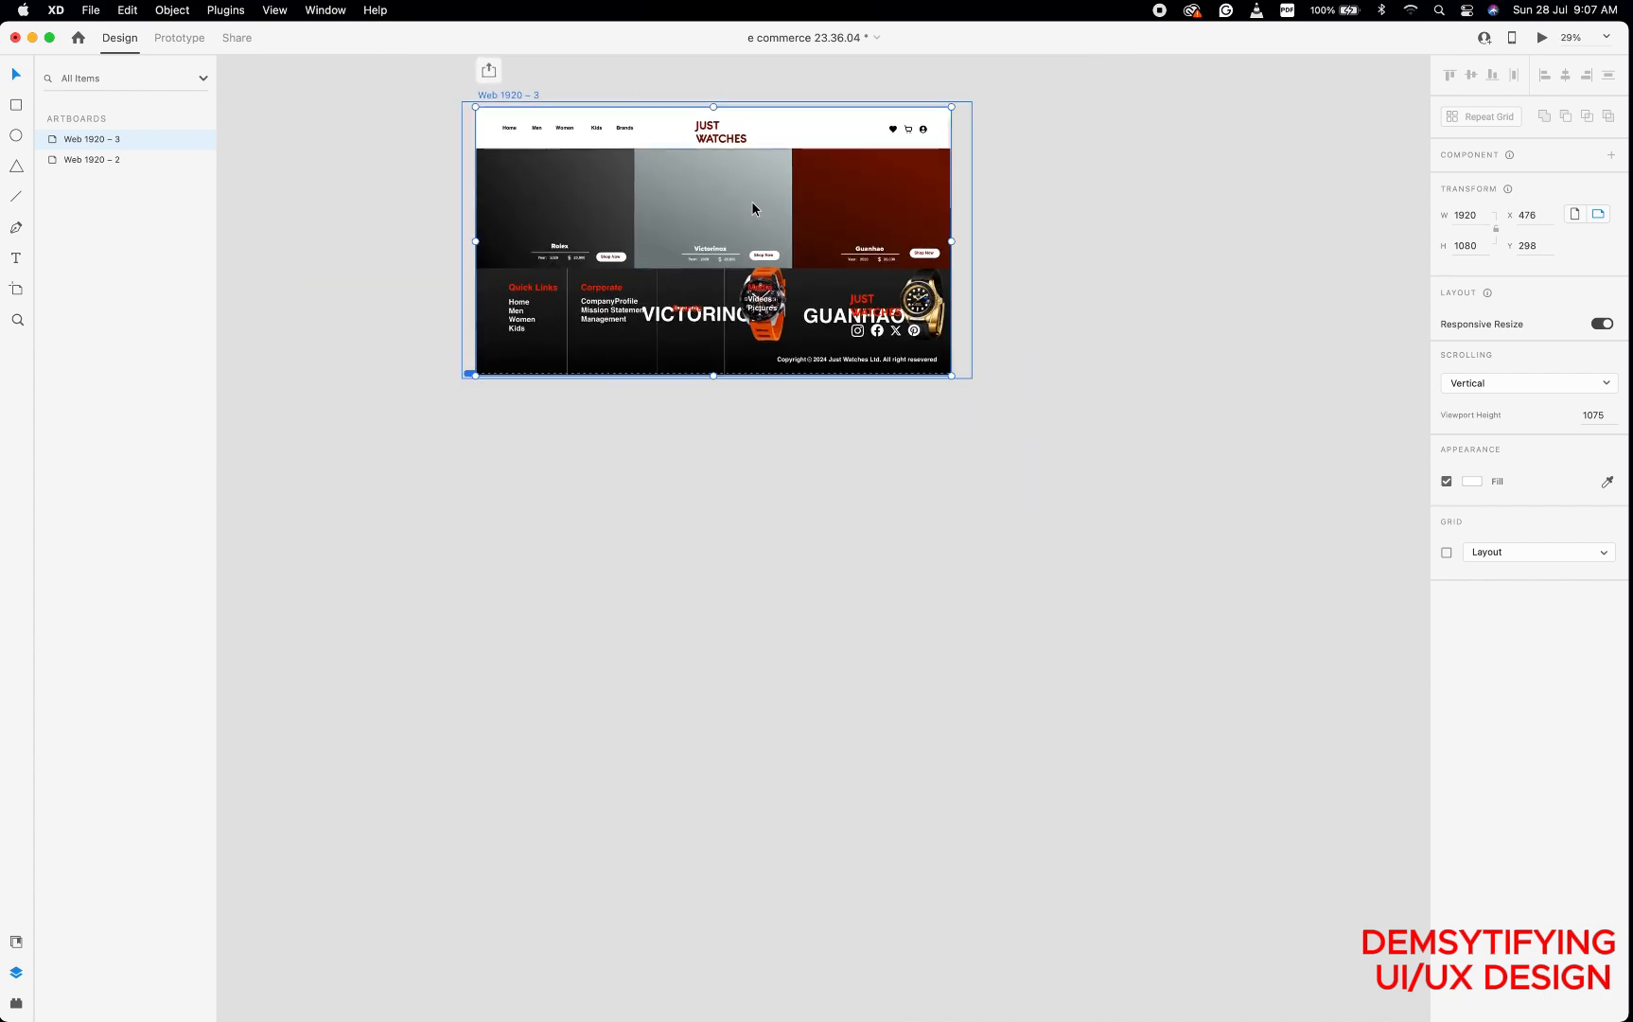
{"action": "key", "text": "super+z"}
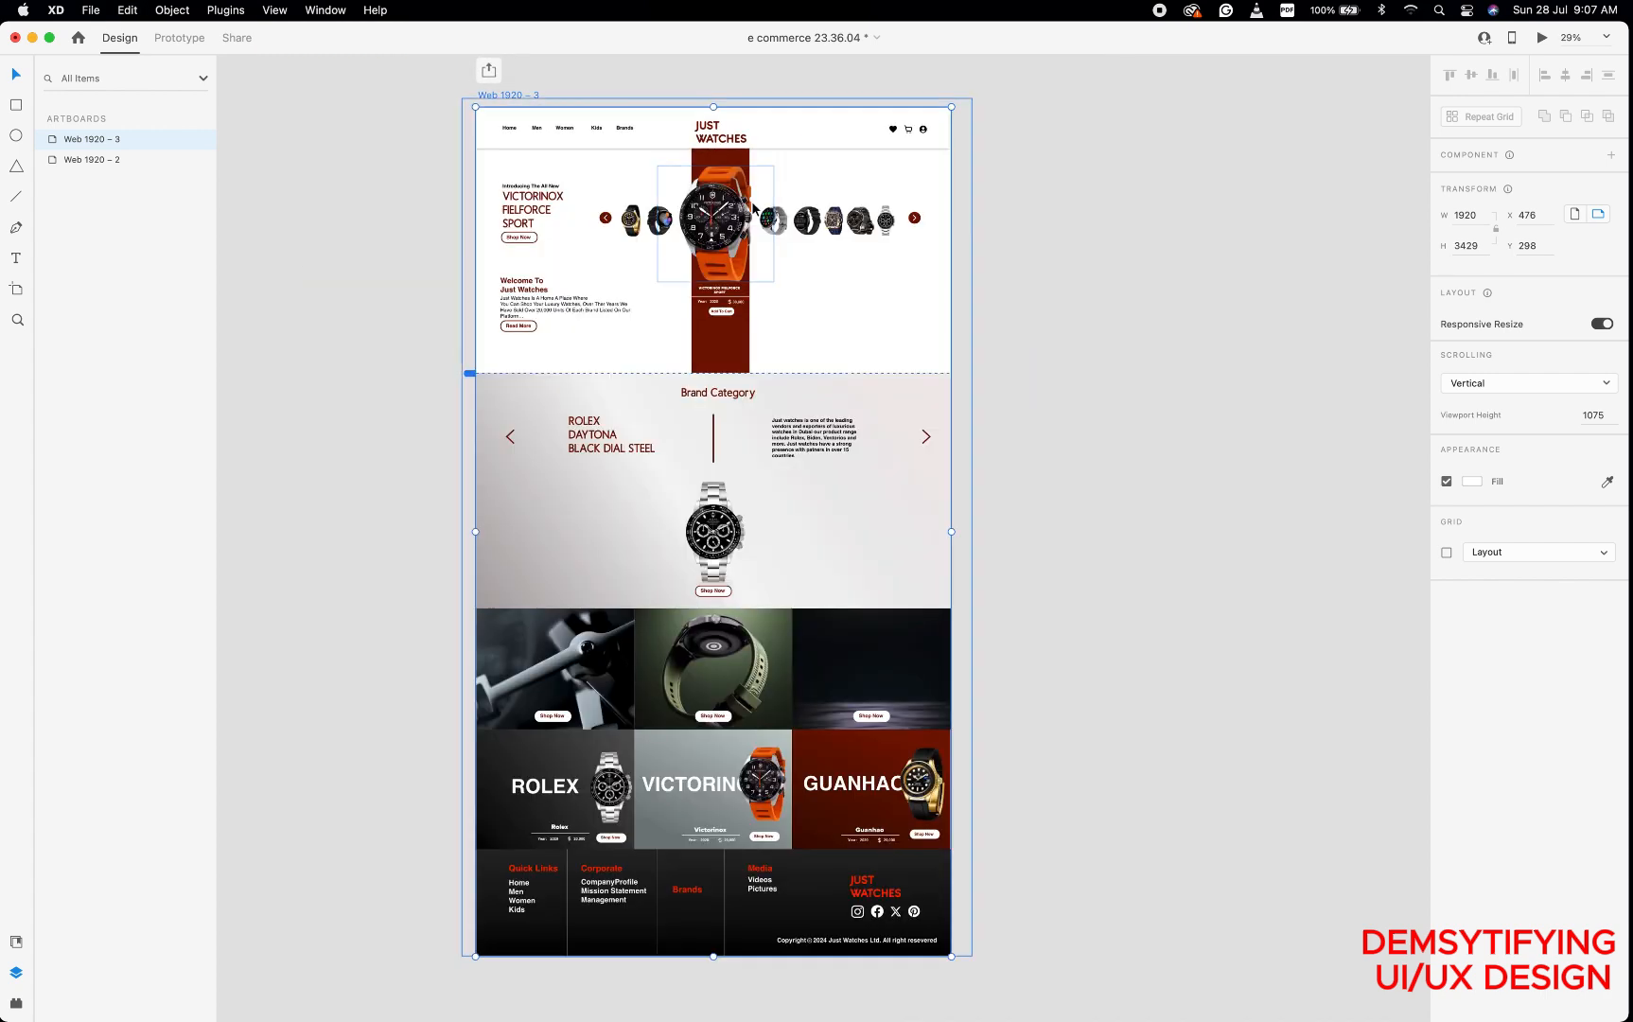
Turn off Responsive Resize for the Web 1920 – 3 artboard and set its height to 1080.
{"action": "left_click", "coordinate": [1601, 324]}
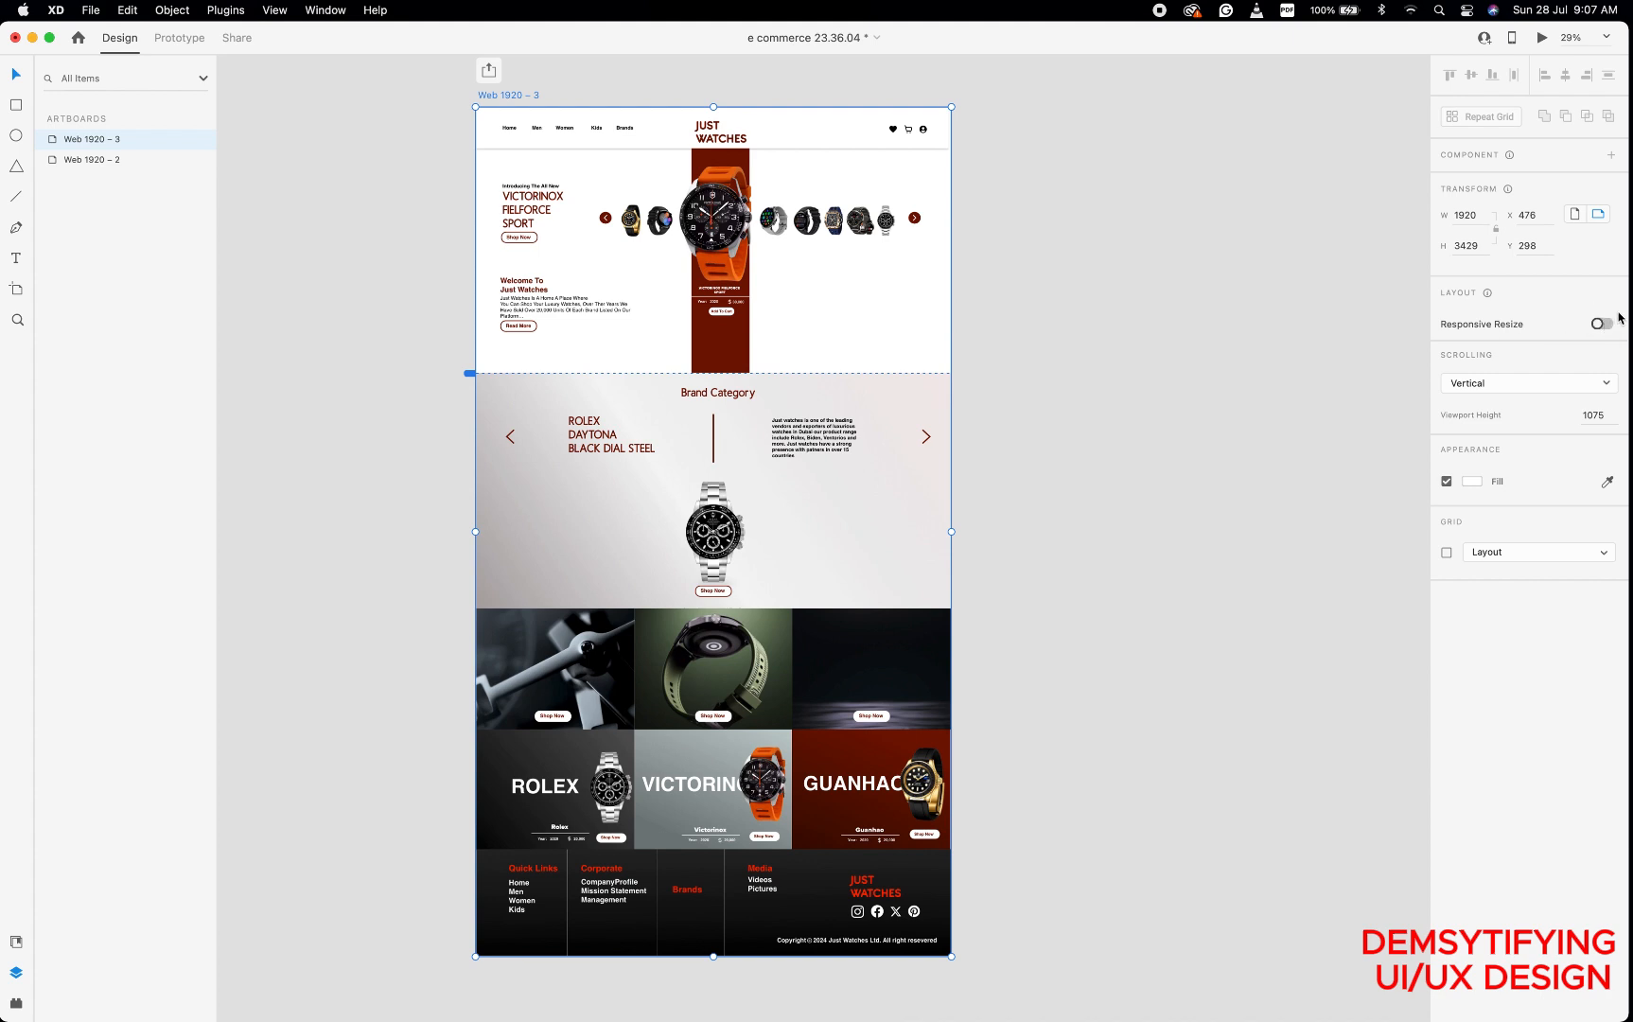
{"action": "left_click", "coordinate": [1482, 248]}
{"action": "type", "text": "108"}
{"action": "key", "text": "Return"}
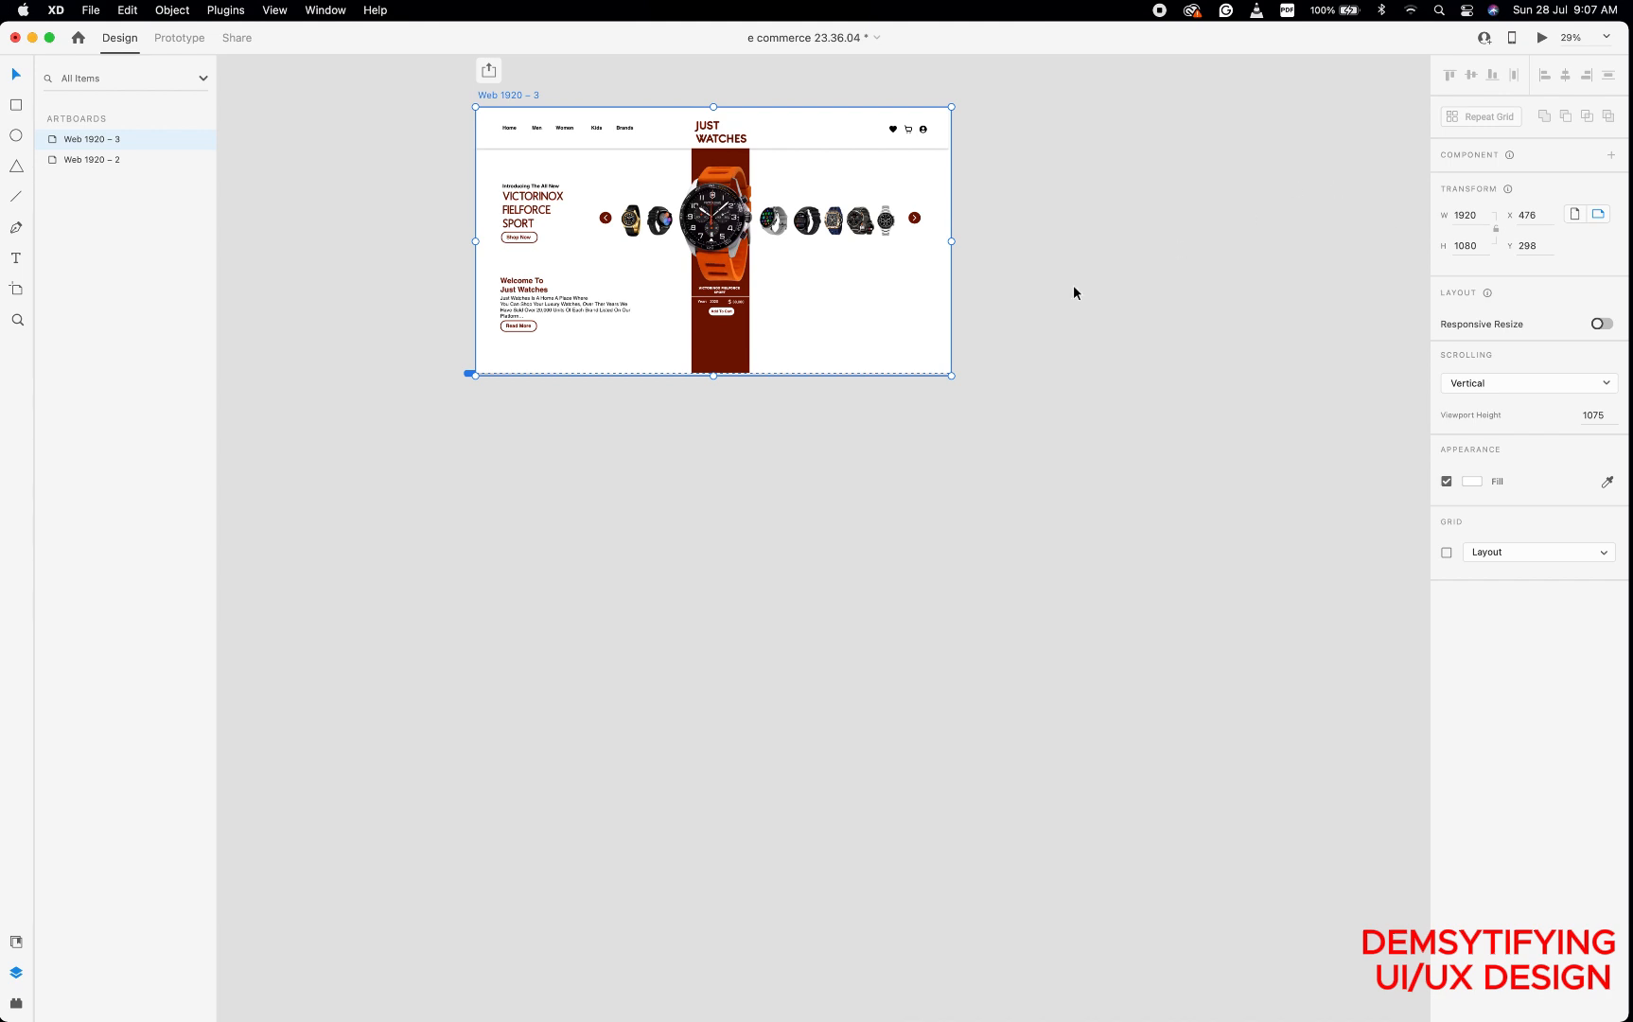
Duplicate the Web 1920 – 3 artboard beside the original.
{"action": "scroll", "coordinate": [1073, 284], "scroll_direction": "right", "scroll_amount": 5}
{"action": "scroll", "coordinate": [1073, 285], "scroll_direction": "up", "scroll_amount": 2}
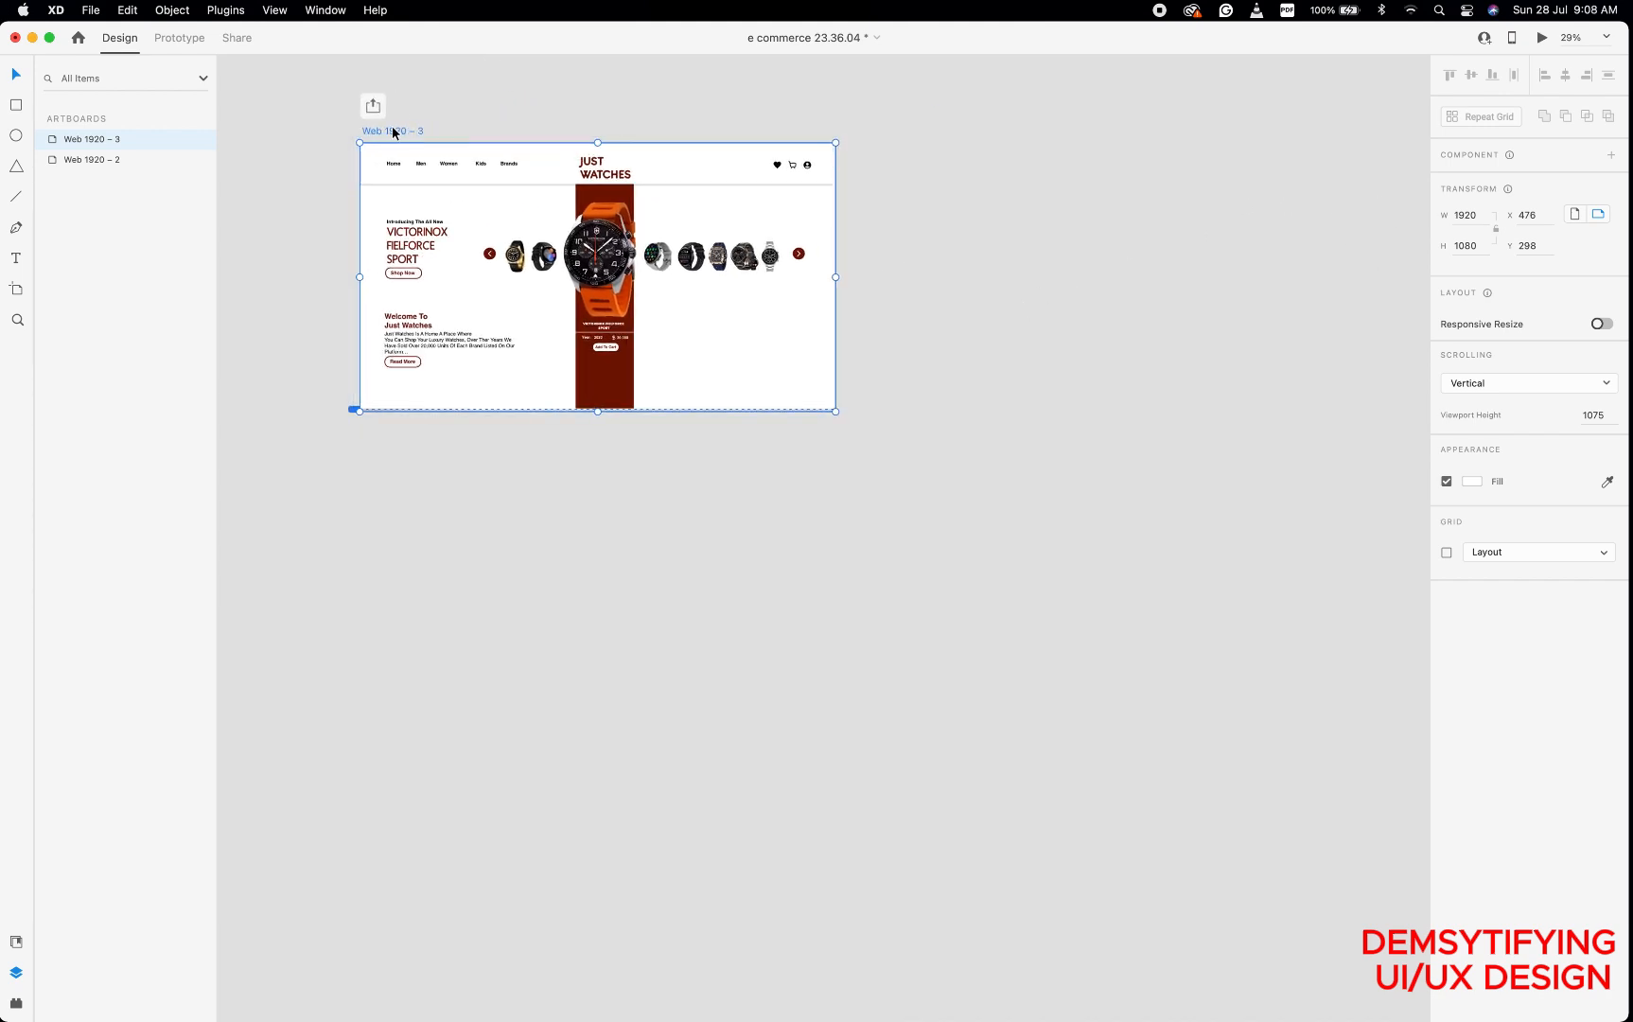
{"action": "key", "text": "super+d"}
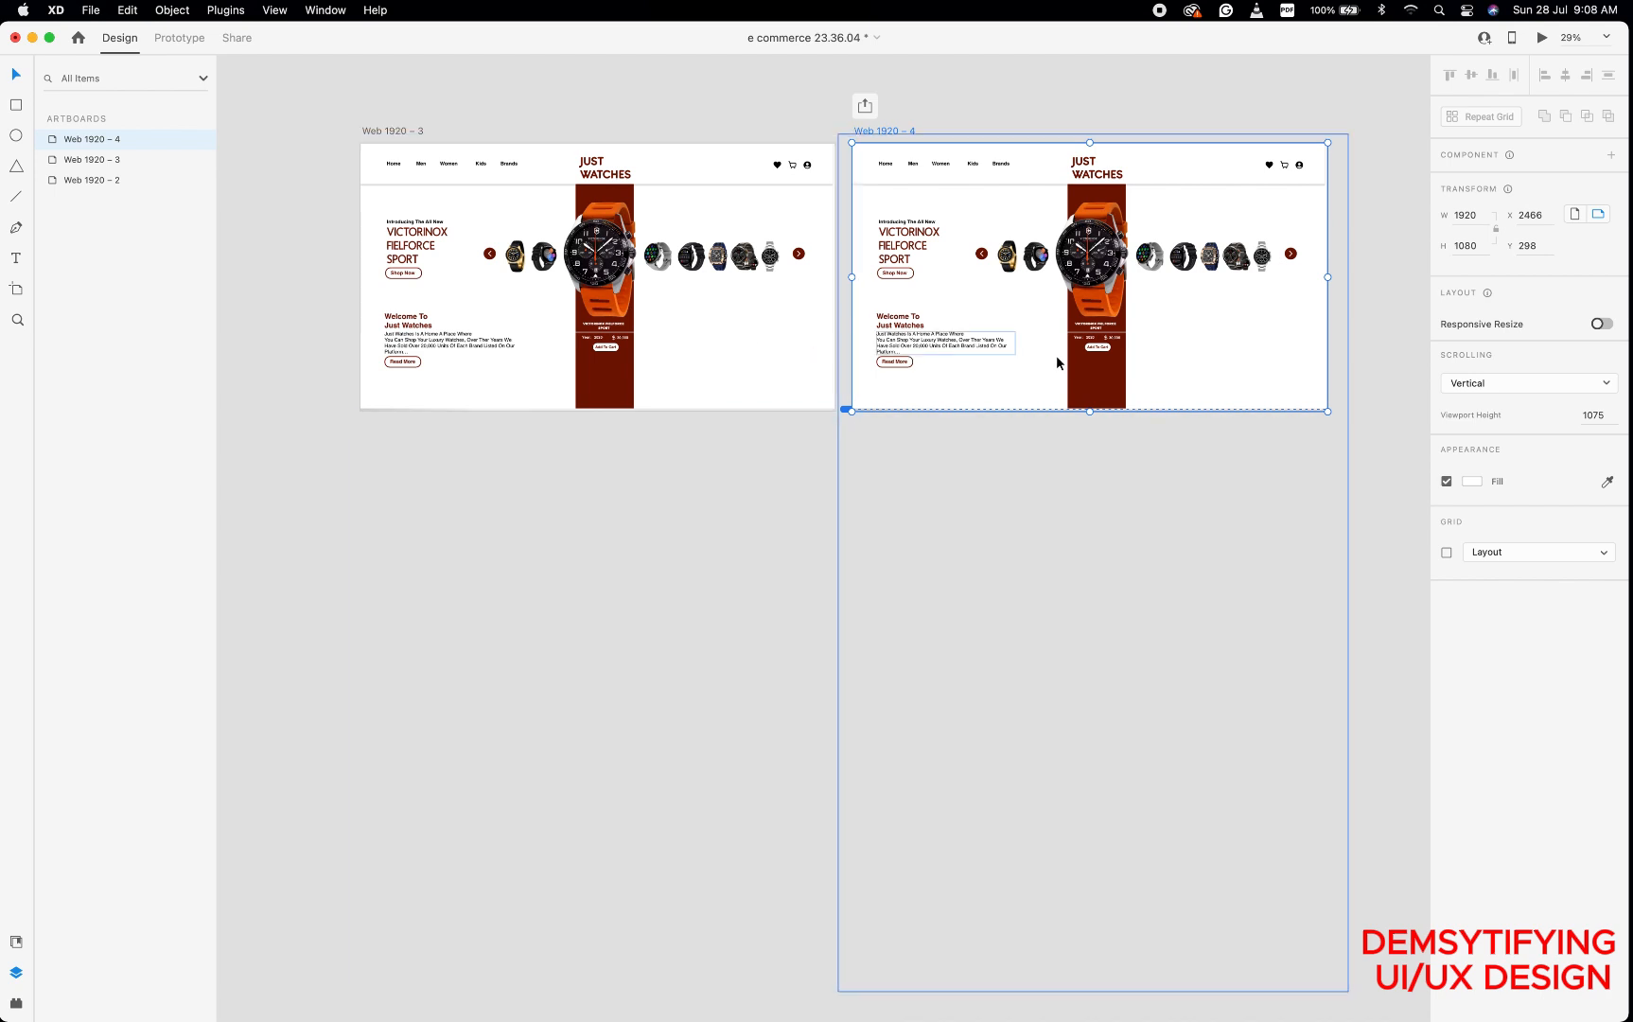
{"action": "scroll", "coordinate": [1141, 355], "scroll_direction": "down", "scroll_amount": 1}
{"action": "scroll", "coordinate": [1141, 355], "scroll_direction": "up", "scroll_amount": 3}
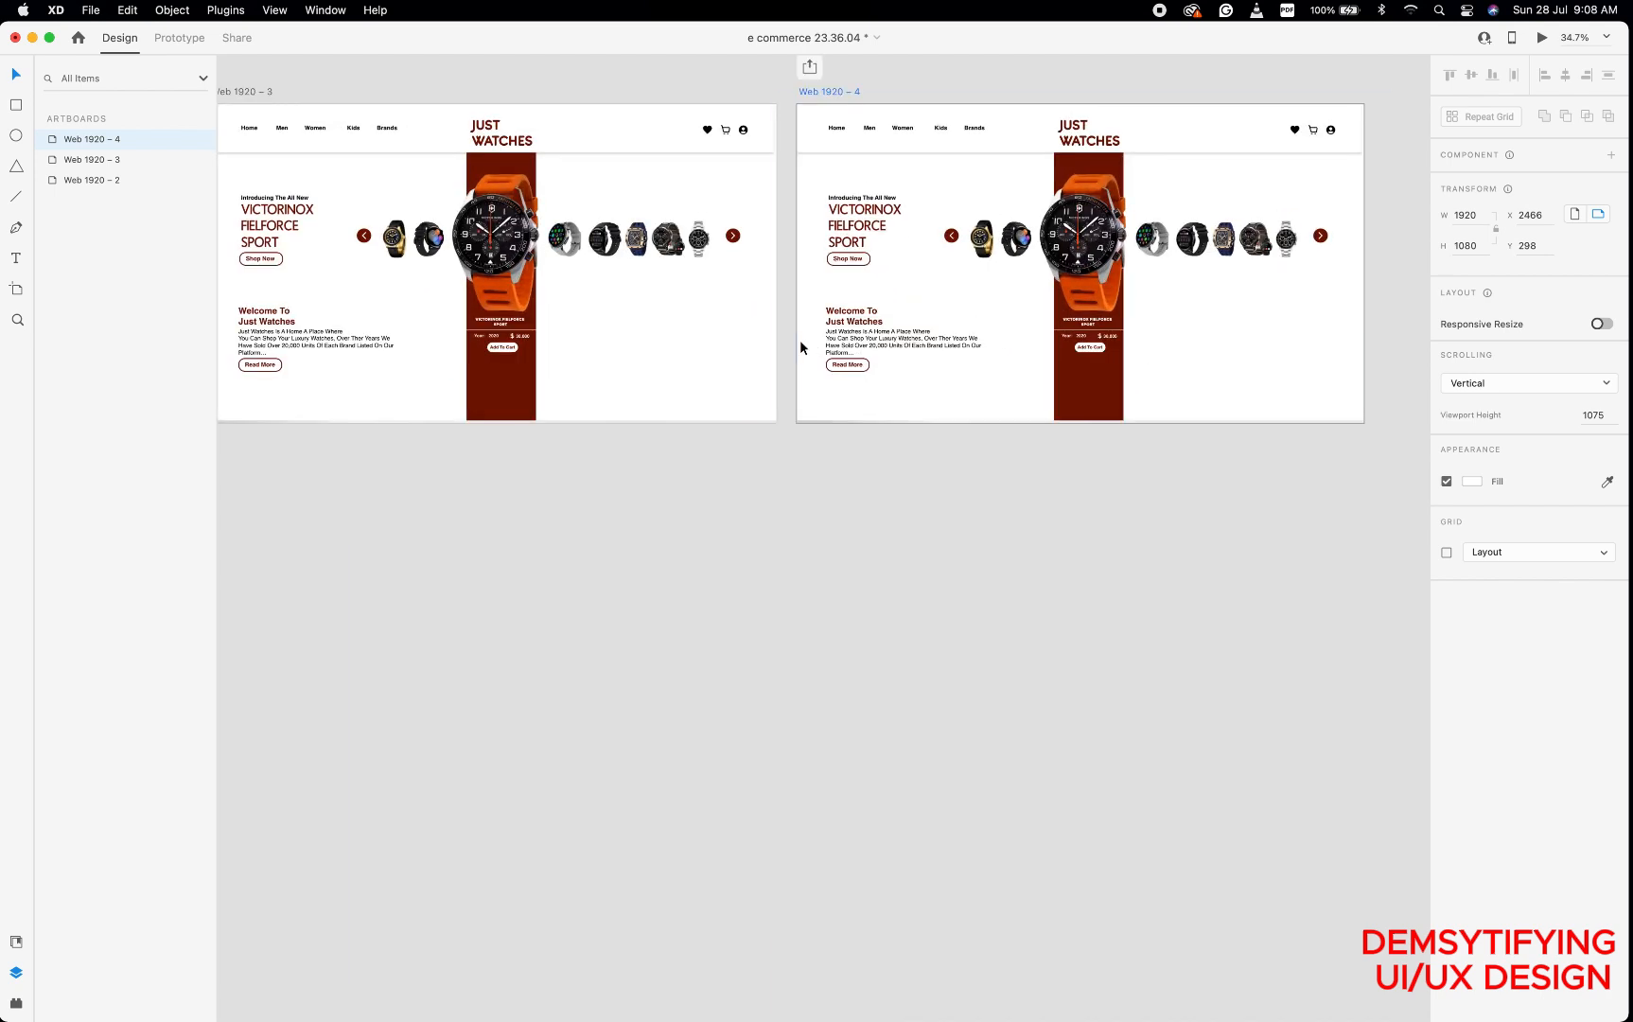
{"action": "scroll", "coordinate": [800, 339], "scroll_direction": "up", "scroll_amount": 3}
Move the fulljob group up in the Web 1920 – 4 artboard so the Brand Category section sits below the nav bar.
{"action": "left_click", "coordinate": [753, 343]}
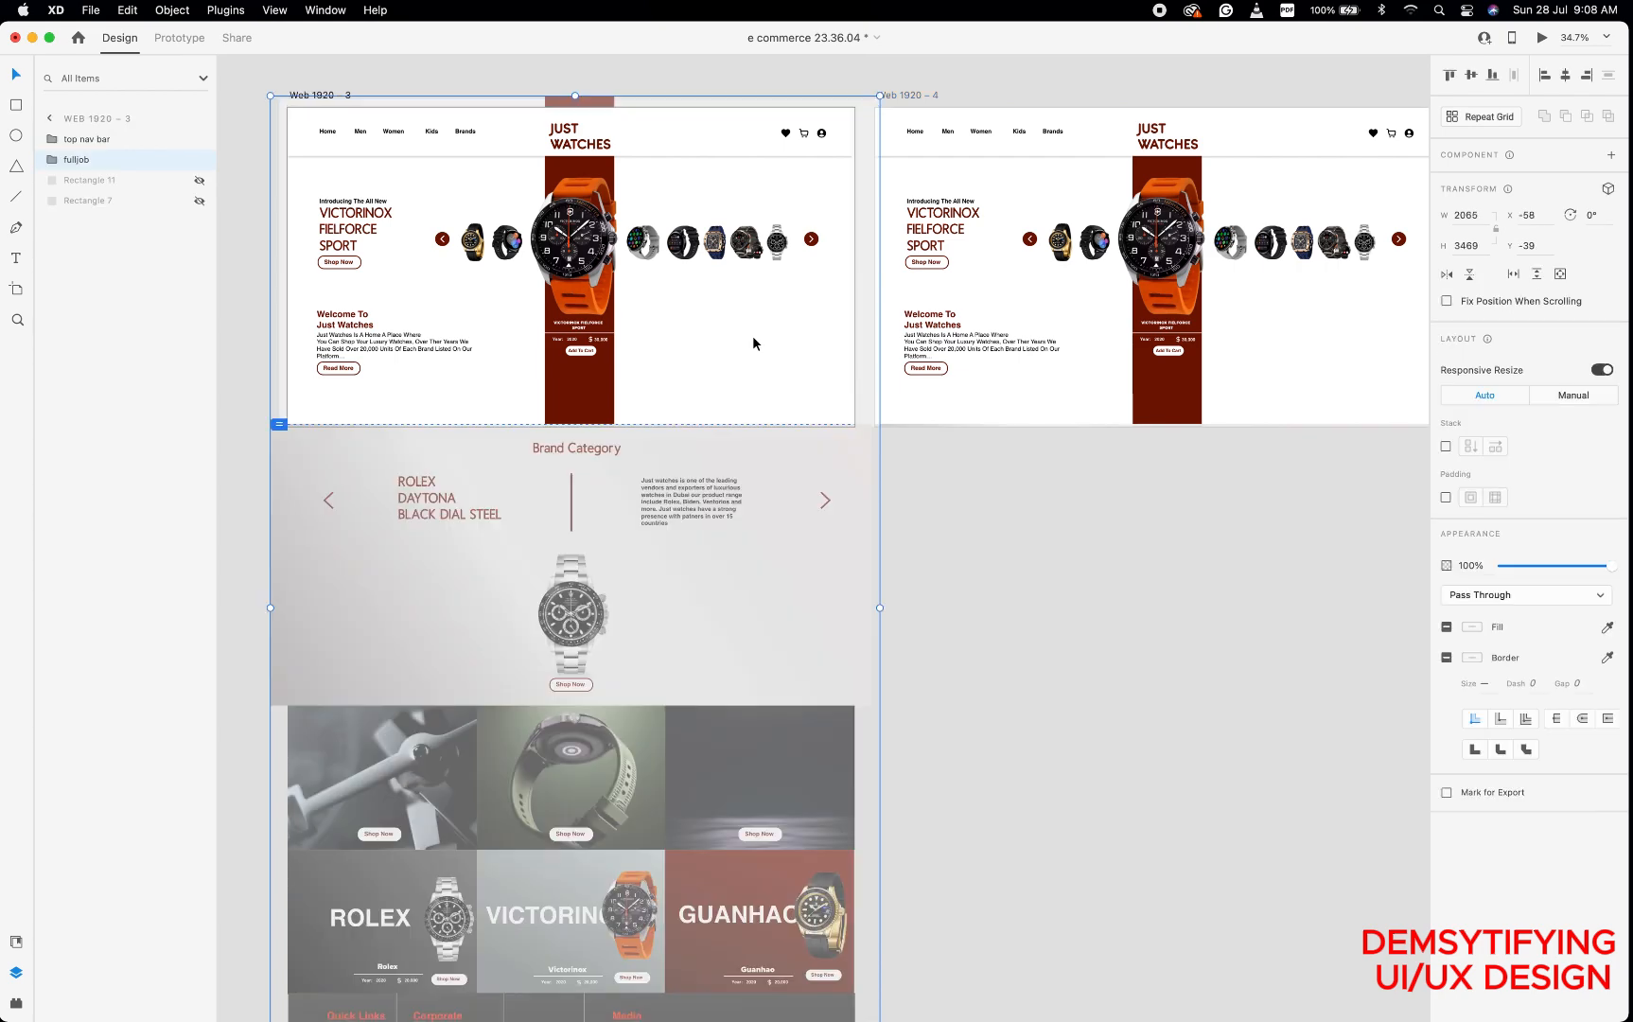
{"action": "left_click", "coordinate": [1098, 317]}
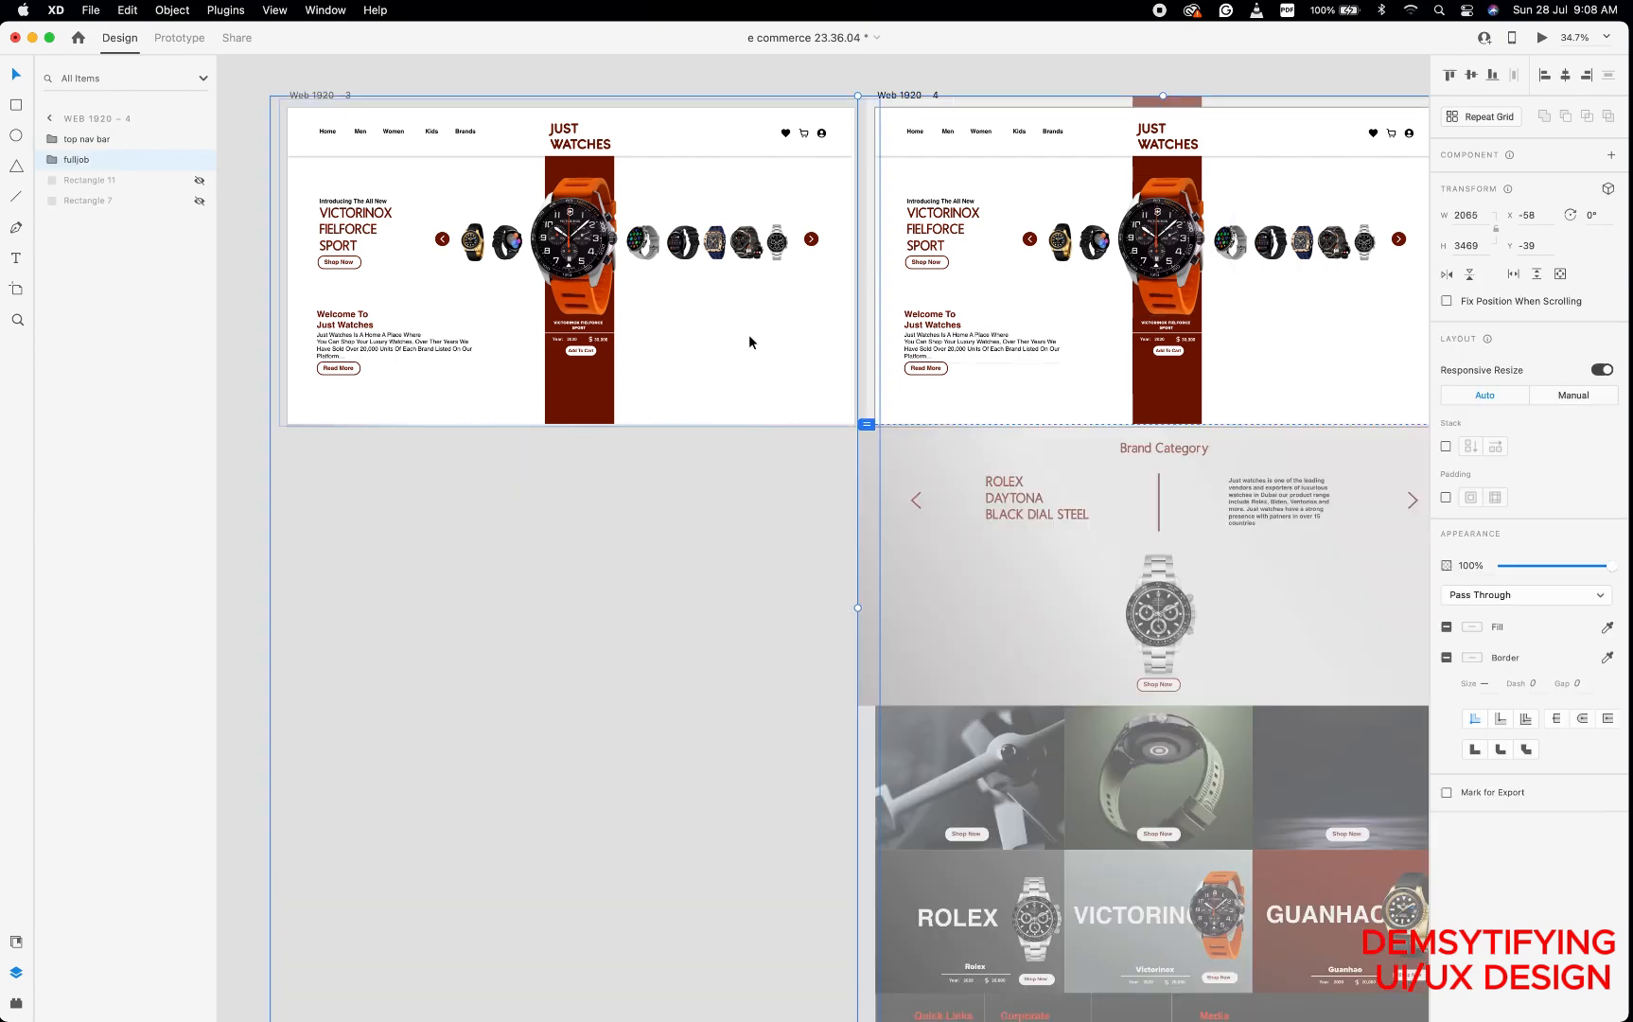
{"action": "scroll", "coordinate": [749, 334], "scroll_direction": "down", "scroll_amount": 4}
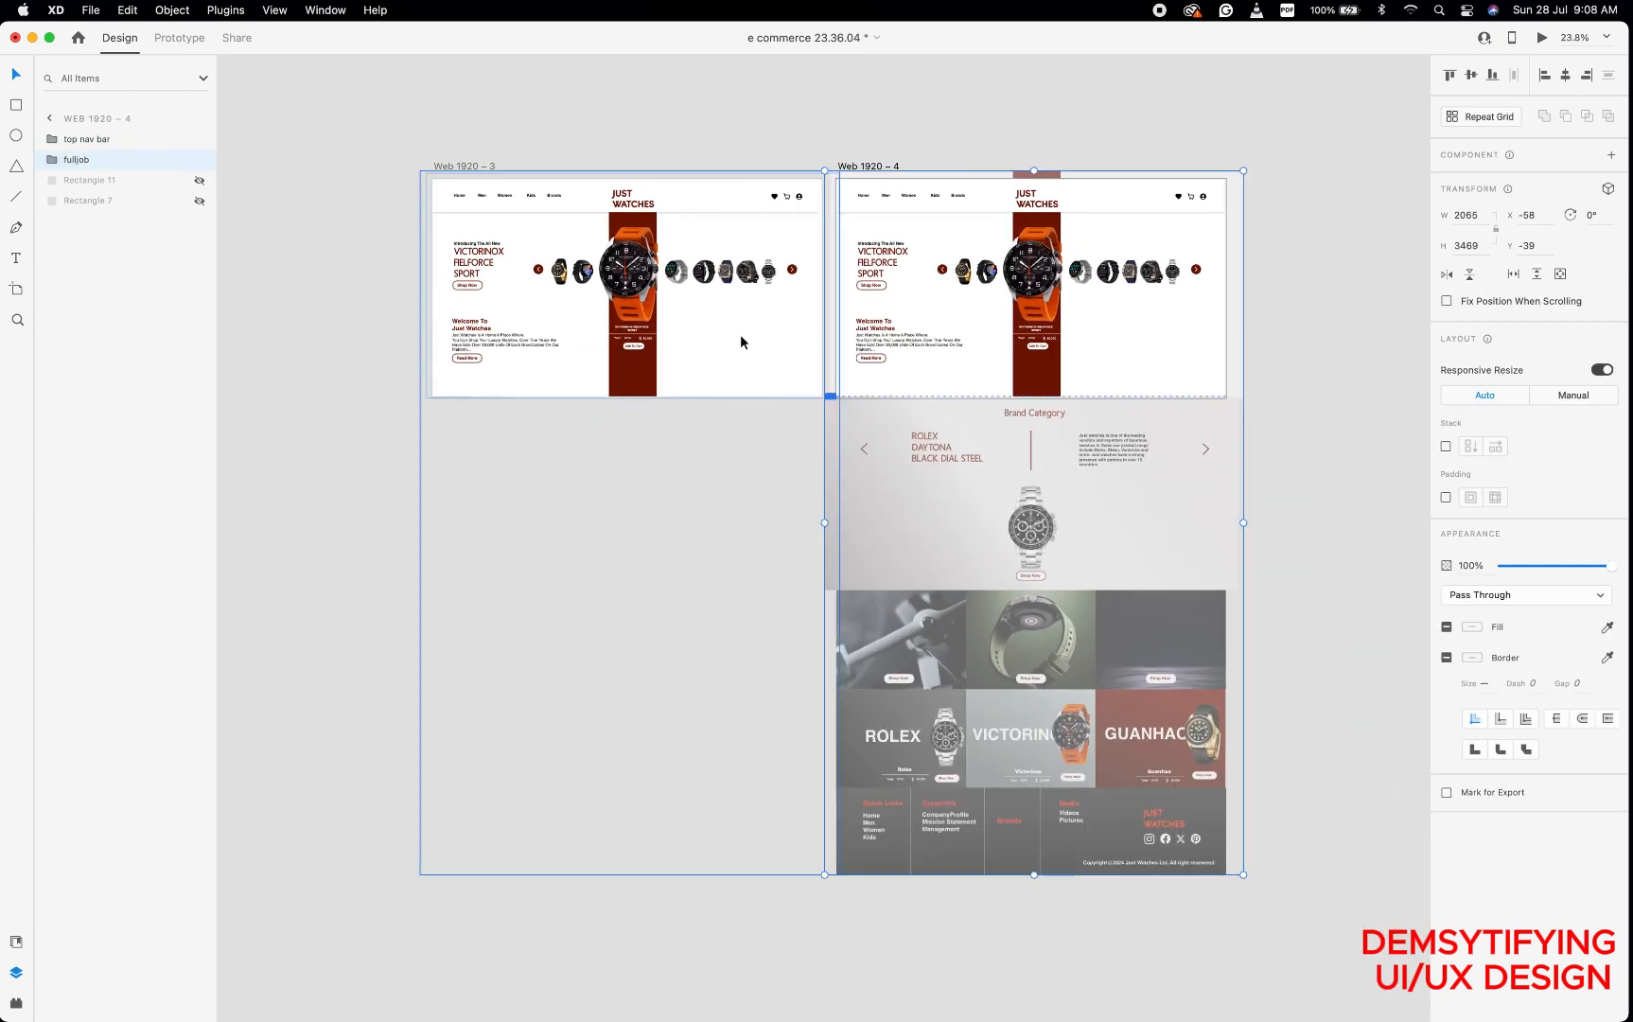
{"action": "left_click", "coordinate": [741, 336]}
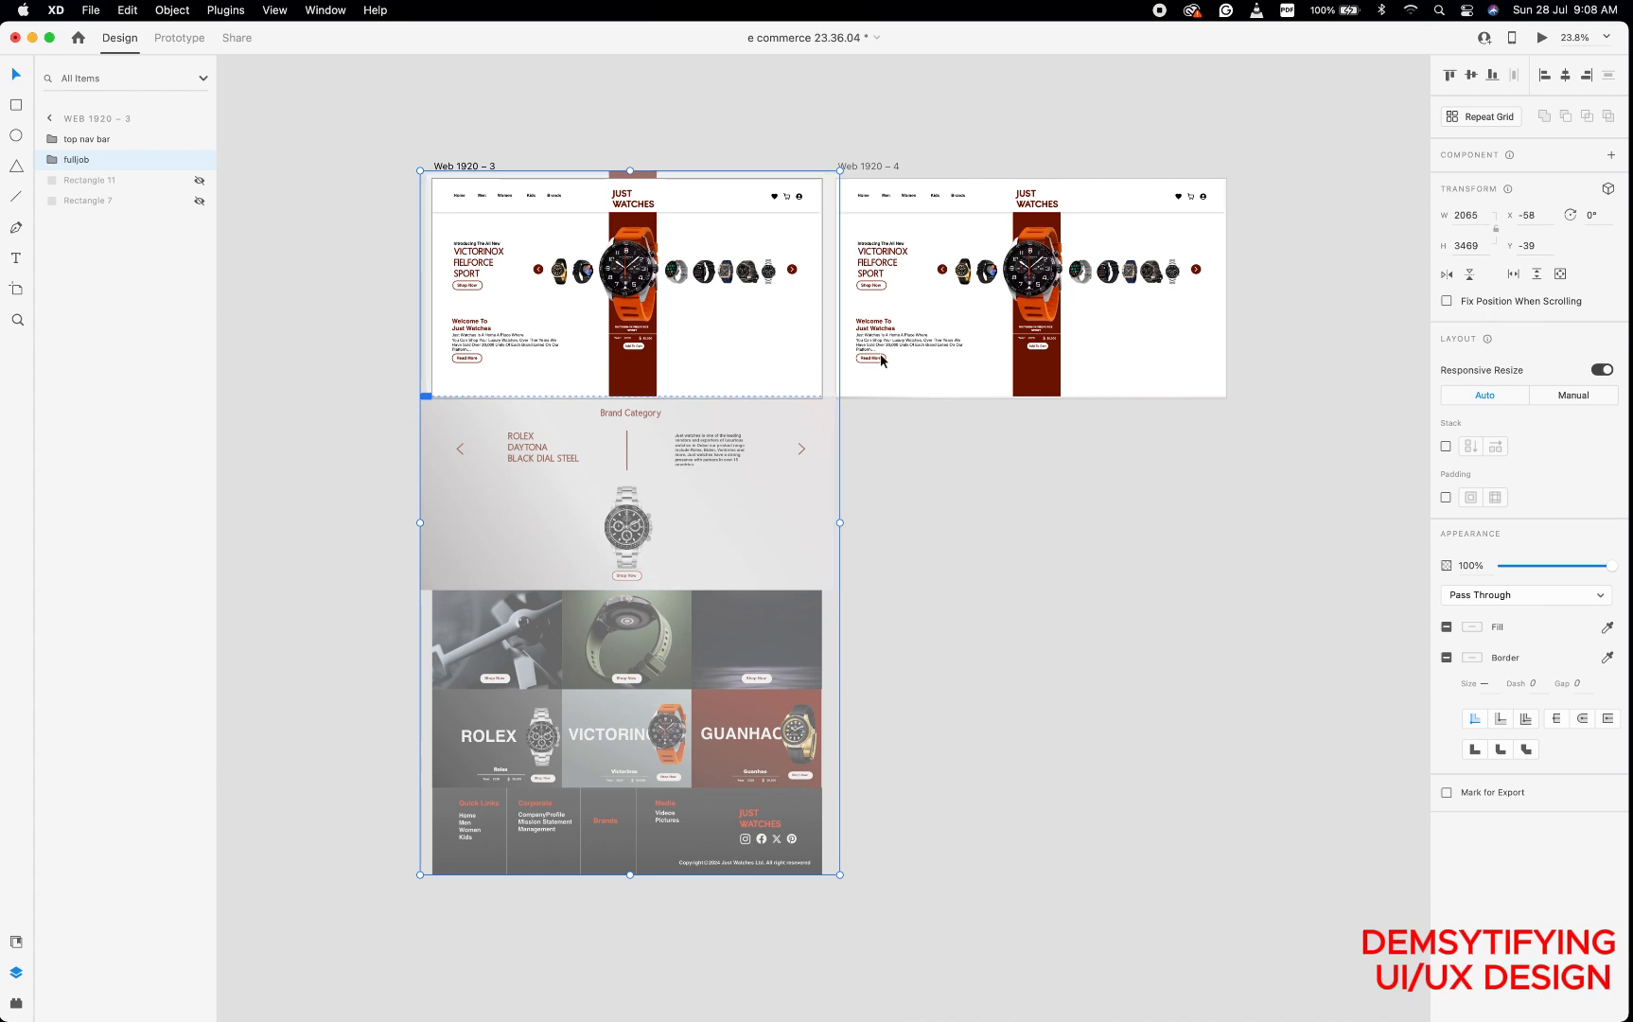
{"action": "left_click", "coordinate": [942, 310]}
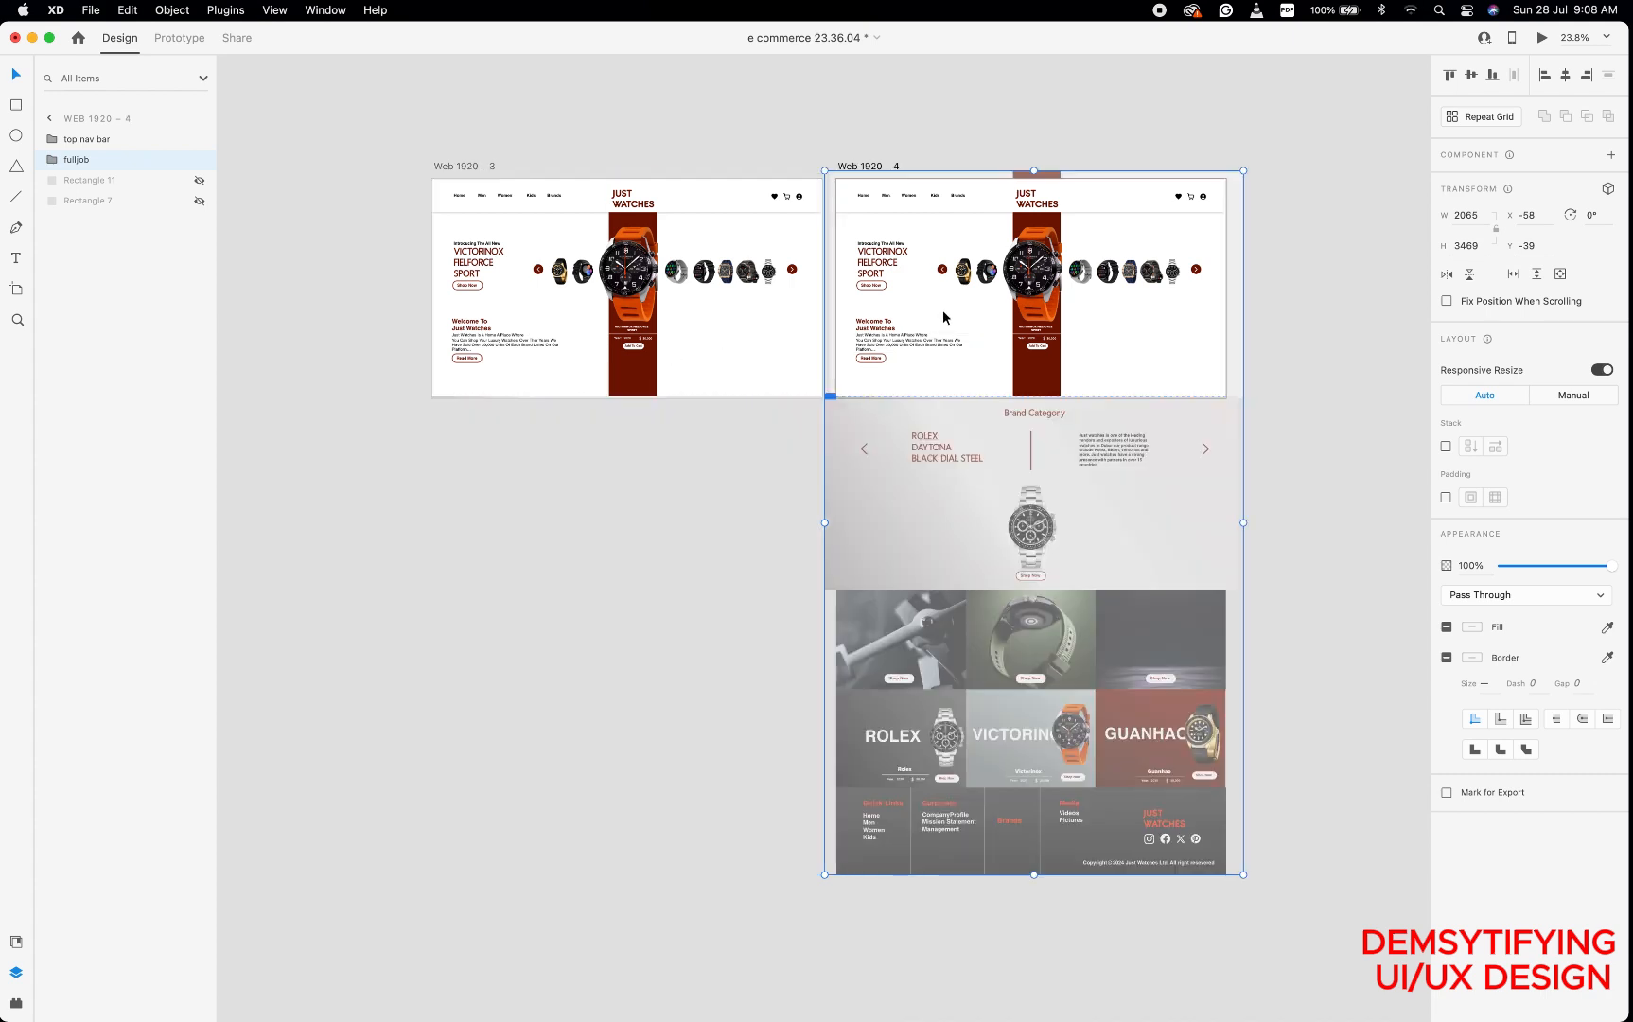
{"action": "left_click_drag", "start_coordinate": [943, 310], "coordinate": [761, 331]}
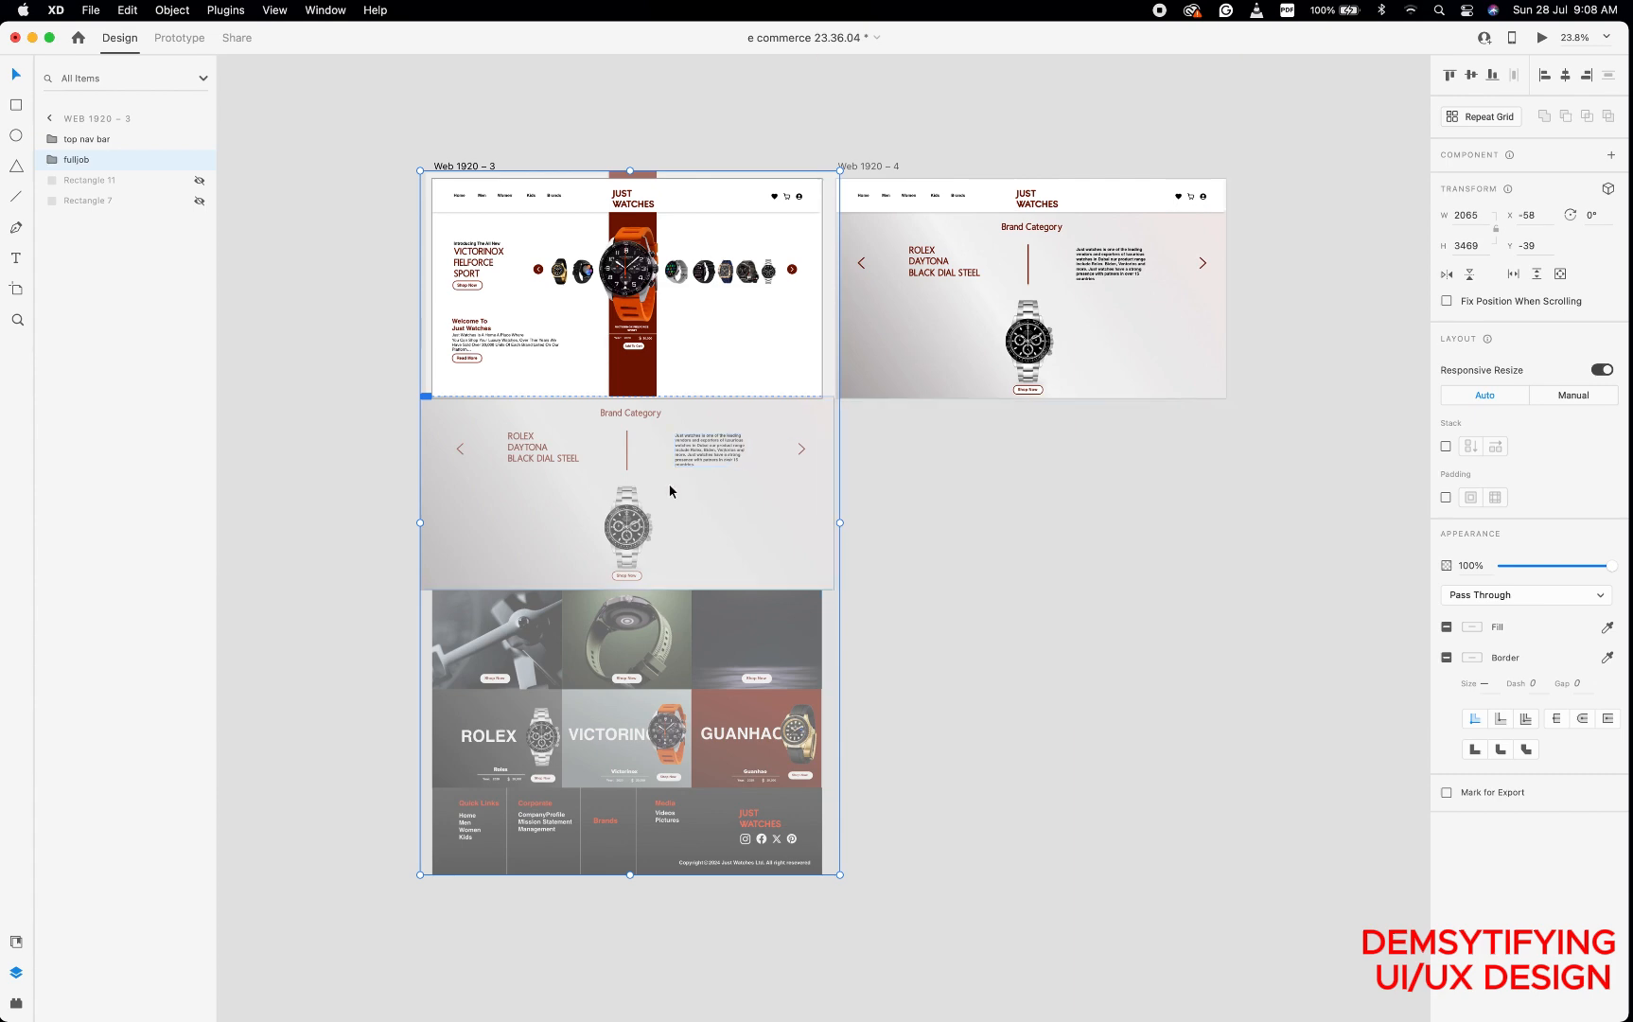
Move the Just Watches description text (Component 3 – 2) out past the right edge of the Web 1920 – 3 artboard, to about X 2033.
{"action": "scroll", "coordinate": [647, 497], "scroll_direction": "up", "scroll_amount": 5}
{"action": "left_click", "coordinate": [1092, 234]}
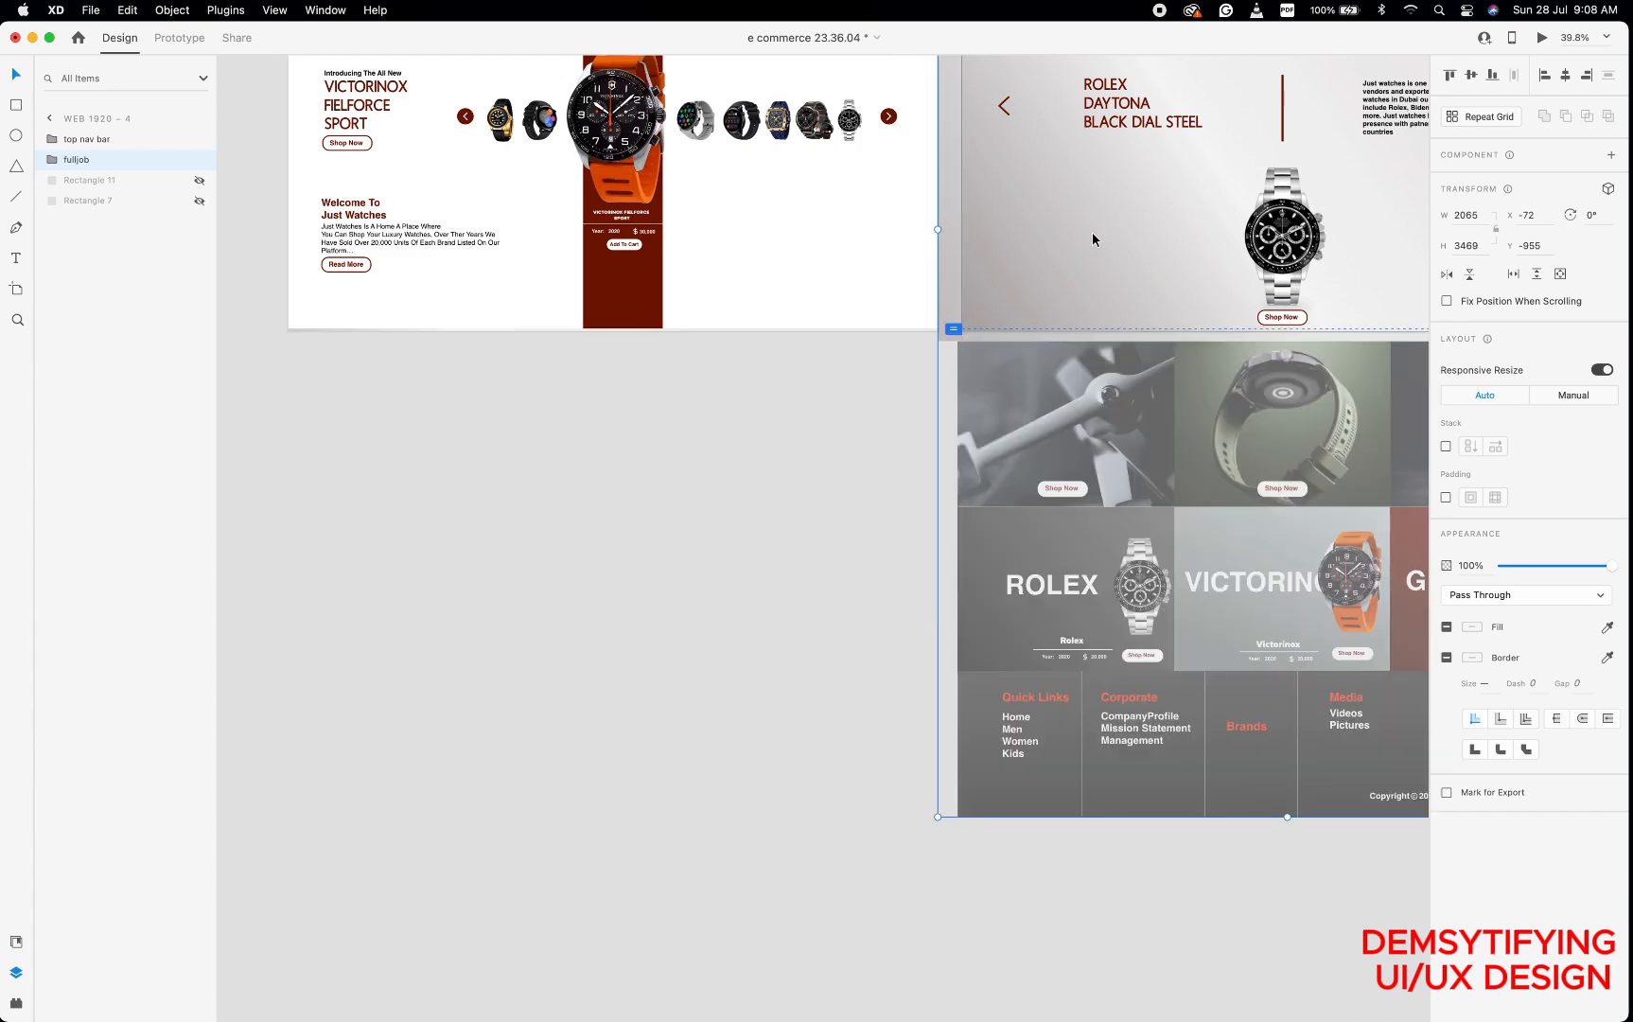
{"action": "left_click", "coordinate": [779, 307]}
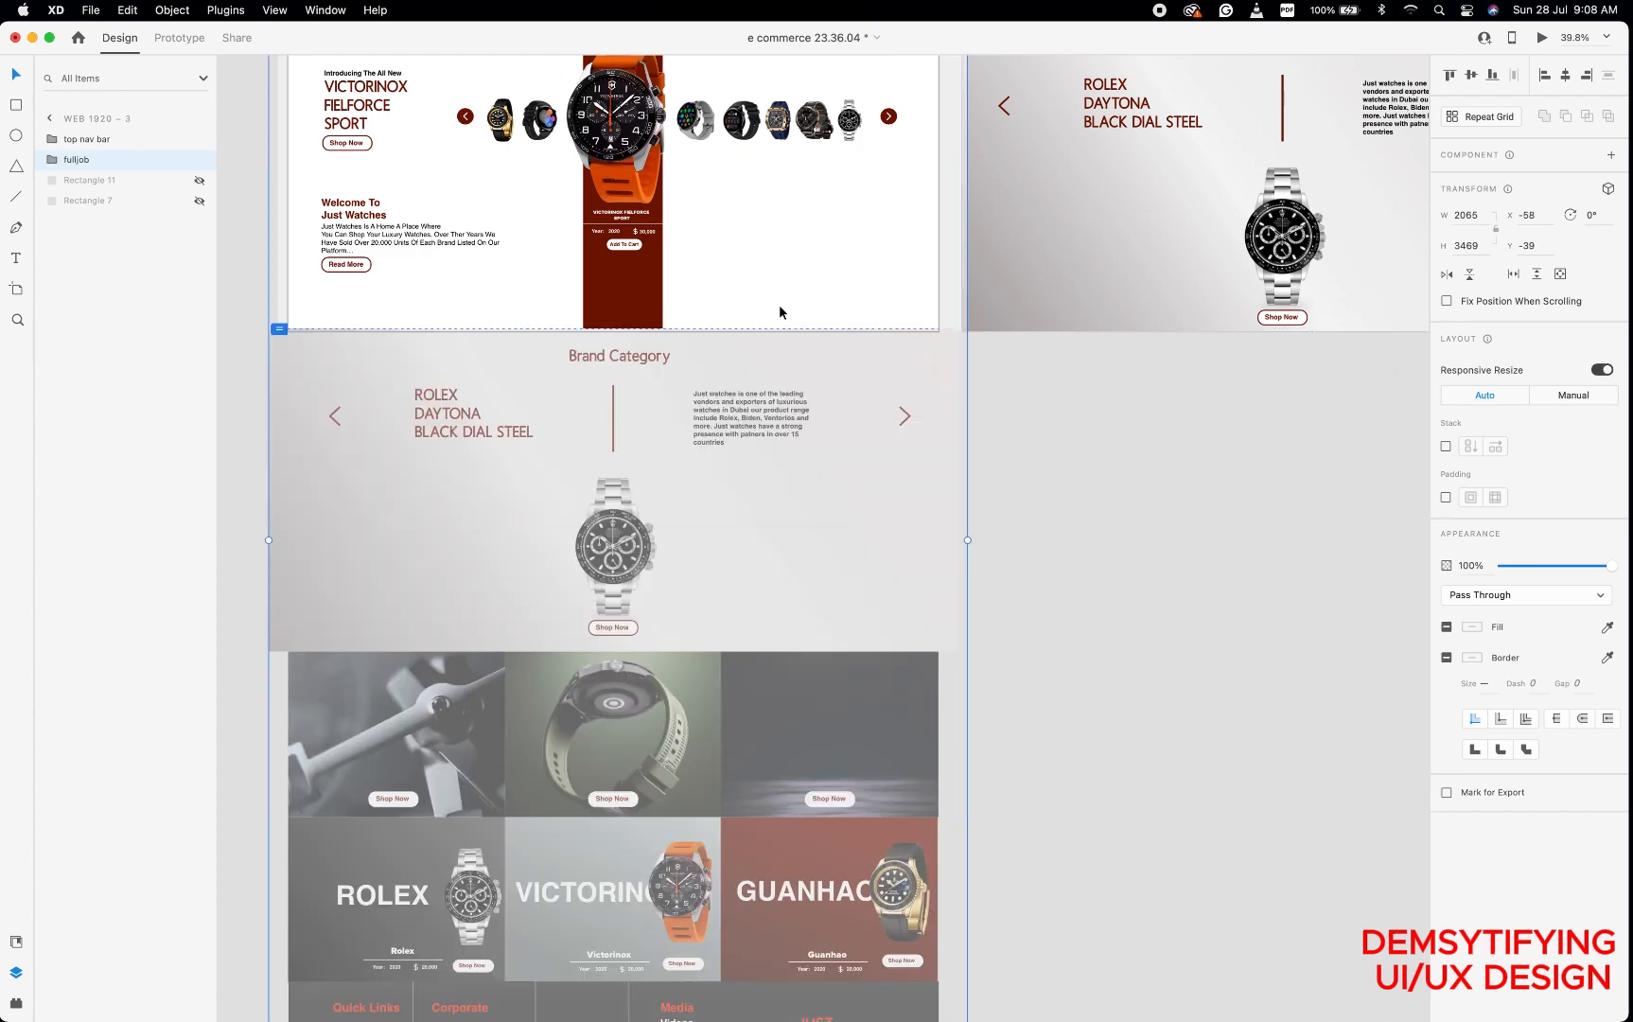
{"action": "scroll", "coordinate": [784, 375], "scroll_direction": "up", "scroll_amount": 3}
{"action": "scroll", "coordinate": [784, 373], "scroll_direction": "down", "scroll_amount": 3}
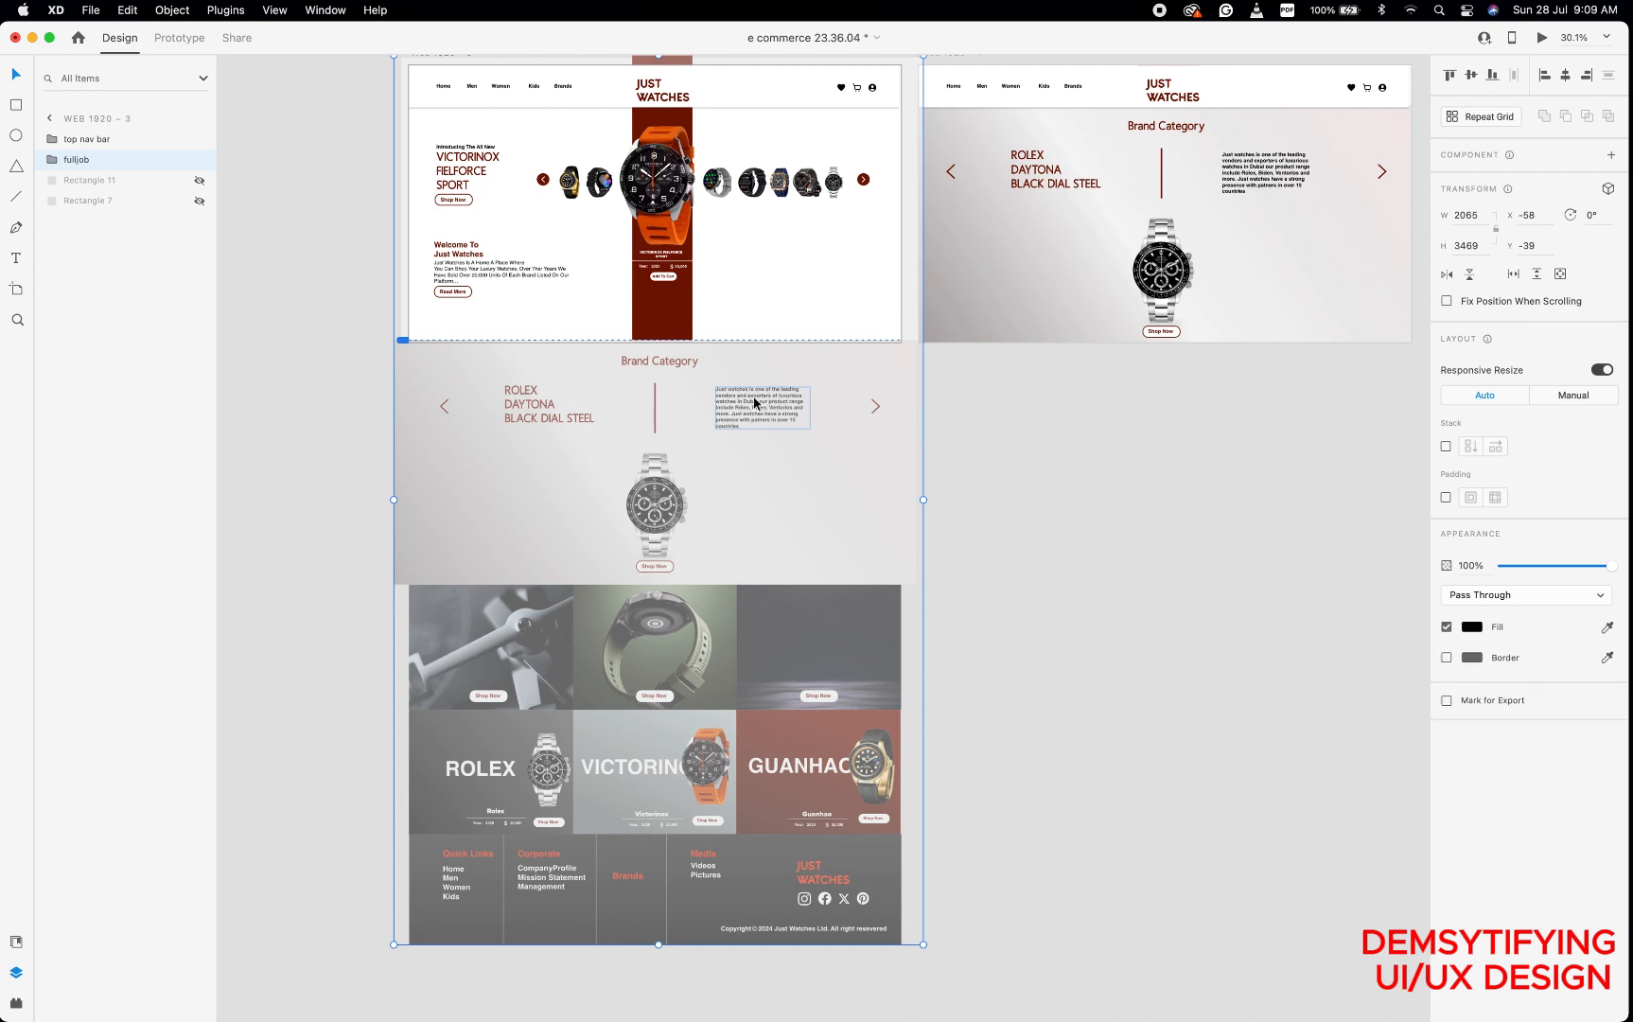
{"action": "double_click", "coordinate": [755, 405]}
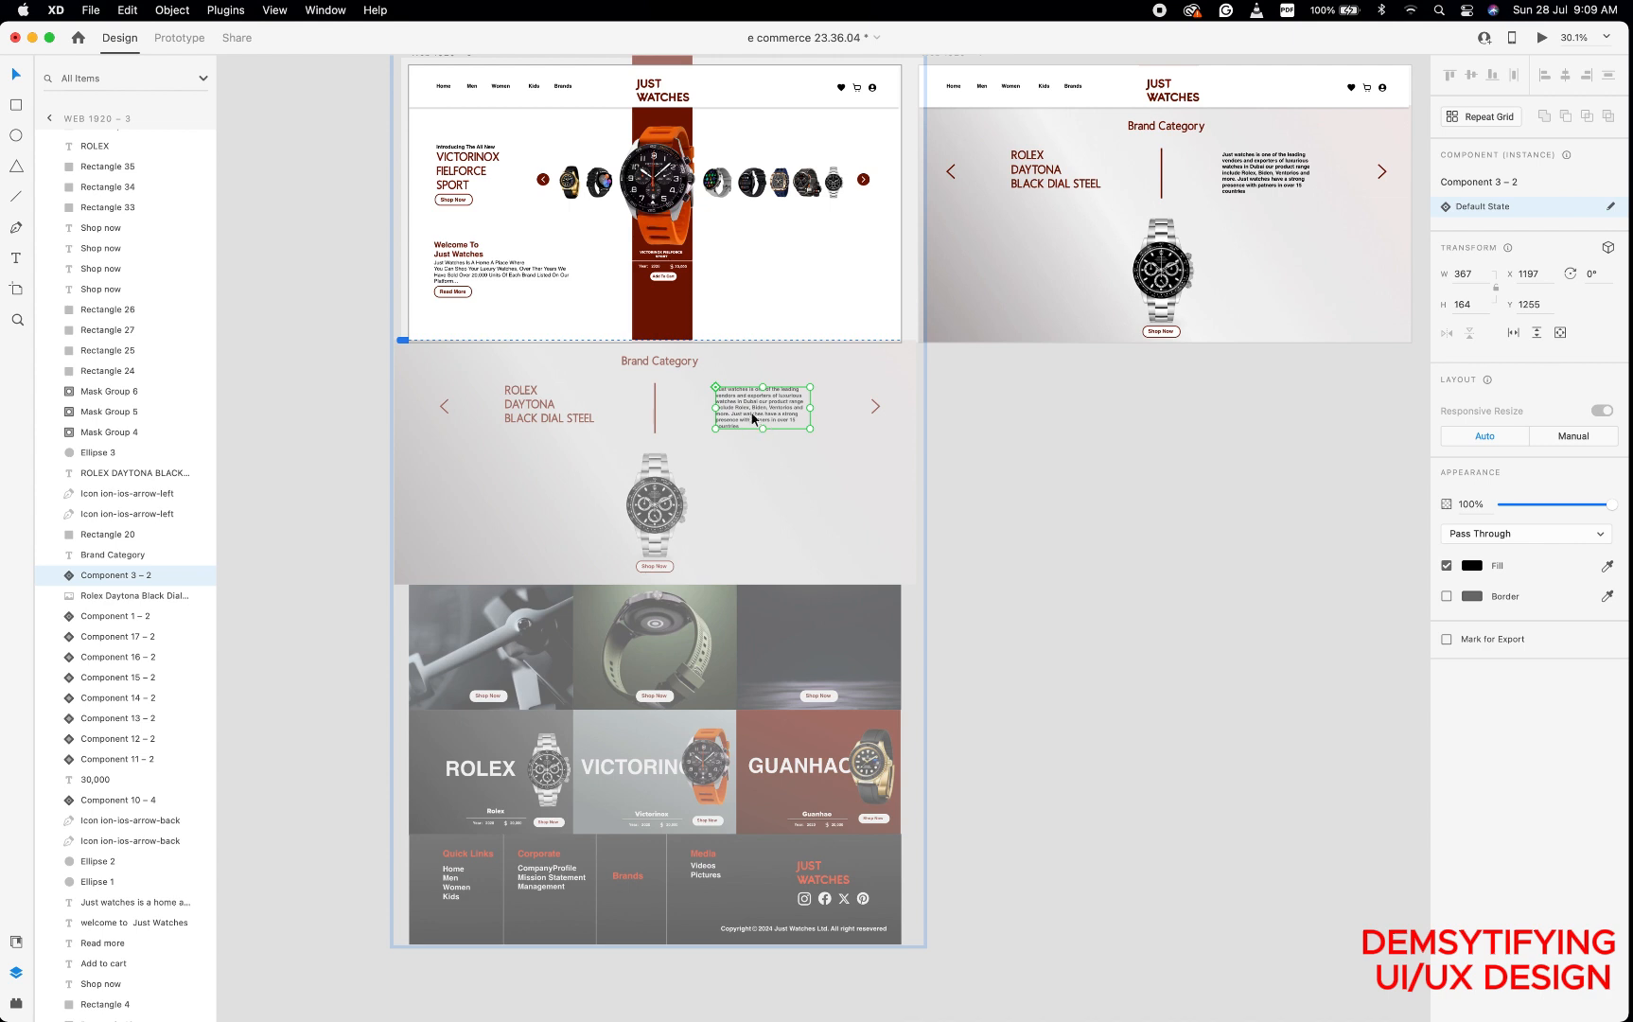
{"action": "left_click", "coordinate": [1010, 399]}
{"action": "left_click", "coordinate": [774, 345]}
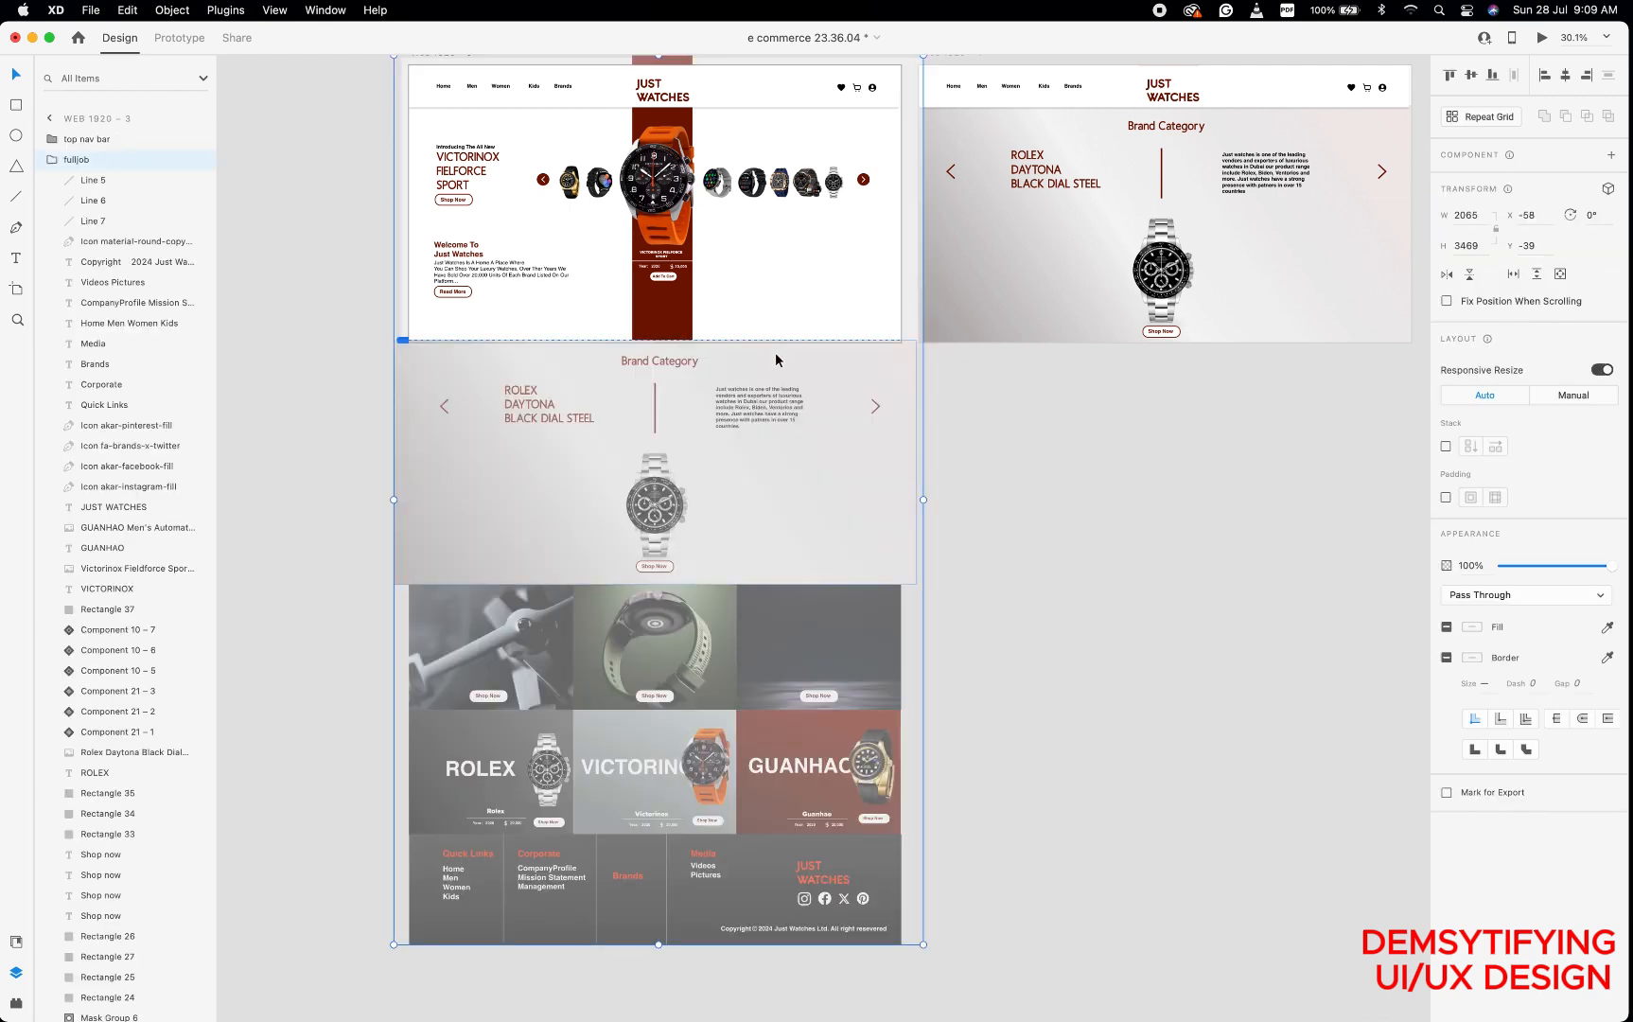
{"action": "double_click", "coordinate": [780, 408]}
{"action": "left_click_drag", "start_coordinate": [781, 409], "coordinate": [995, 407]}
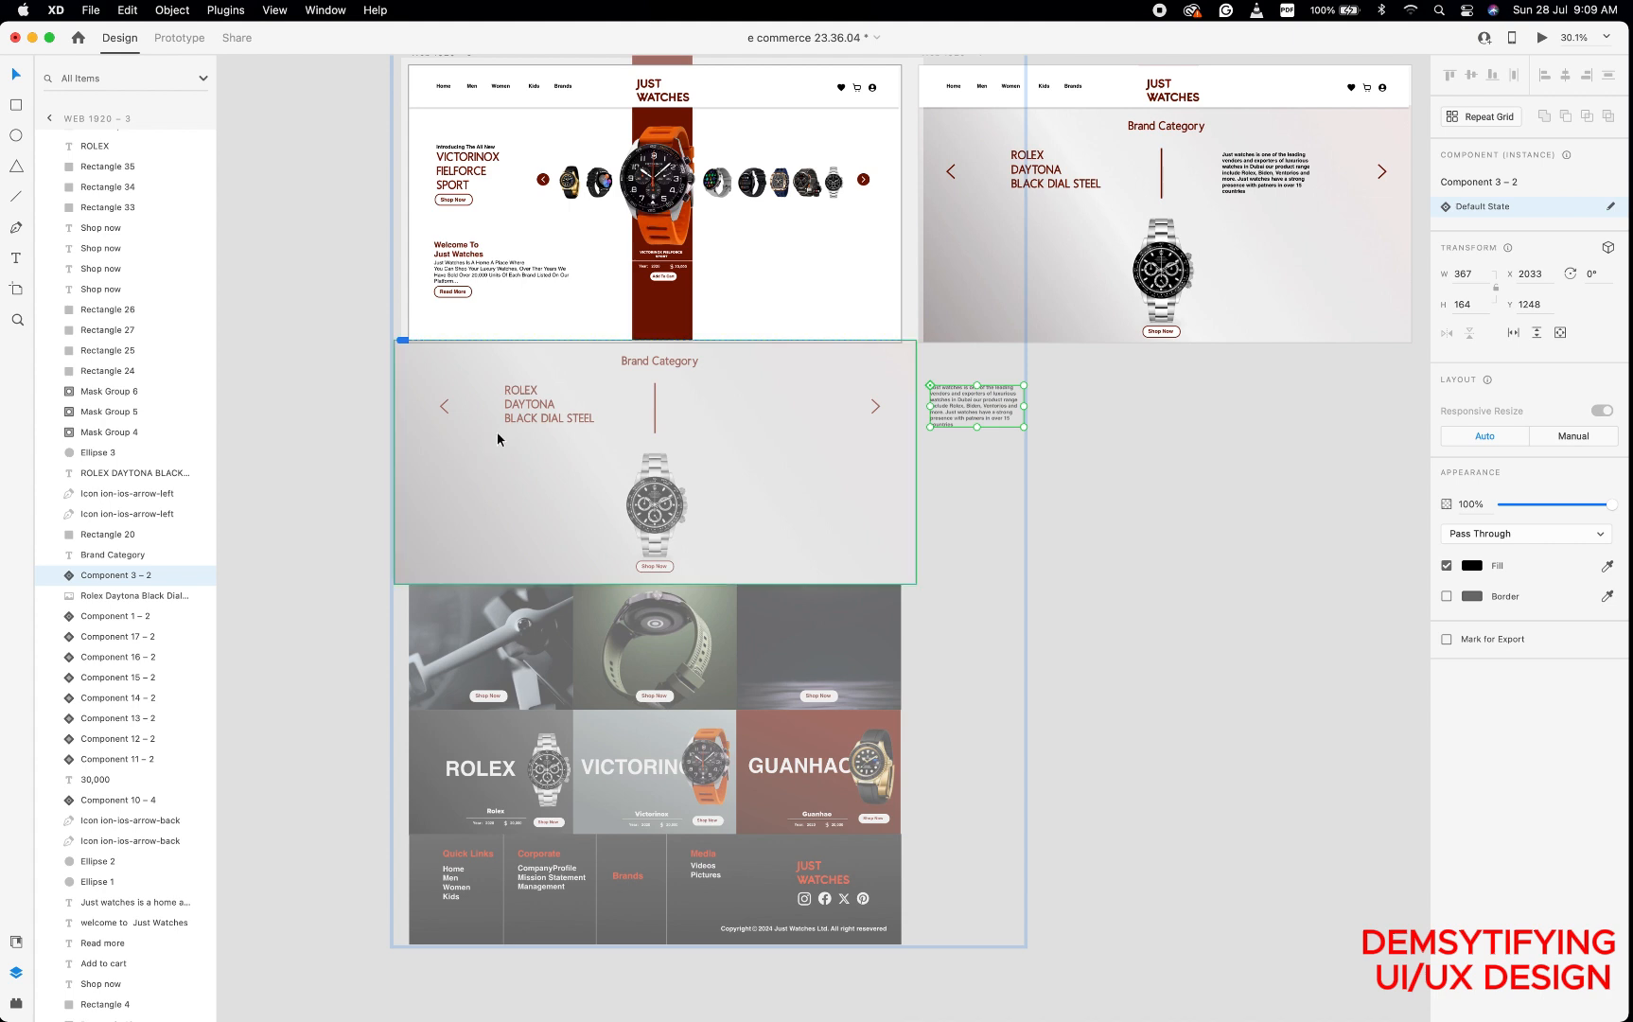
Move the "ROLEX DAYTONA BLACK DIAL STEEL" heading out past the left edge of the Web 1920 – 3 artboard.
{"action": "left_click", "coordinate": [518, 413]}
{"action": "double_click", "coordinate": [517, 409]}
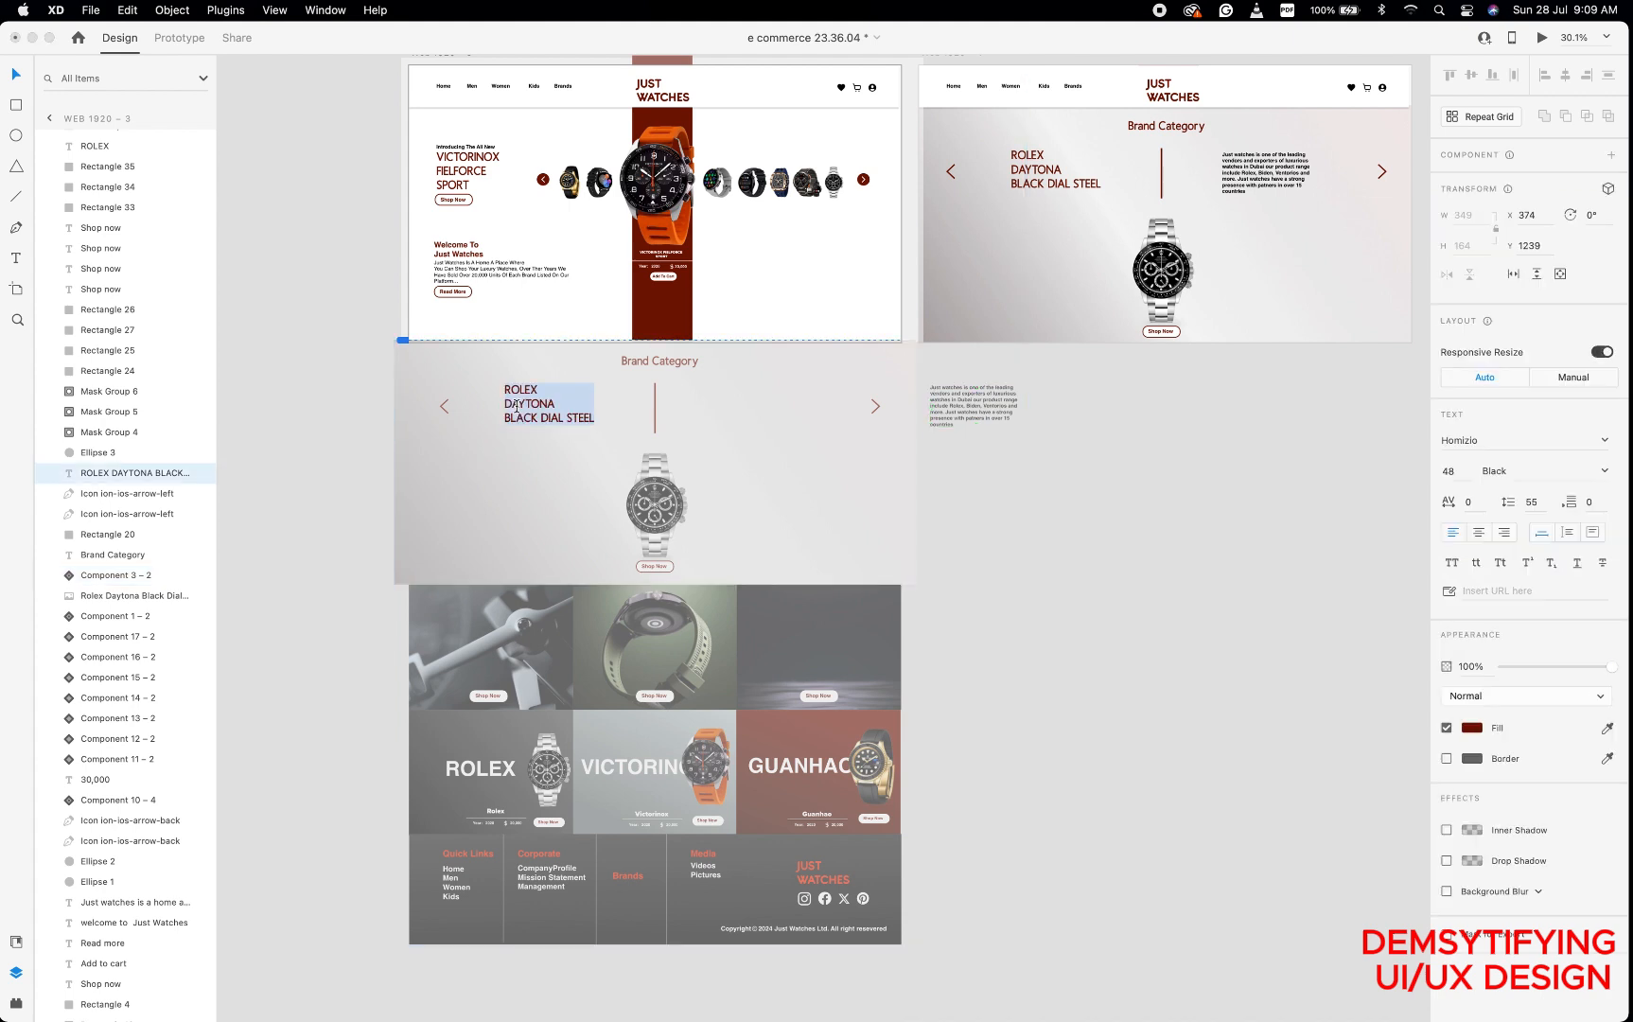
{"action": "key", "text": "Escape"}
{"action": "left_click_drag", "start_coordinate": [521, 391], "coordinate": [316, 386]}
Try moving the Rolex Daytona image and its Shop Now label down together to Y 1578, and undo the move.
{"action": "left_click", "coordinate": [651, 518]}
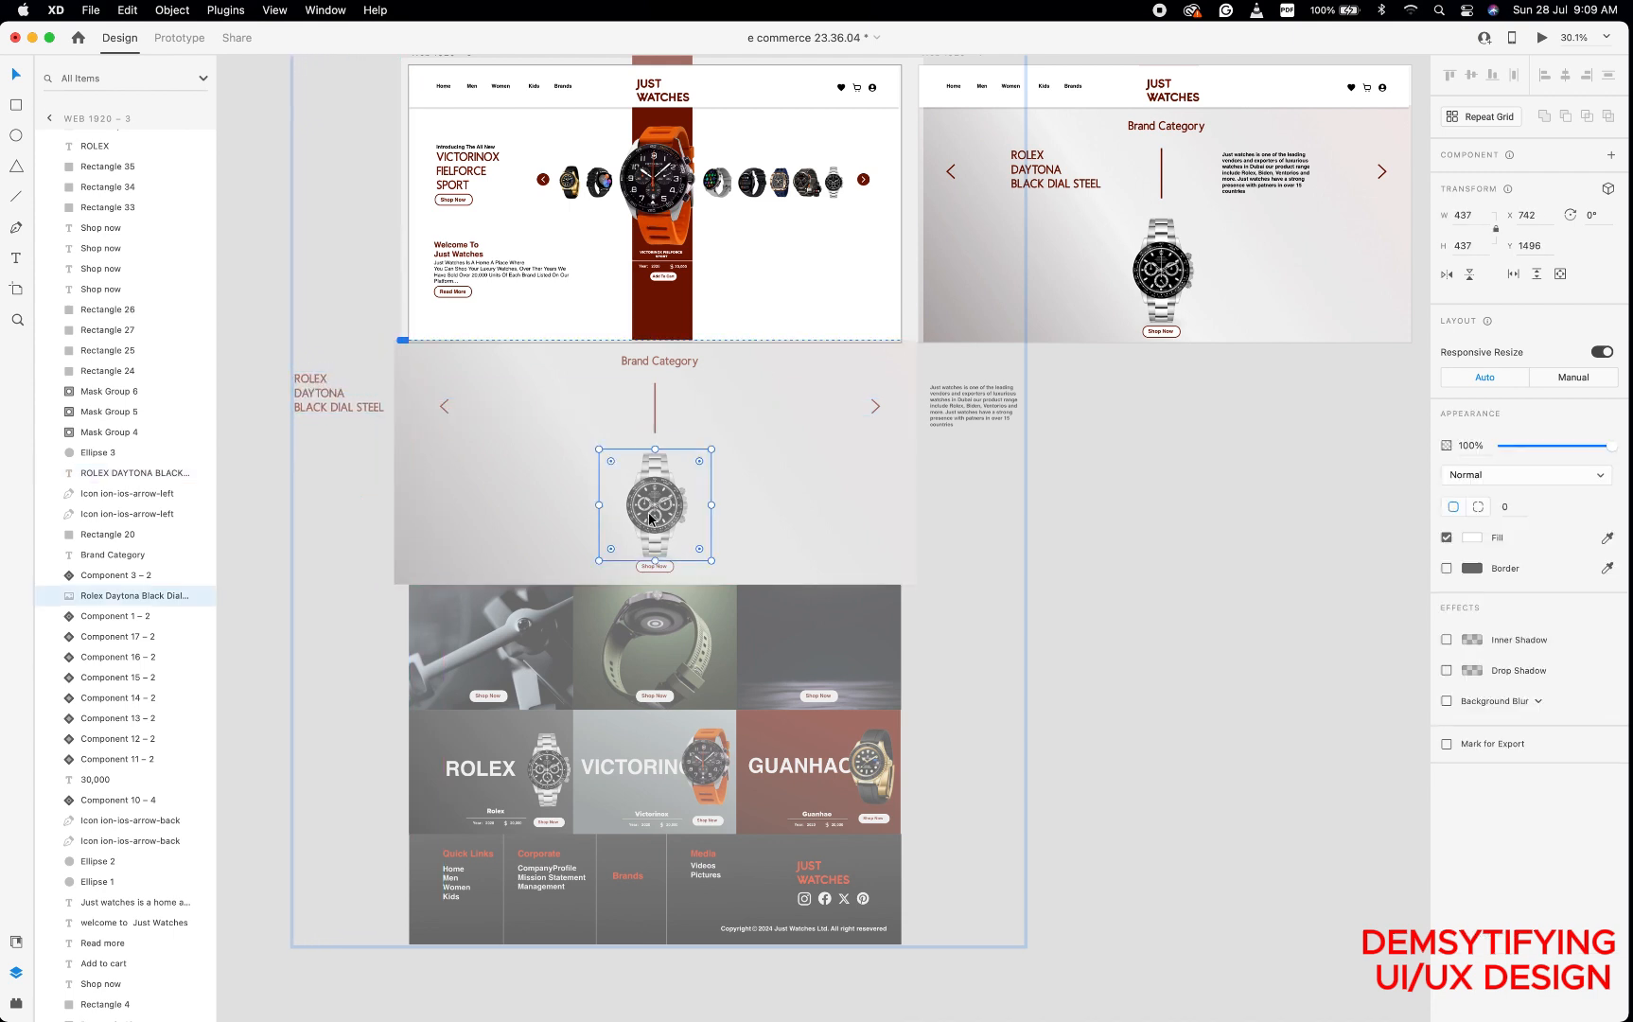
{"action": "left_click", "coordinate": [669, 566], "text": "shift"}
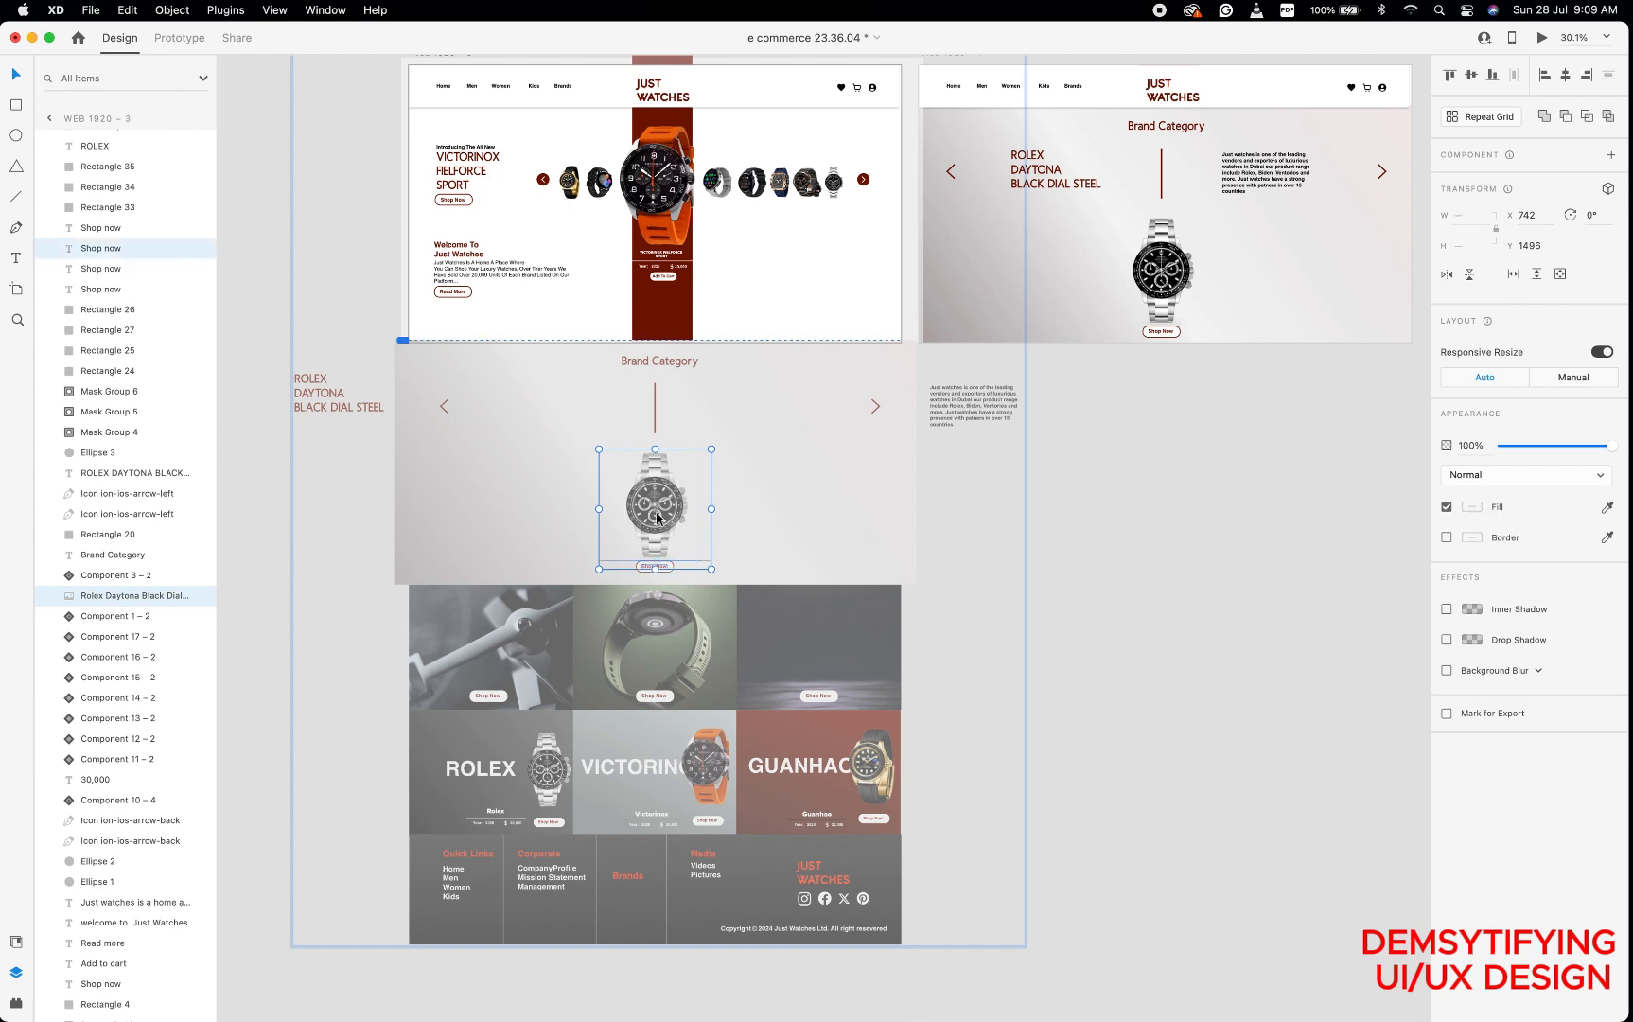
{"action": "mouse_move", "coordinate": [656, 517]}
{"action": "left_mouse_down"}
{"action": "mouse_move", "coordinate": [657, 556]}
{"action": "mouse_move", "coordinate": [656, 539]}
{"action": "left_mouse_up"}
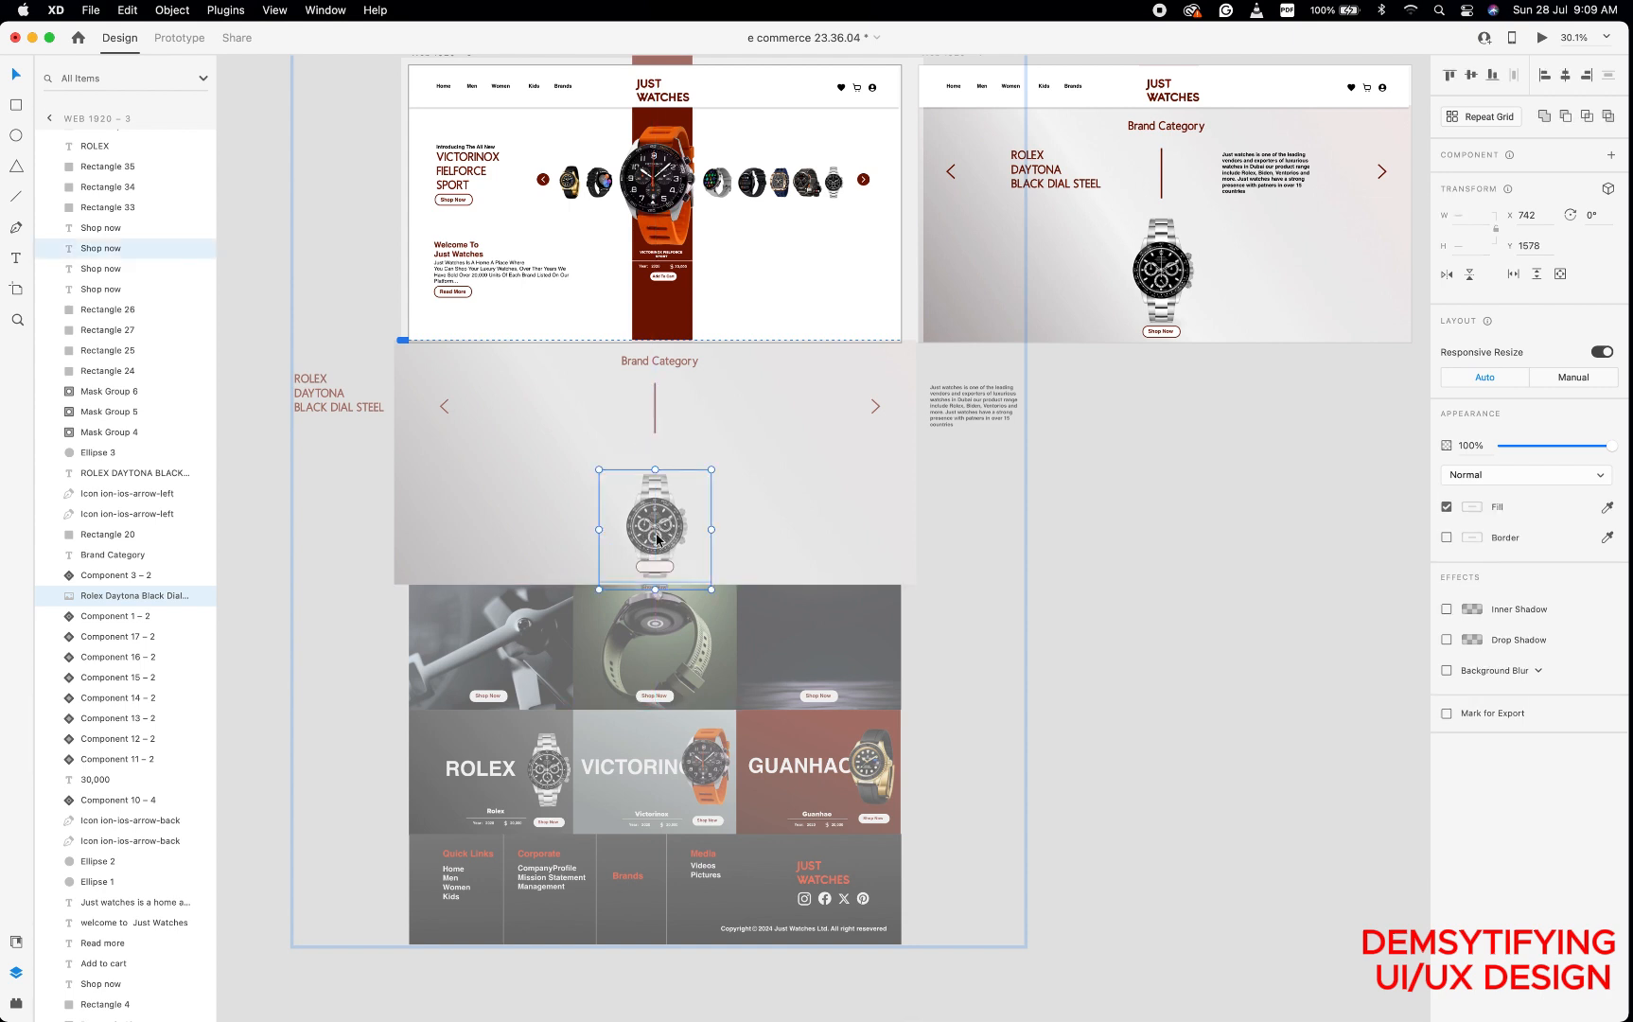
{"action": "key", "text": "super+z"}
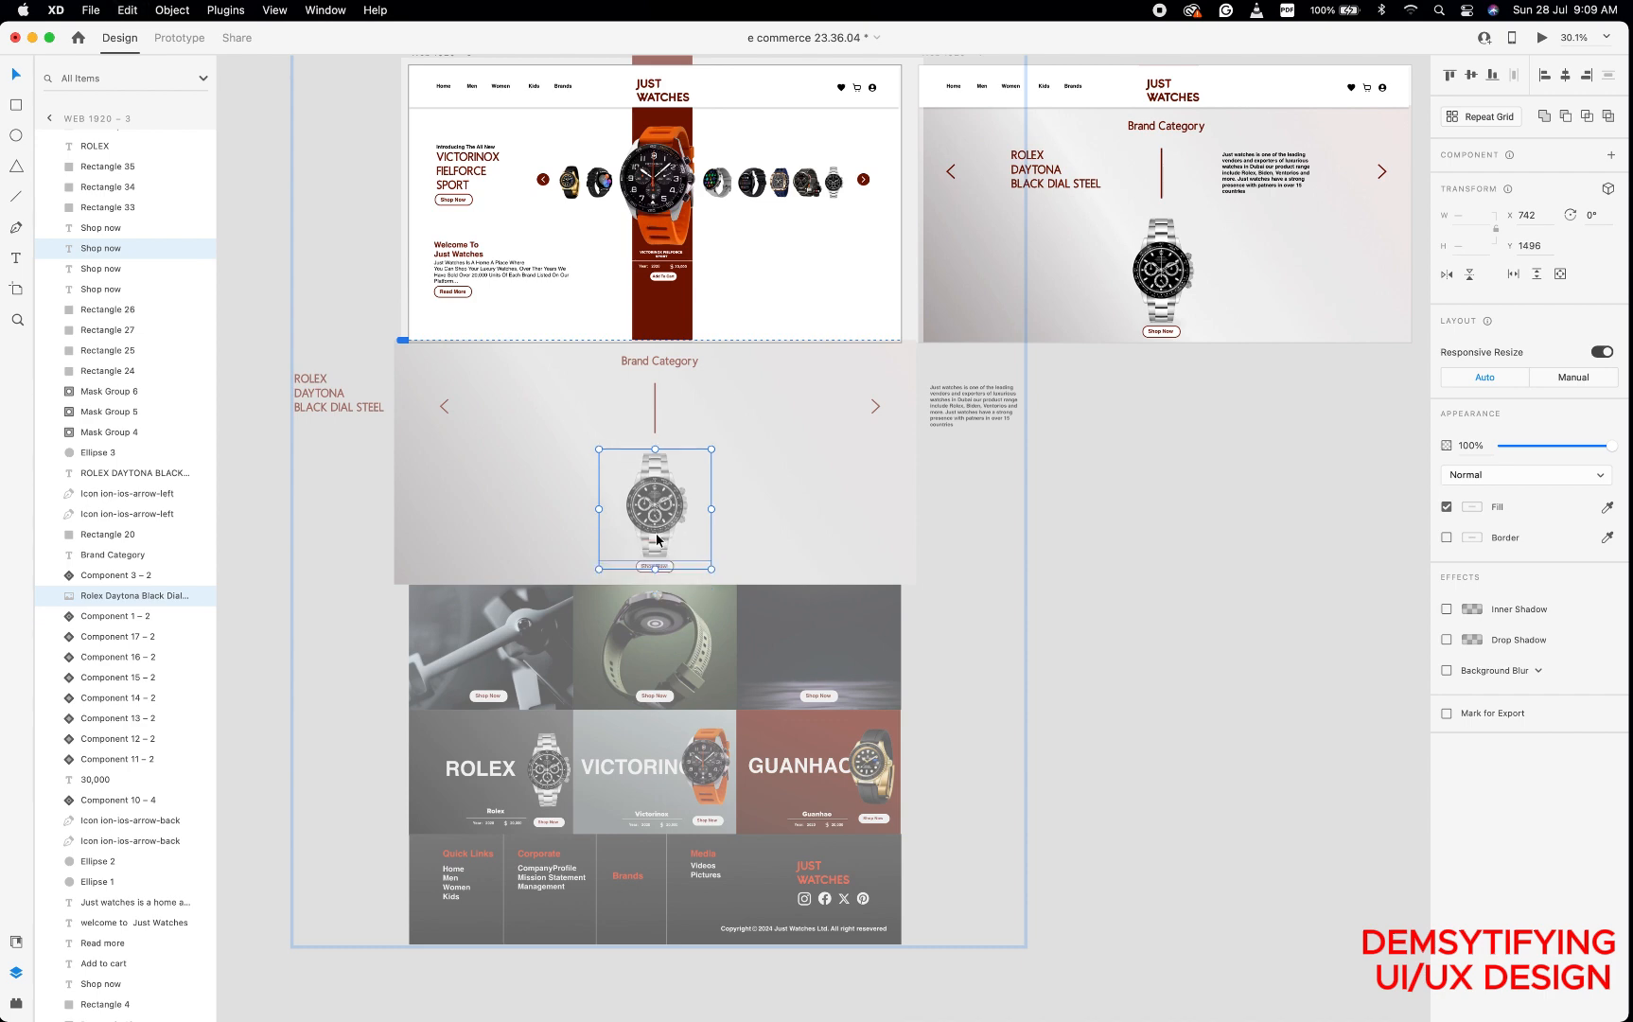
{"action": "scroll", "coordinate": [656, 540], "scroll_direction": "up", "scroll_amount": 5}
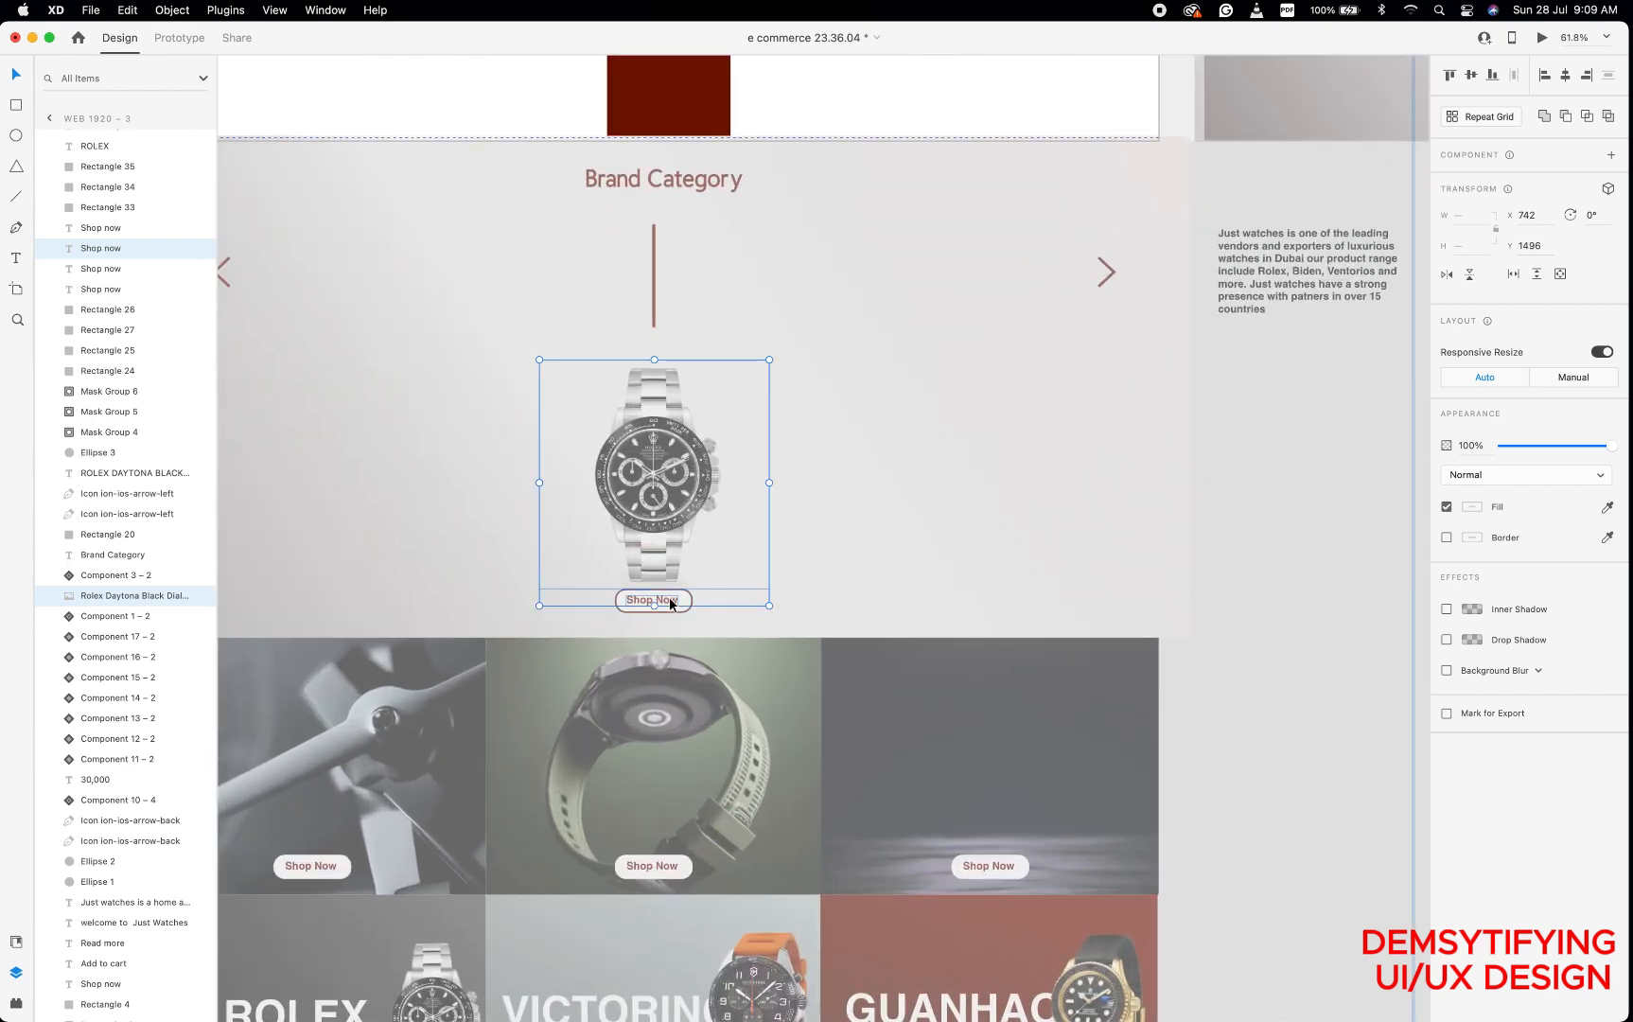
{"action": "left_click", "coordinate": [669, 599], "text": "shift"}
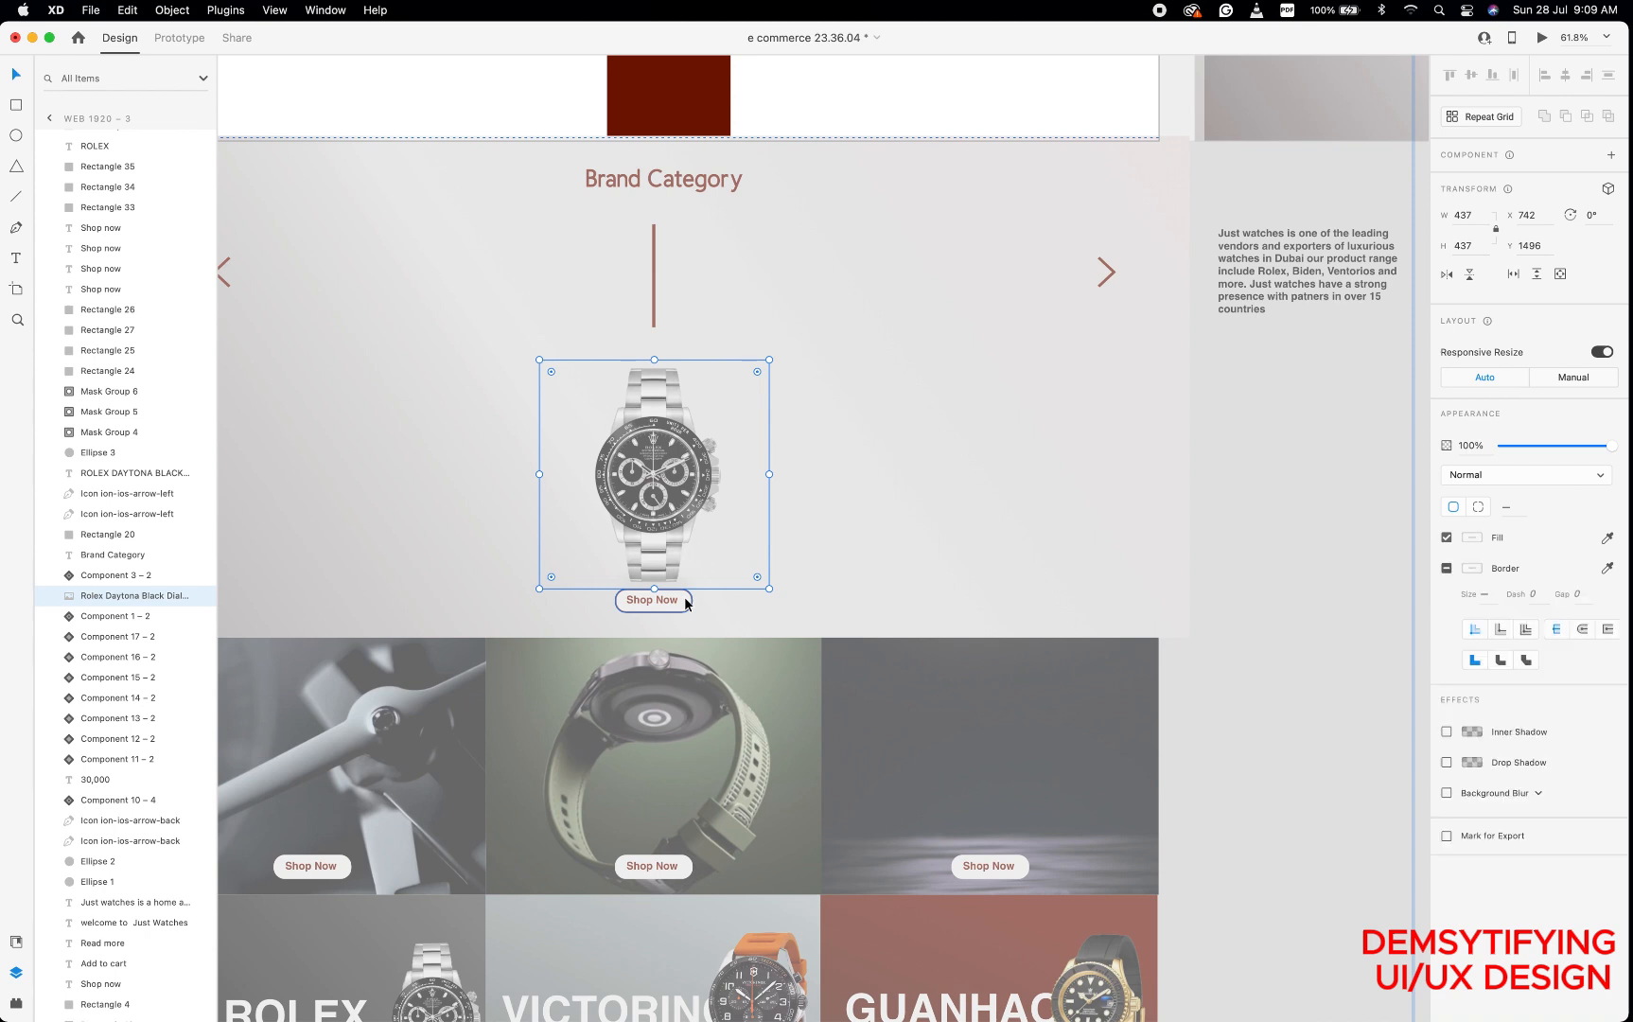
{"action": "left_click", "coordinate": [674, 599], "text": "shift"}
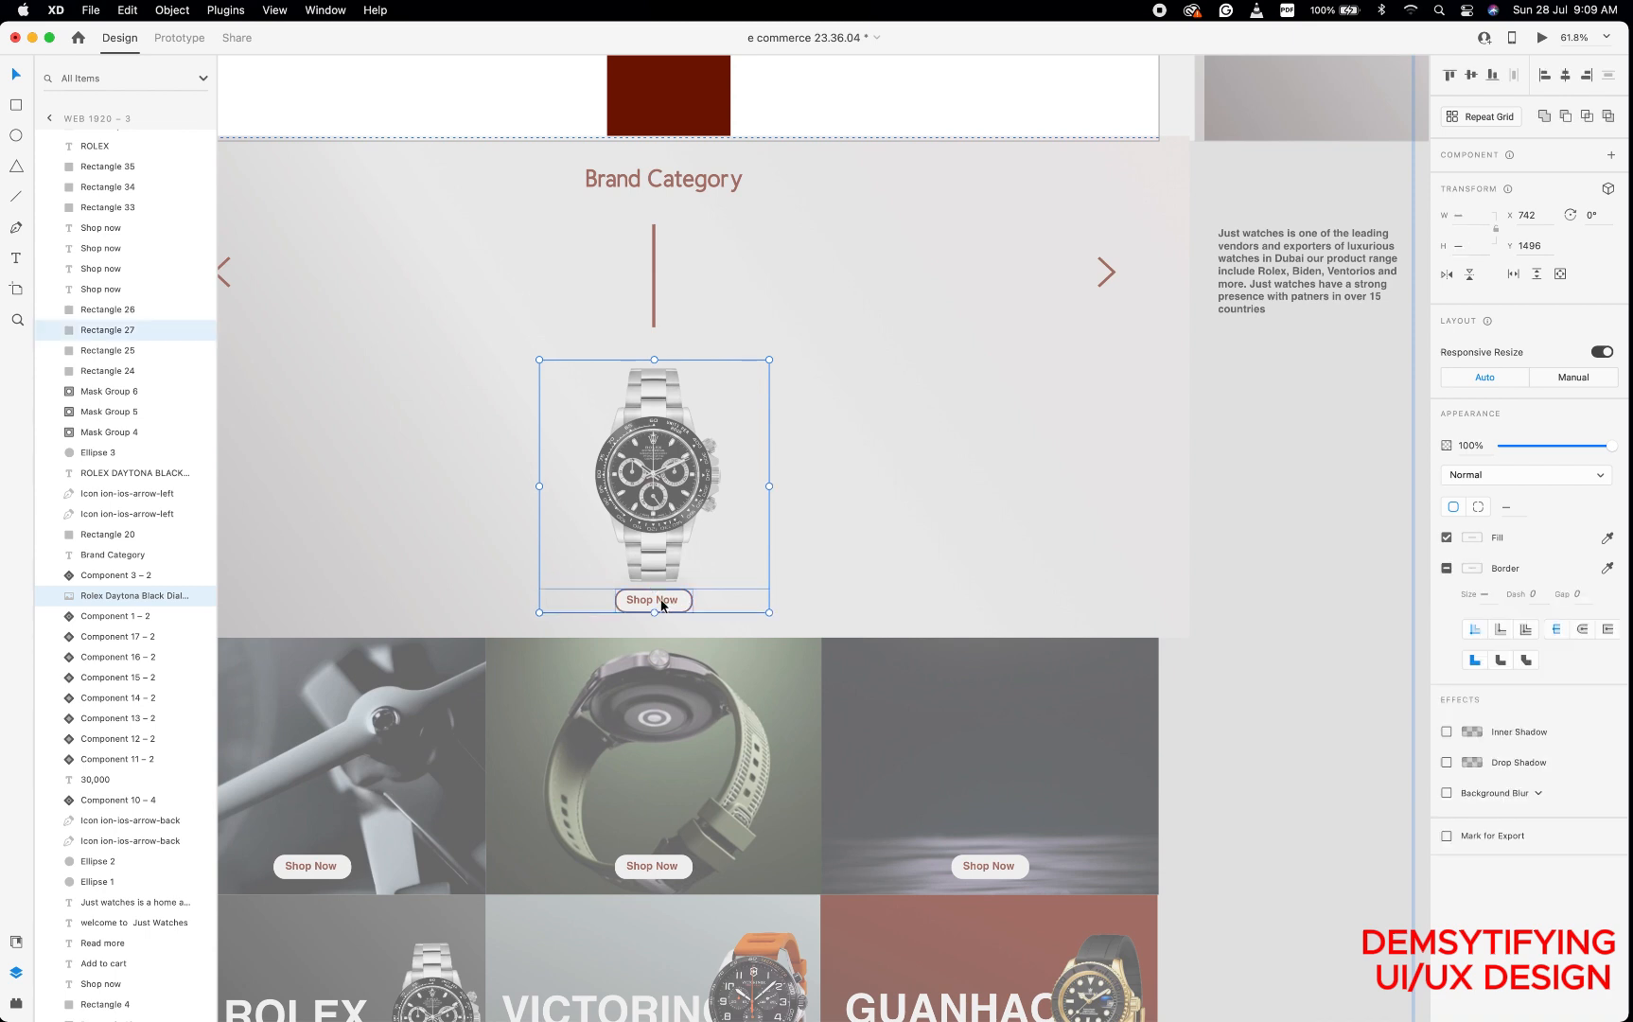
{"action": "left_click", "coordinate": [660, 600], "text": "shift"}
{"action": "left_click", "coordinate": [660, 600]}
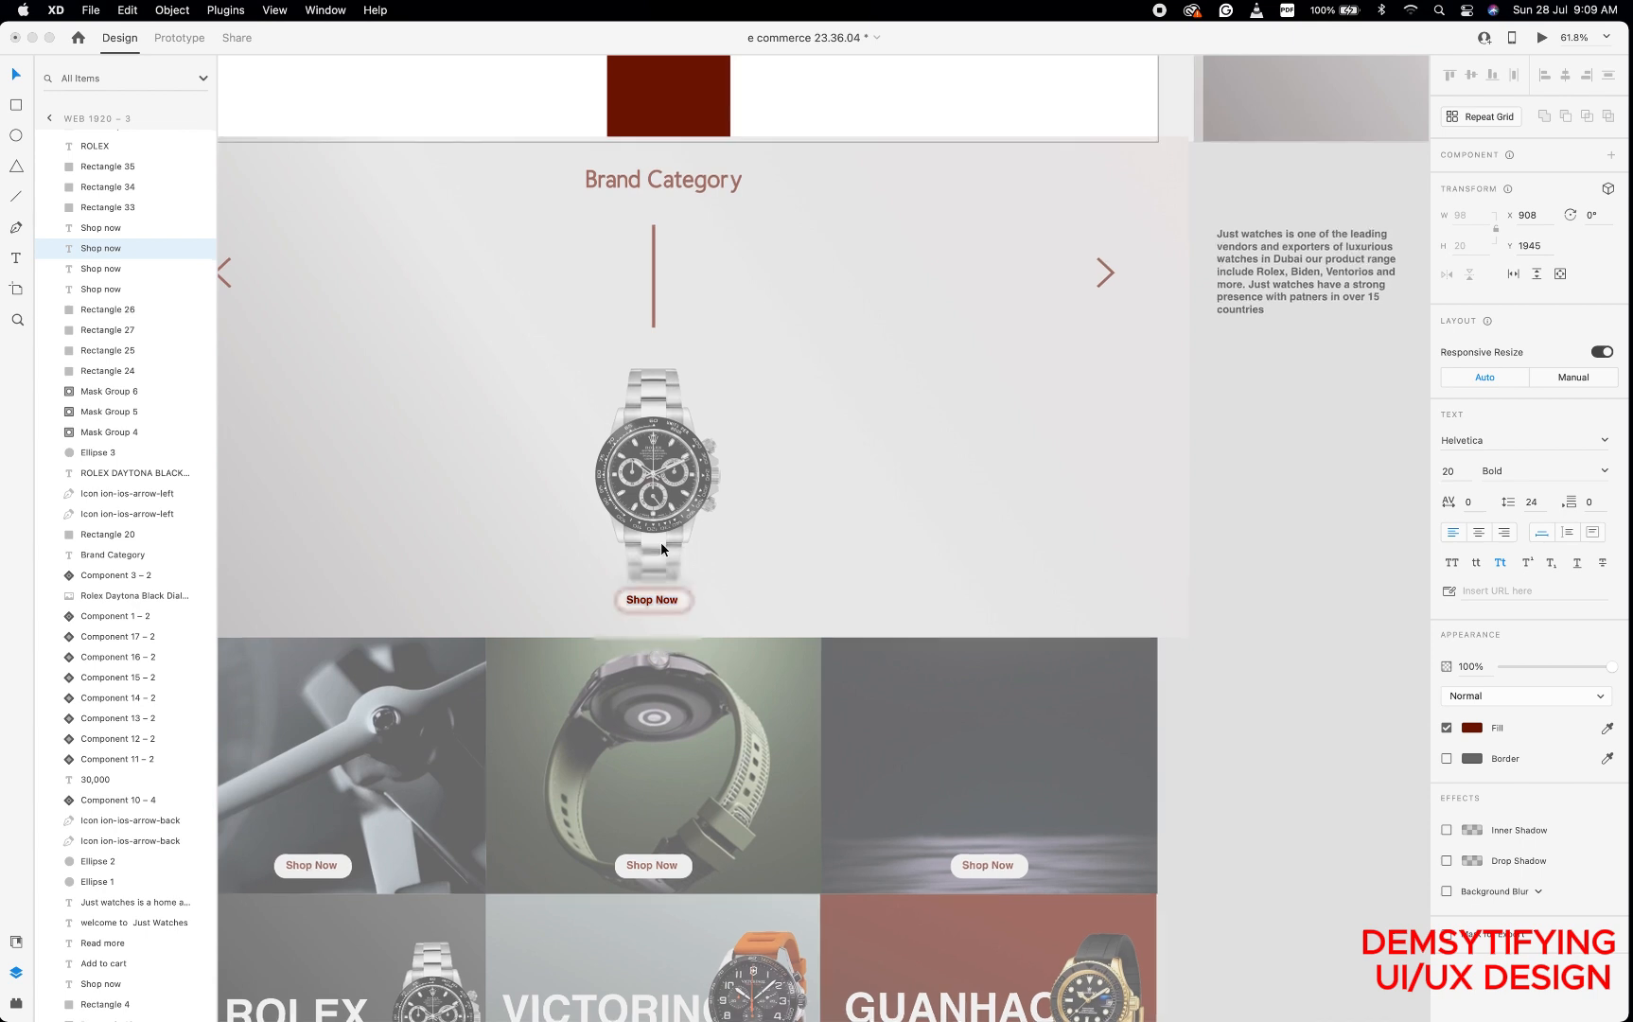
{"action": "scroll", "coordinate": [663, 547], "scroll_direction": "down", "scroll_amount": 5}
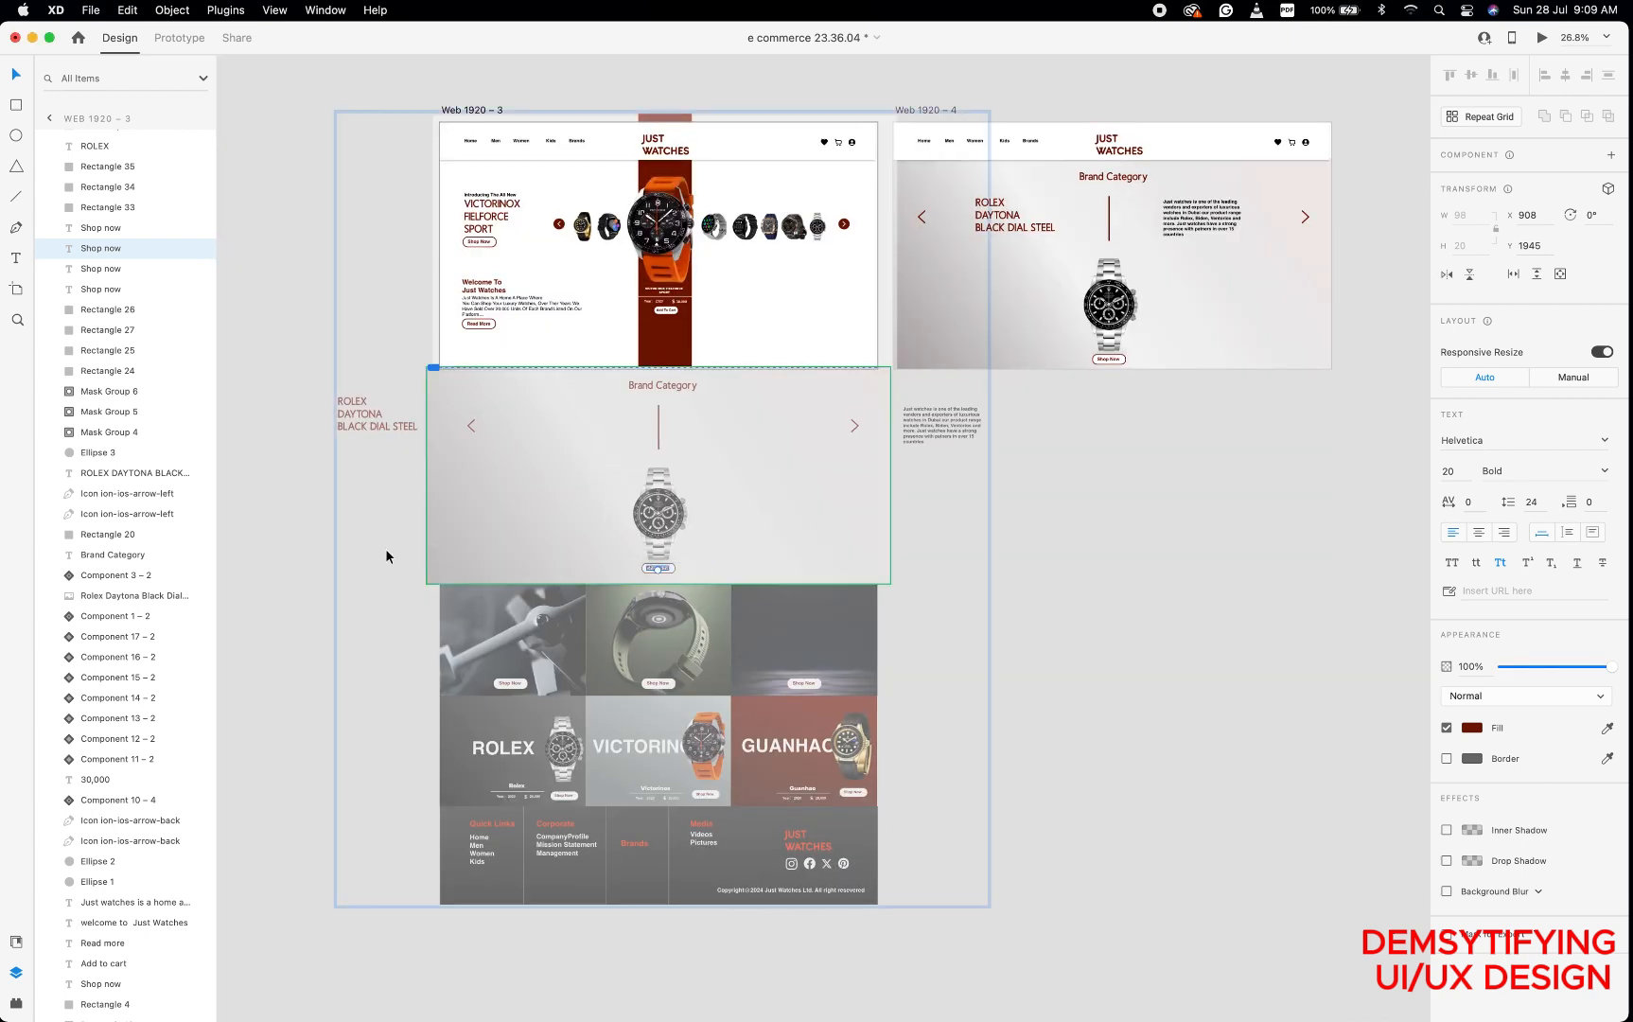
{"action": "left_click", "coordinate": [660, 509]}
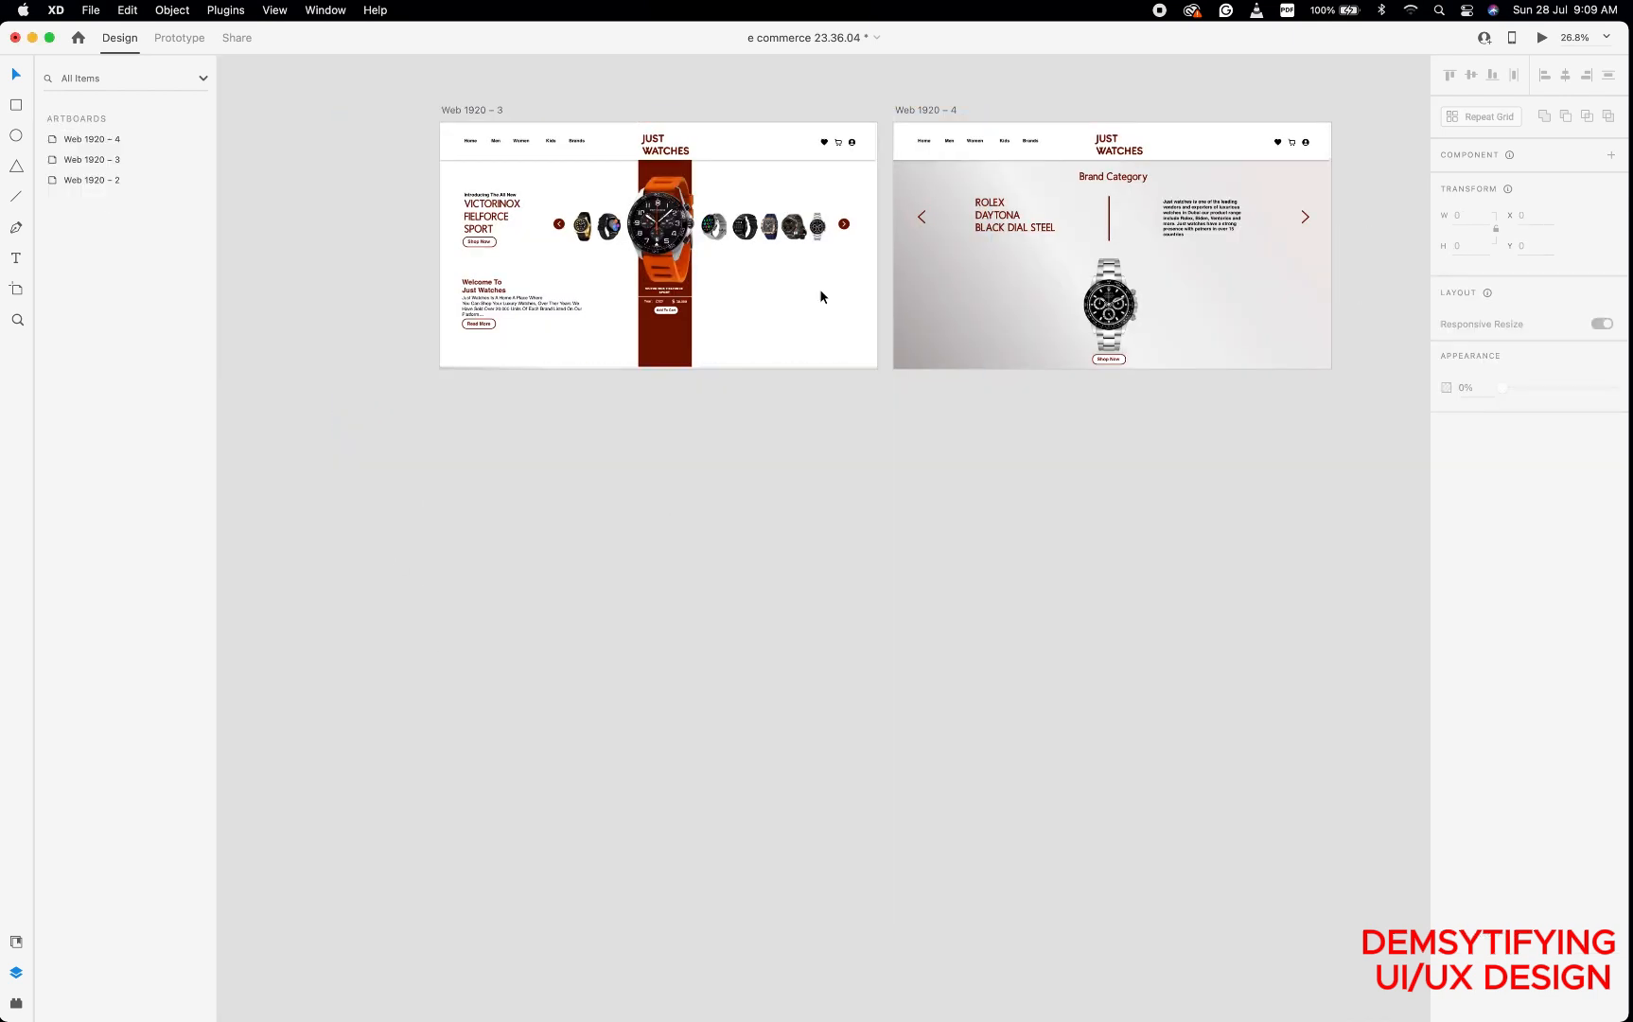
{"action": "left_click", "coordinate": [754, 382]}
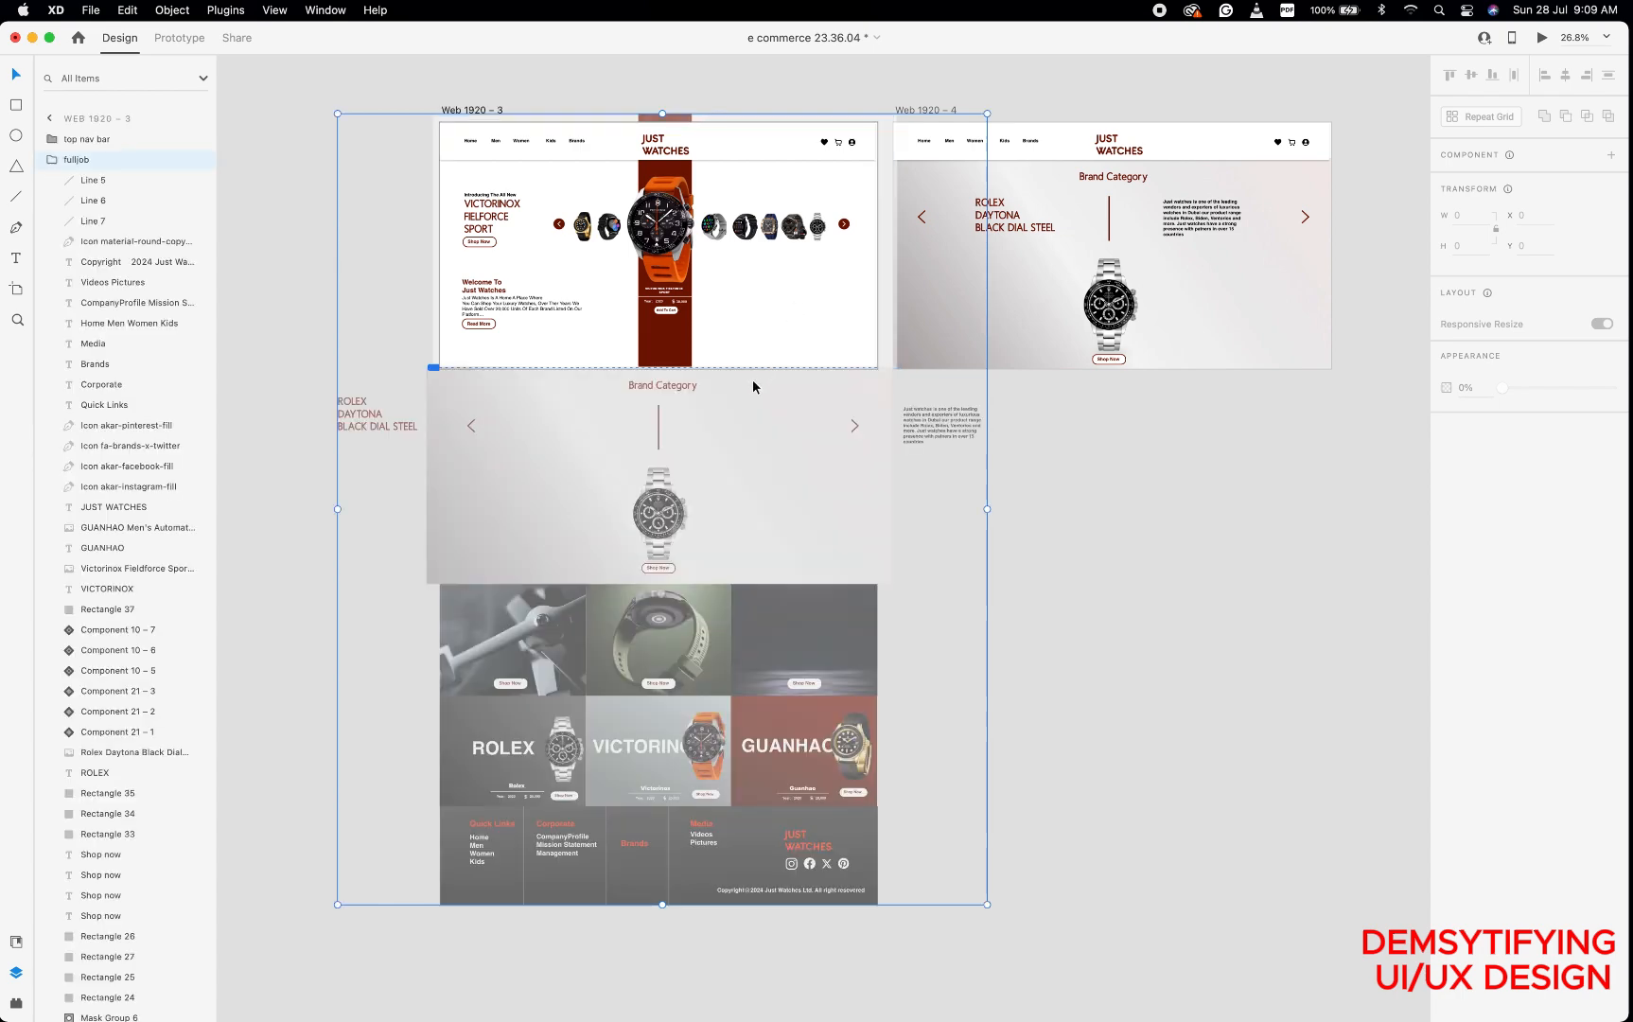
Move the Rolex Daytona watch image in Web 1920 – 3's fulljob group straight down to about Y 2026, over the middle product tile.
{"action": "scroll", "coordinate": [679, 508], "scroll_direction": "up", "scroll_amount": 5}
{"action": "scroll", "coordinate": [666, 513], "scroll_direction": "up", "scroll_amount": 2}
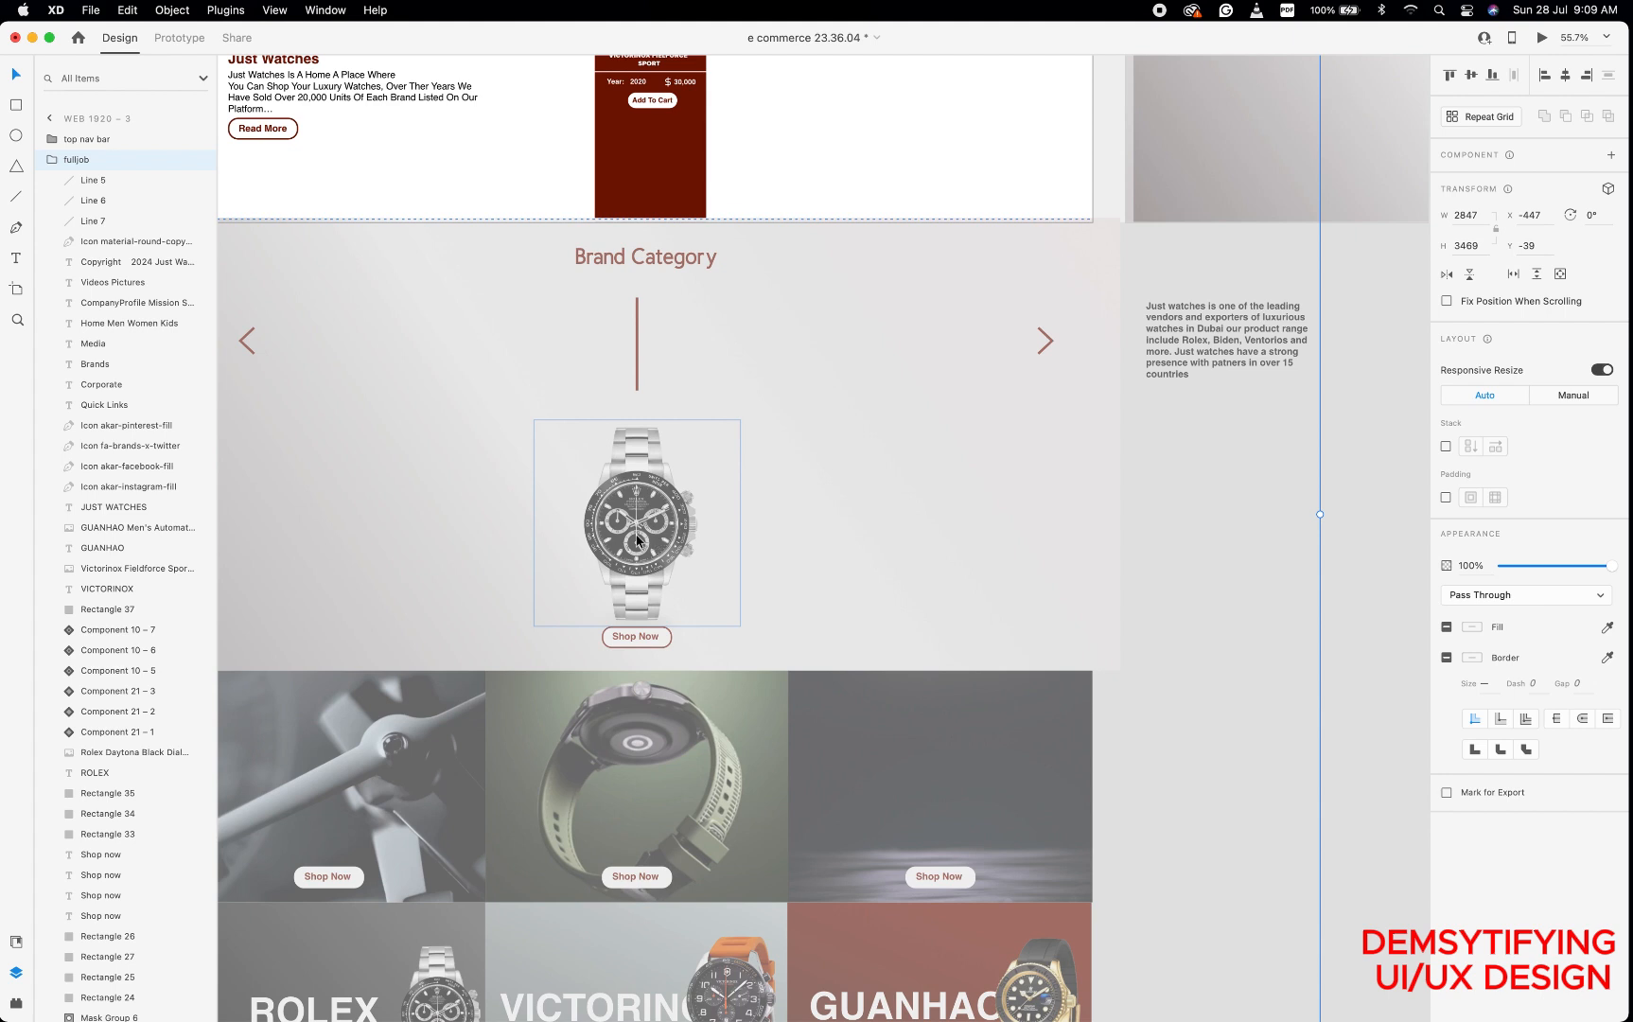
{"action": "double_click", "coordinate": [637, 535]}
{"action": "left_click", "coordinate": [642, 523]}
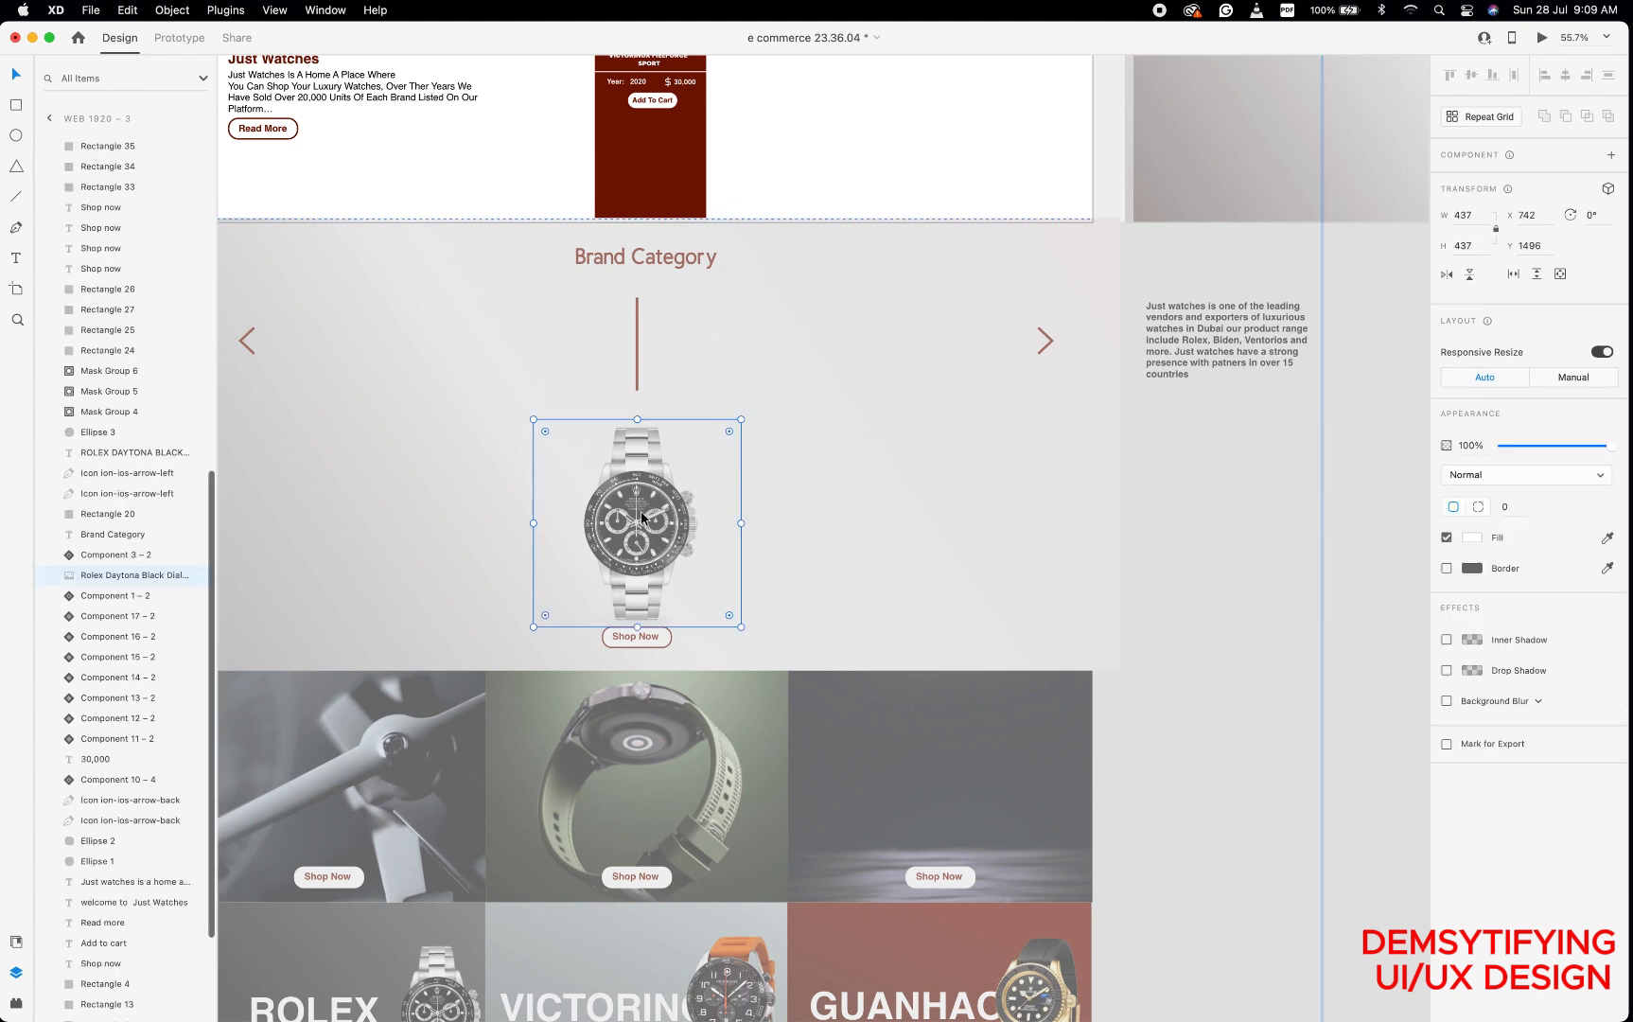
{"action": "left_click_drag", "start_coordinate": [643, 522], "coordinate": [638, 761]}
{"action": "scroll", "coordinate": [638, 762], "scroll_direction": "down", "scroll_amount": 5}
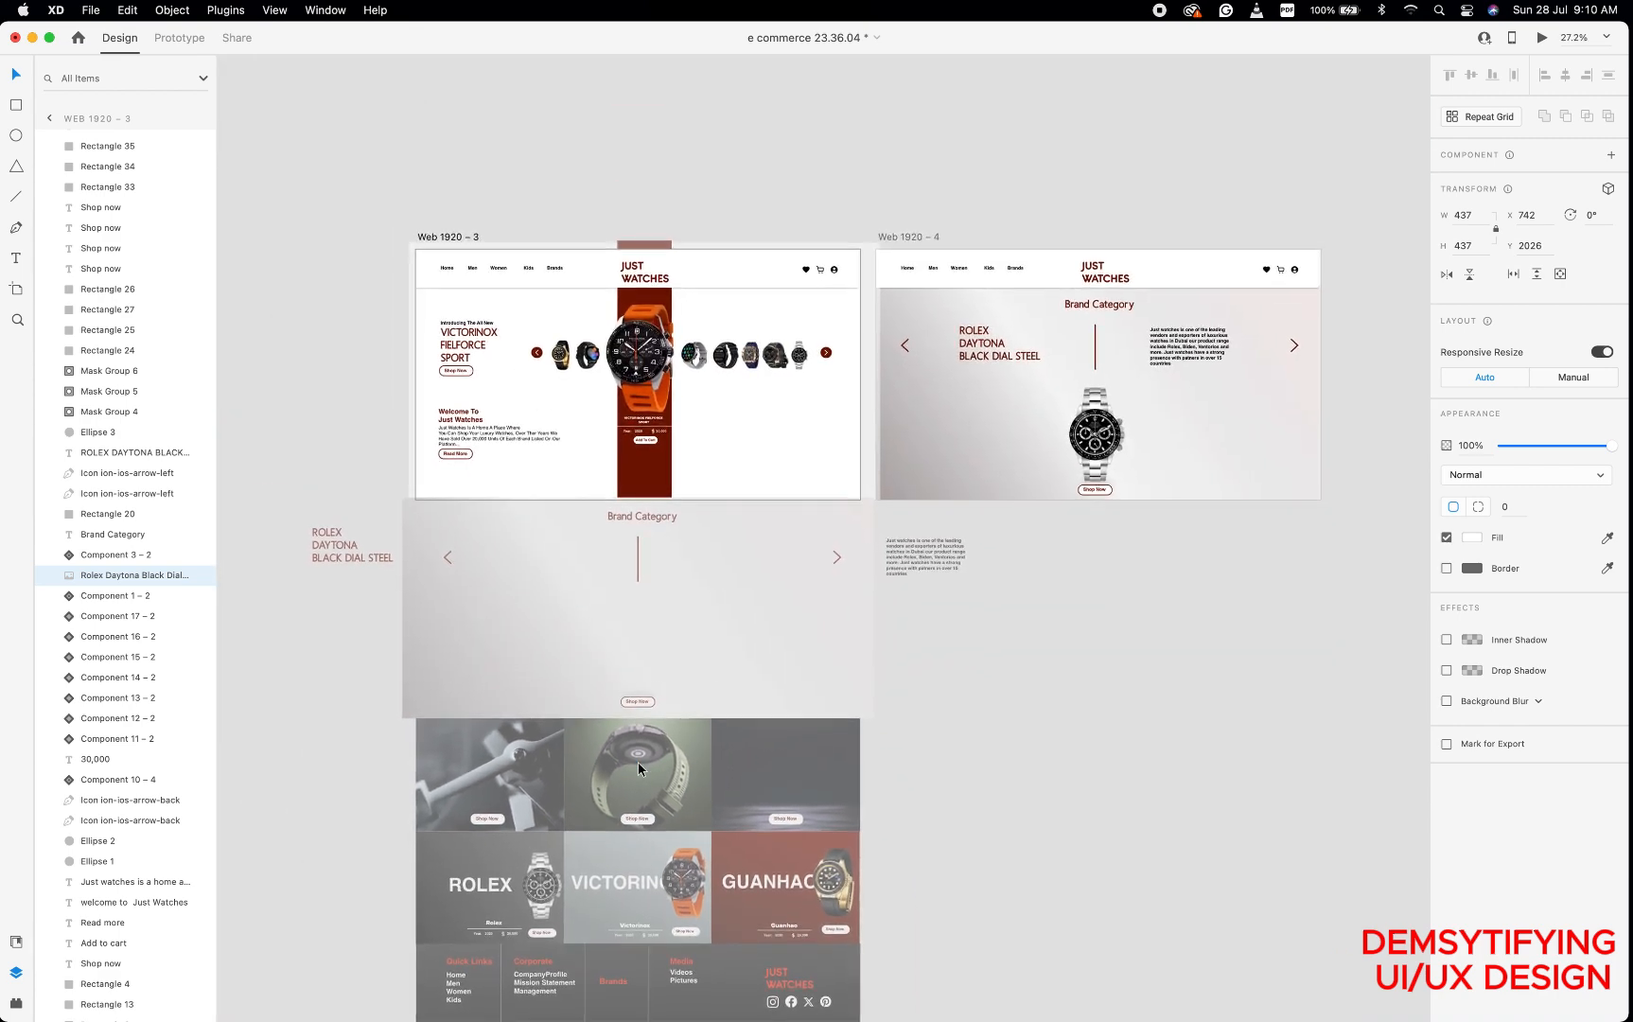
Move the large Victorinox watch image in Web 1920 – 4's fulljob group straight up above its section, to about Y -1442.
{"action": "left_click", "coordinate": [1196, 404]}
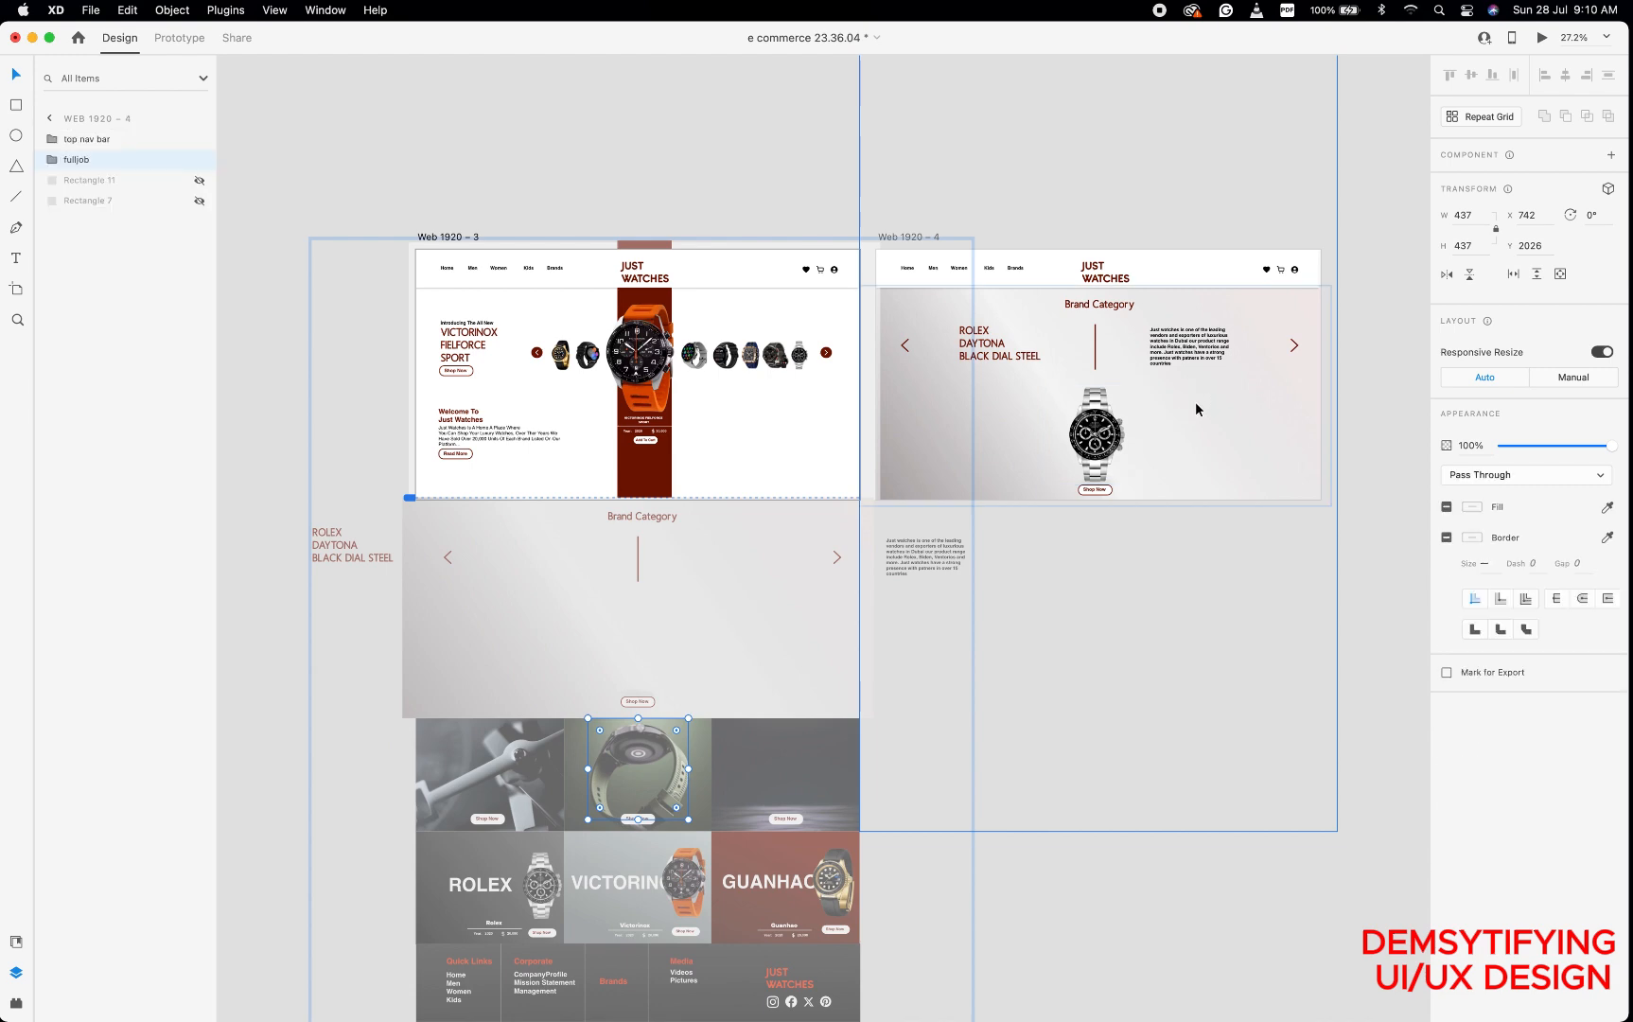
{"action": "scroll", "coordinate": [1196, 404], "scroll_direction": "right", "scroll_amount": 2}
{"action": "scroll", "coordinate": [1195, 408], "scroll_direction": "right", "scroll_amount": 2}
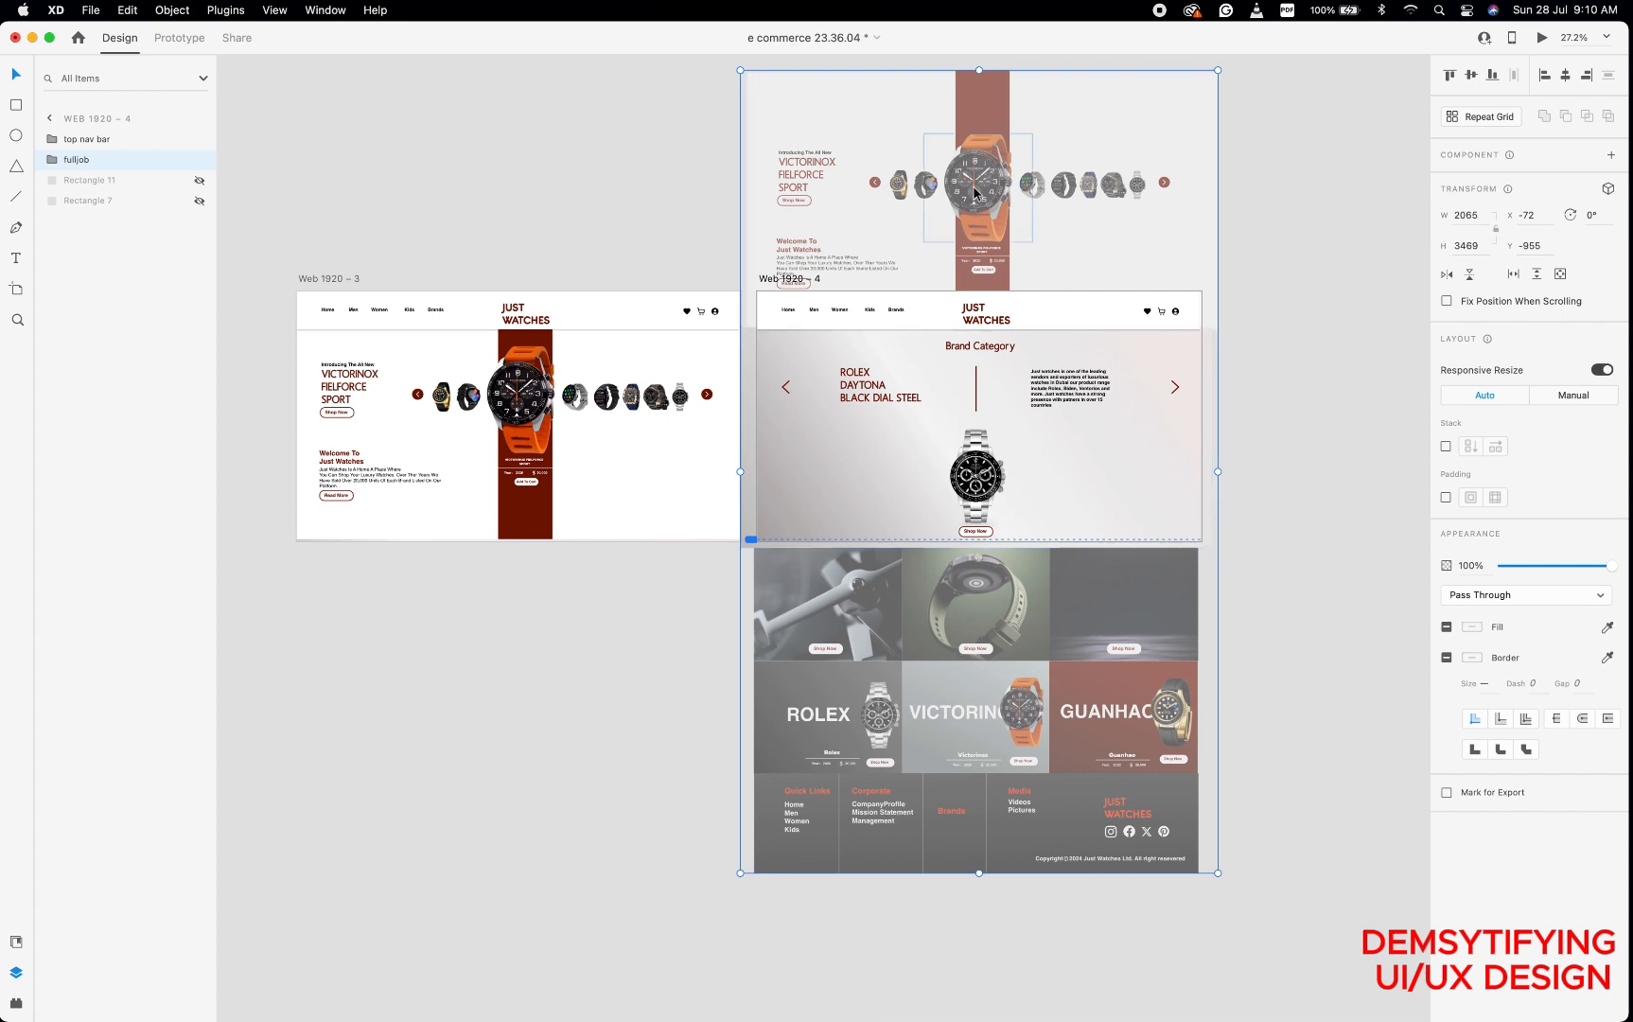
{"action": "scroll", "coordinate": [980, 193], "scroll_direction": "up", "scroll_amount": 4}
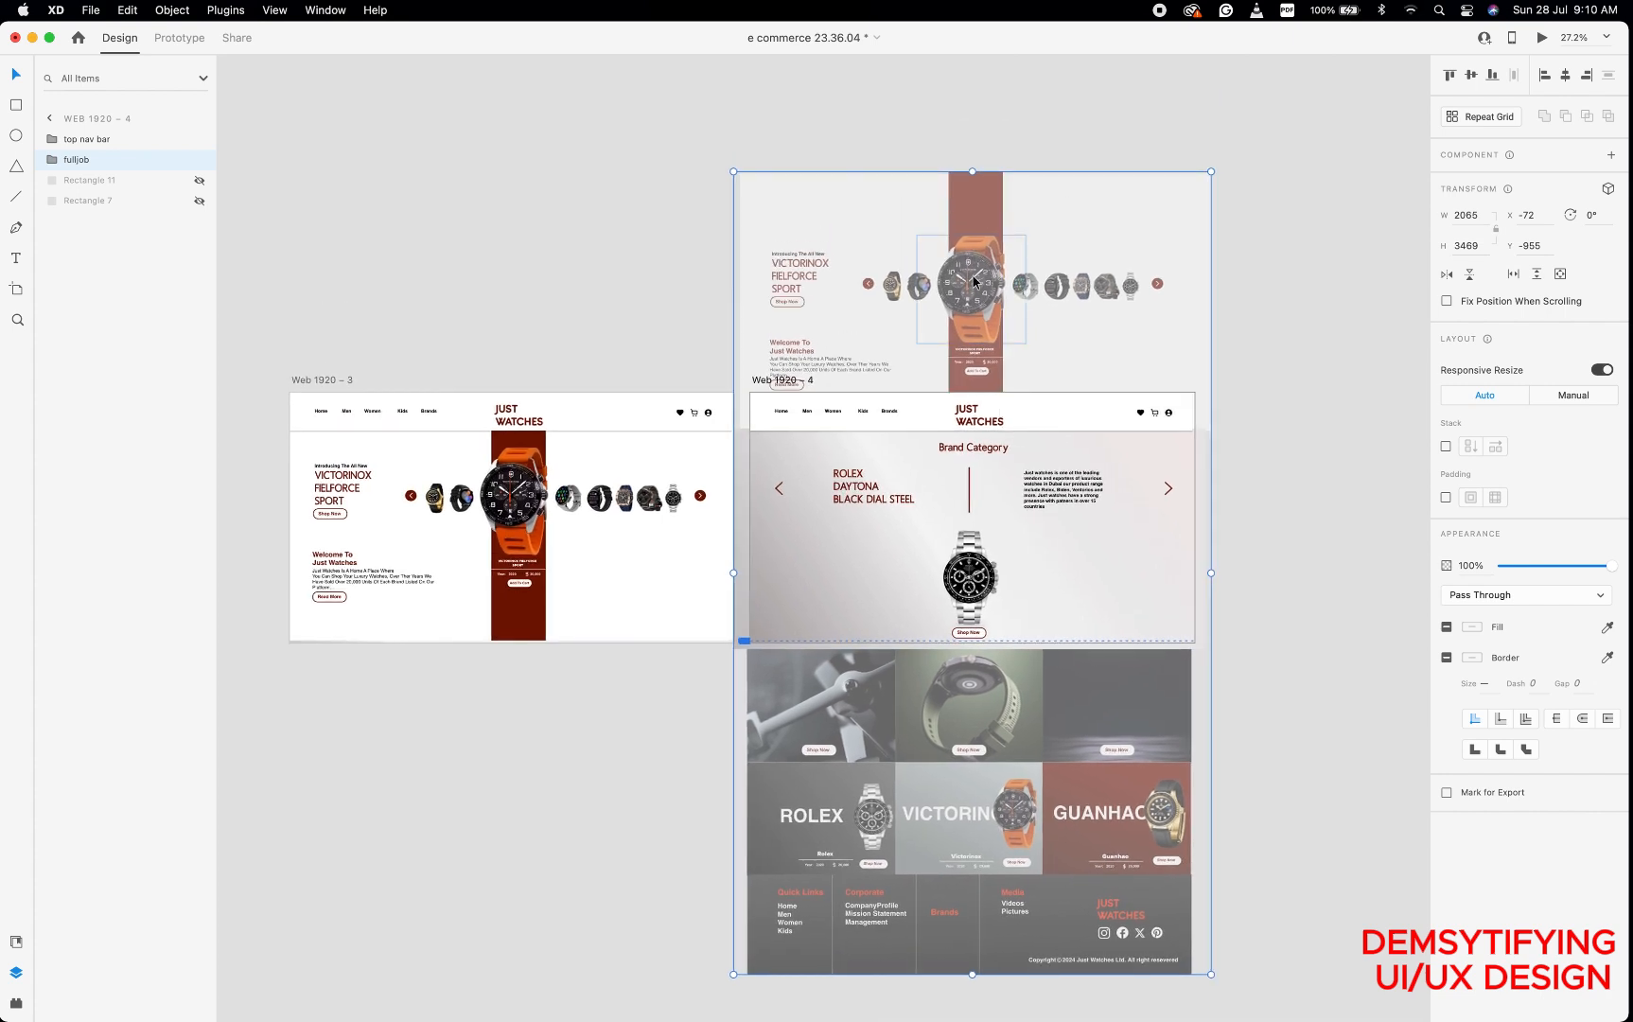
{"action": "double_click", "coordinate": [976, 283]}
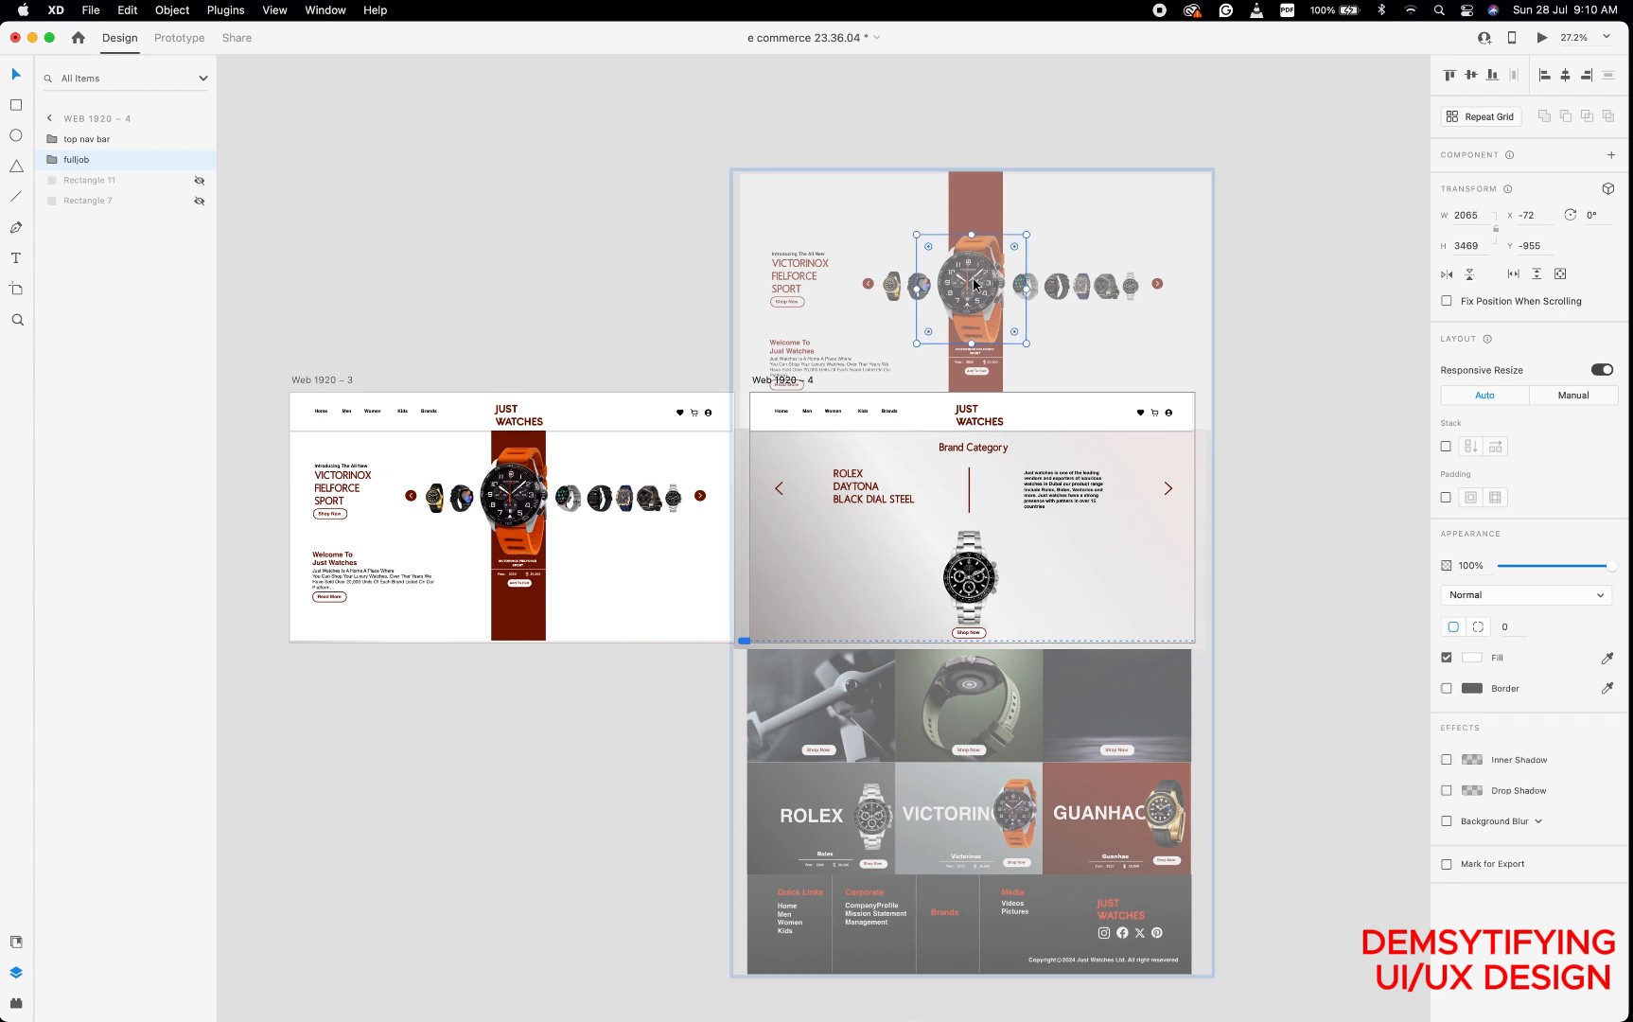
{"action": "left_click_drag", "start_coordinate": [974, 283], "coordinate": [976, 107]}
{"action": "scroll", "coordinate": [976, 107], "scroll_direction": "up", "scroll_amount": 3}
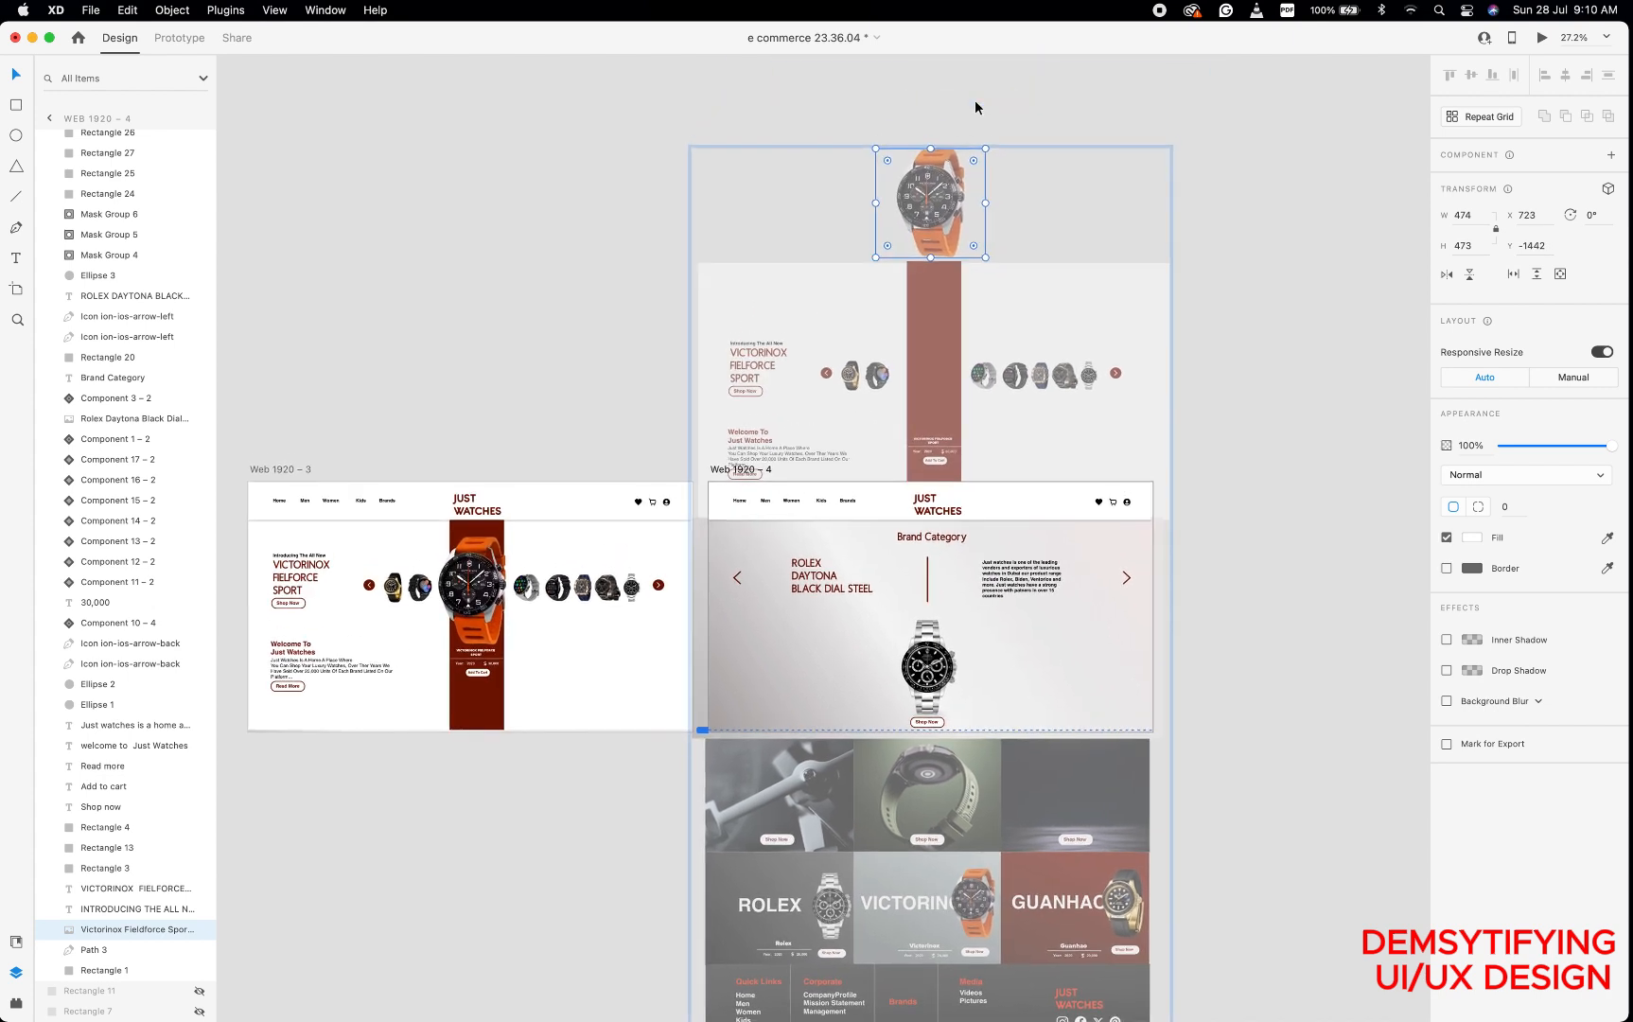
Move the Victorinox Fielforce Sport heading and its introducing line together out to the left of the Web 1920 – 4 group, to about X -385.
{"action": "left_click", "coordinate": [755, 354]}
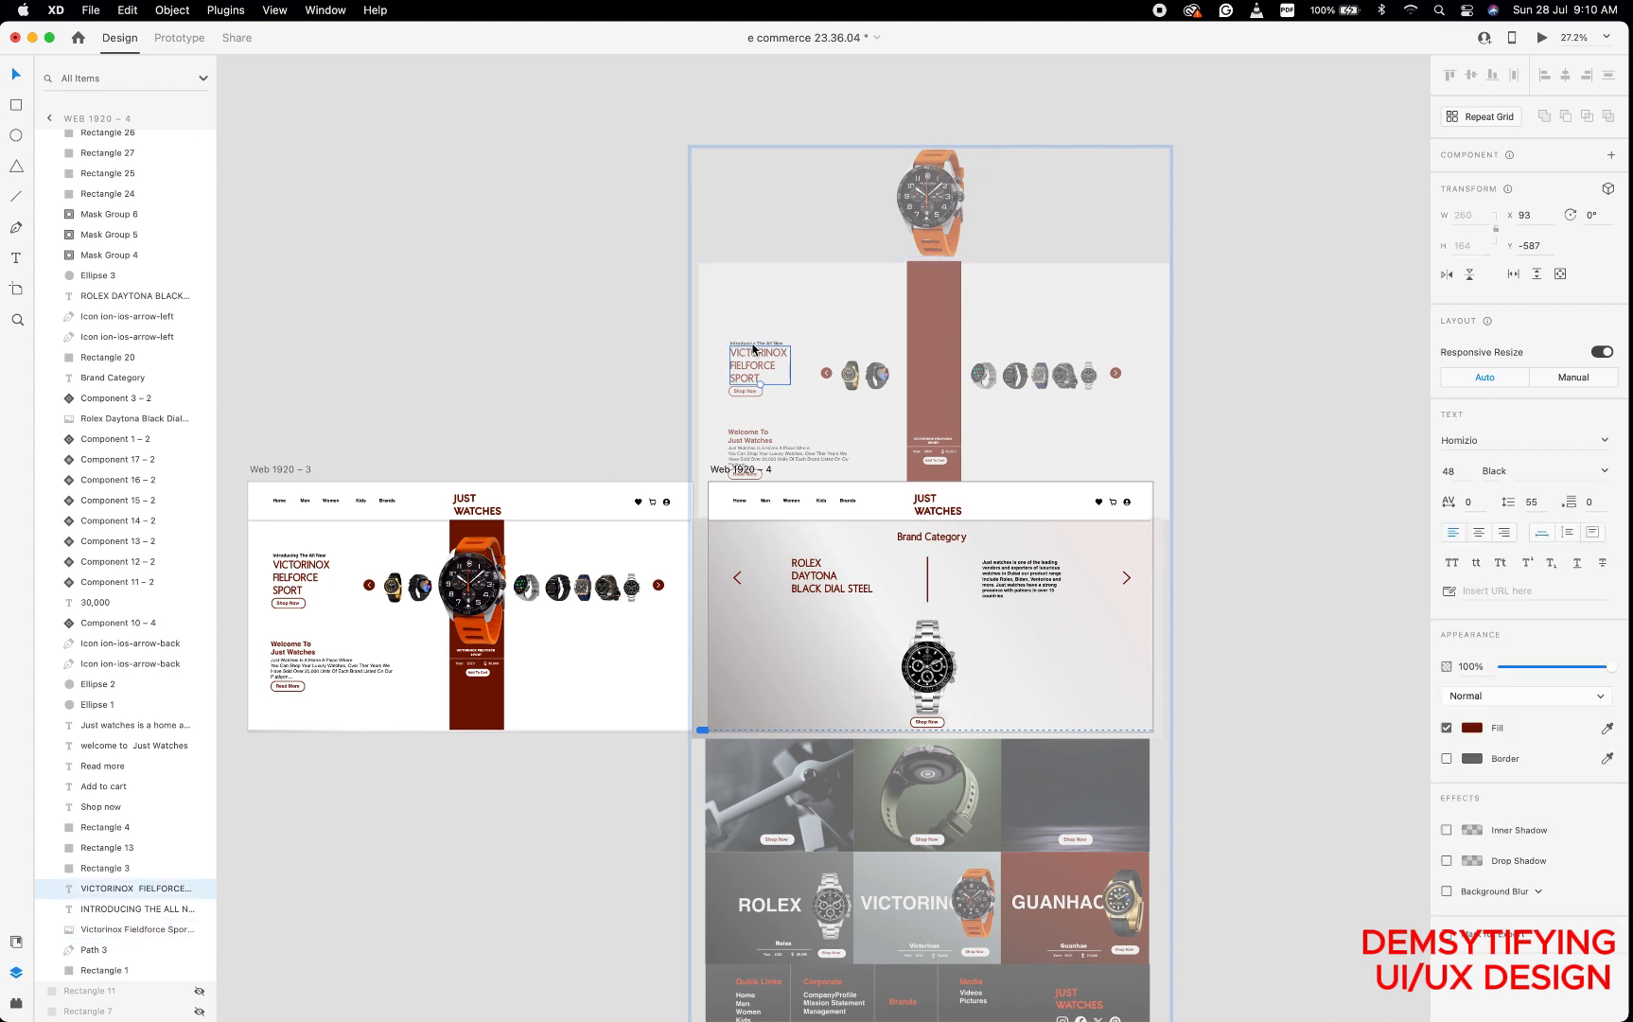
{"action": "left_click", "coordinate": [751, 344], "text": "shift"}
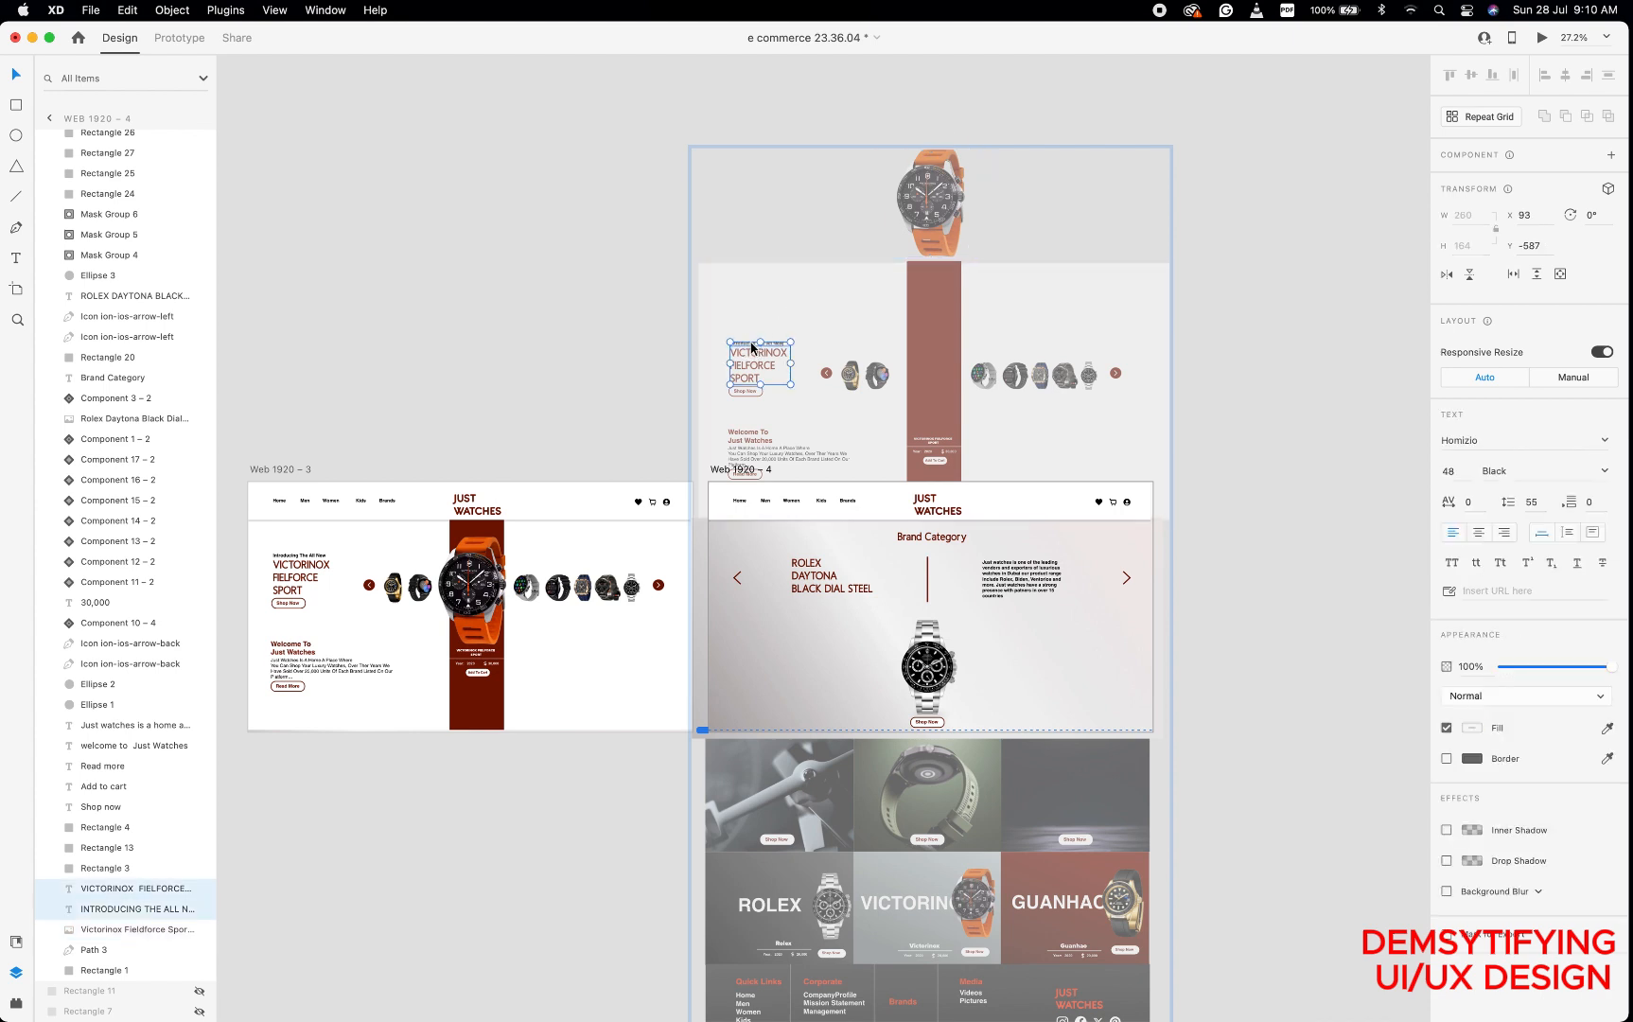
{"action": "left_click_drag", "start_coordinate": [757, 359], "coordinate": [650, 358]}
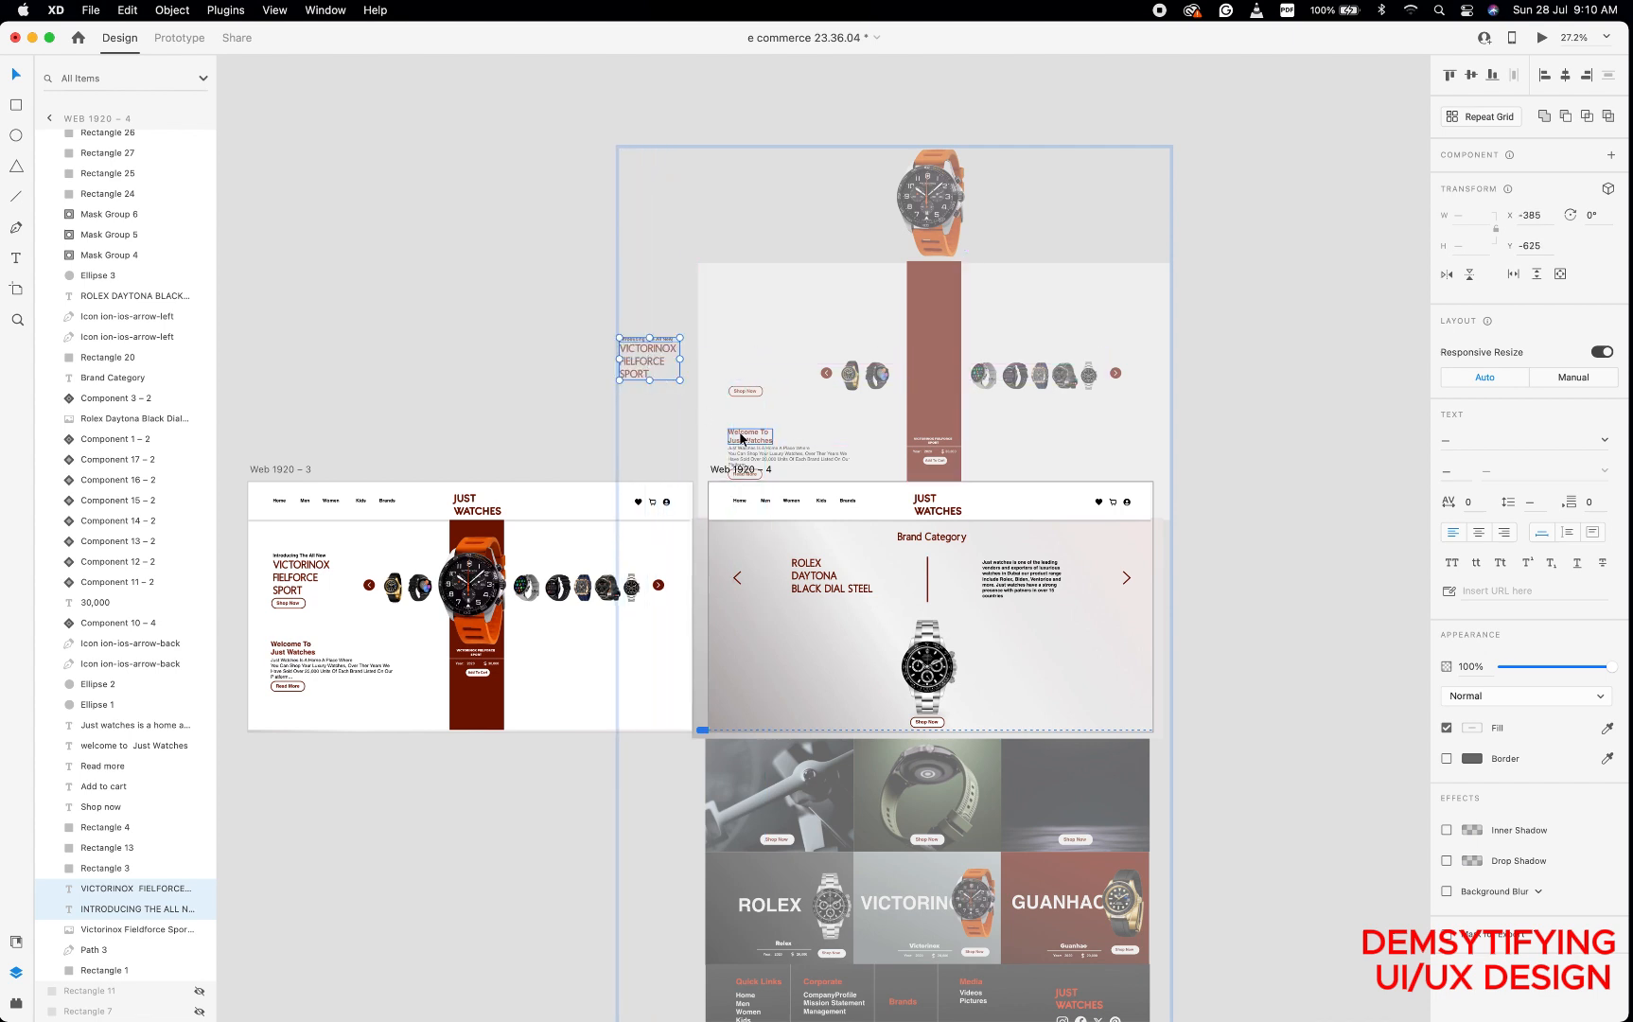
Move the "Welcome To Just Watches" heading and its paragraph together out to the left of Web 1920 – 4, to about X -717.
{"action": "left_click", "coordinate": [742, 440]}
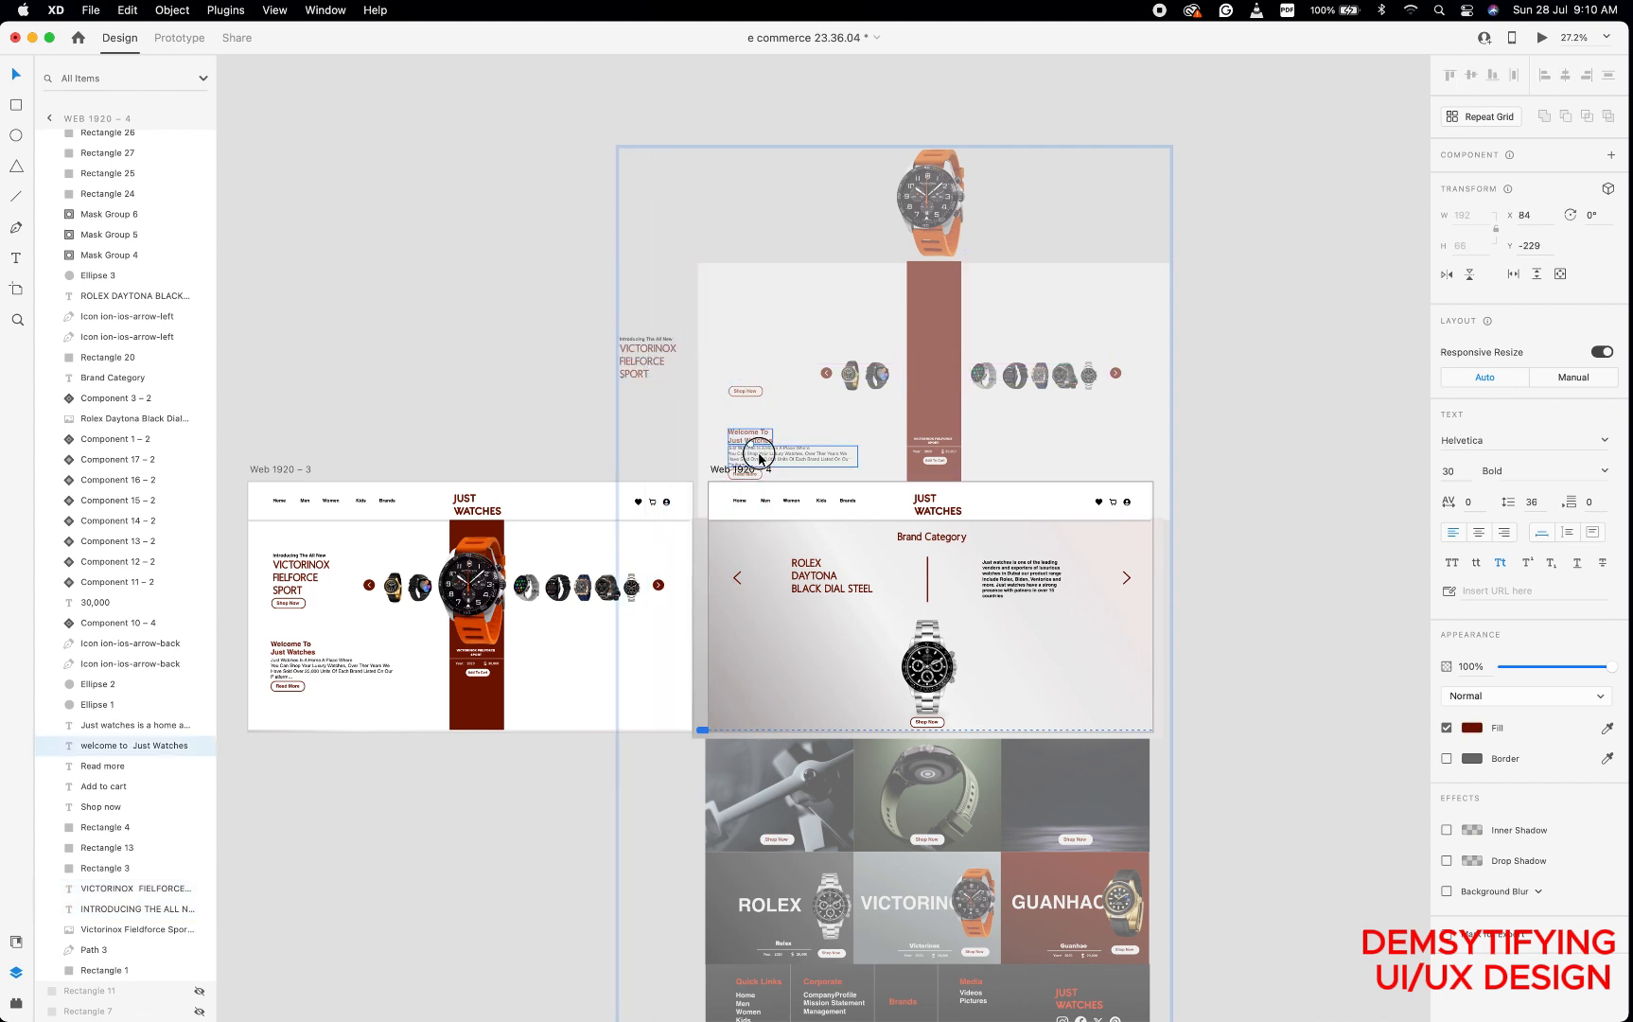
{"action": "left_click", "coordinate": [760, 459], "text": "shift"}
{"action": "left_click_drag", "start_coordinate": [759, 453], "coordinate": [578, 441]}
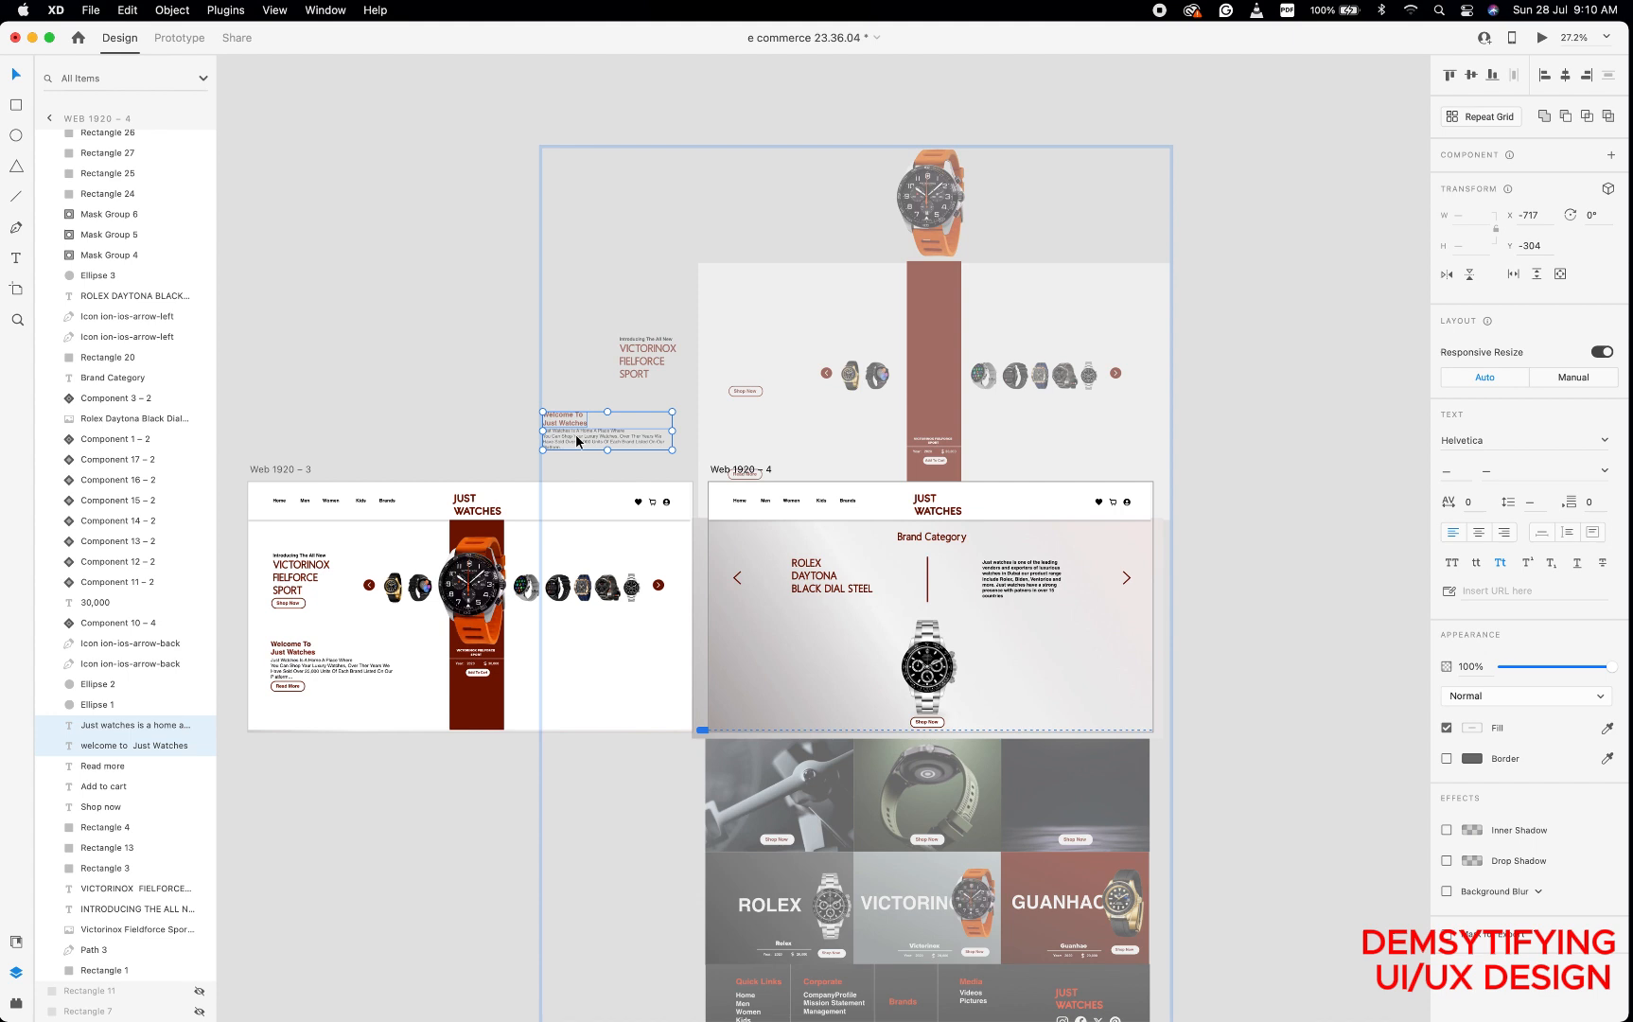
Switch to Prototype mode and delete the existing interaction link that leads into the Web 1920 – 3 artboard.
{"action": "scroll", "coordinate": [577, 441], "scroll_direction": "down", "scroll_amount": 5}
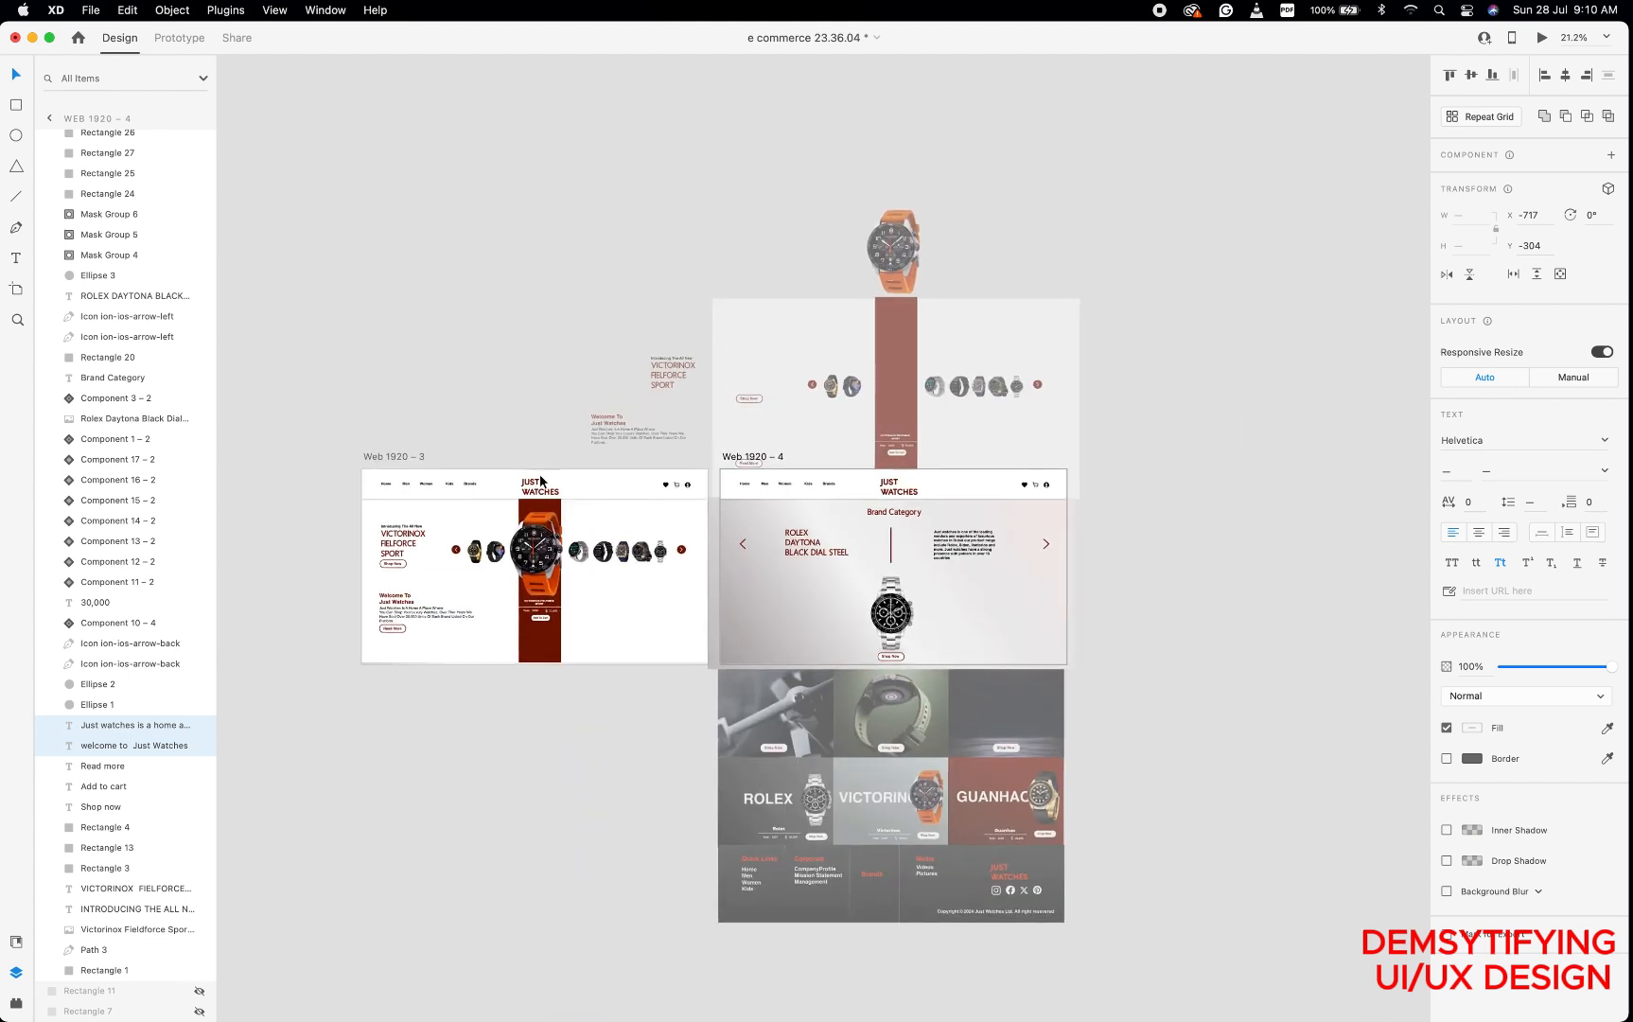
{"action": "left_click", "coordinate": [180, 39]}
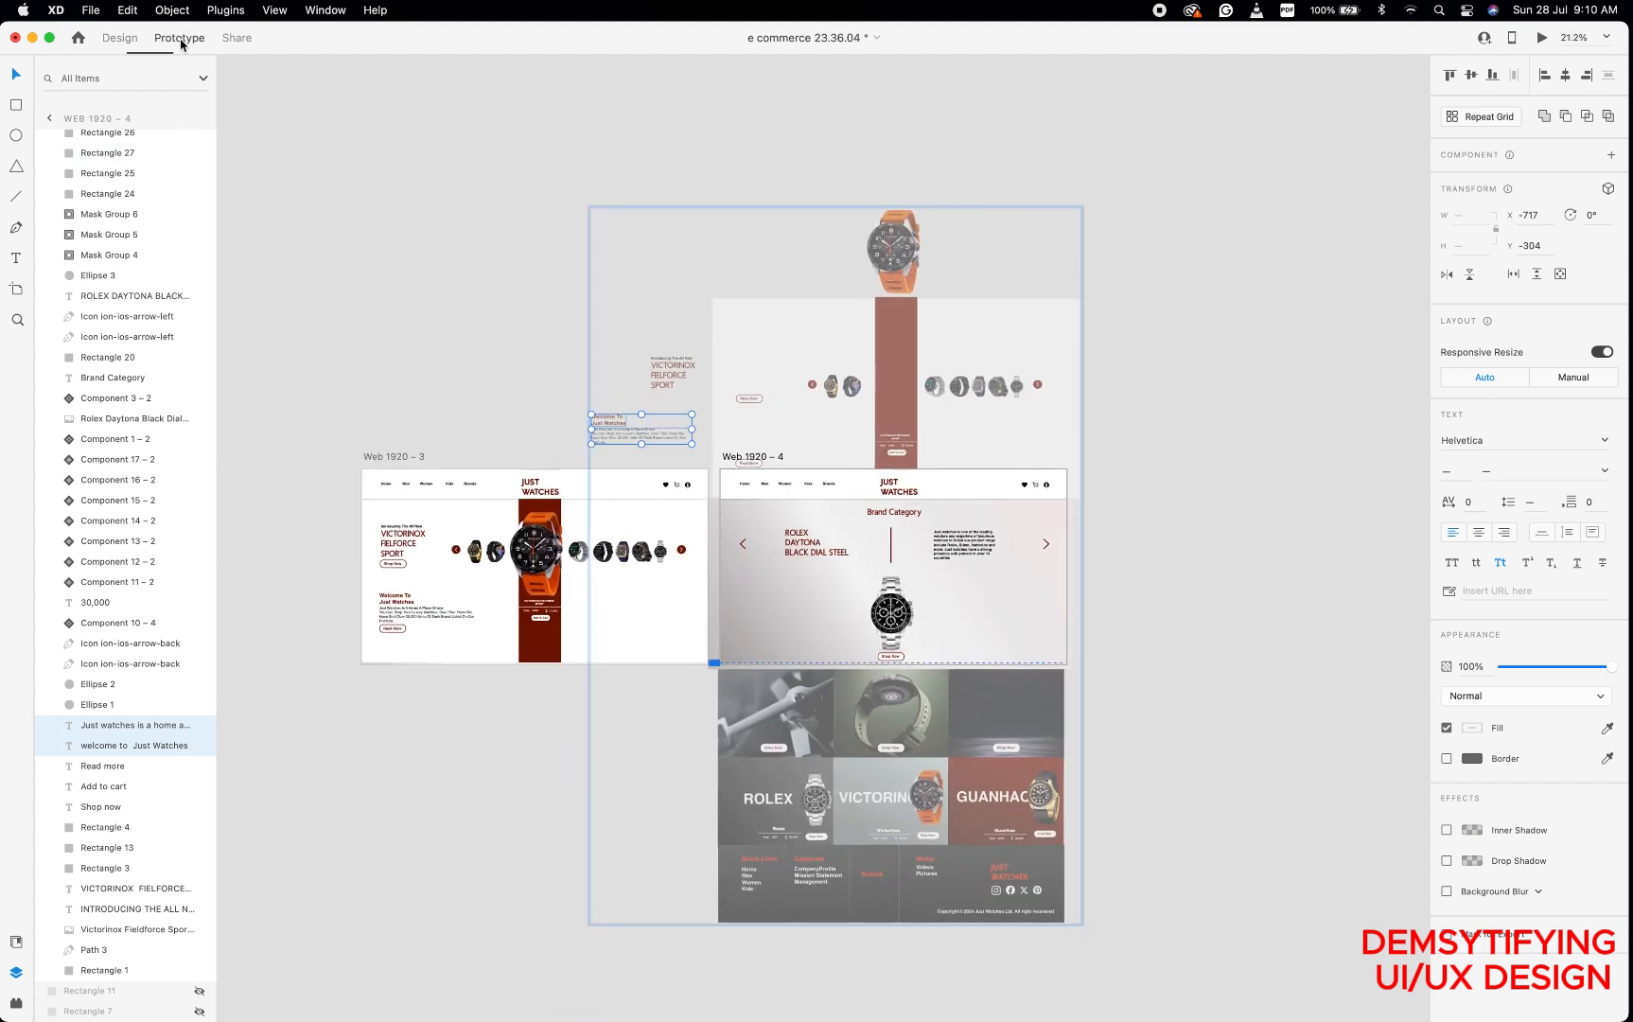
{"action": "left_click", "coordinate": [391, 459]}
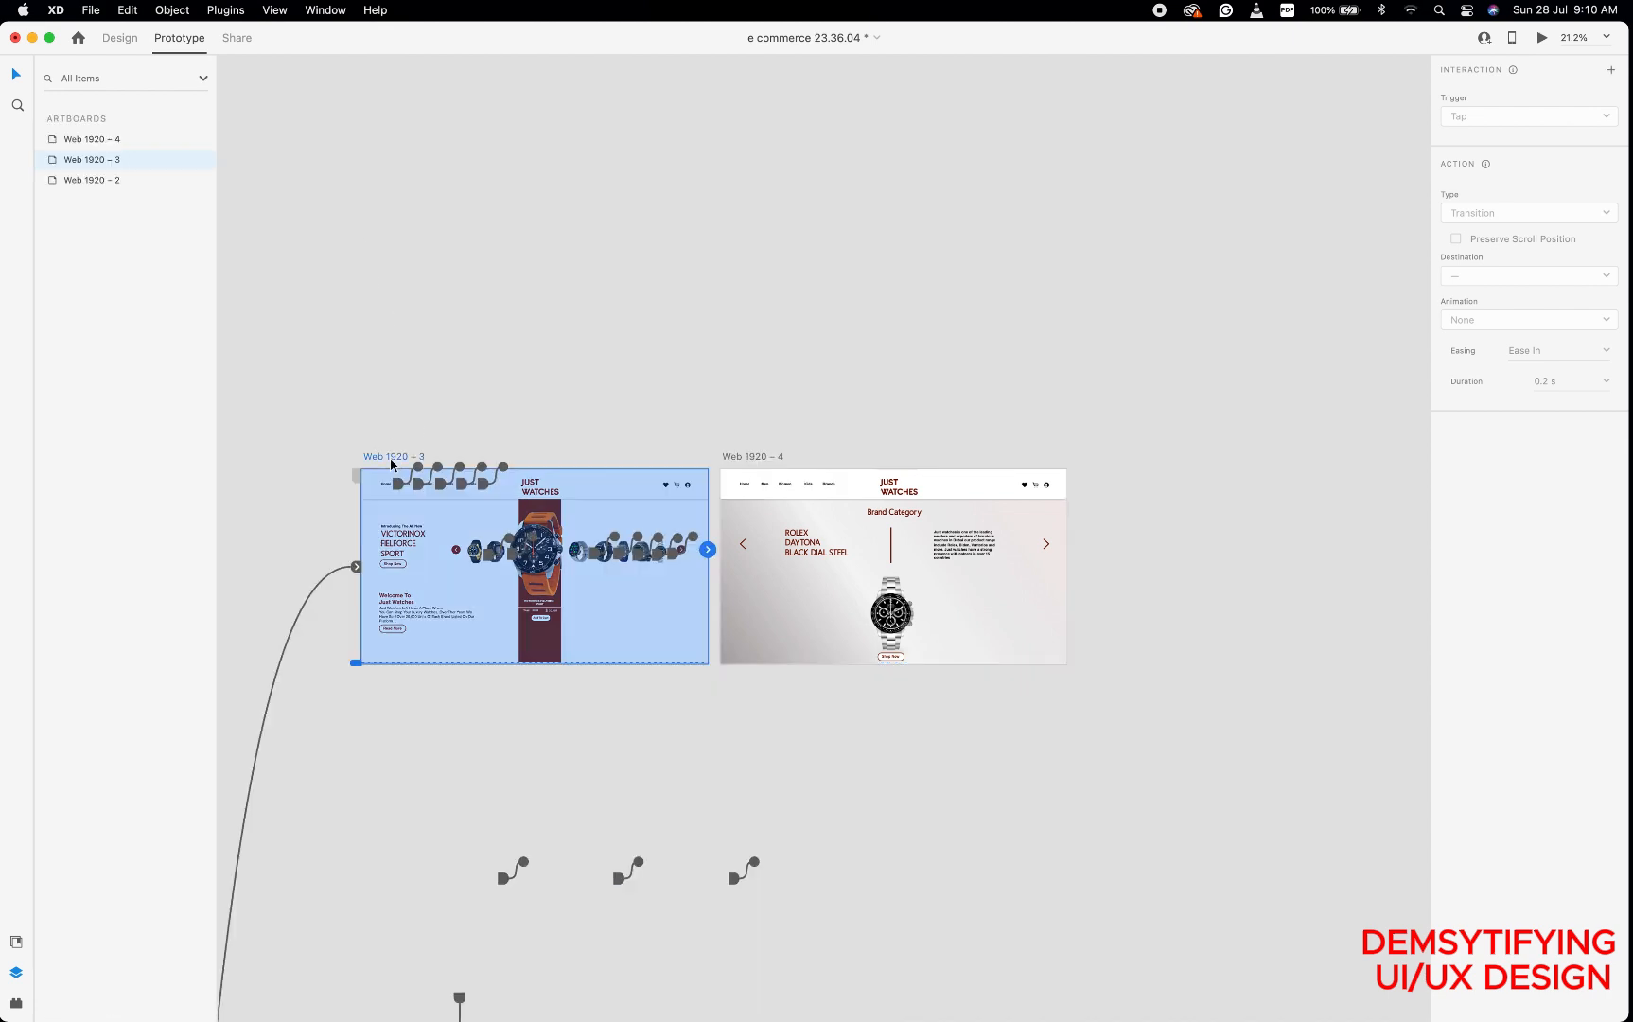
{"action": "left_click", "coordinate": [336, 573]}
{"action": "right_click", "coordinate": [336, 575]}
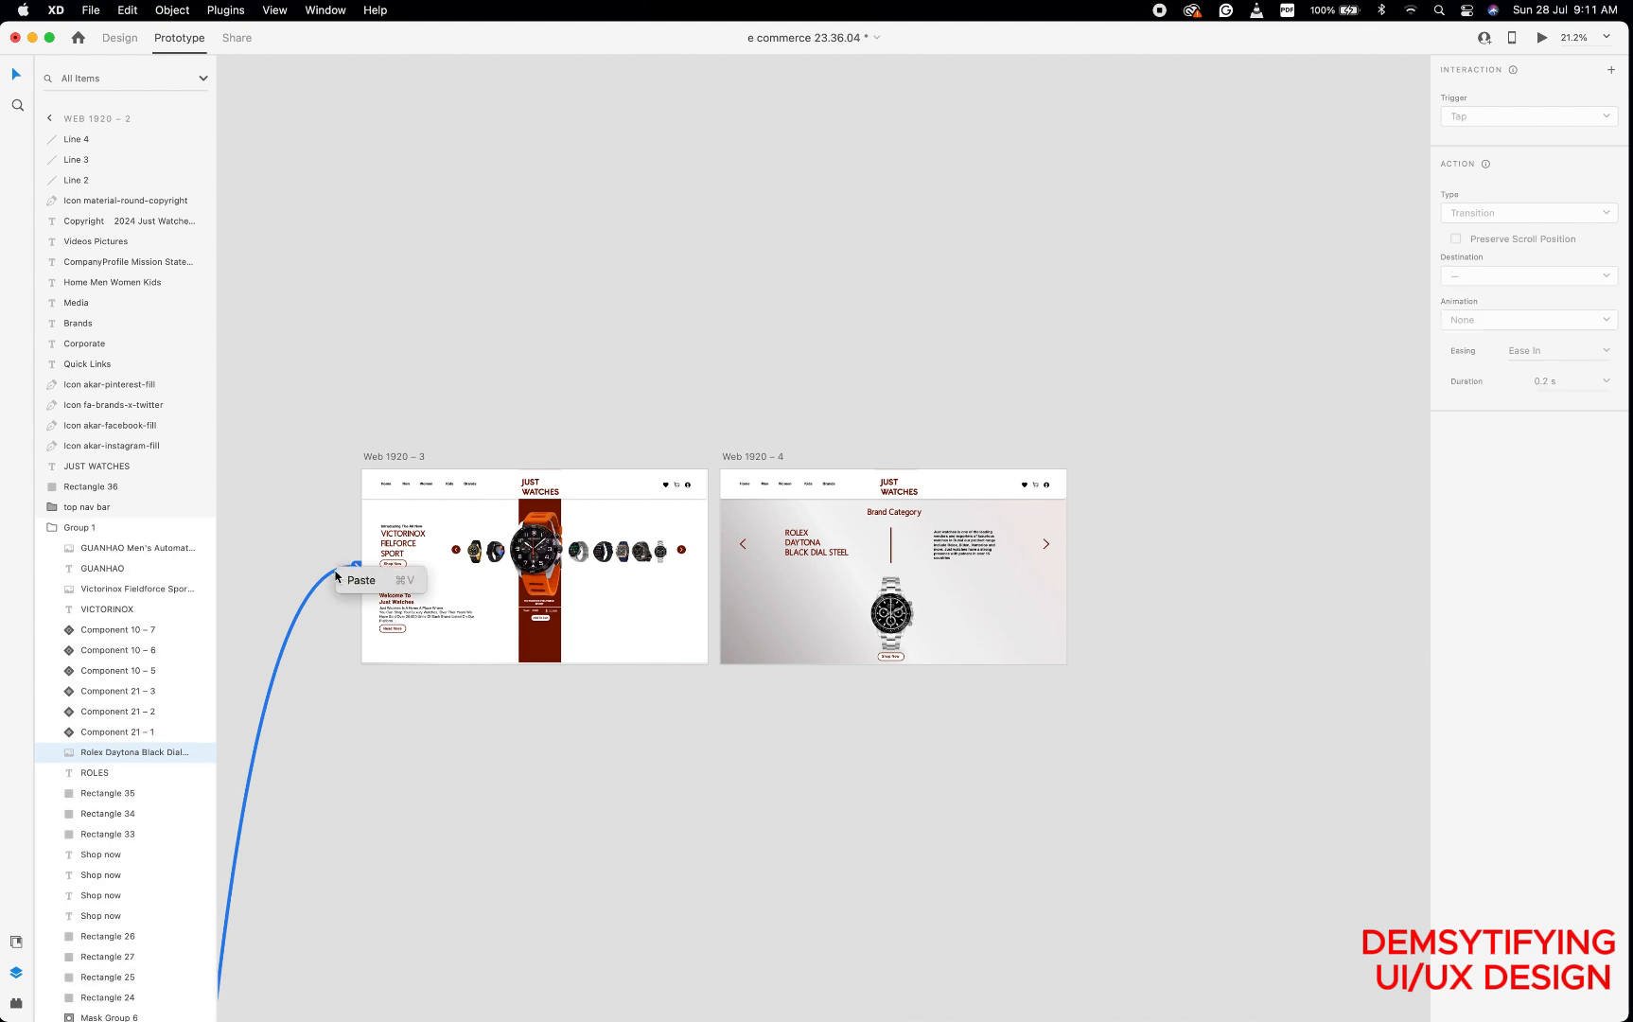
{"action": "left_click", "coordinate": [370, 457]}
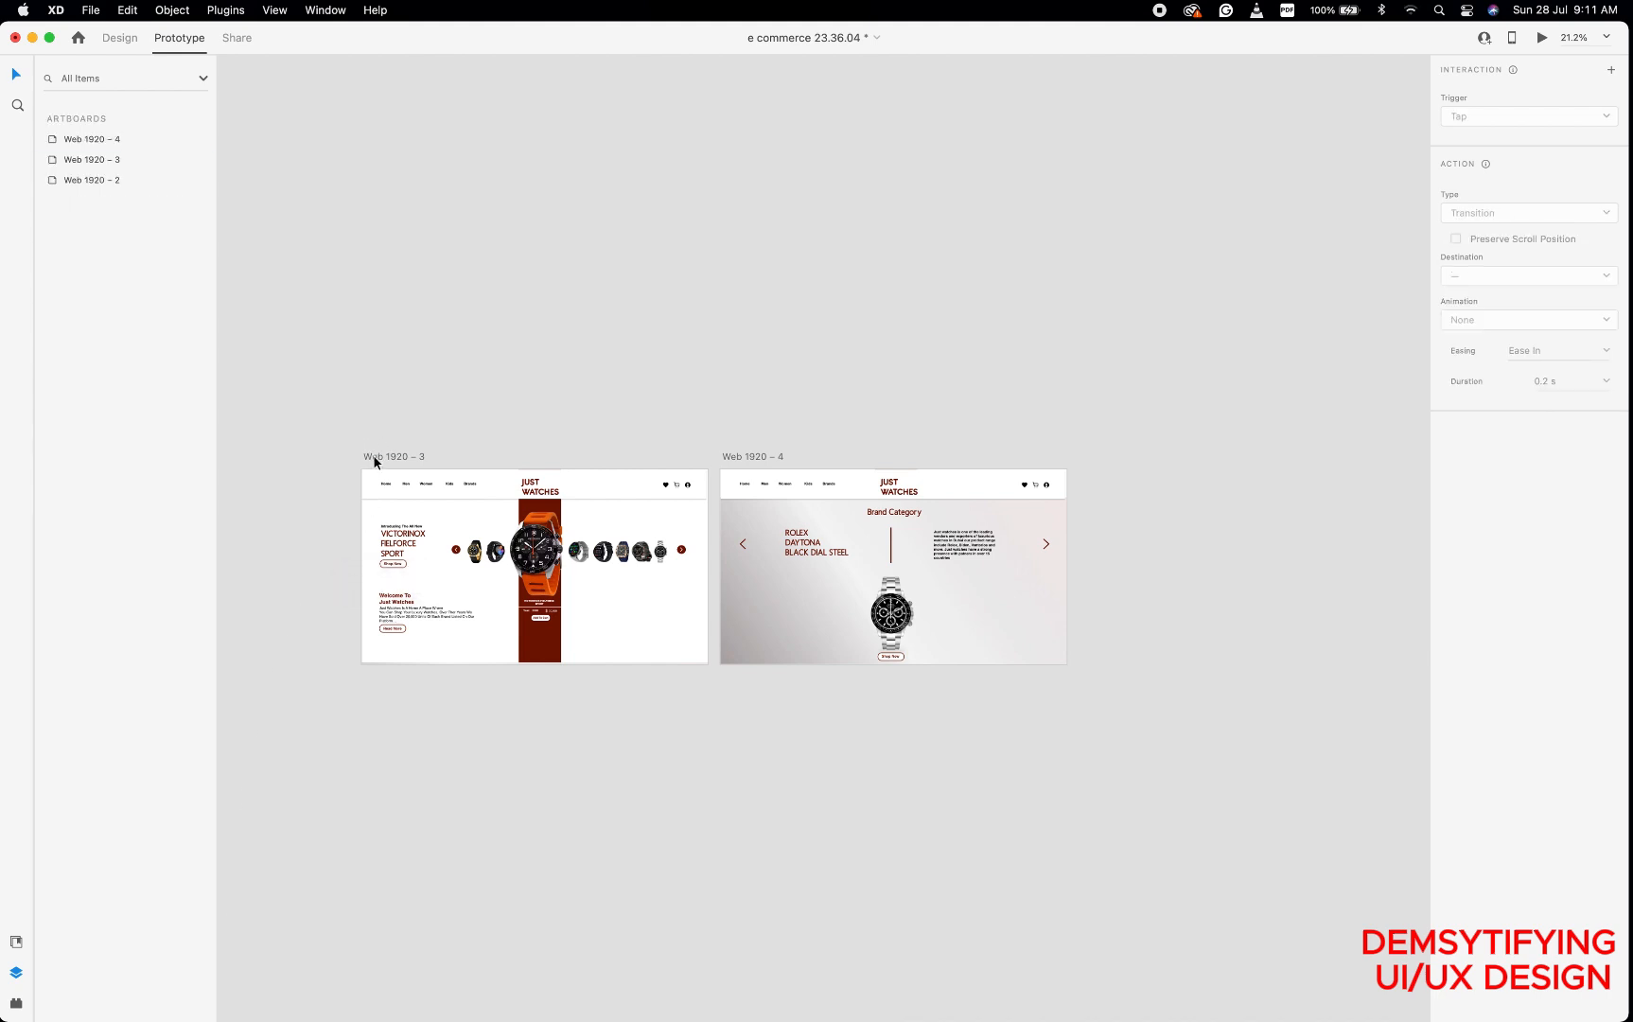
{"action": "left_click", "coordinate": [374, 459]}
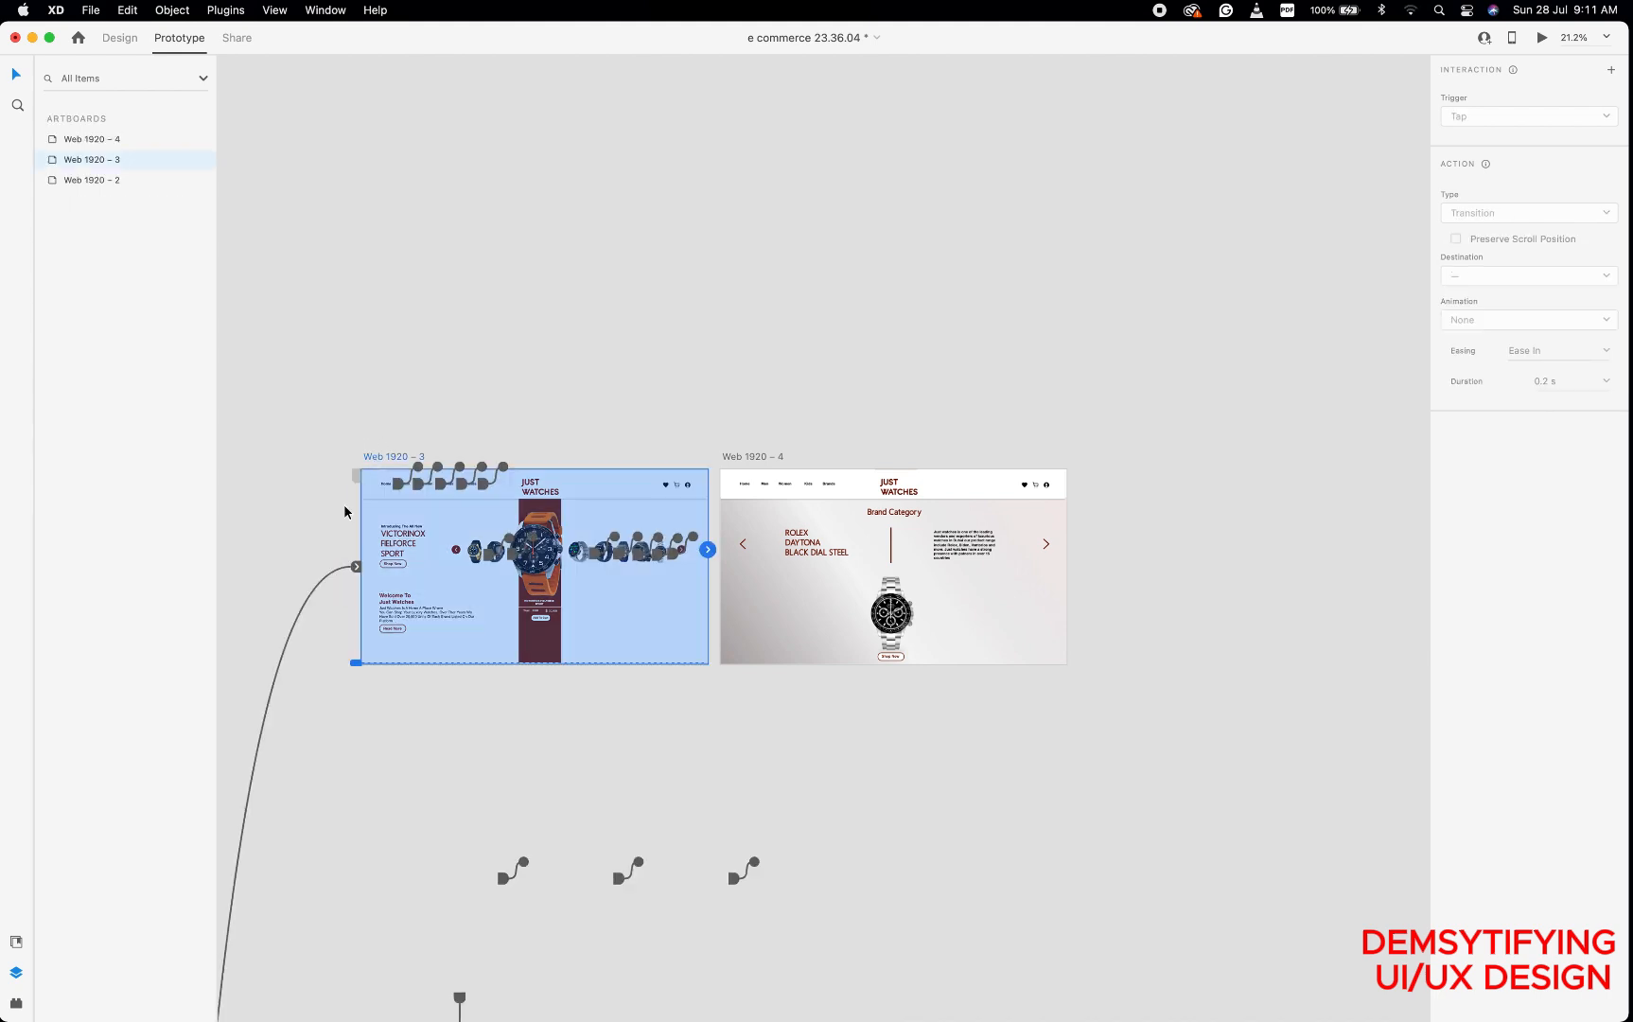
{"action": "left_click", "coordinate": [337, 569]}
{"action": "key", "text": "Delete"}
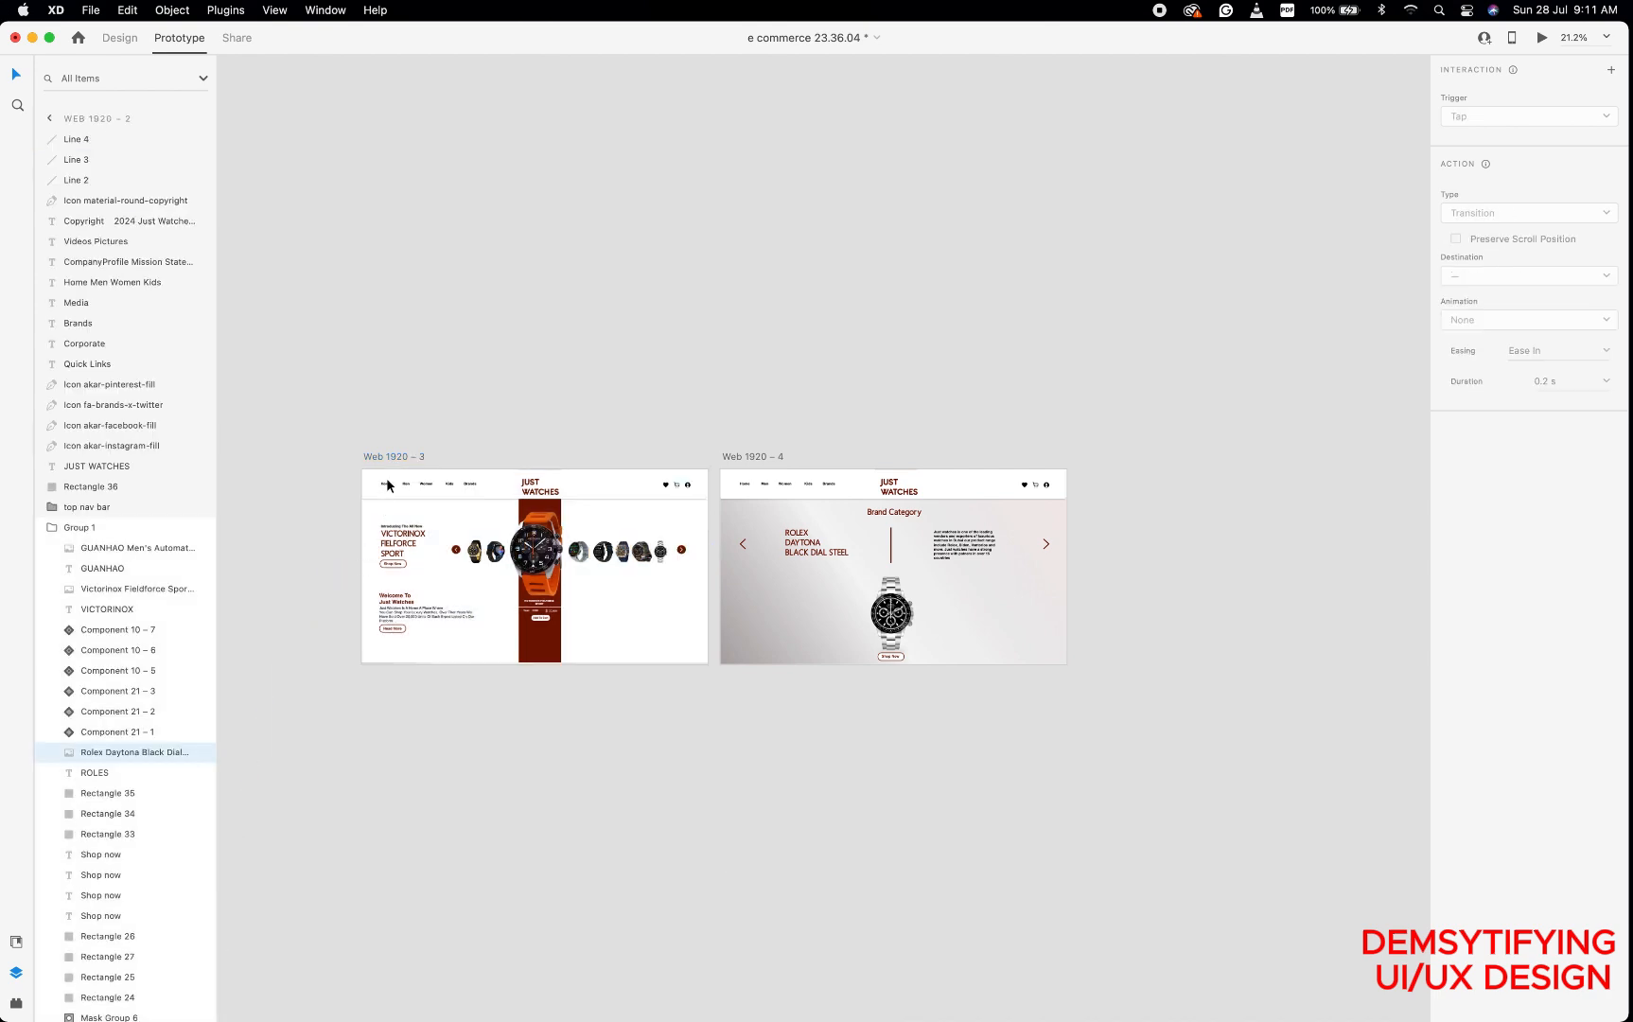
Link the whole Web 1920 – 3 artboard to the Web 1920 – 4 artboard with a new interaction.
{"action": "left_click", "coordinate": [396, 457]}
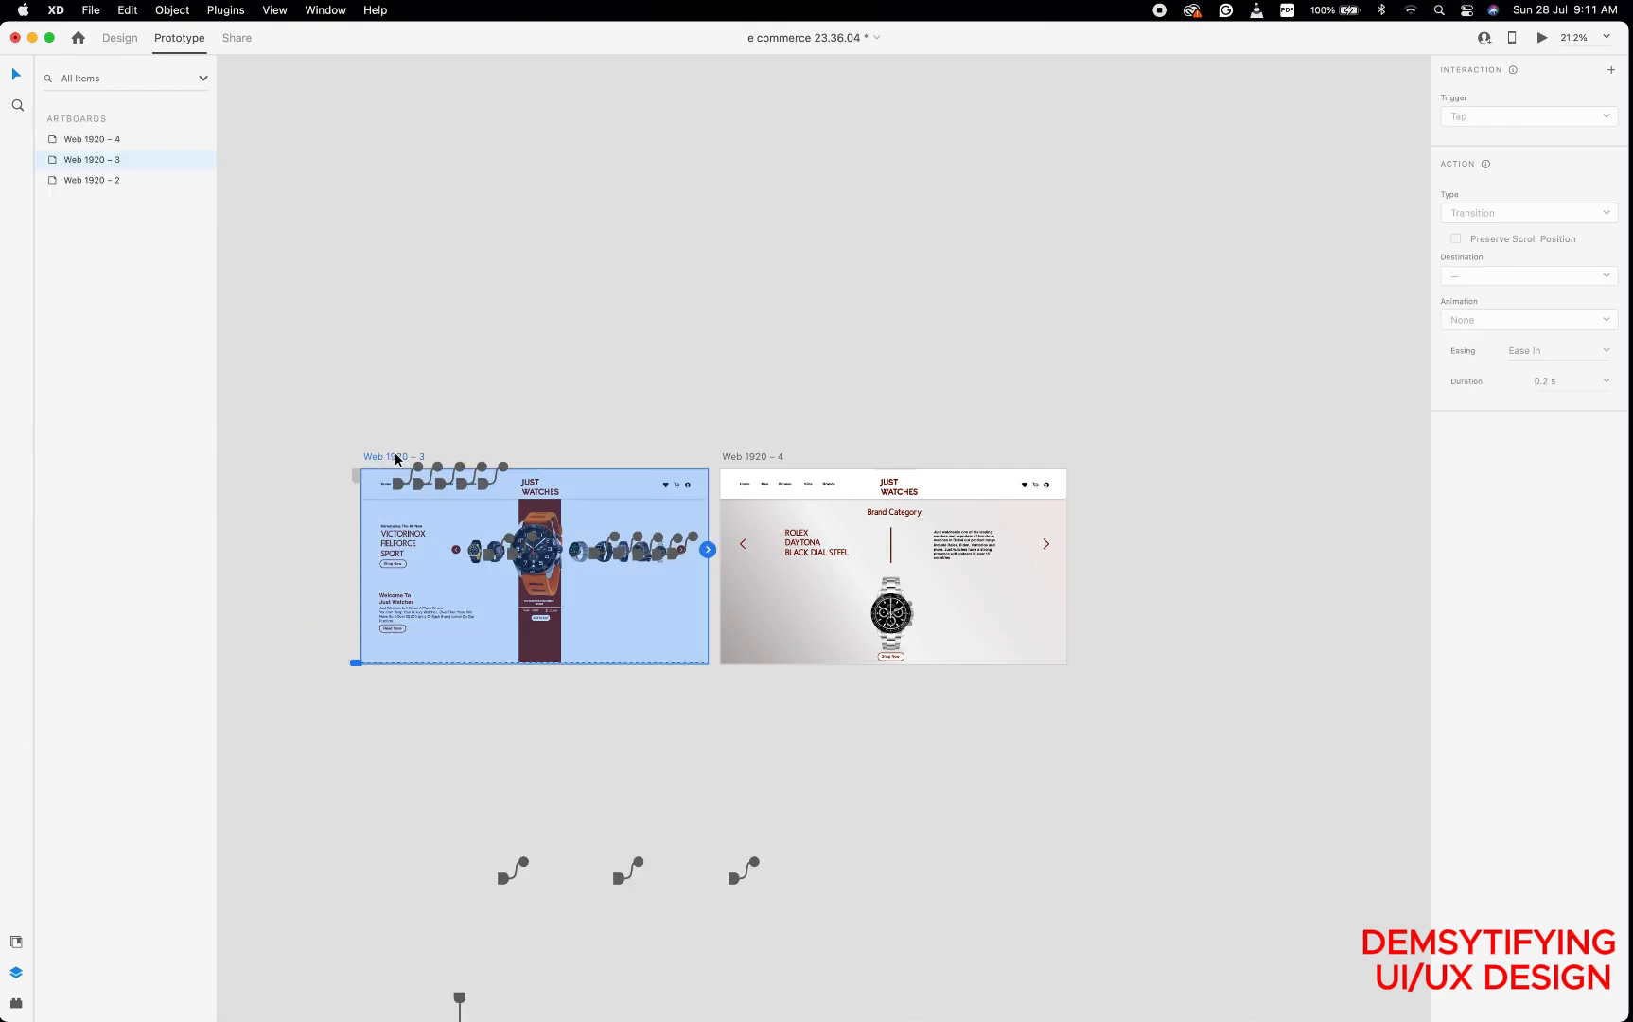
{"action": "scroll", "coordinate": [395, 454], "scroll_direction": "up", "scroll_amount": 3}
{"action": "scroll", "coordinate": [396, 454], "scroll_direction": "right", "scroll_amount": 2}
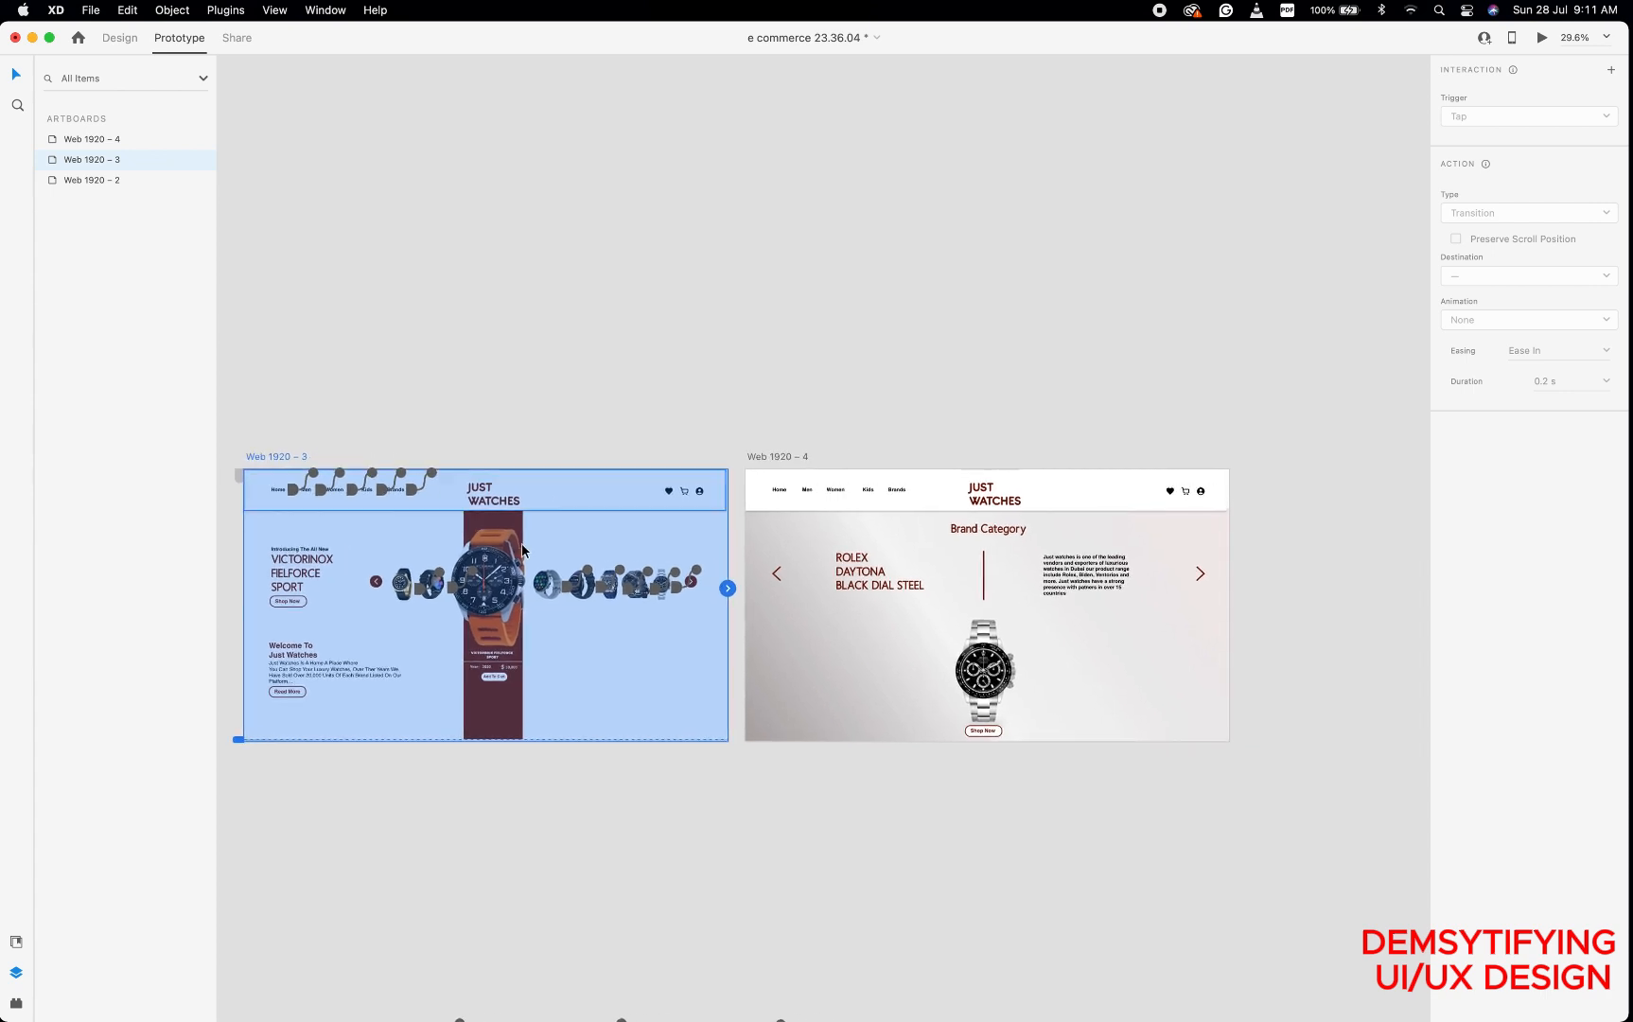
{"action": "left_click_drag", "start_coordinate": [728, 588], "coordinate": [882, 602]}
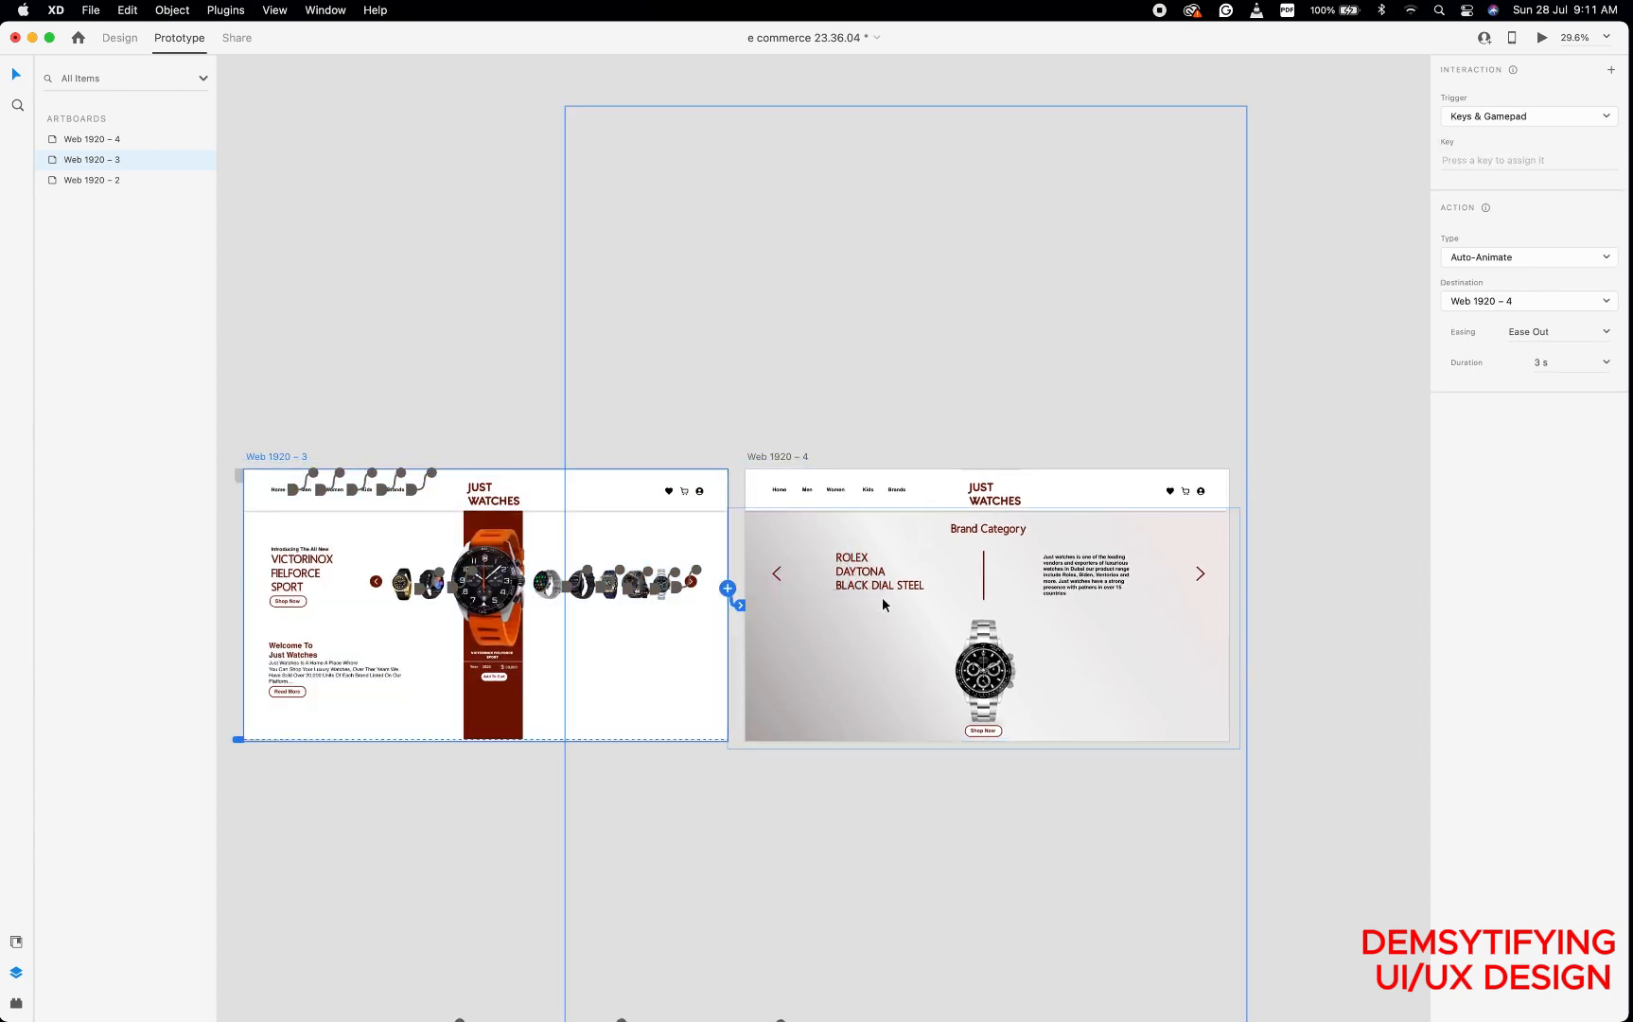
Keep the link's Keys & Gamepad trigger and Auto-Animate action, and assign the down arrow as its trigger key.
{"action": "left_click", "coordinate": [1606, 117]}
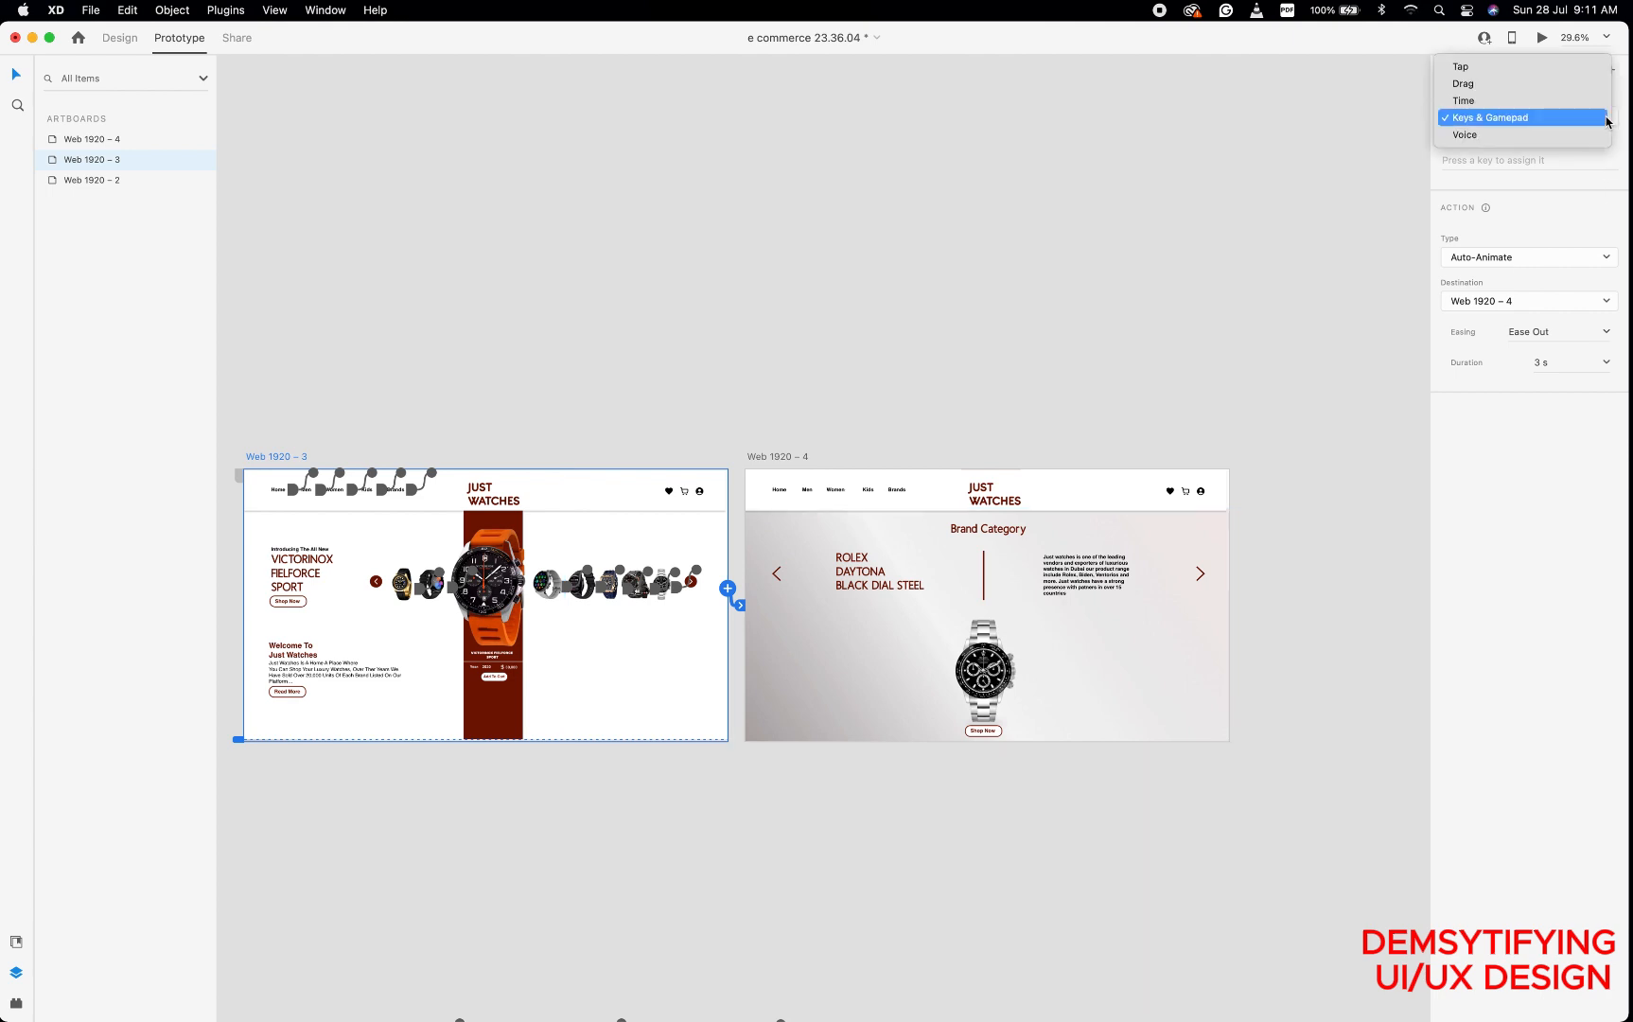
{"action": "left_click", "coordinate": [1528, 119]}
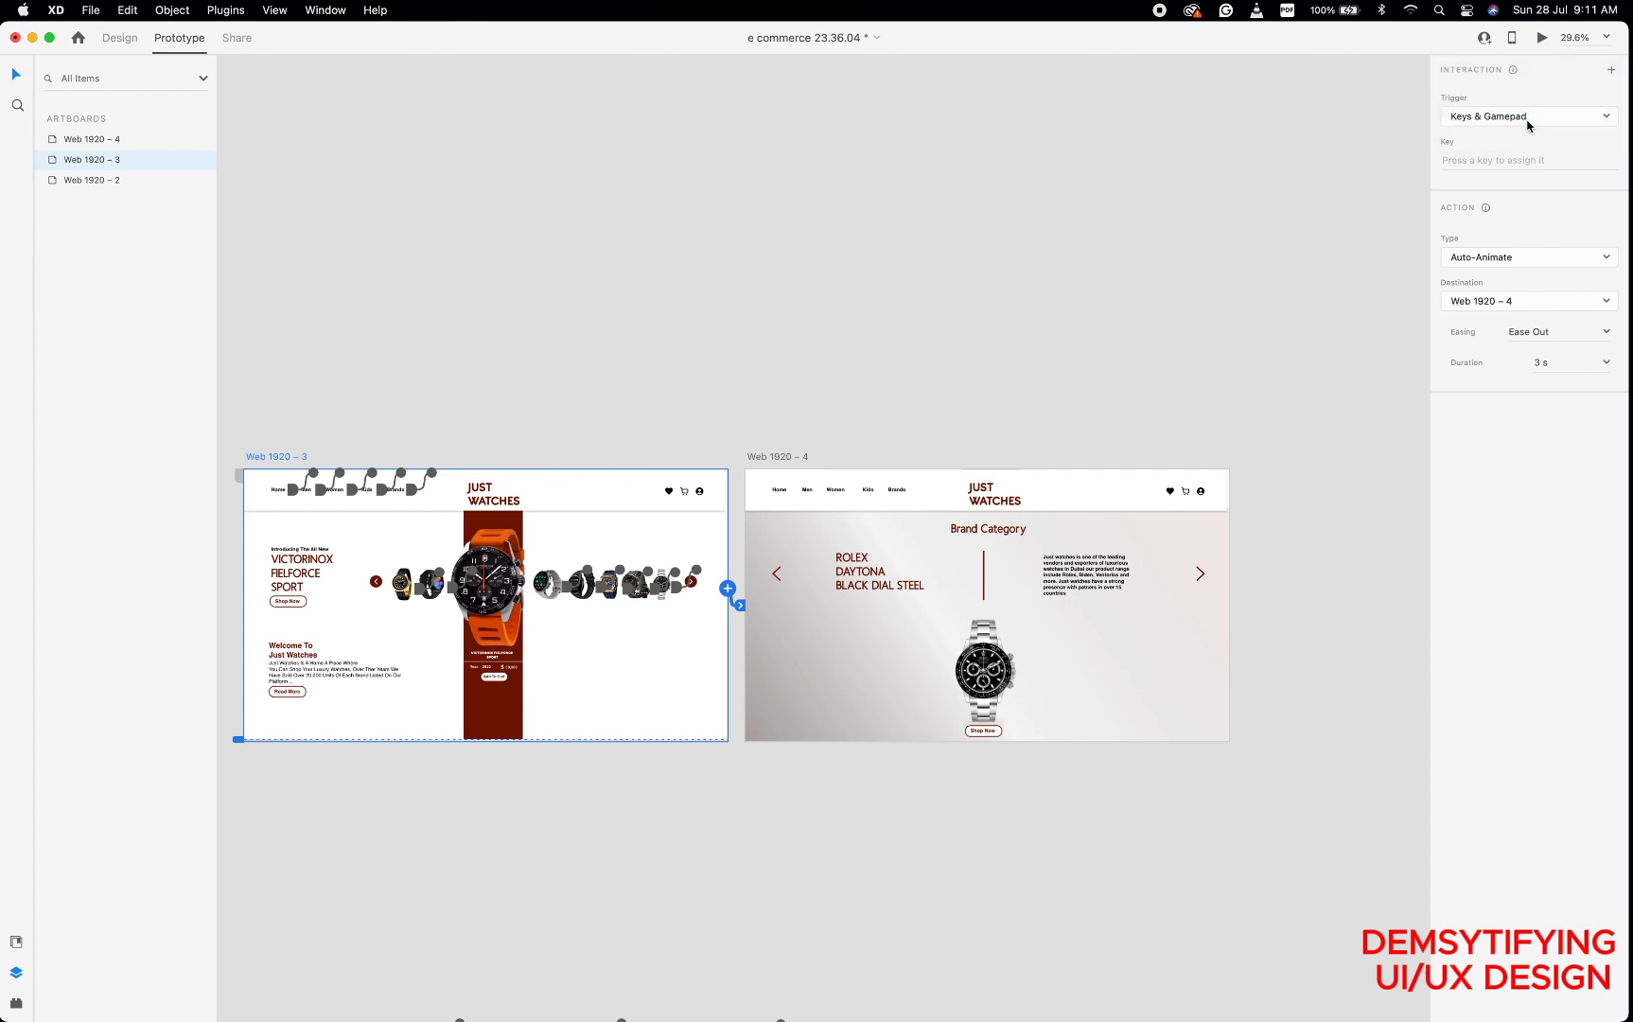
{"action": "left_click", "coordinate": [1532, 157]}
{"action": "key", "text": "Down"}
{"action": "left_click", "coordinate": [1609, 264]}
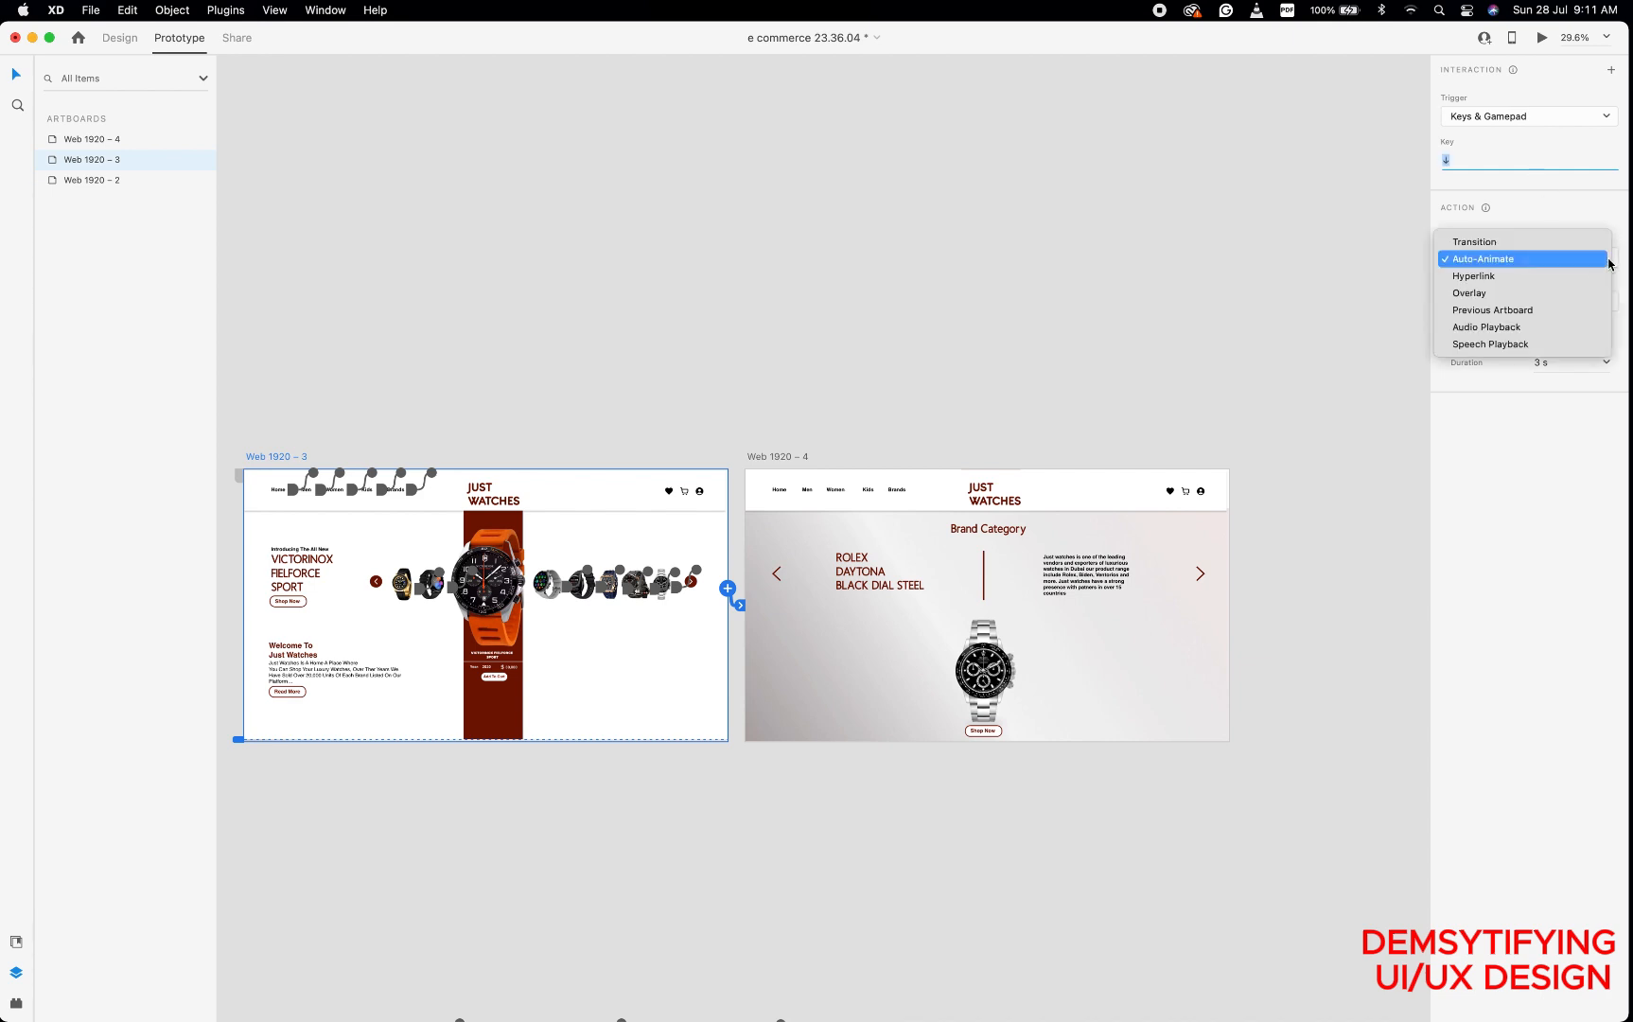
{"action": "left_click", "coordinate": [1560, 263]}
{"action": "left_click", "coordinate": [1535, 159]}
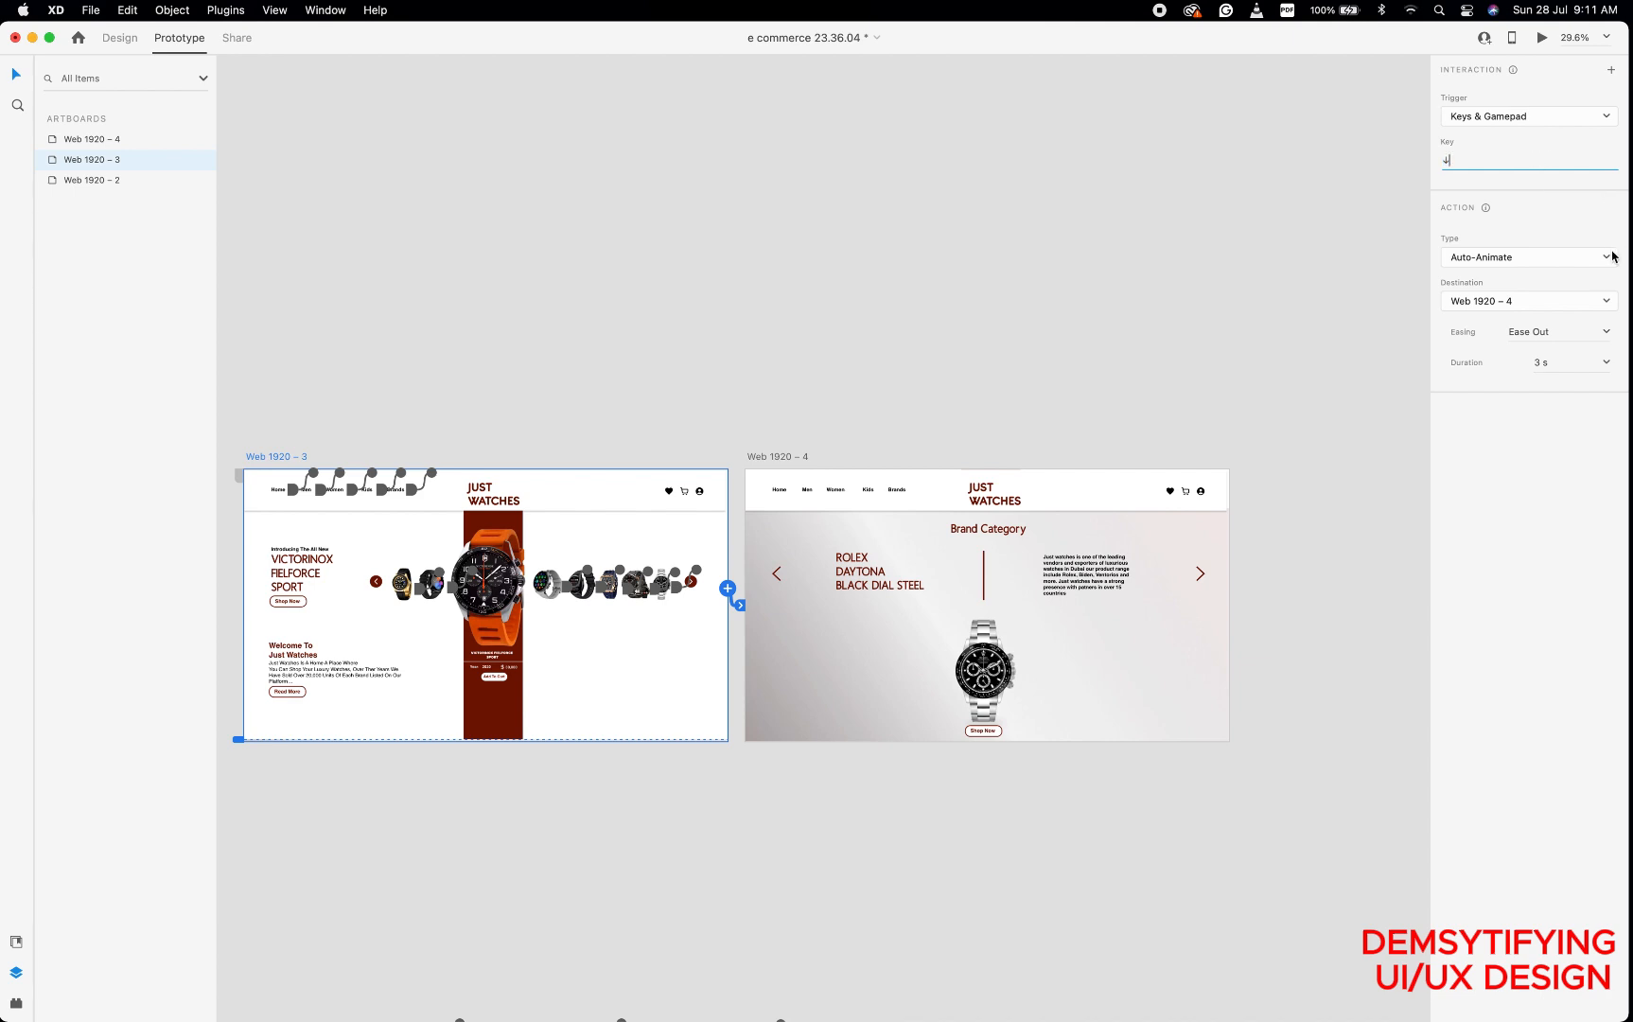
Set the Web 1920 – 3 link's easing to Ease In-Out and its duration to 3.5 s.
{"action": "left_click", "coordinate": [1608, 333]}
{"action": "left_click", "coordinate": [1543, 392]}
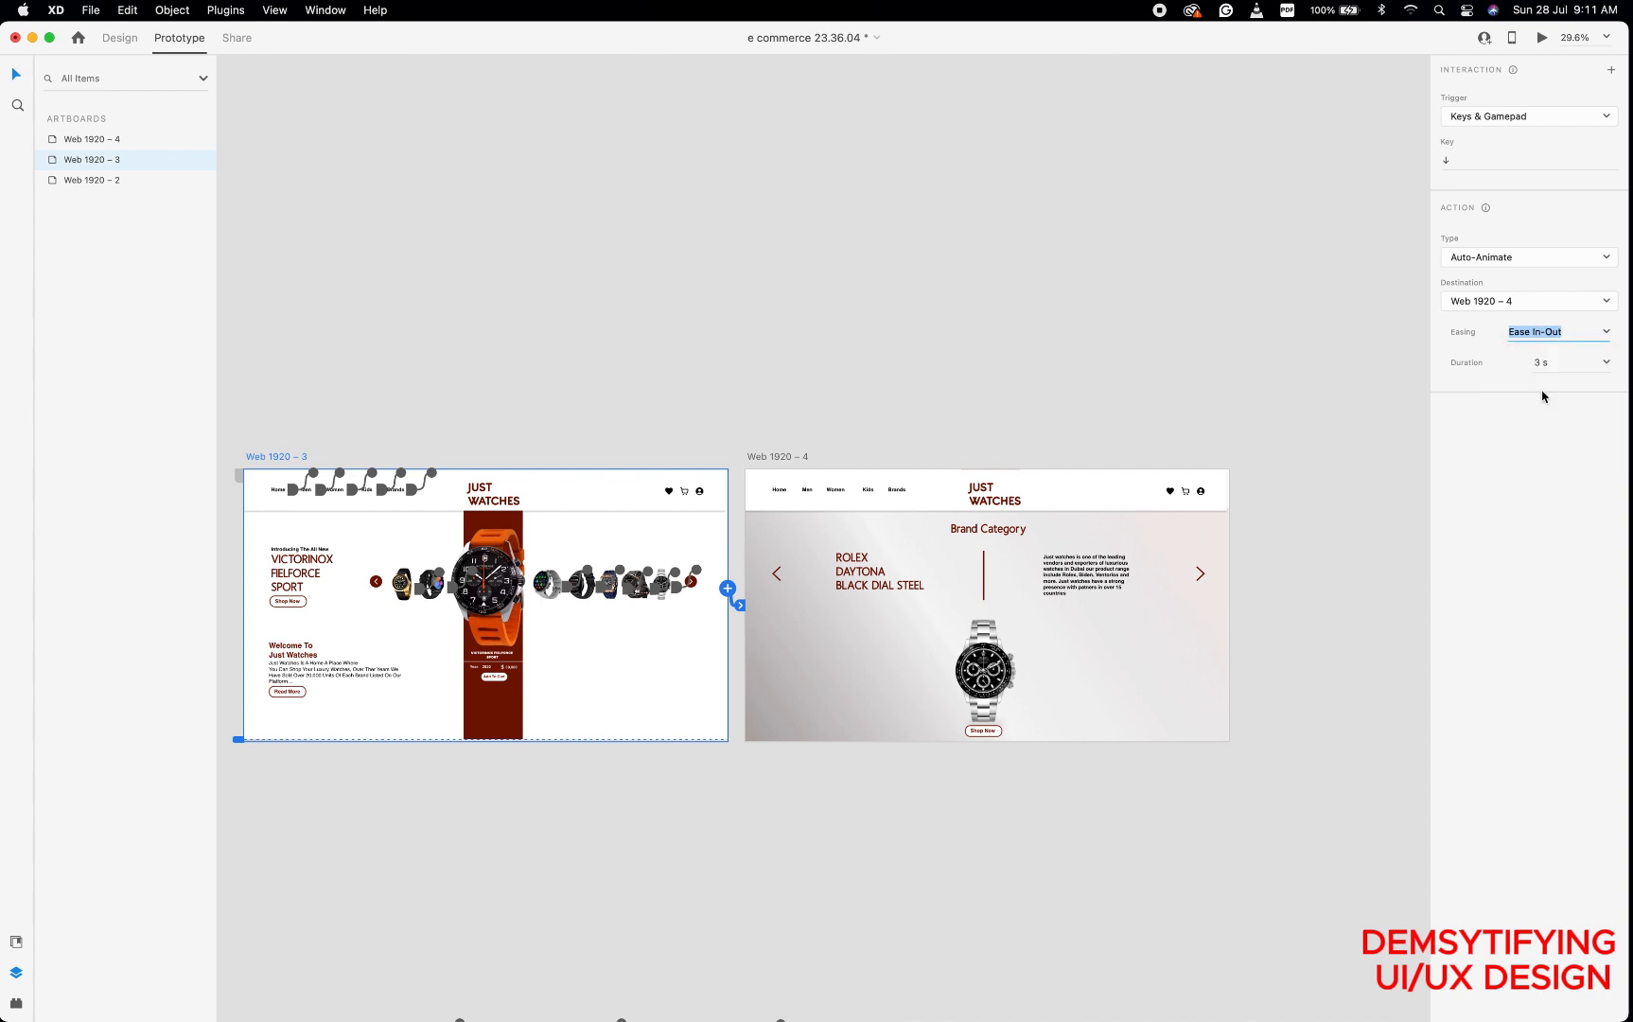
{"action": "left_click", "coordinate": [1559, 370]}
{"action": "type", "text": "3.5"}
Link Web 1920 – 4 back to Web 1920 – 3, triggered by the up arrow key, with Ease In-Out easing.
{"action": "left_click", "coordinate": [779, 461]}
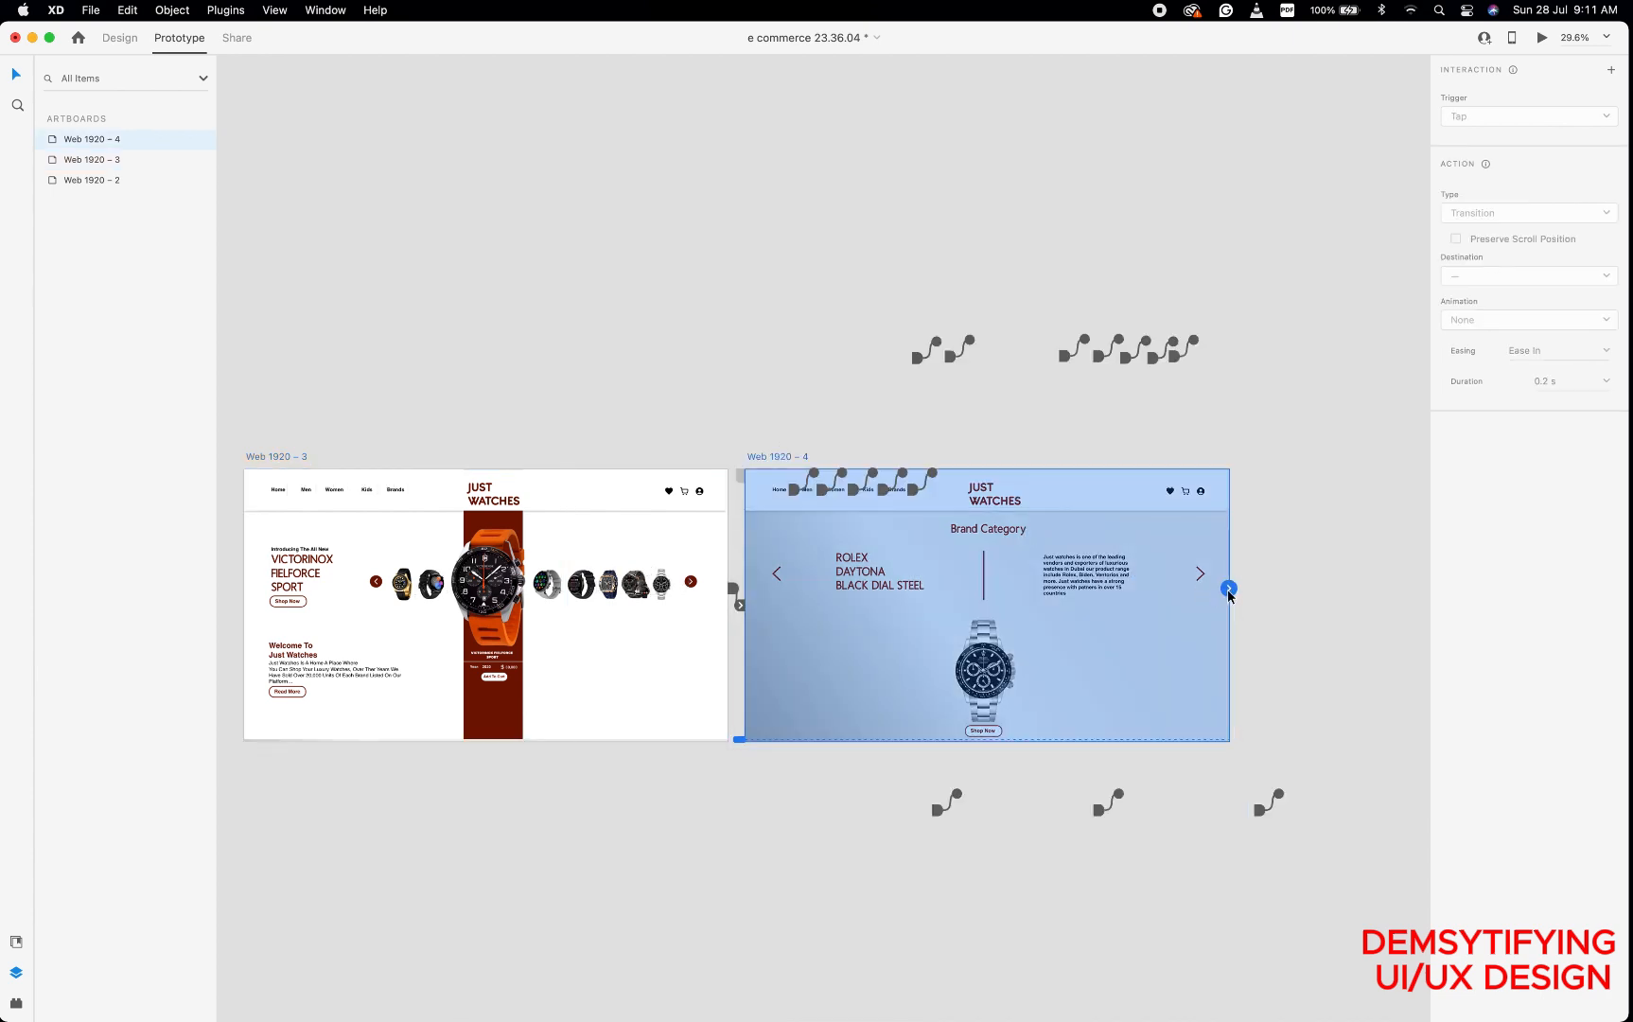
{"action": "left_click_drag", "start_coordinate": [1228, 588], "coordinate": [670, 586]}
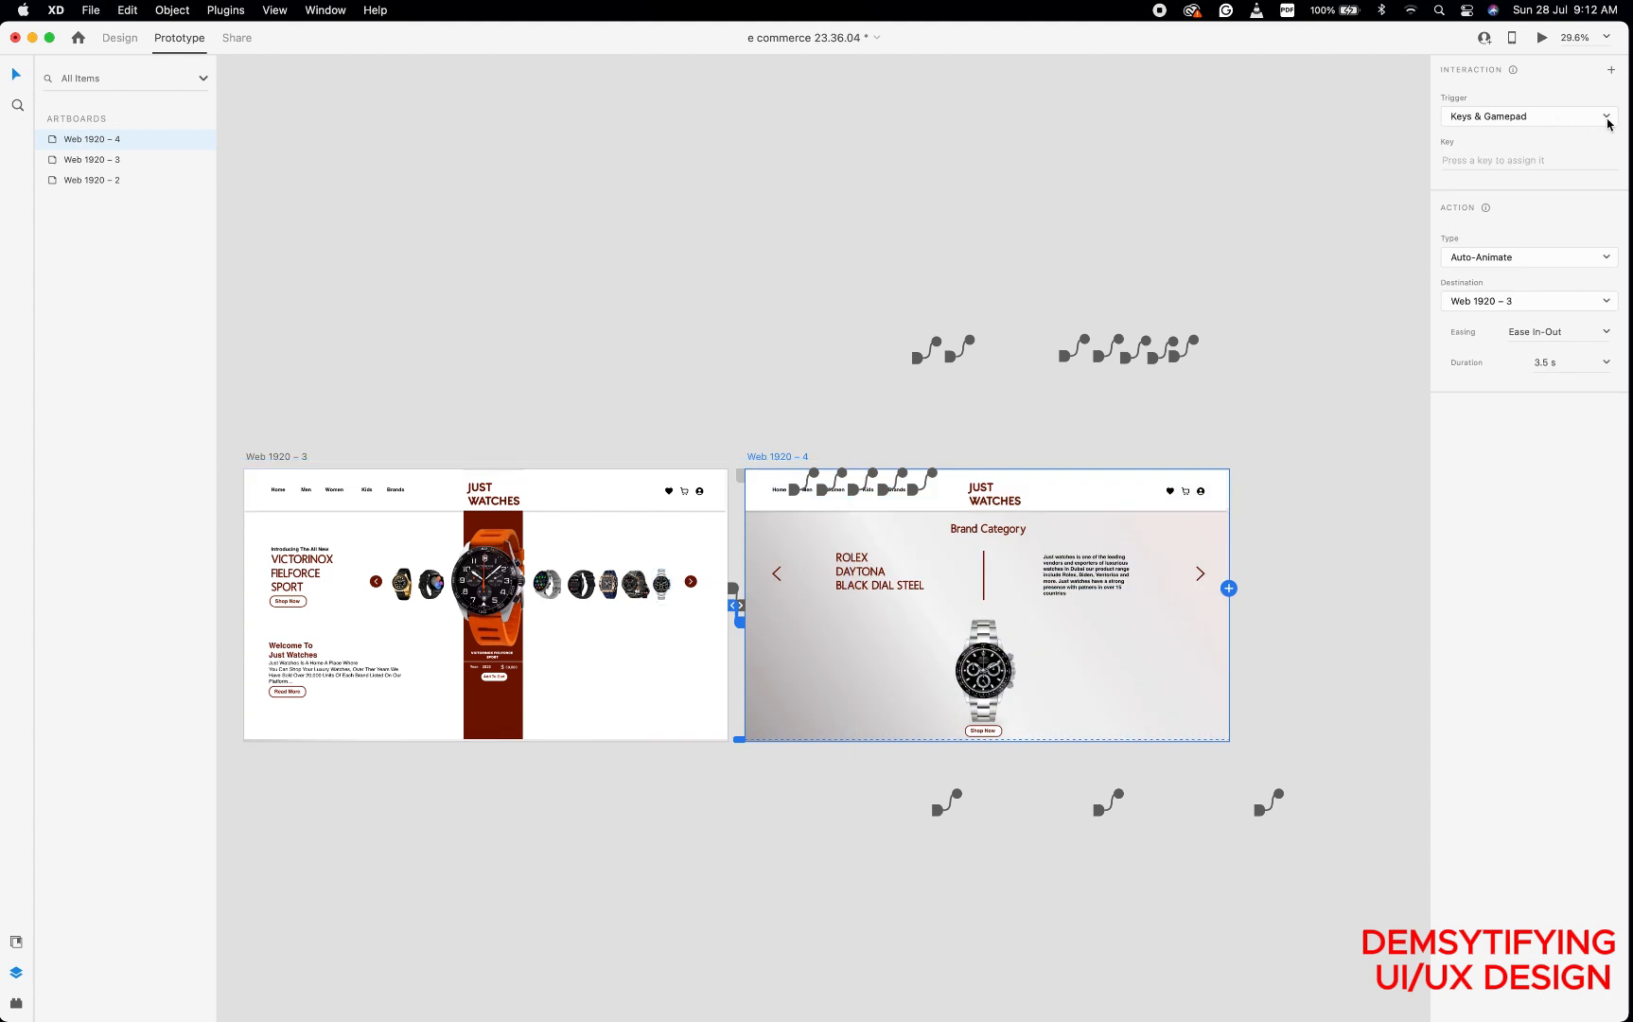
{"action": "left_click", "coordinate": [1539, 158]}
{"action": "key", "text": "Up"}
{"action": "left_click", "coordinate": [1611, 331]}
{"action": "left_click", "coordinate": [1578, 393]}
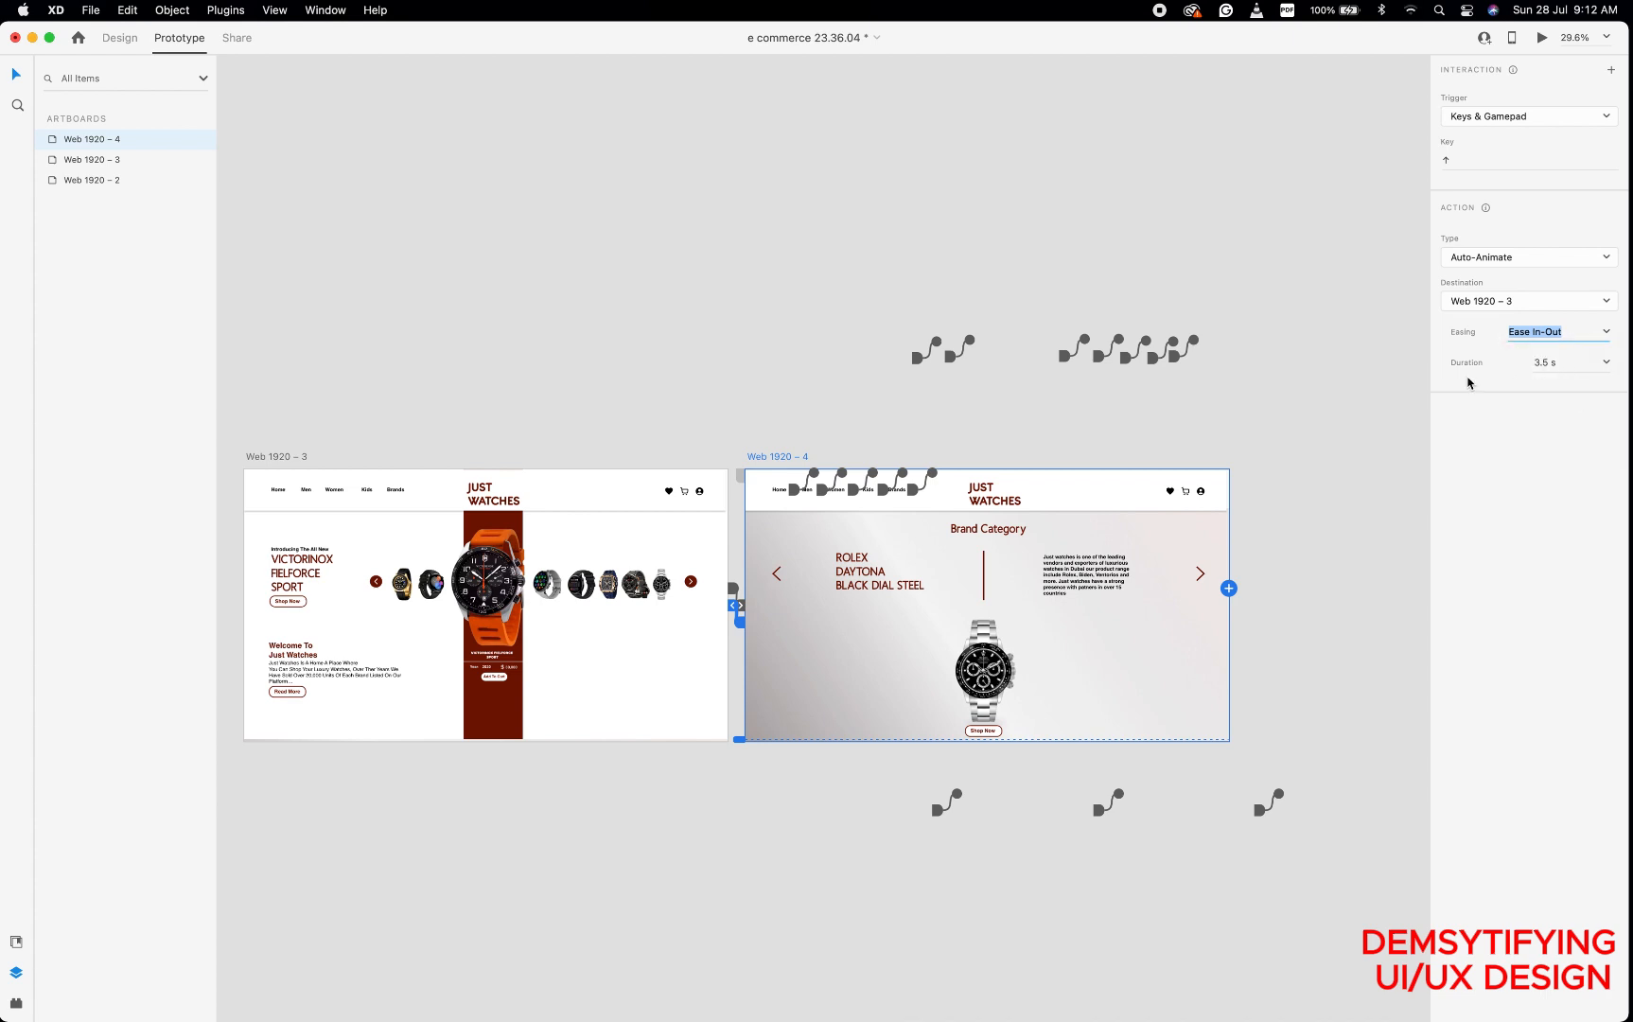
Preview the prototype from Web 1920 – 3, playing the transition to Web 1920 – 4 and back twice, and close the preview.
{"action": "left_click", "coordinate": [267, 457]}
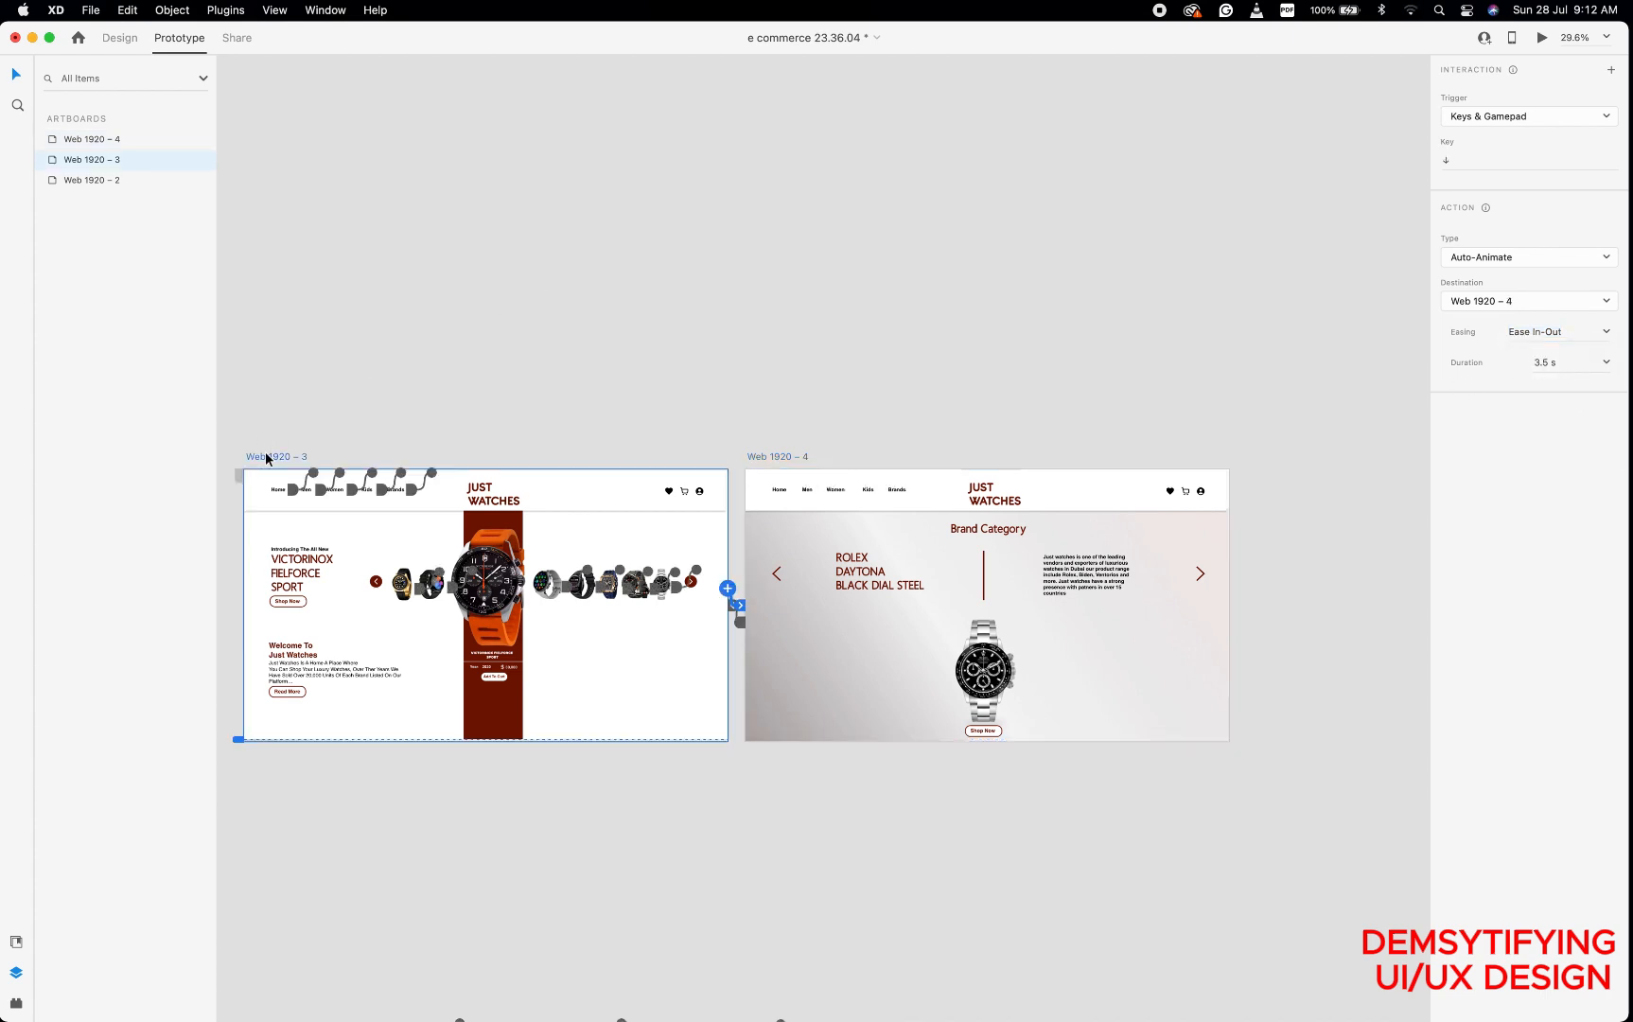
{"action": "left_click", "coordinate": [1543, 38]}
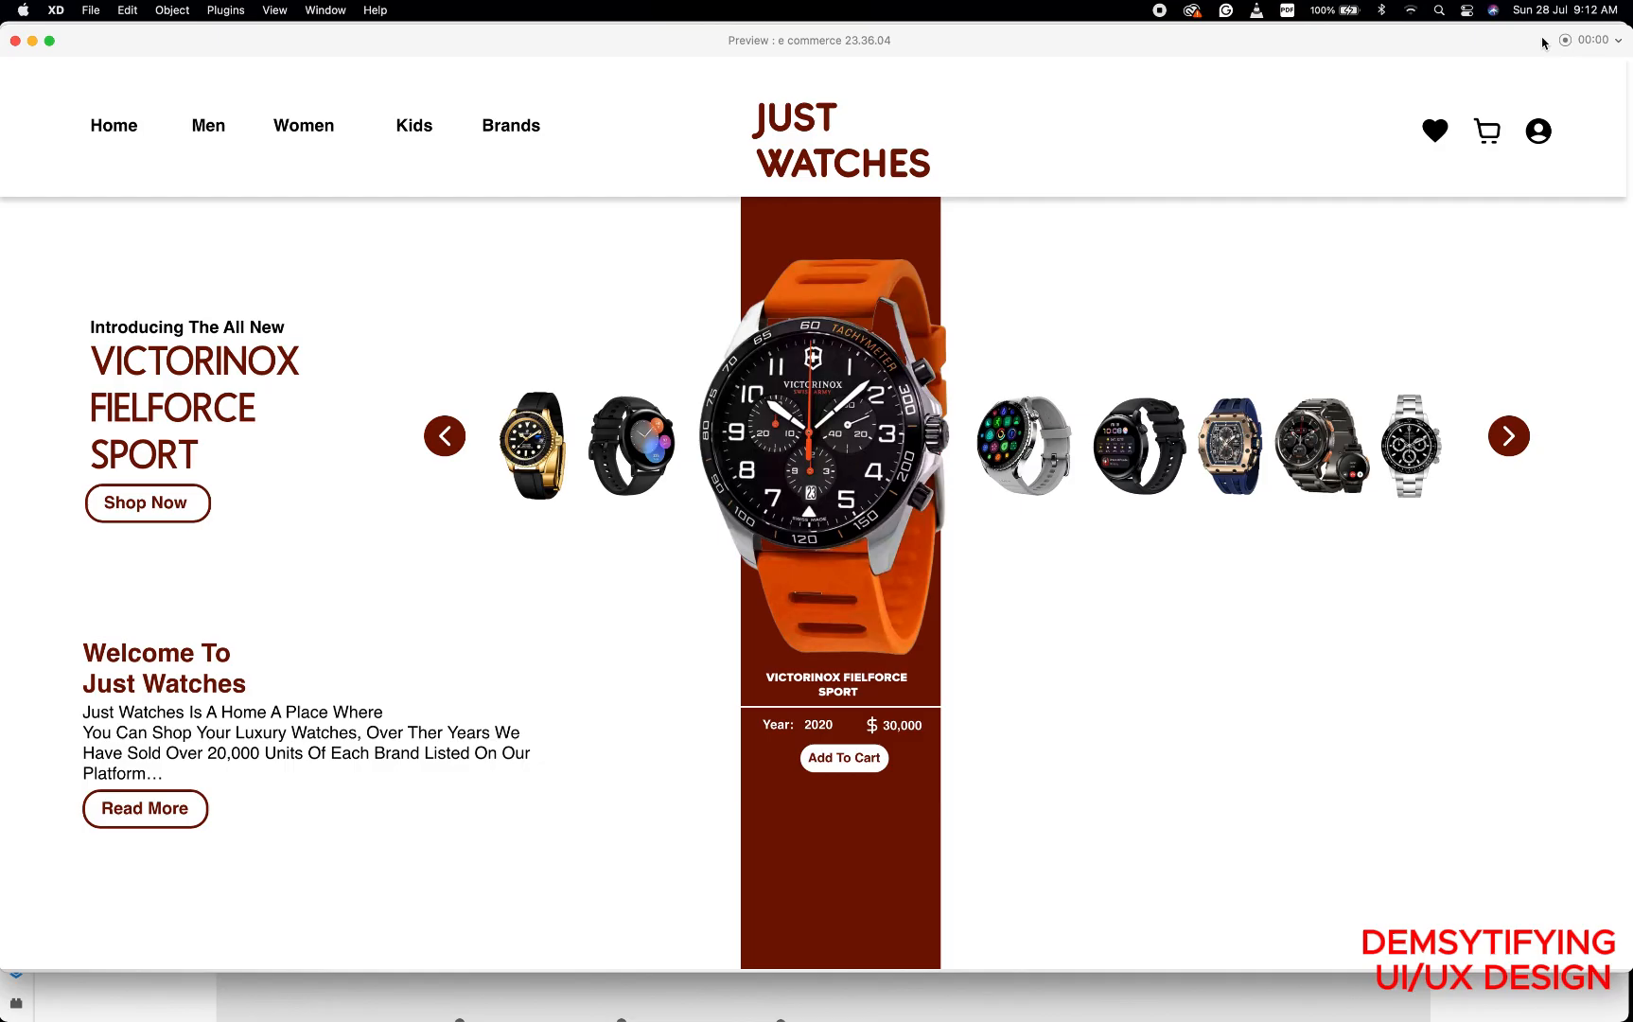
{"action": "key", "text": "Down"}
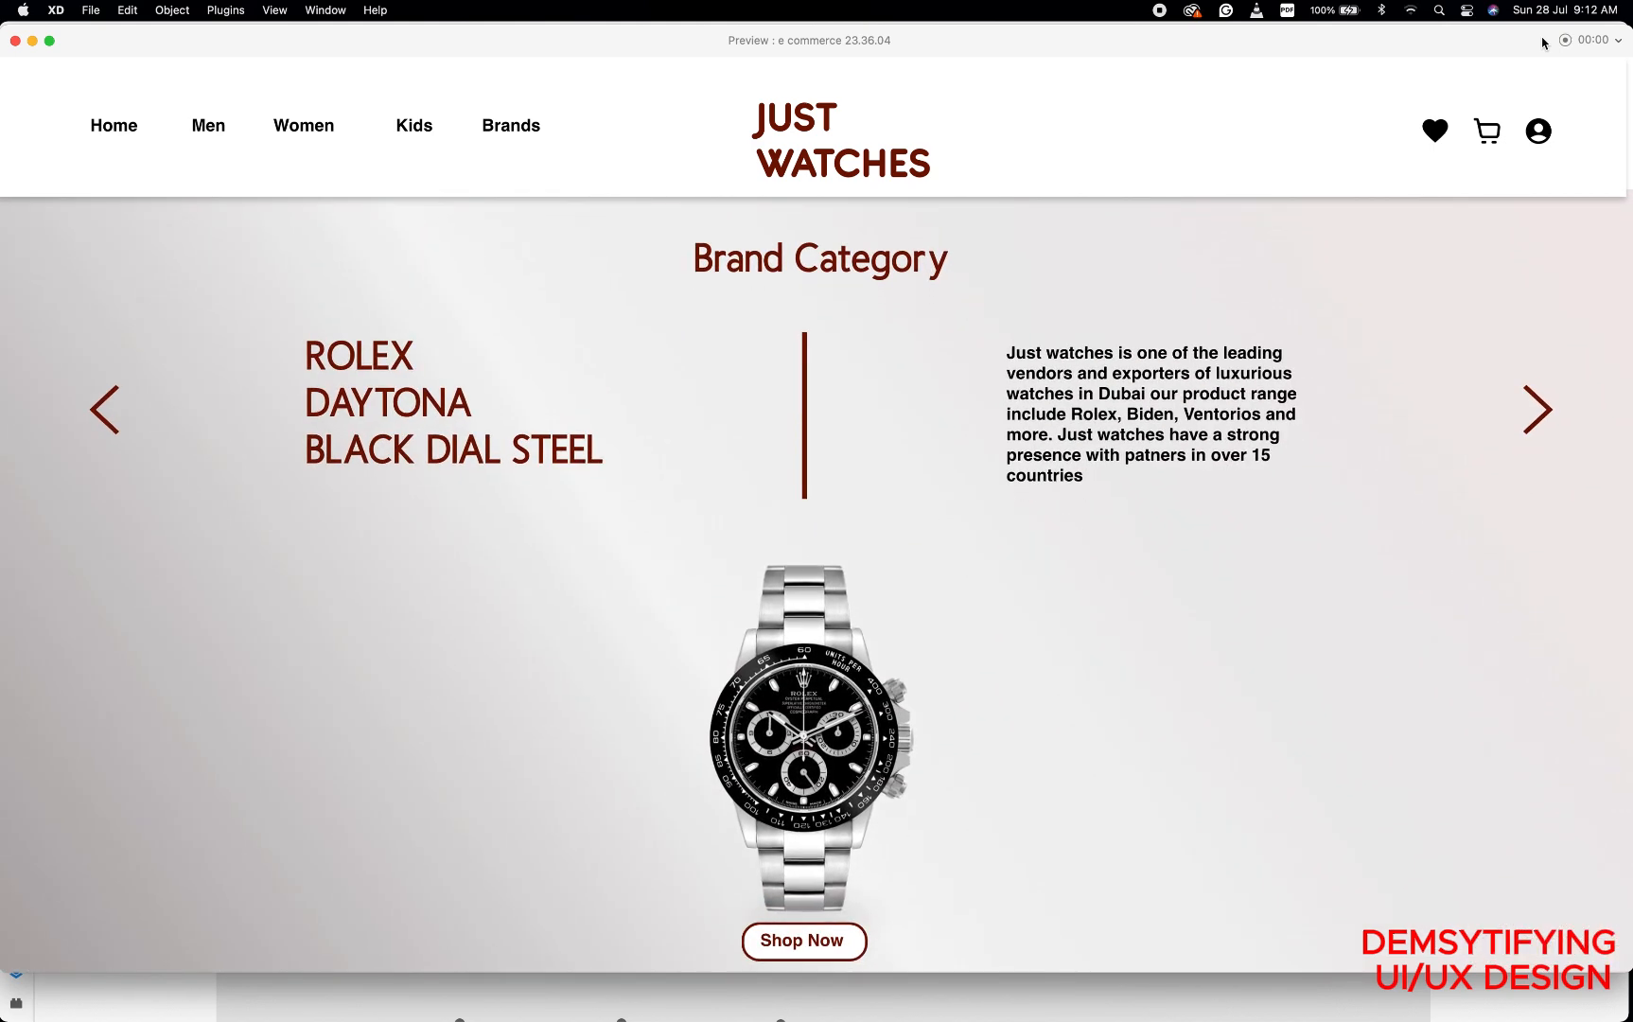
{"action": "key", "text": "Up"}
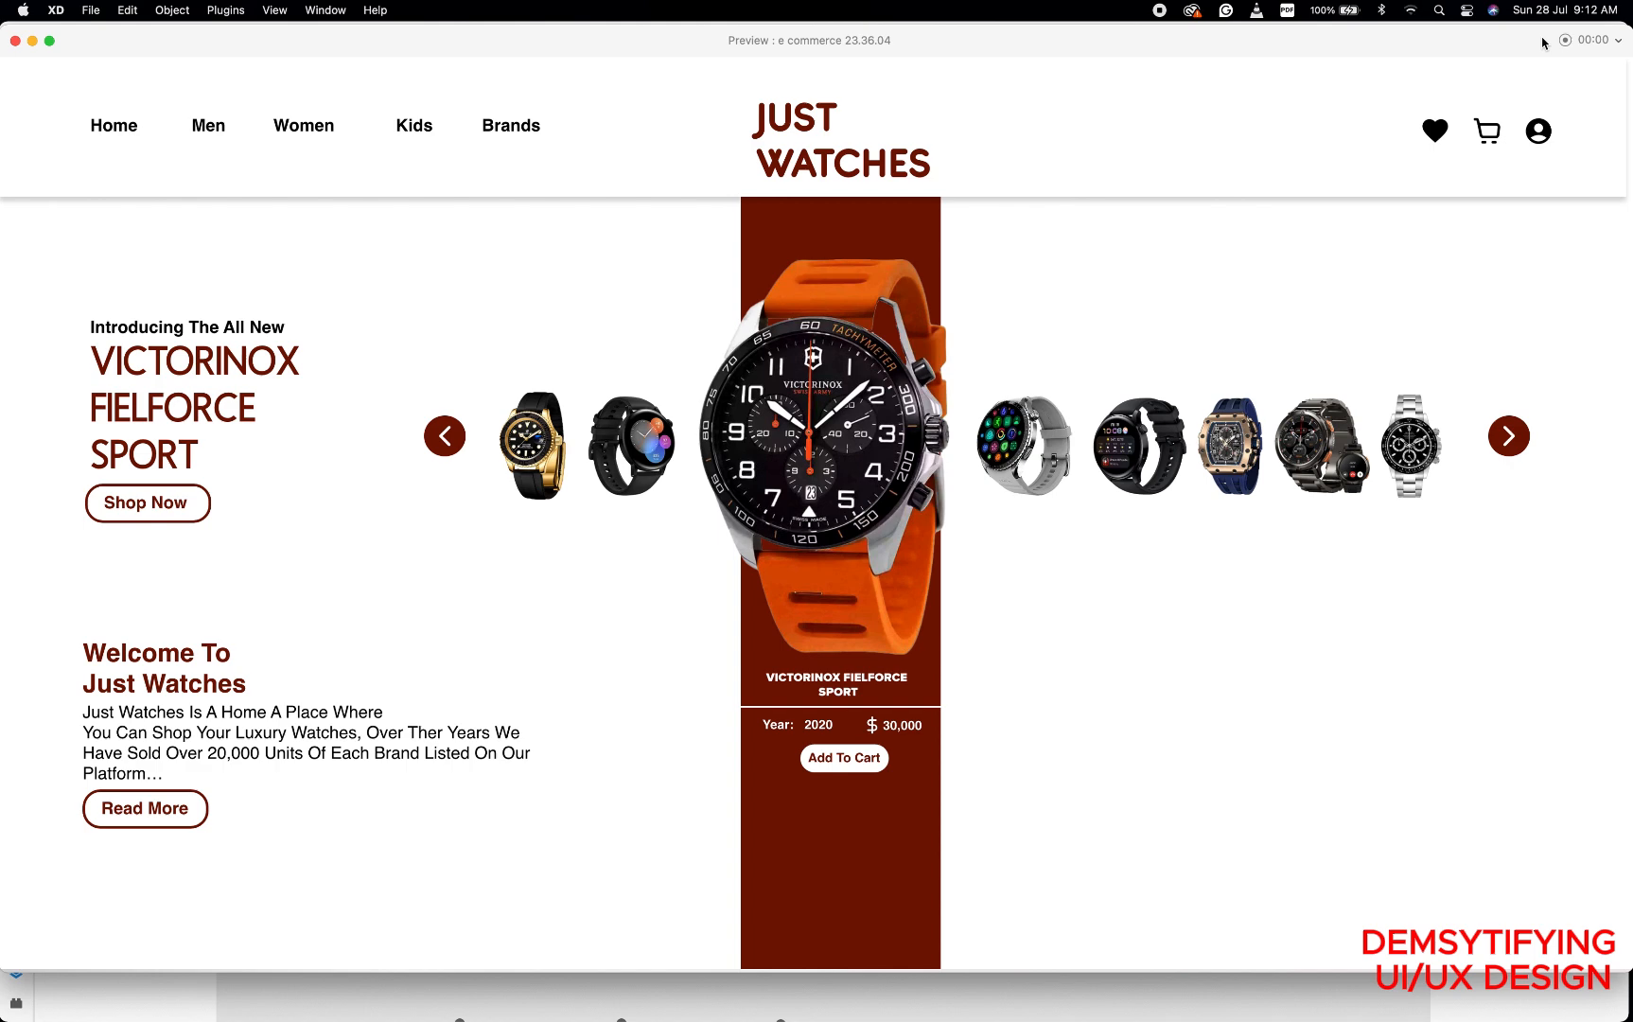
{"action": "key", "text": "Down"}
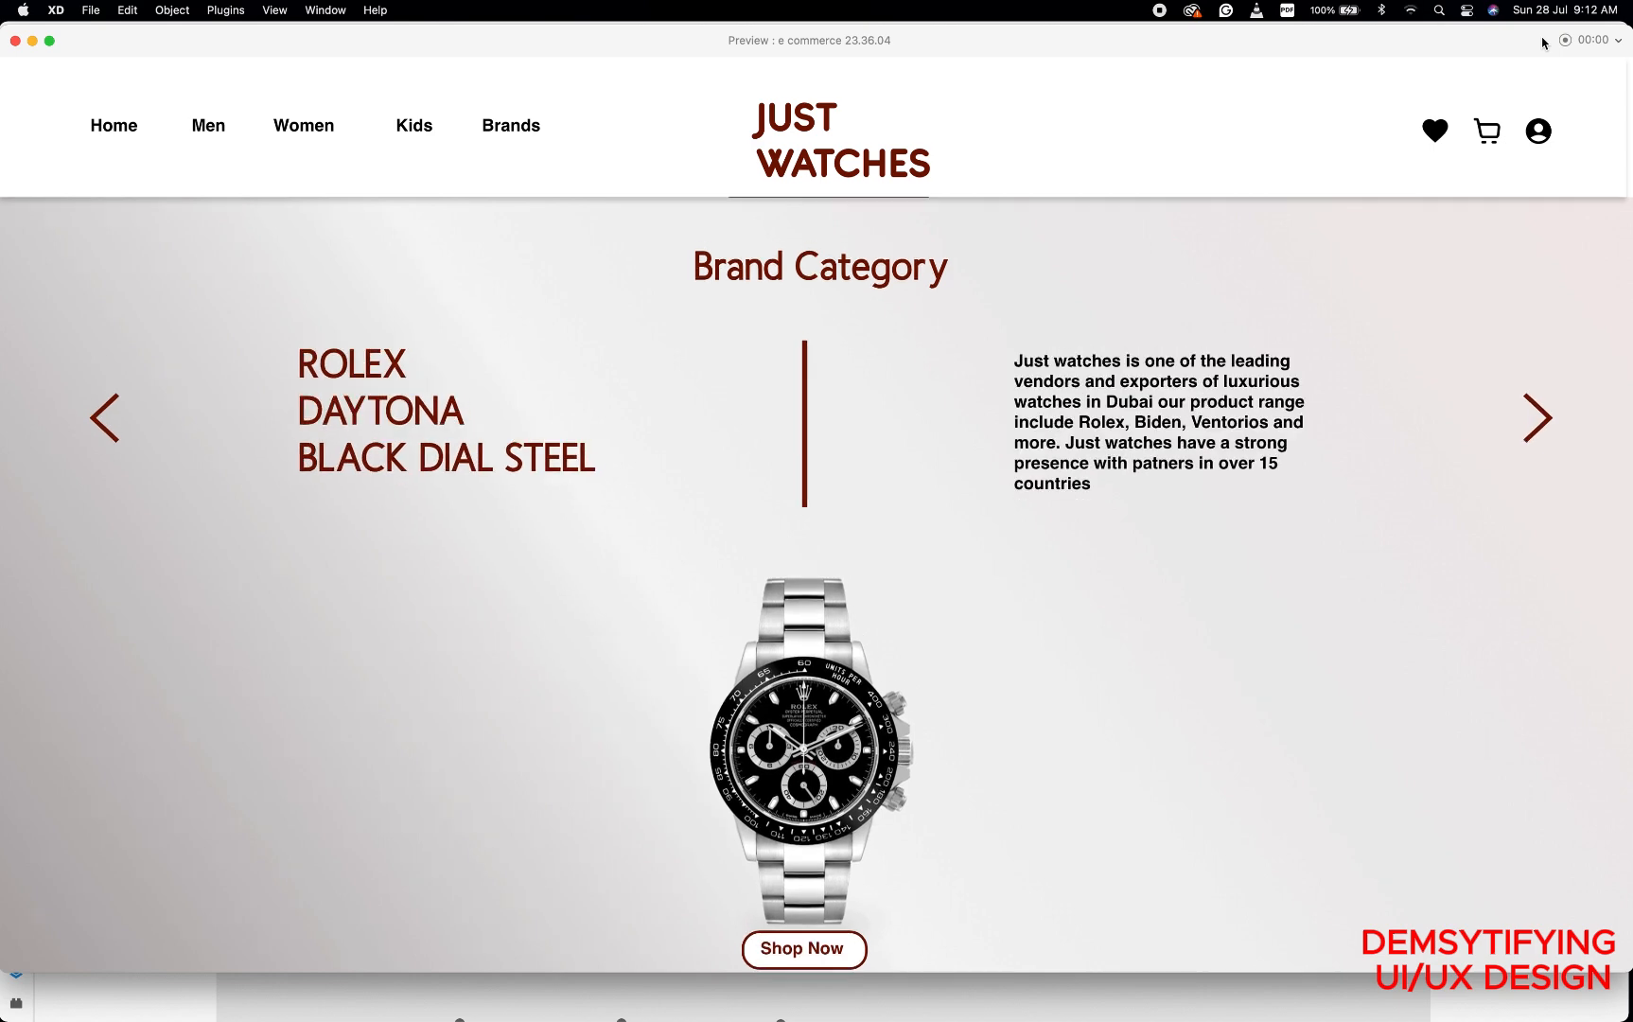
{"action": "key", "text": "Up"}
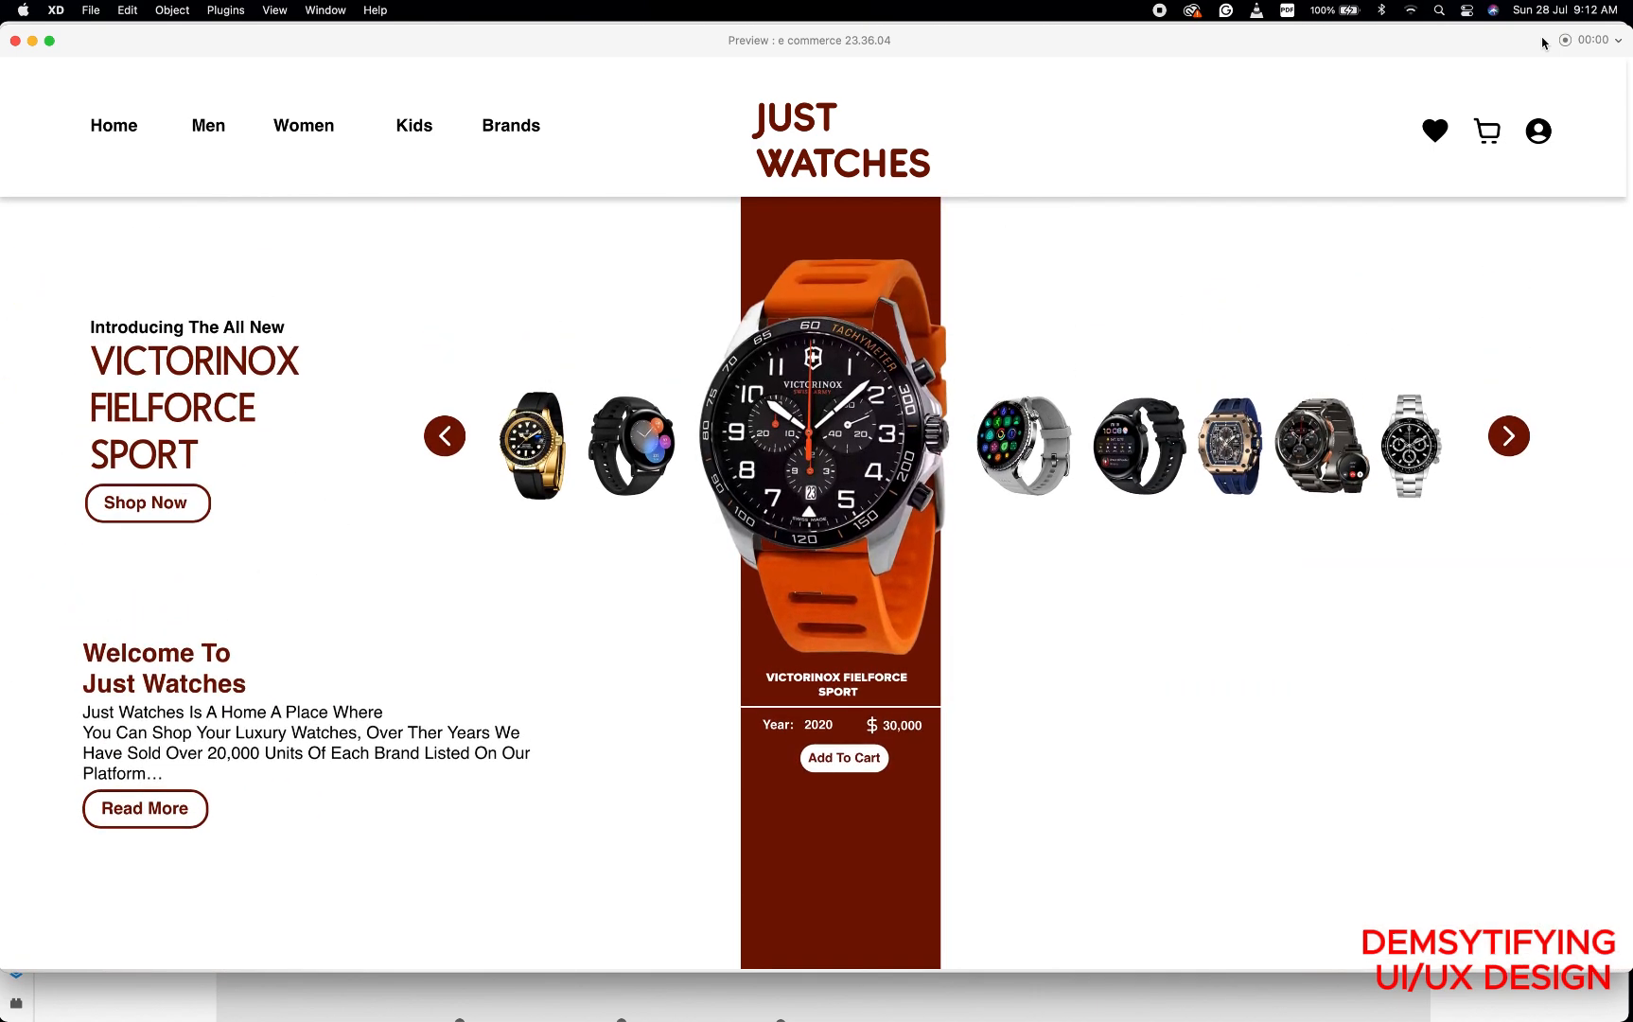
{"action": "left_click", "coordinate": [15, 40]}
Return to Design mode and duplicate the Web 1920 – 4 artboard.
{"action": "scroll", "coordinate": [432, 283], "scroll_direction": "down", "scroll_amount": 5}
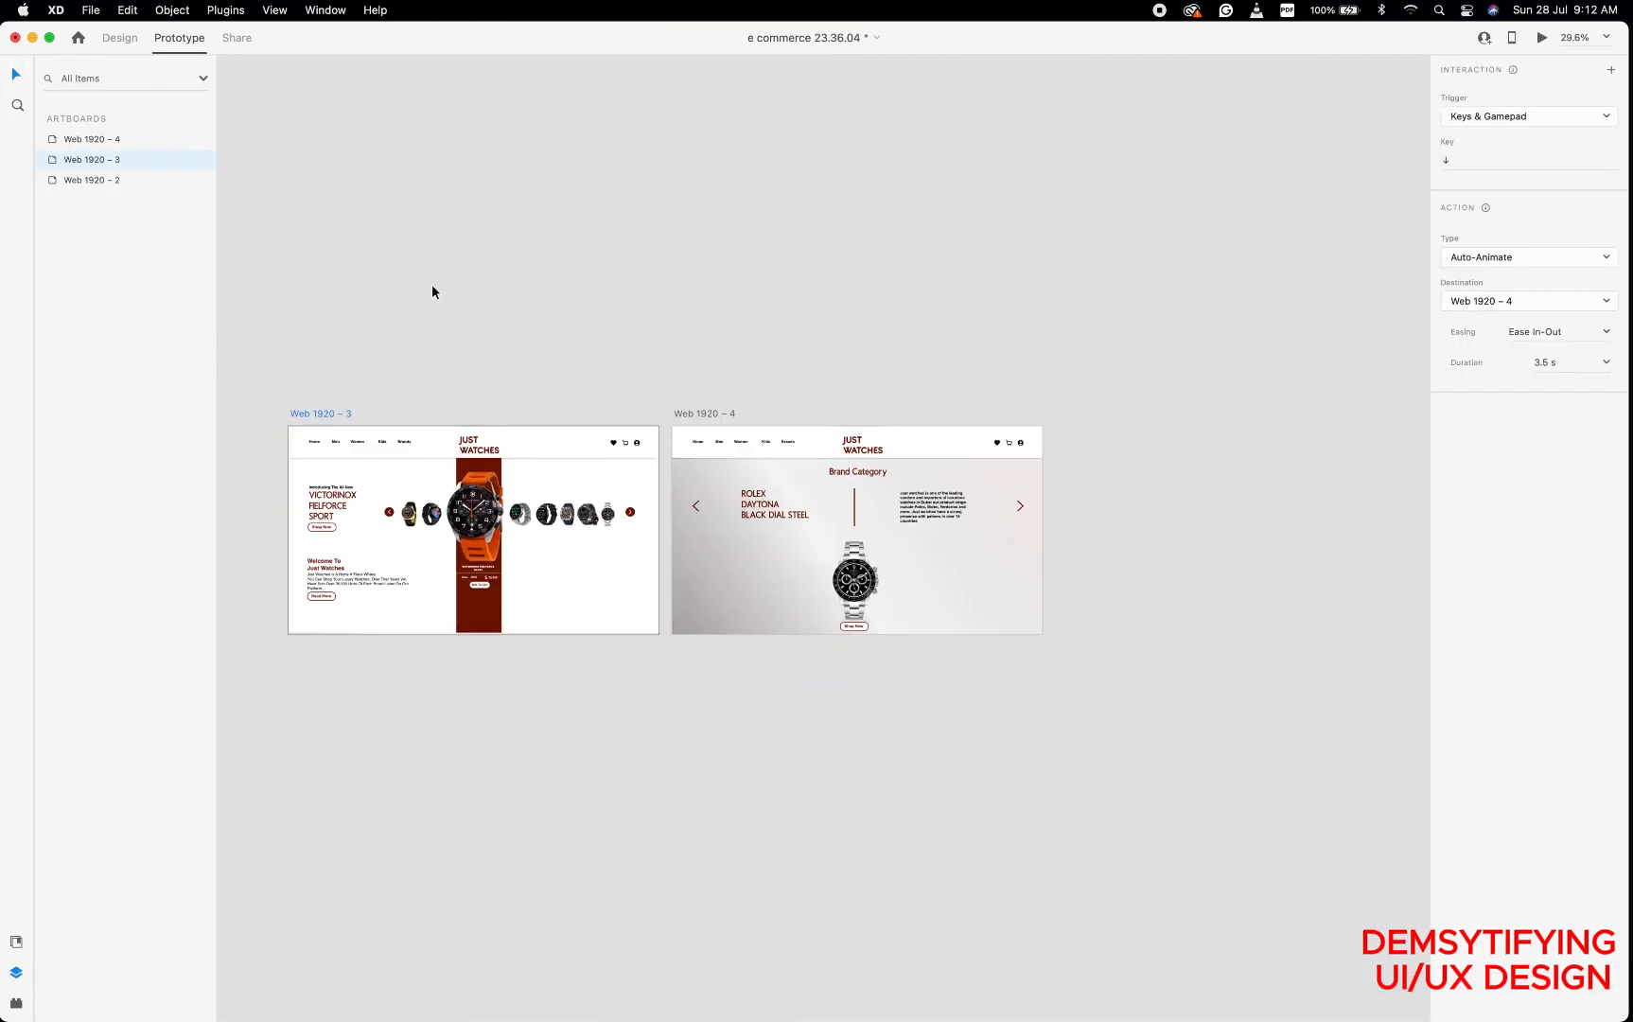
{"action": "scroll", "coordinate": [574, 278], "scroll_direction": "up", "scroll_amount": 3}
{"action": "scroll", "coordinate": [575, 277], "scroll_direction": "up", "scroll_amount": 1}
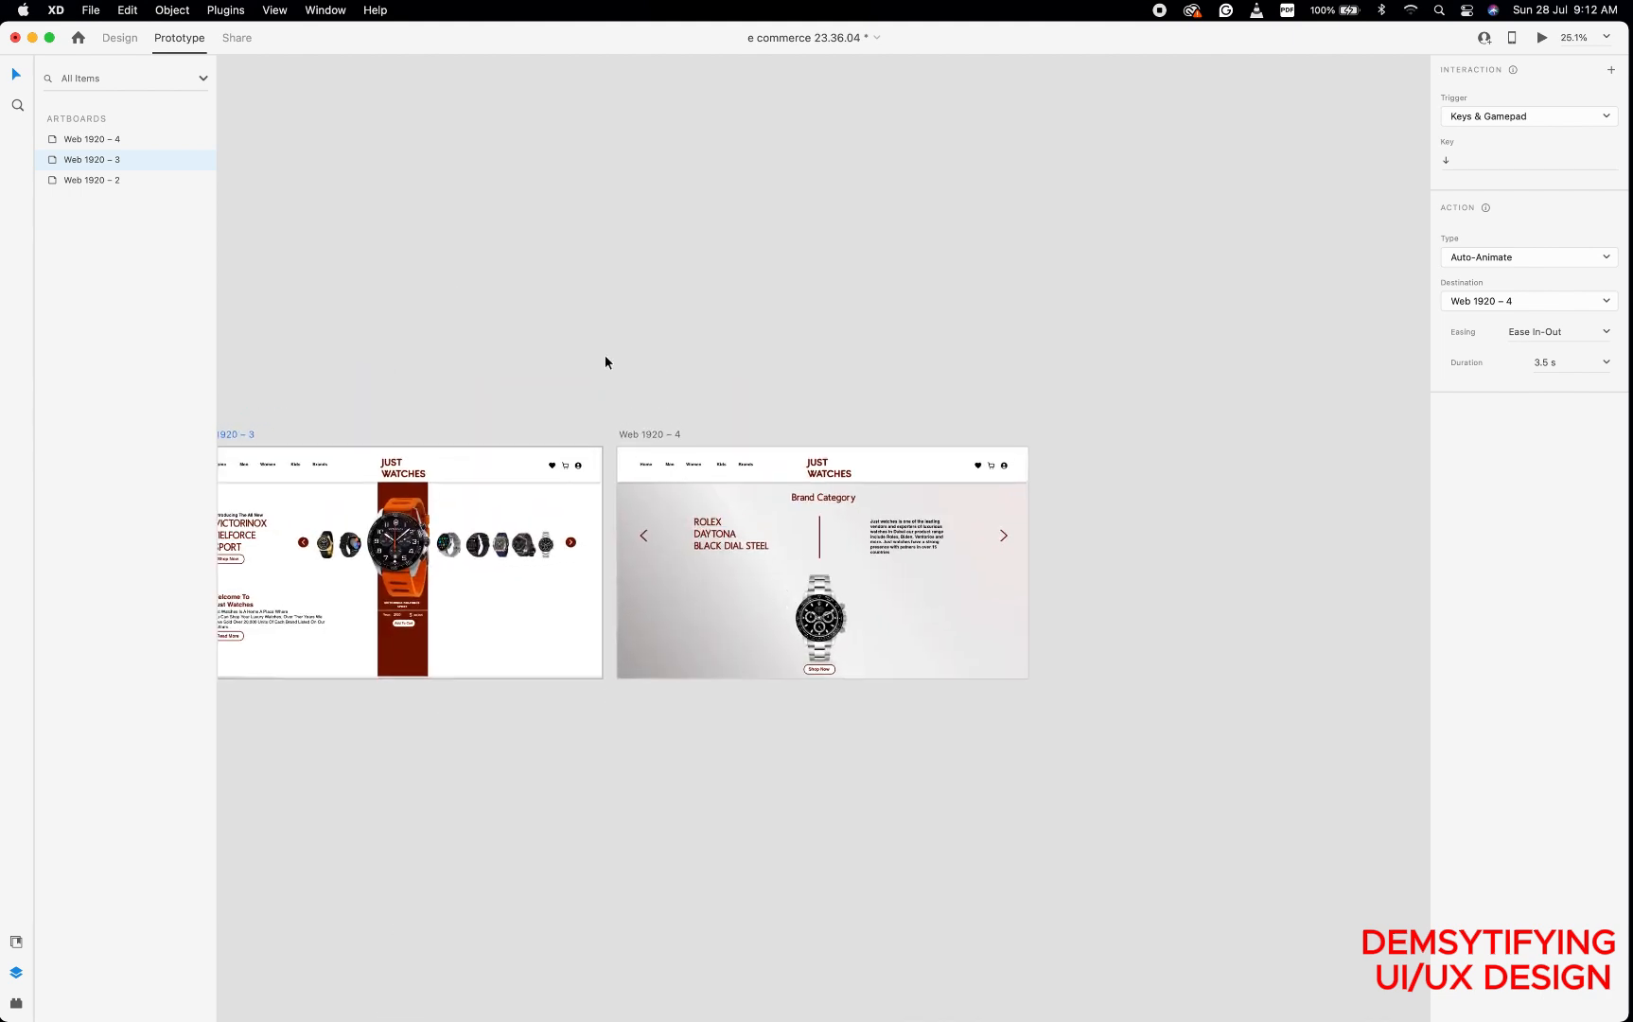
{"action": "left_click", "coordinate": [655, 438]}
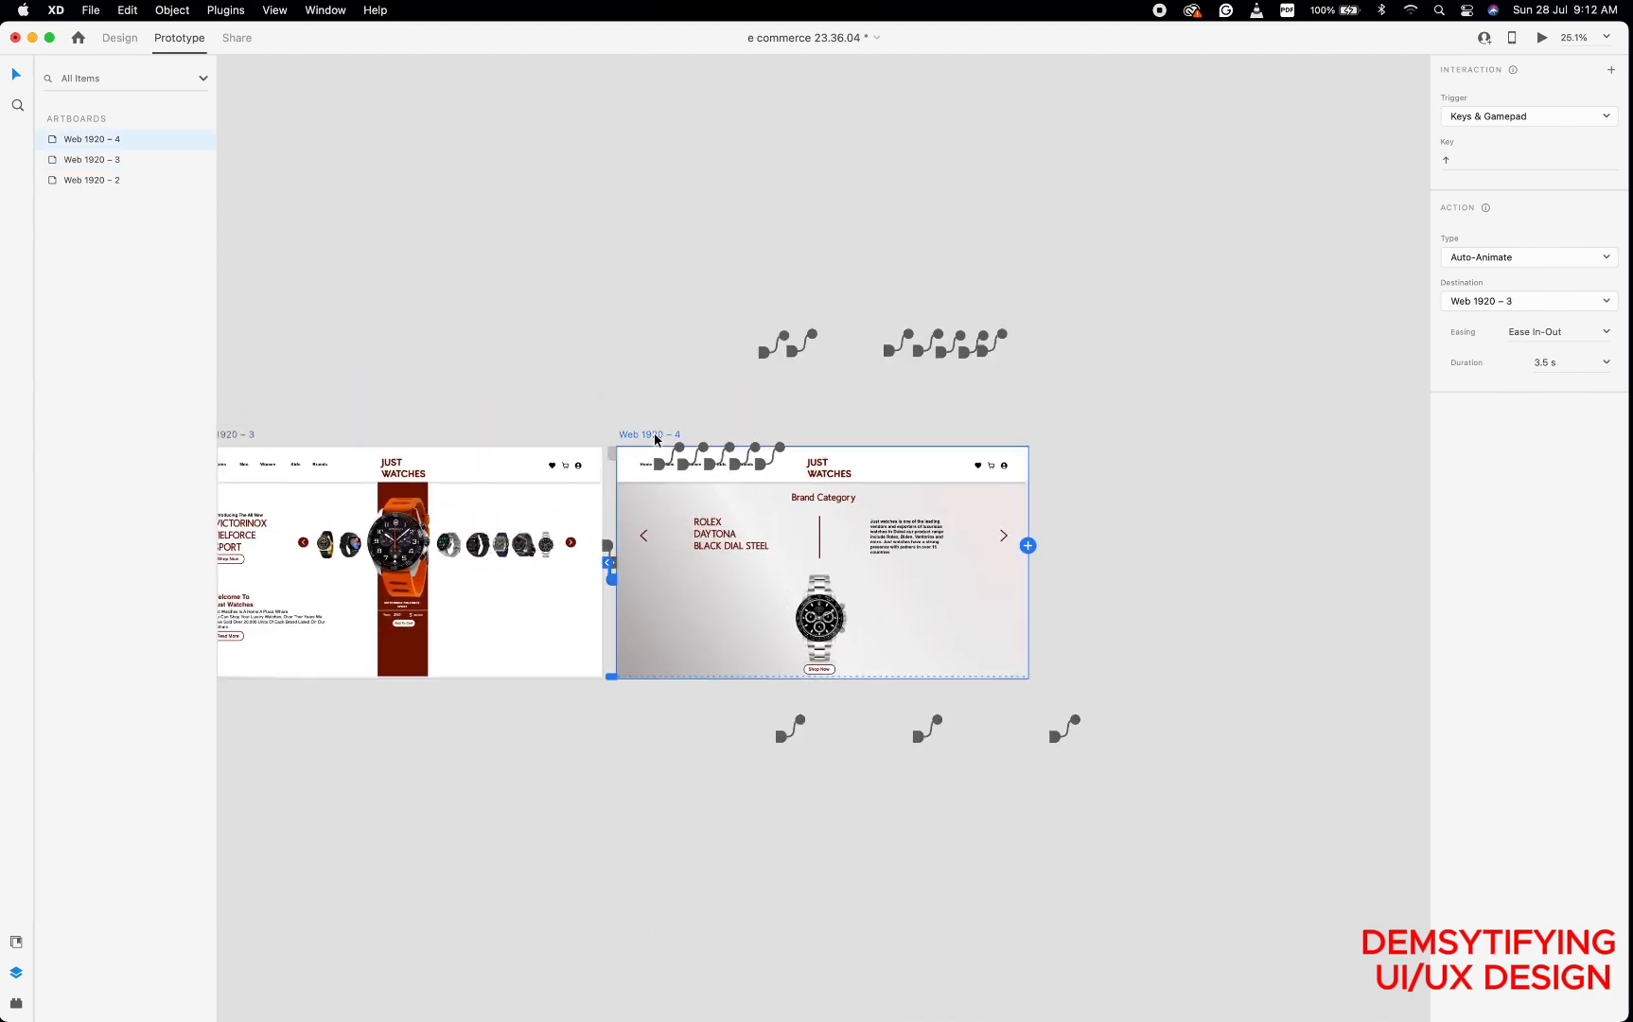
{"action": "left_click", "coordinate": [120, 38]}
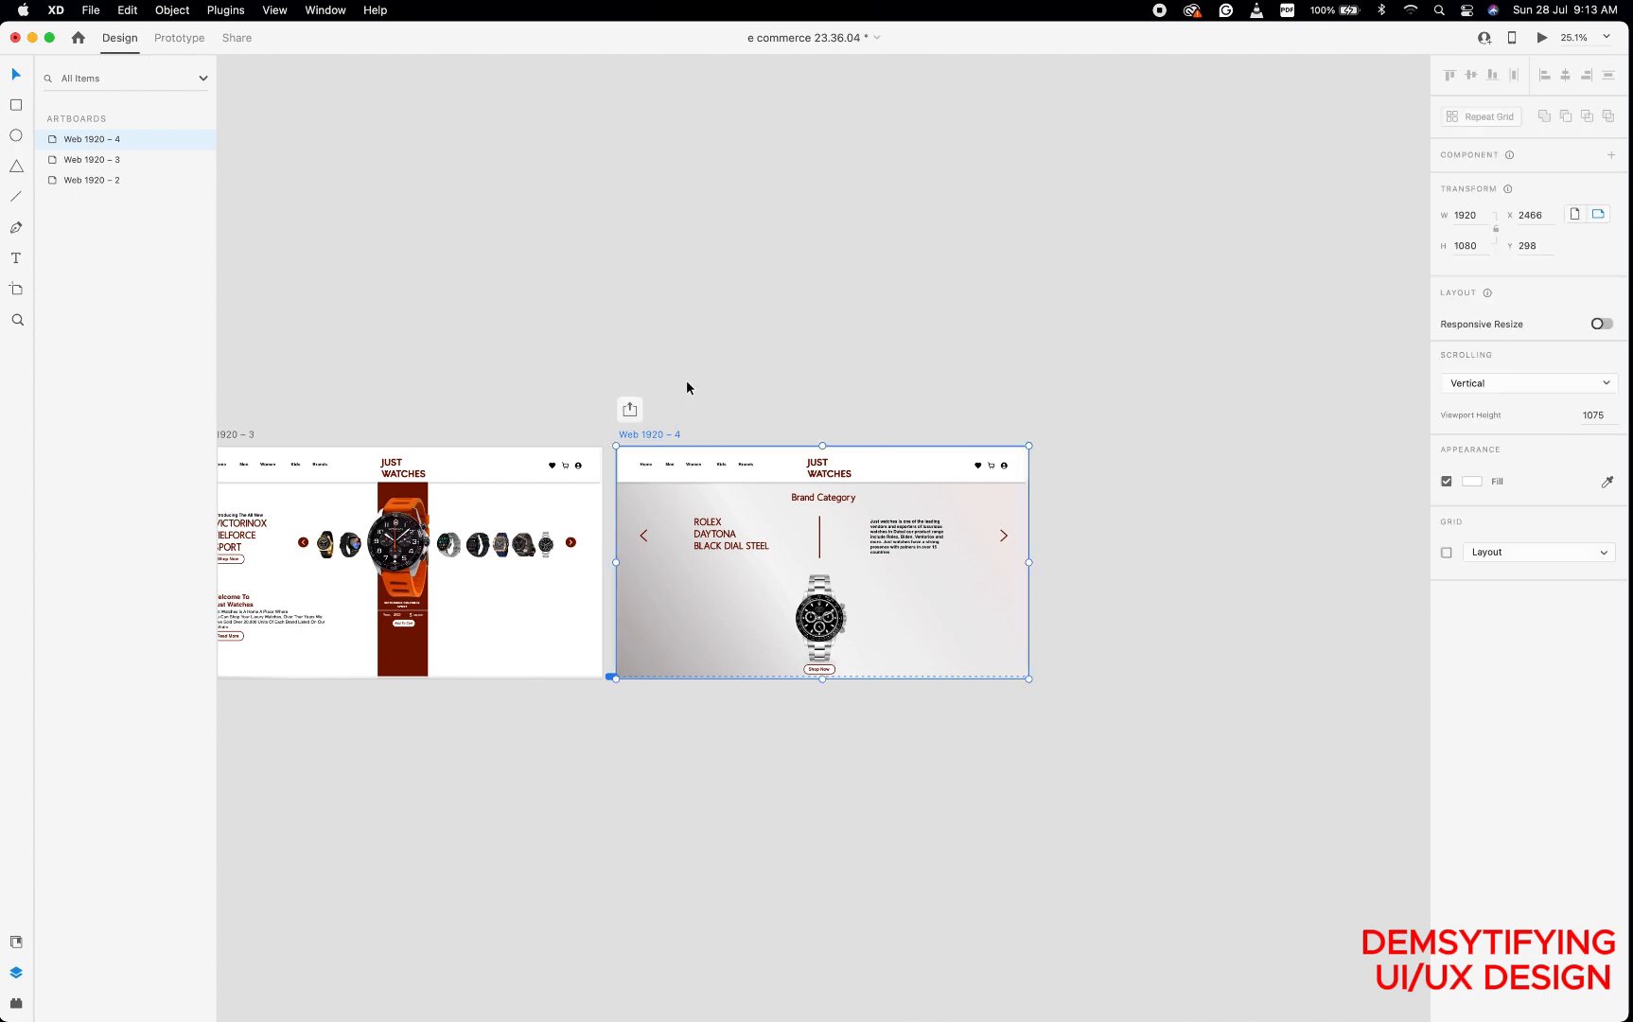
{"action": "scroll", "coordinate": [714, 438], "scroll_direction": "down", "scroll_amount": 2}
{"action": "scroll", "coordinate": [715, 437], "scroll_direction": "right", "scroll_amount": 3}
{"action": "scroll", "coordinate": [713, 436], "scroll_direction": "down", "scroll_amount": 1}
{"action": "scroll", "coordinate": [713, 437], "scroll_direction": "right", "scroll_amount": 1}
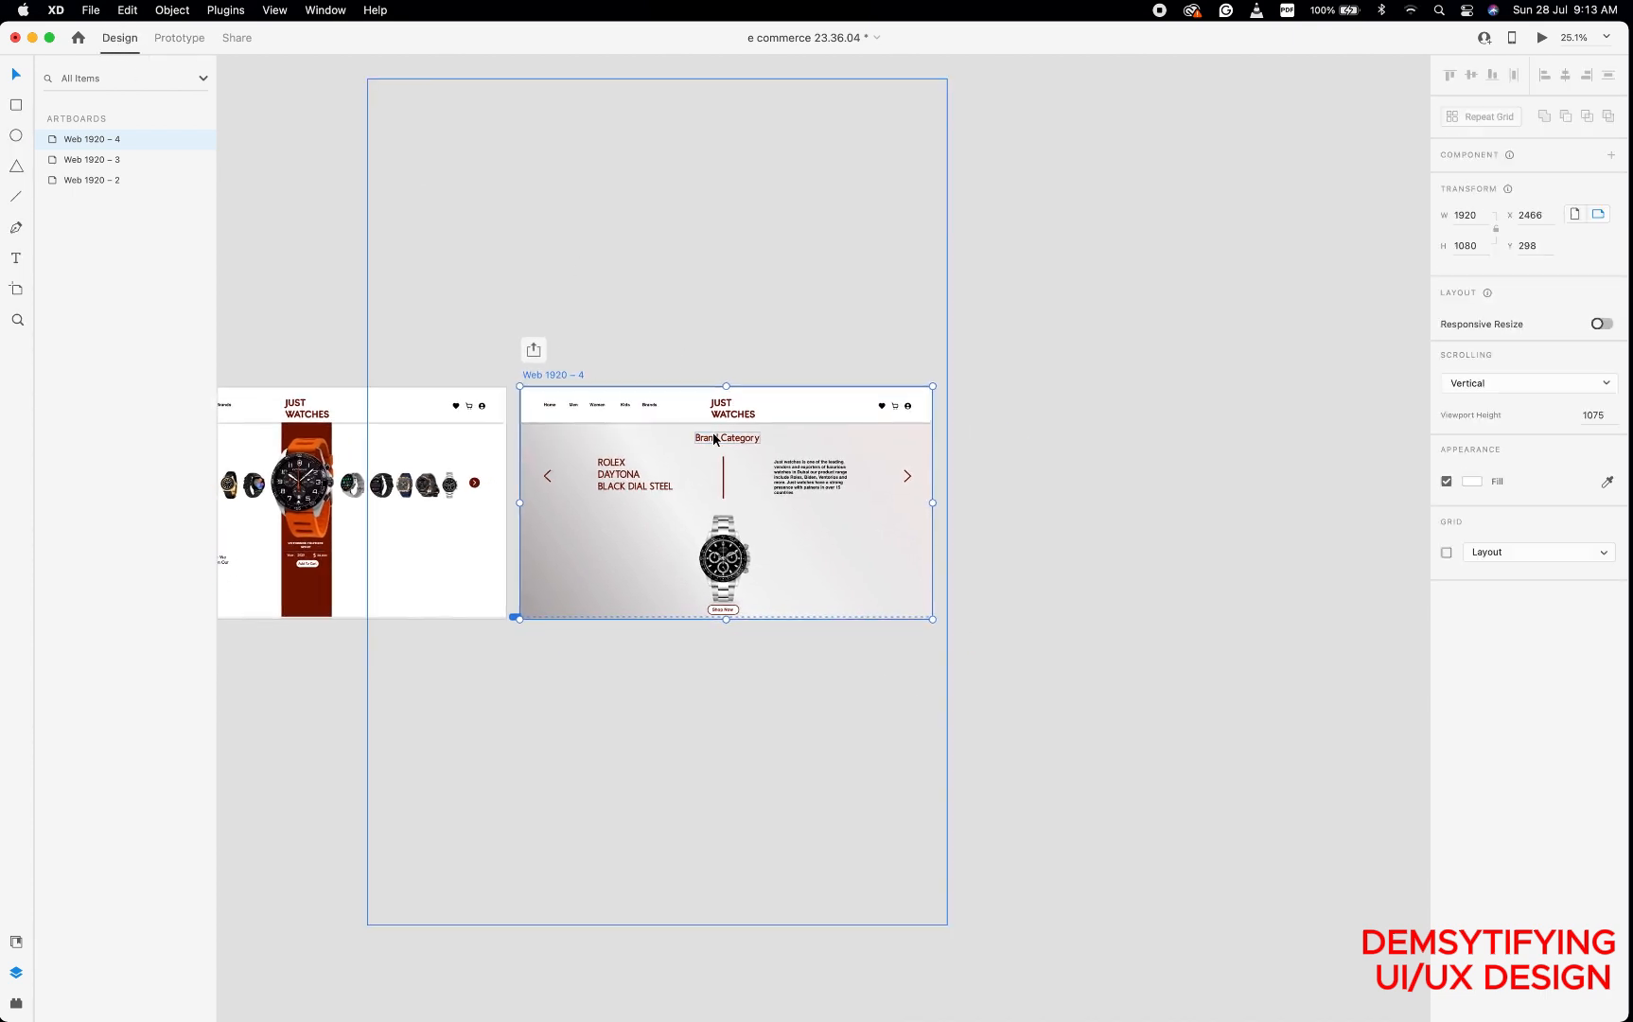
{"action": "key", "text": "super+d"}
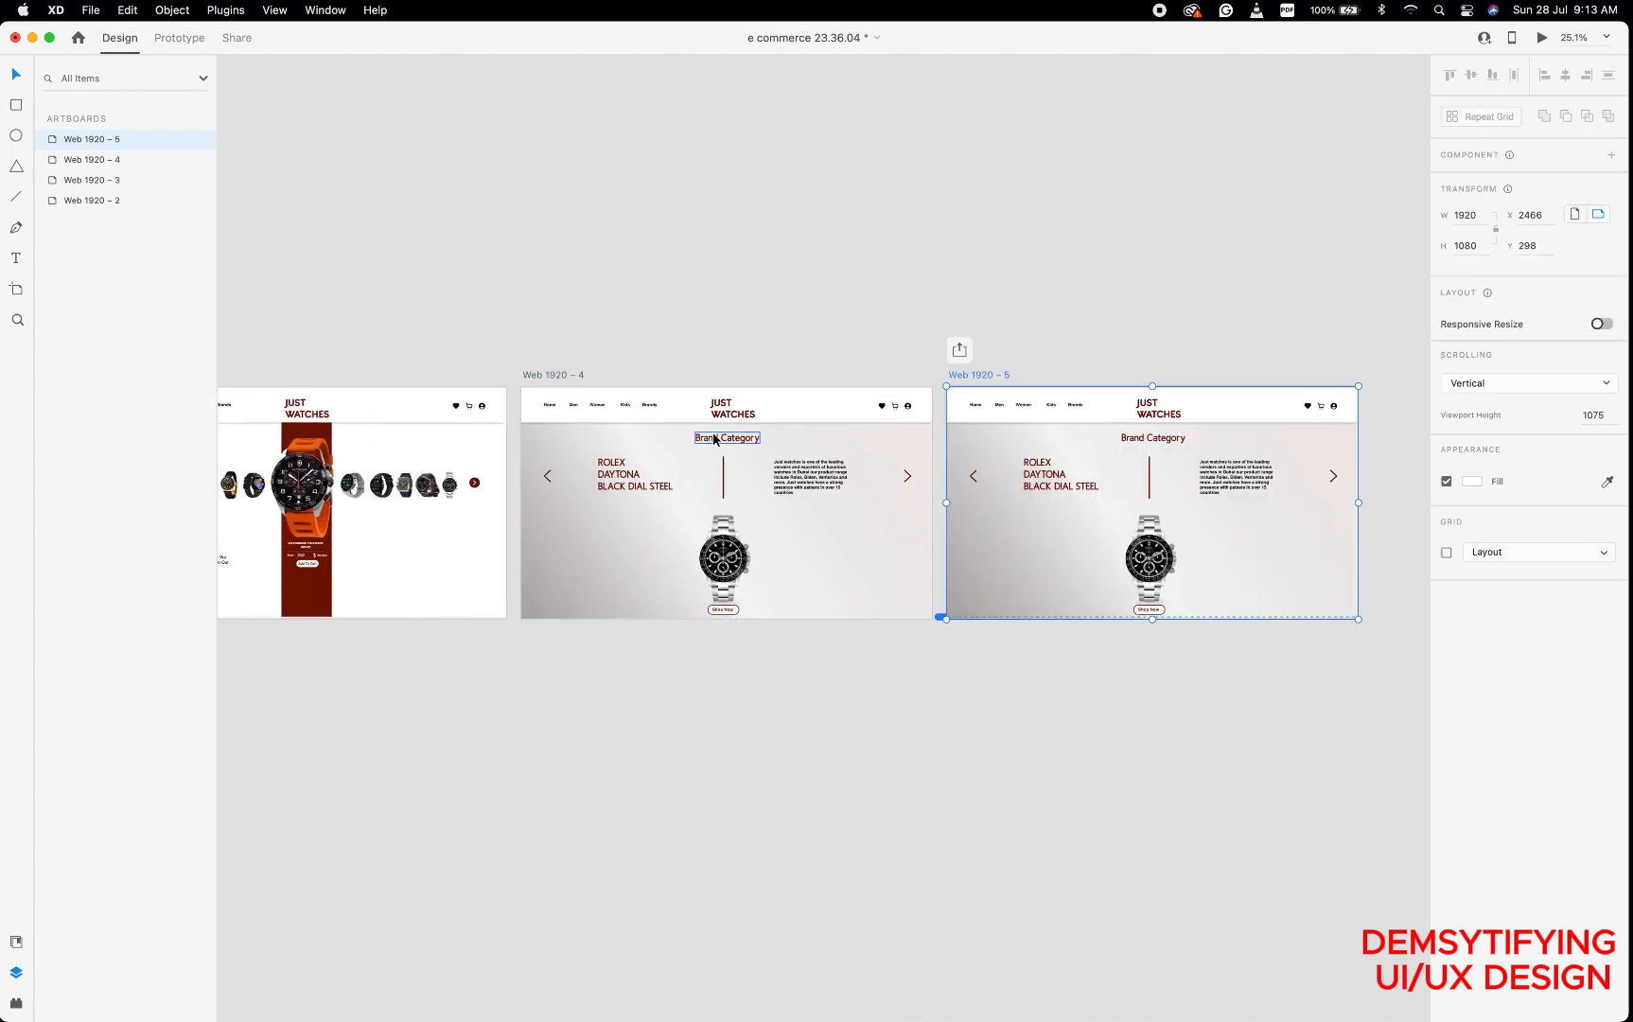
Move the fulljob group in Web 1920 – 5 up to about X -701, Y -2407, bringing the product tiles under the navigation bar.
{"action": "scroll", "coordinate": [959, 487], "scroll_direction": "down", "scroll_amount": 3}
{"action": "scroll", "coordinate": [958, 487], "scroll_direction": "right", "scroll_amount": 3}
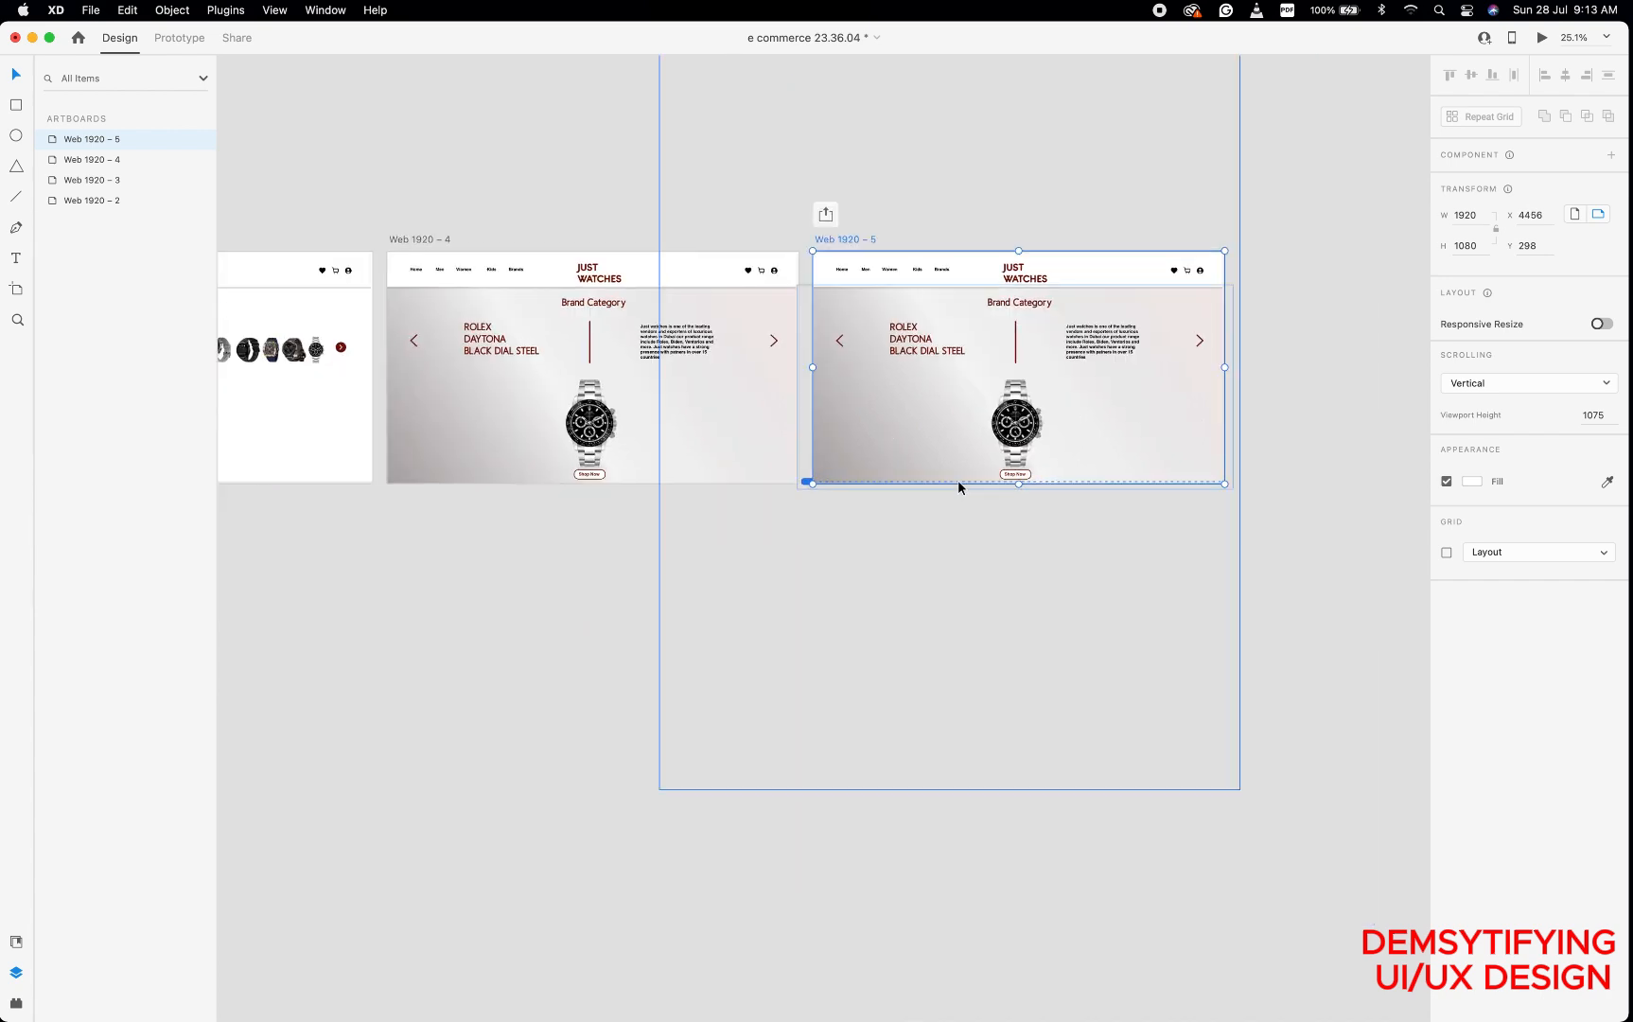
{"action": "left_click", "coordinate": [1090, 443]}
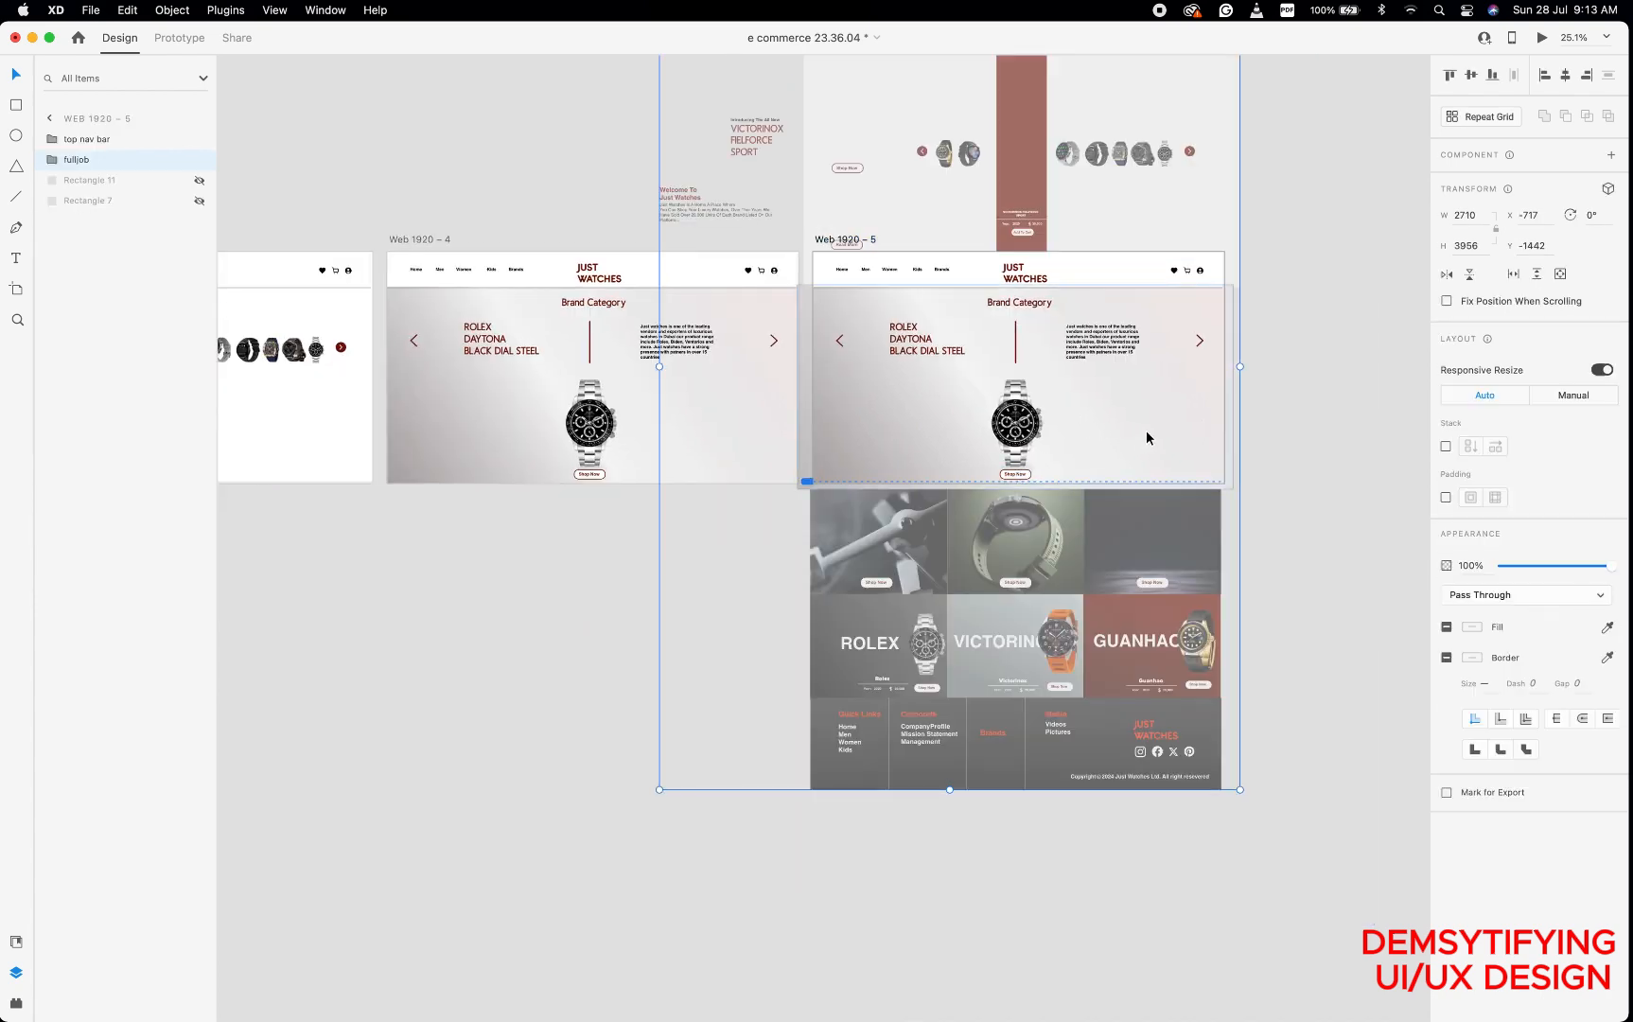
{"action": "left_click_drag", "start_coordinate": [1145, 436], "coordinate": [1151, 231]}
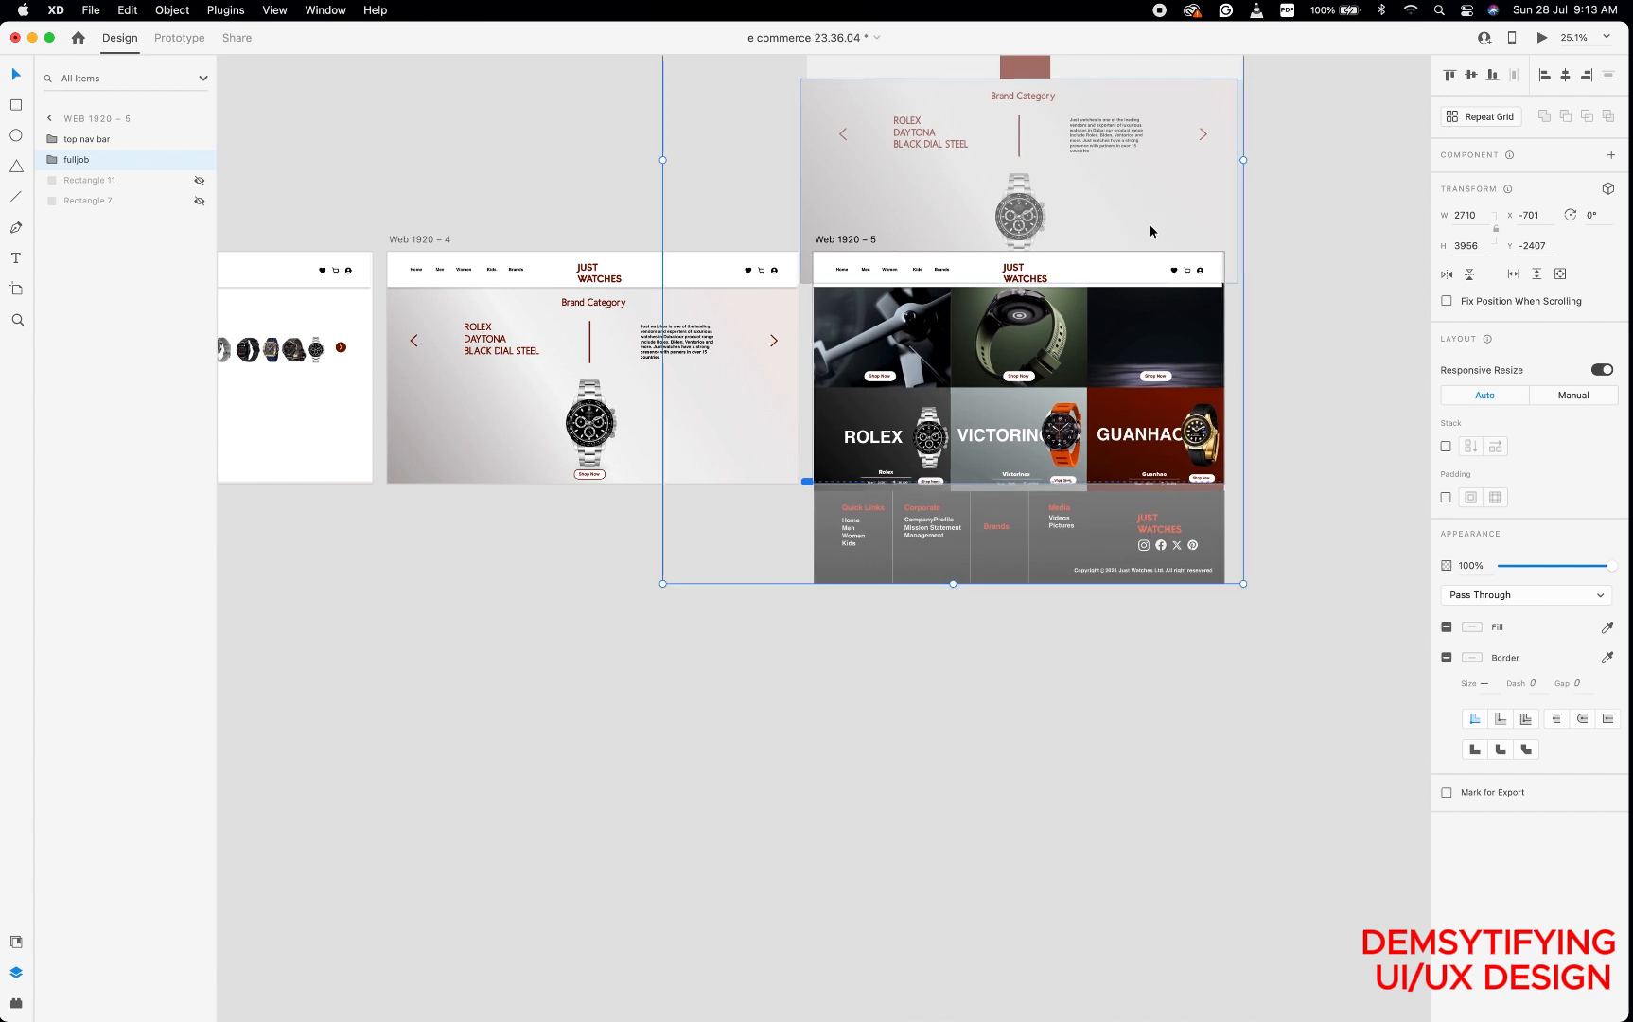
Move the first product tile's image (Mask Group 4) in Web 1920 – 4 horizontally out of the tile row to X -740.
{"action": "left_click", "coordinate": [512, 419]}
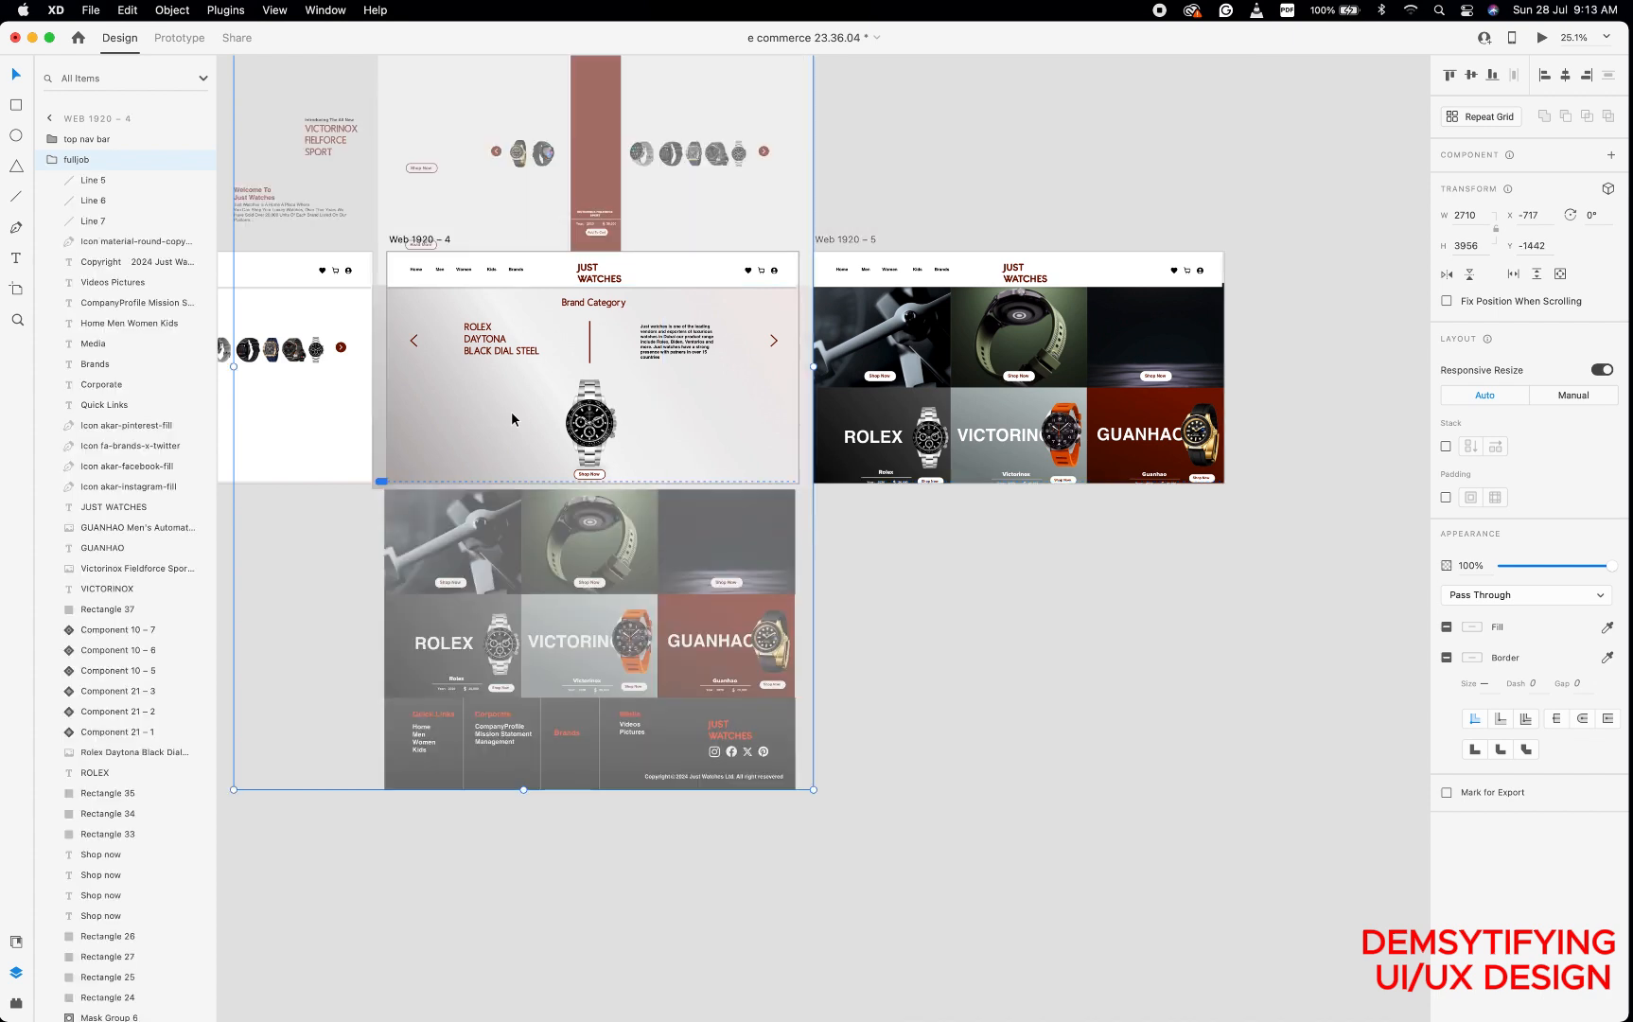
{"action": "scroll", "coordinate": [510, 411], "scroll_direction": "left", "scroll_amount": 3}
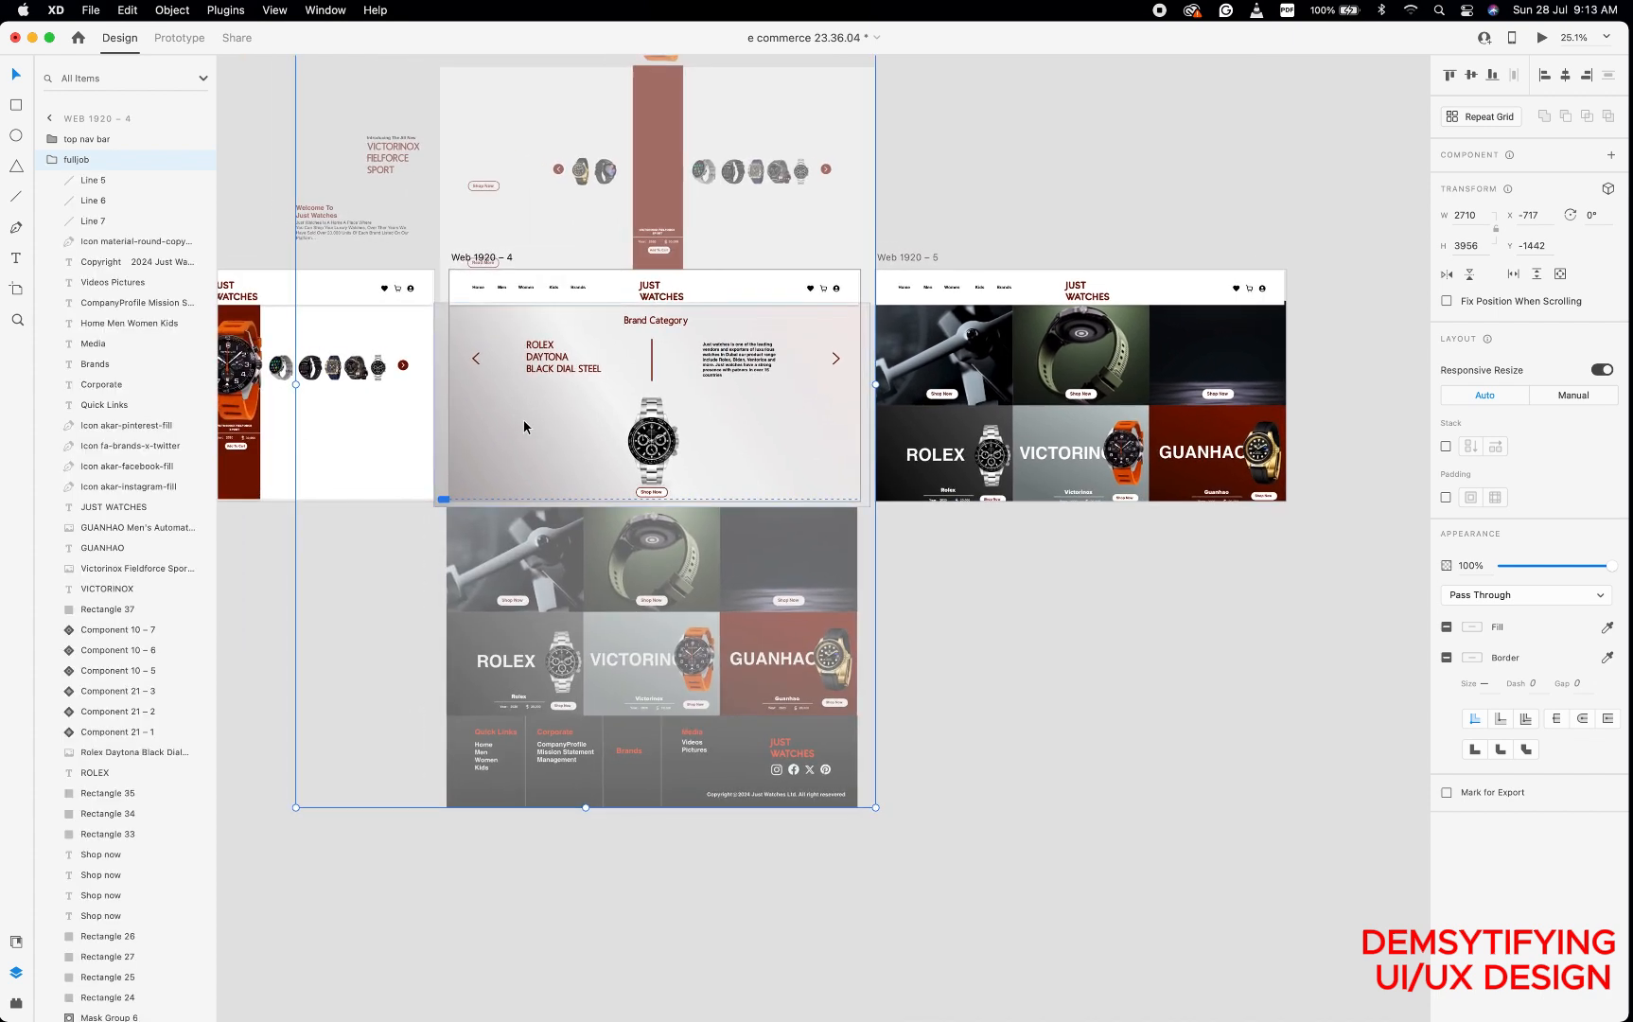
{"action": "double_click", "coordinate": [549, 543]}
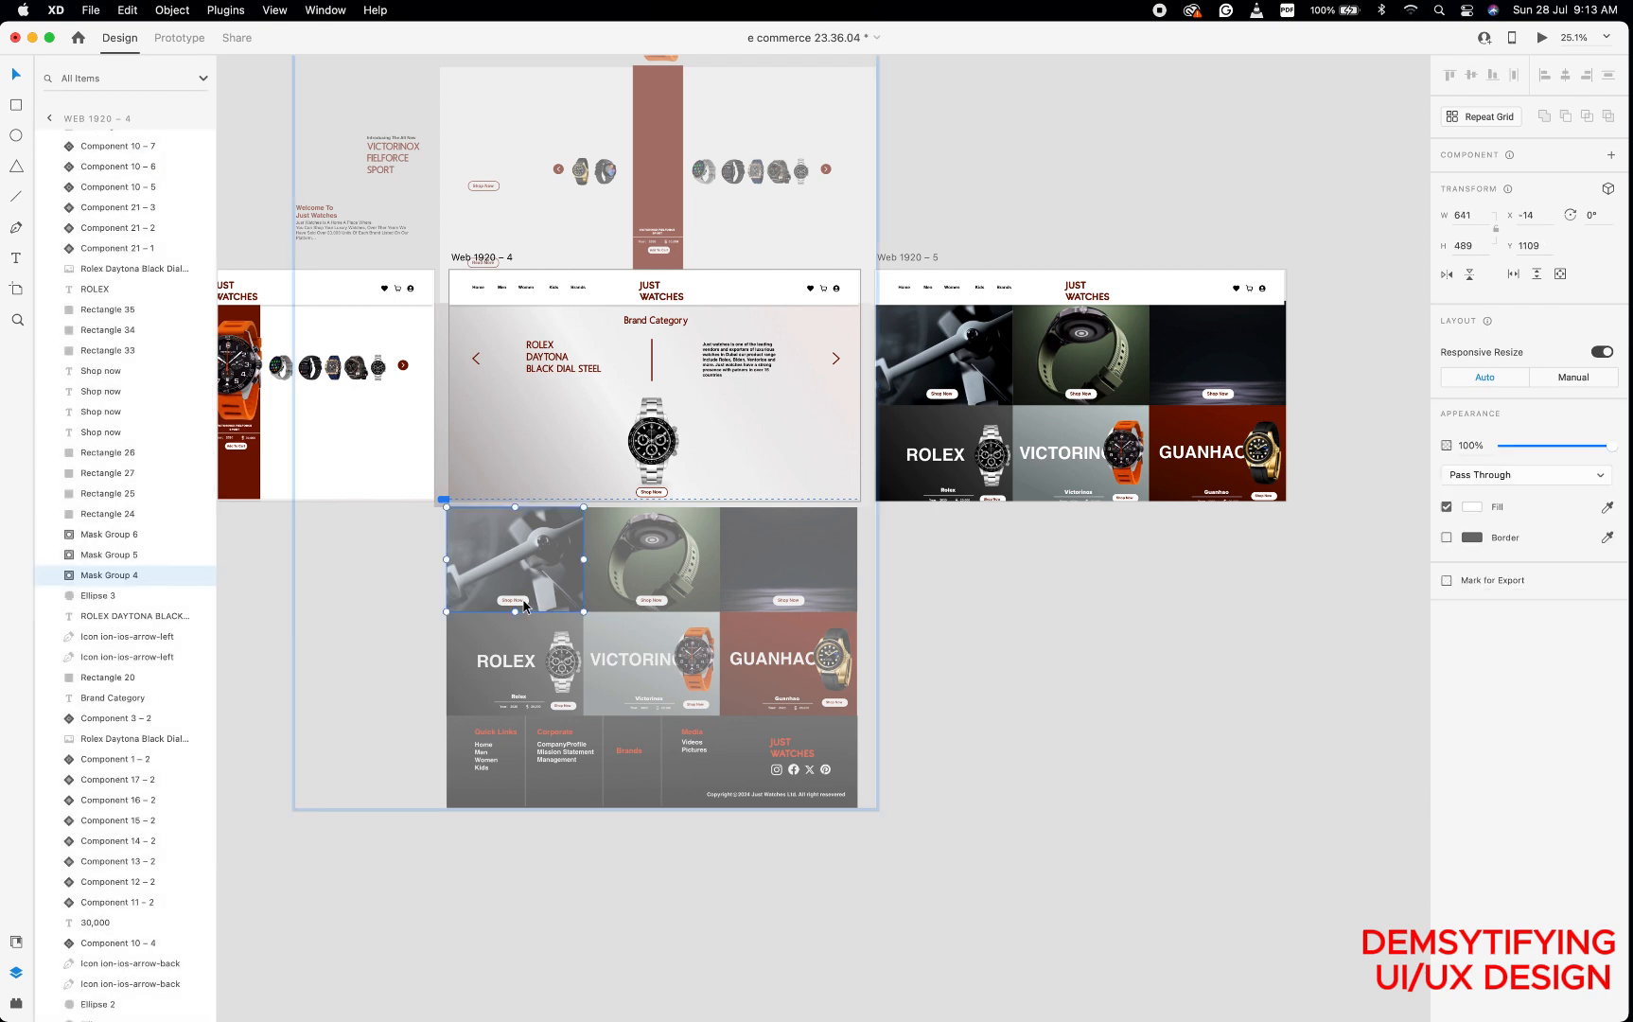
{"action": "left_click_drag", "start_coordinate": [534, 565], "coordinate": [377, 565]}
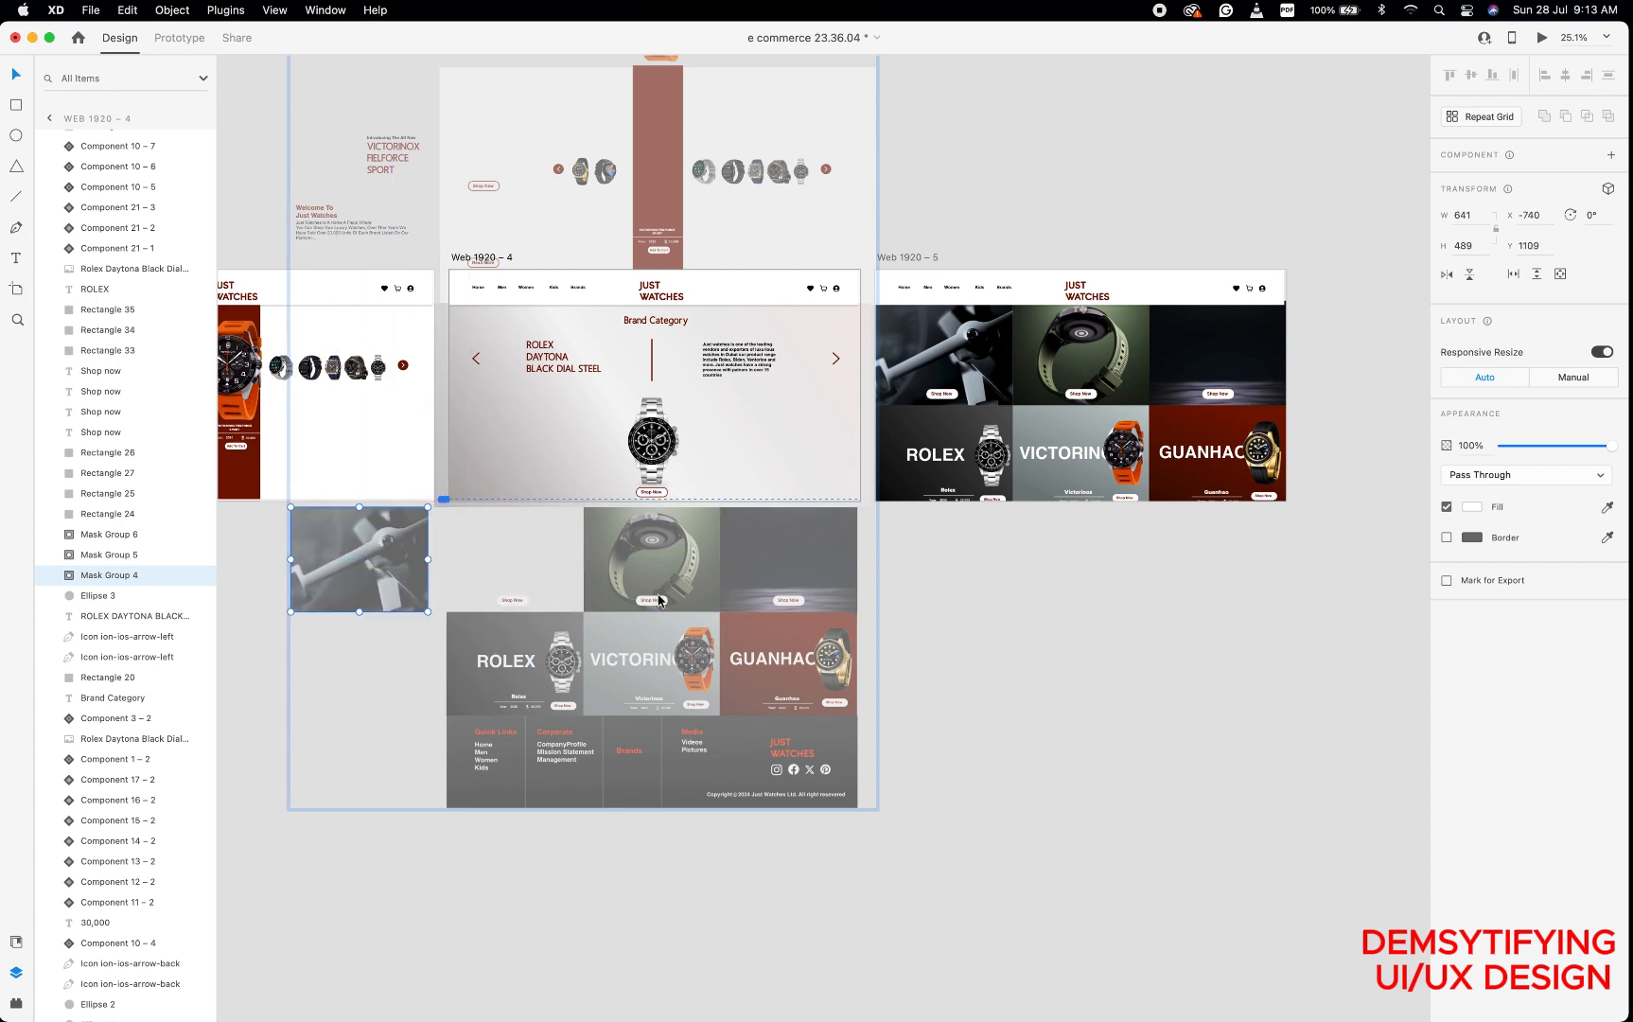
{"action": "left_click", "coordinate": [773, 566]}
{"action": "double_click", "coordinate": [773, 561]}
{"action": "left_click_drag", "start_coordinate": [773, 561], "coordinate": [943, 566]}
{"action": "key", "text": "super+z"}
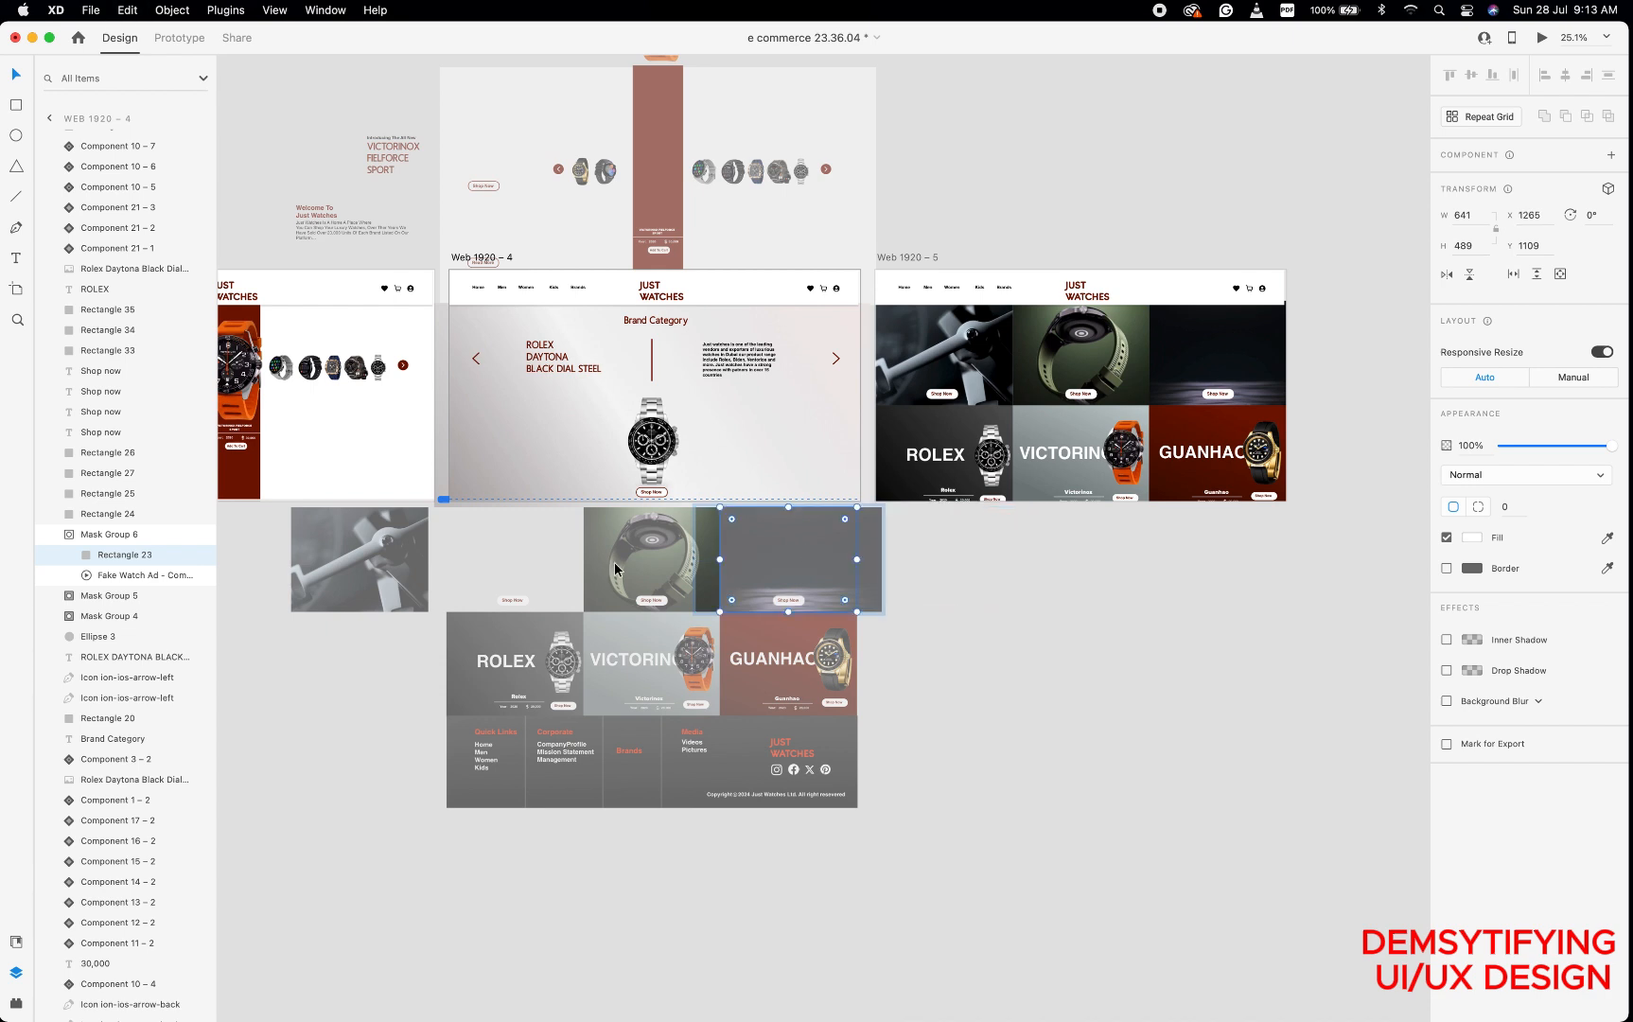
{"action": "left_click", "coordinate": [566, 476]}
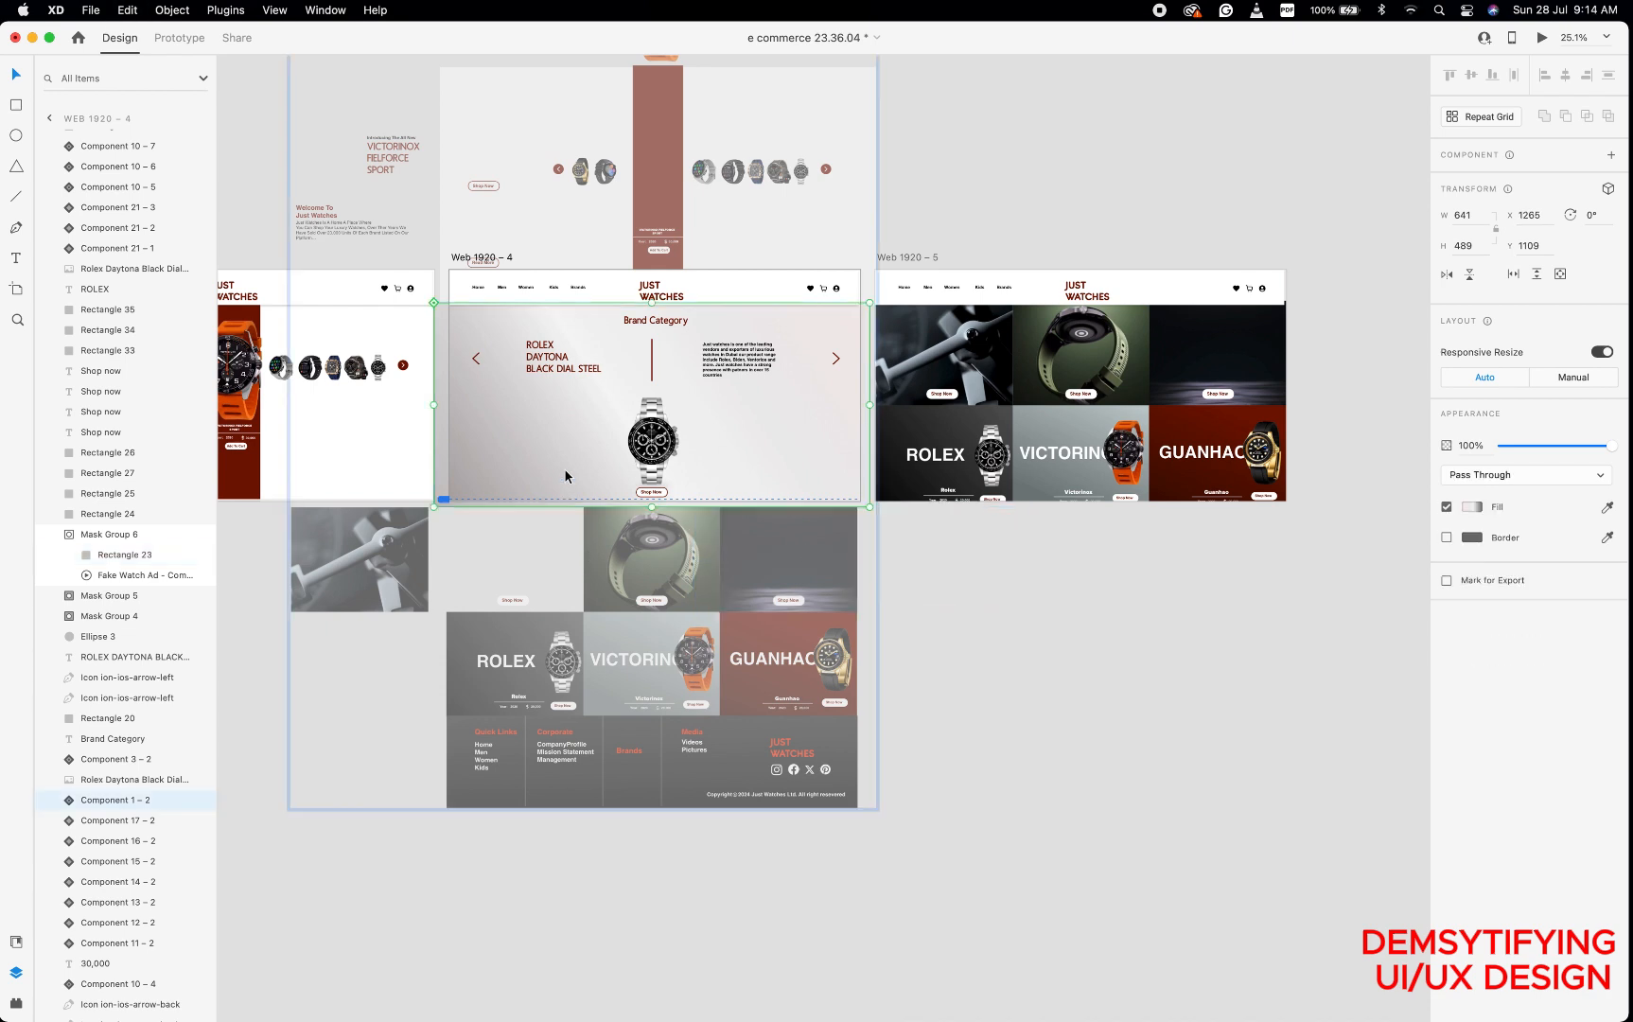
Move the Fake Watch Ad video of the third tile in Web 1920 – 4 outside the artboard to about X 1966, Y 1127.
{"action": "double_click", "coordinate": [776, 560]}
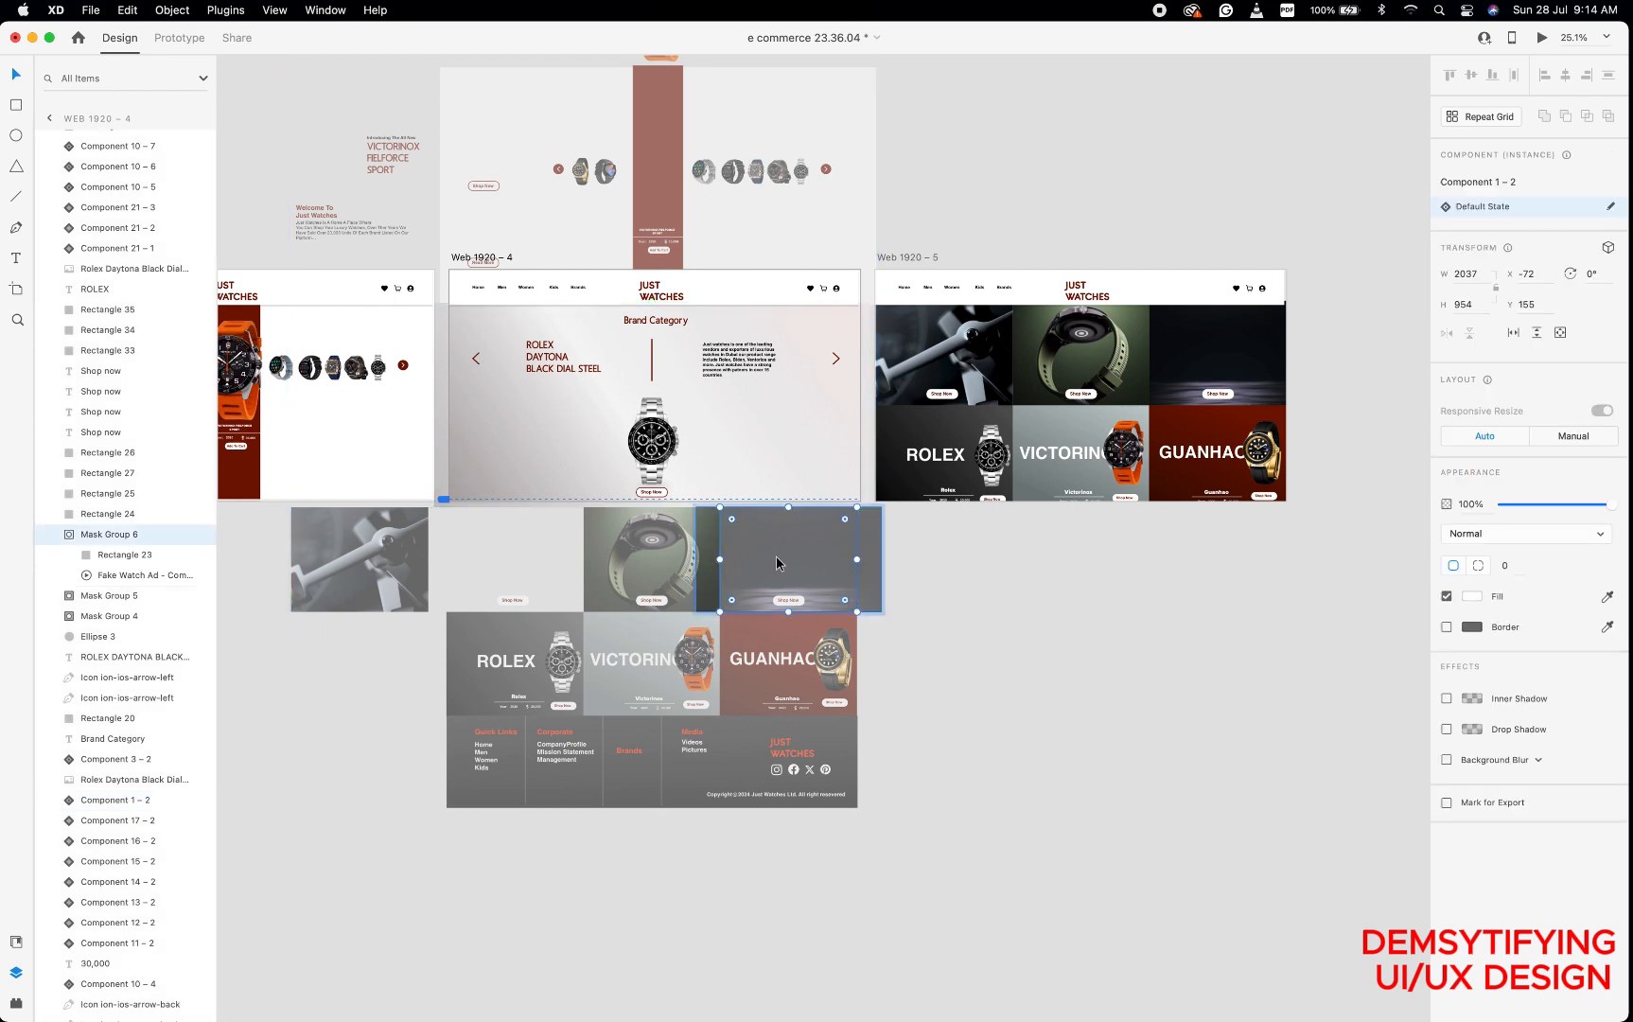
{"action": "left_click", "coordinate": [814, 559]}
{"action": "left_click_drag", "start_coordinate": [831, 558], "coordinate": [951, 566]}
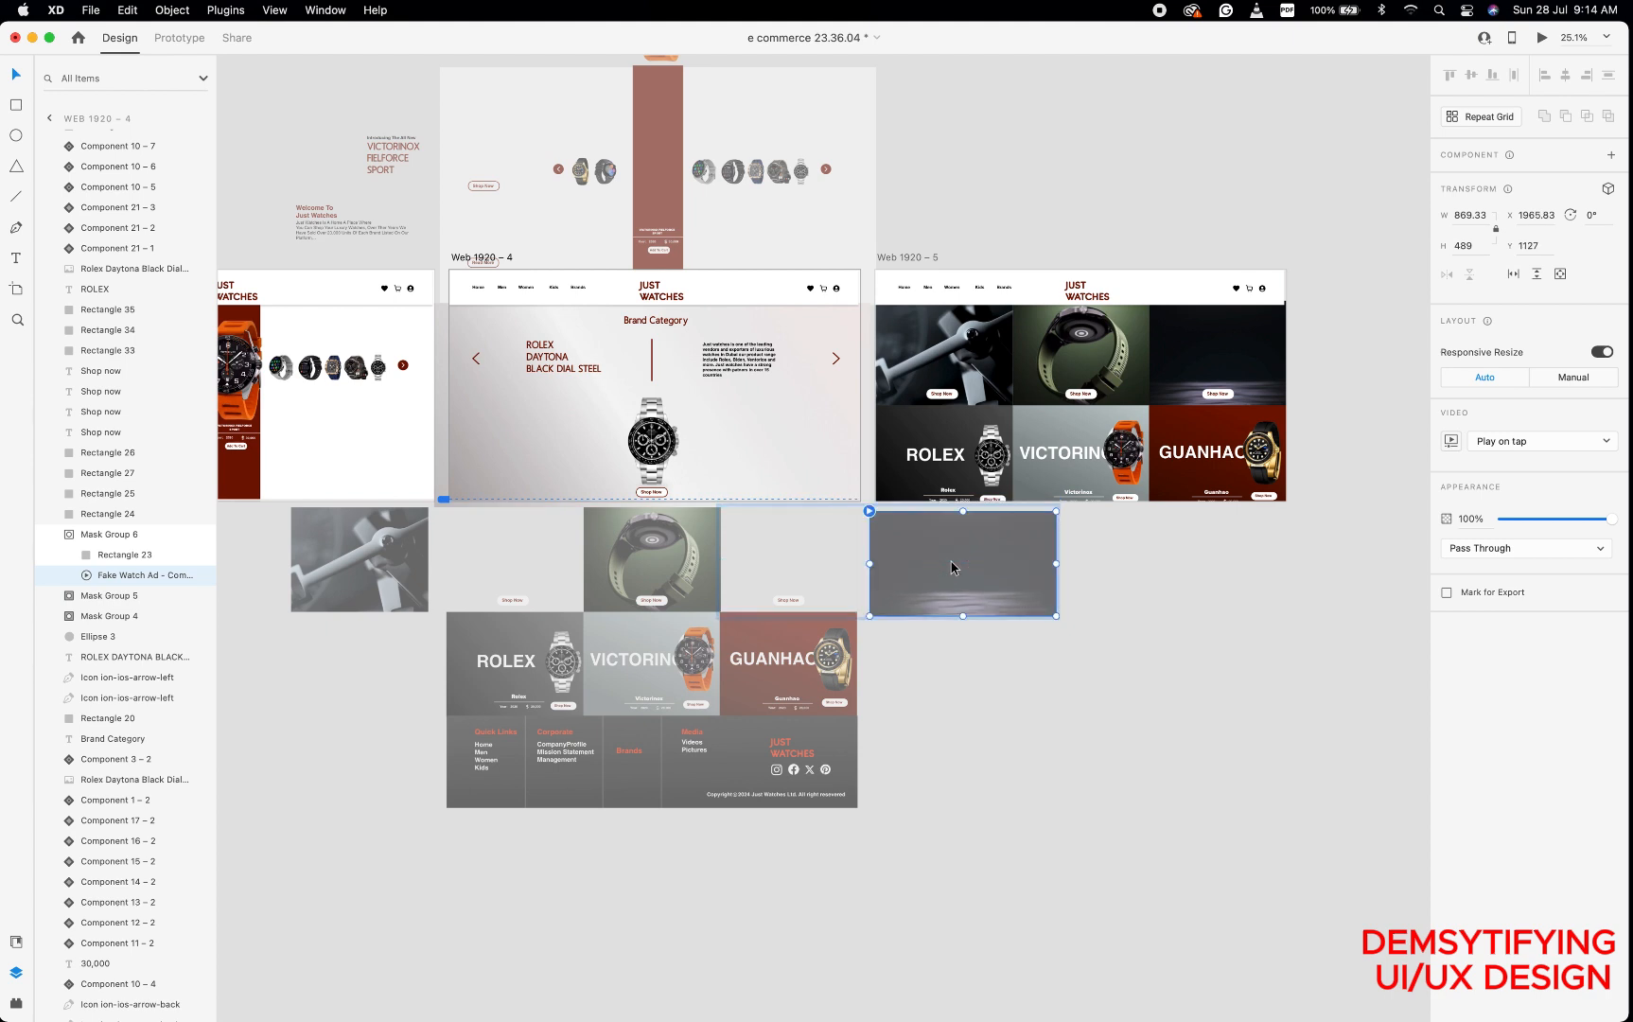
Move the Rolex tile's watch image and ROLEX title together outside the Web 1920 – 4 artboard to about X -528.
{"action": "left_click", "coordinate": [570, 663]}
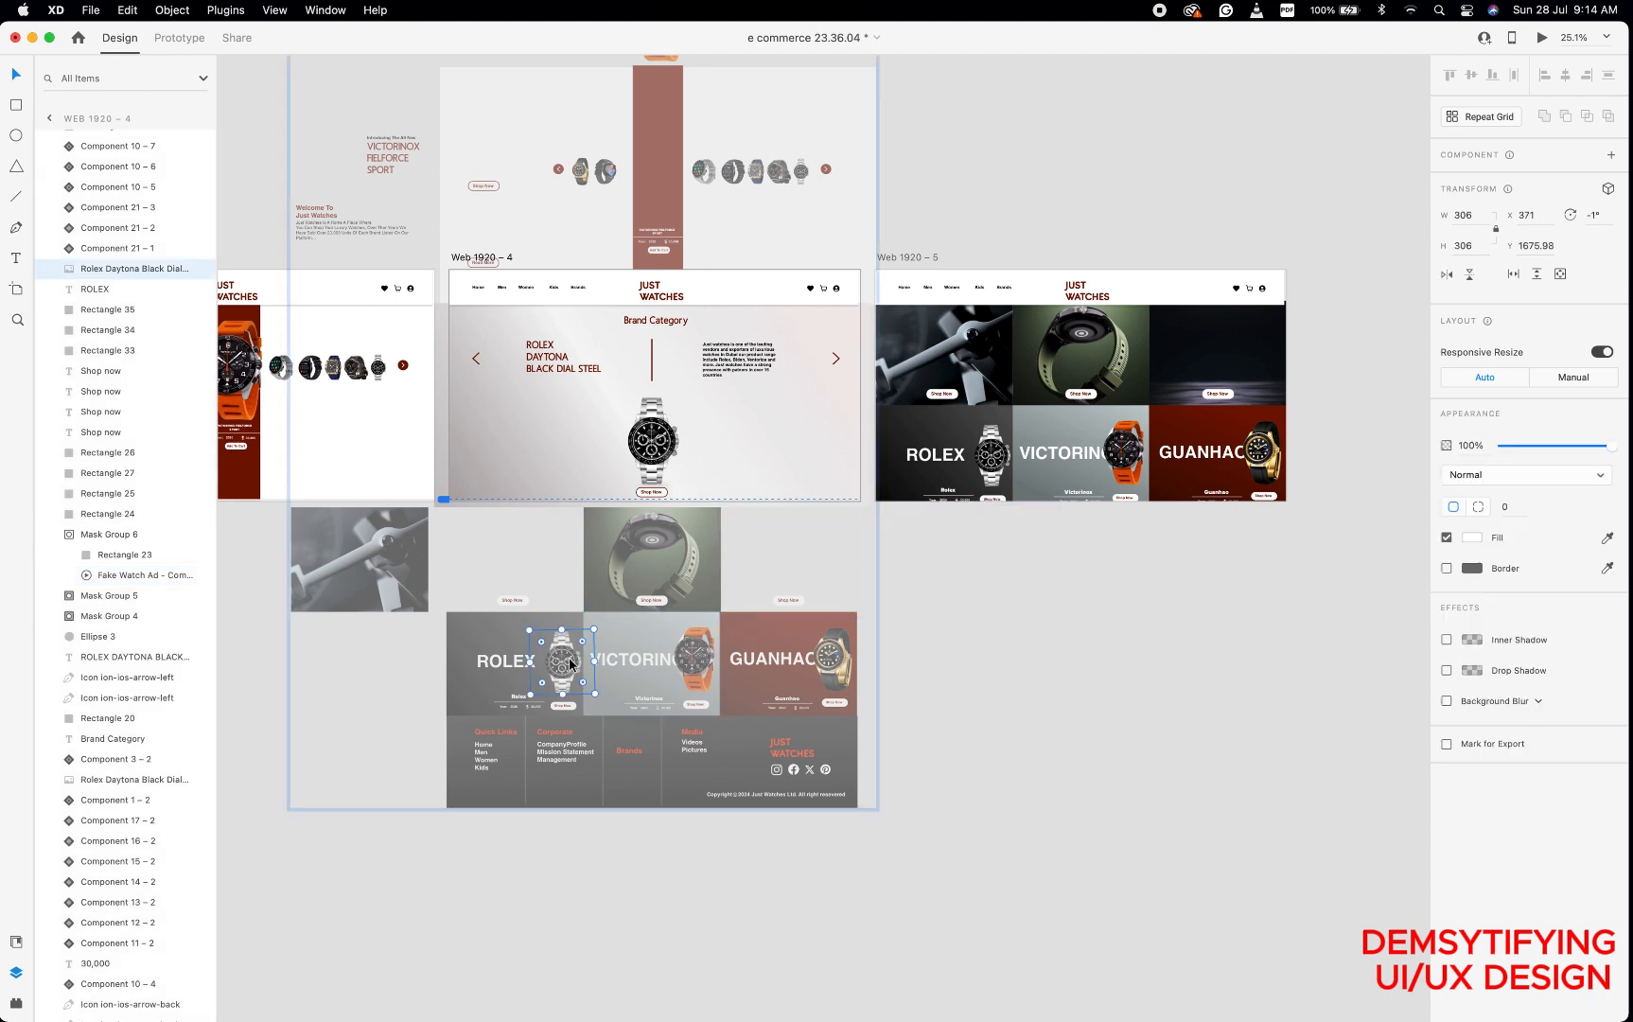
{"action": "left_click", "coordinate": [512, 667], "text": "shift"}
{"action": "left_click_drag", "start_coordinate": [529, 660], "coordinate": [419, 662]}
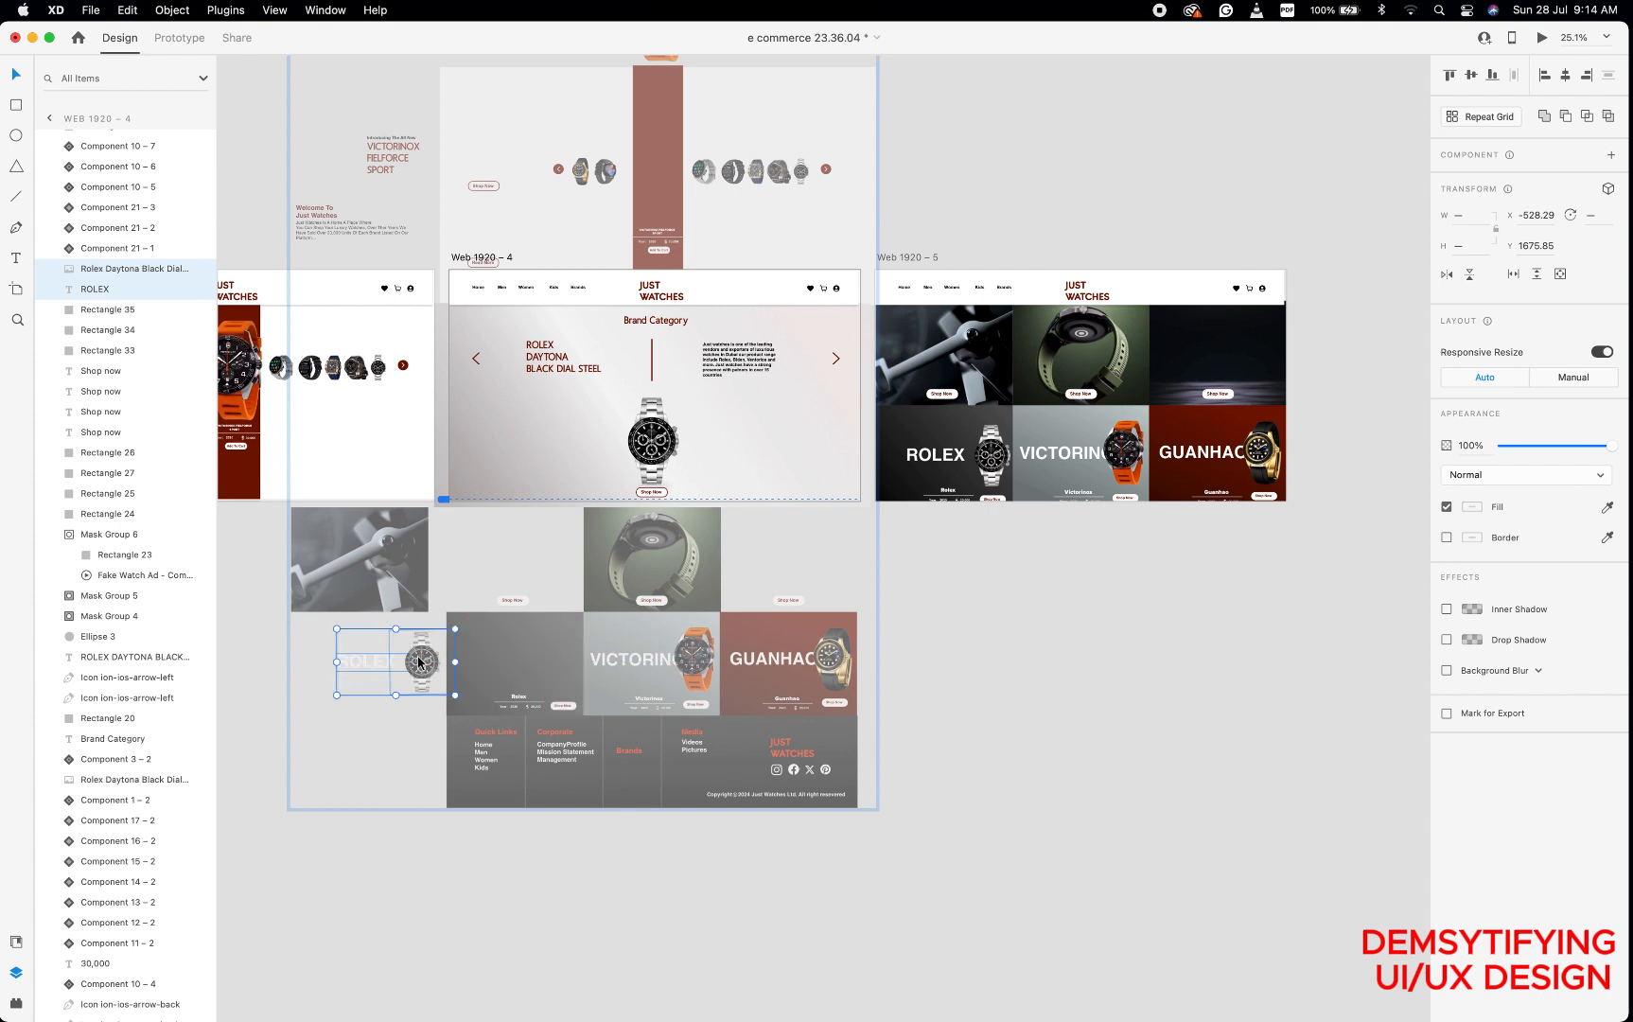
Move the GUANHAO title and its watch image together outside the Web 1920 – 4 artboard to X 1920, Y 1667.
{"action": "double_click", "coordinate": [760, 662]}
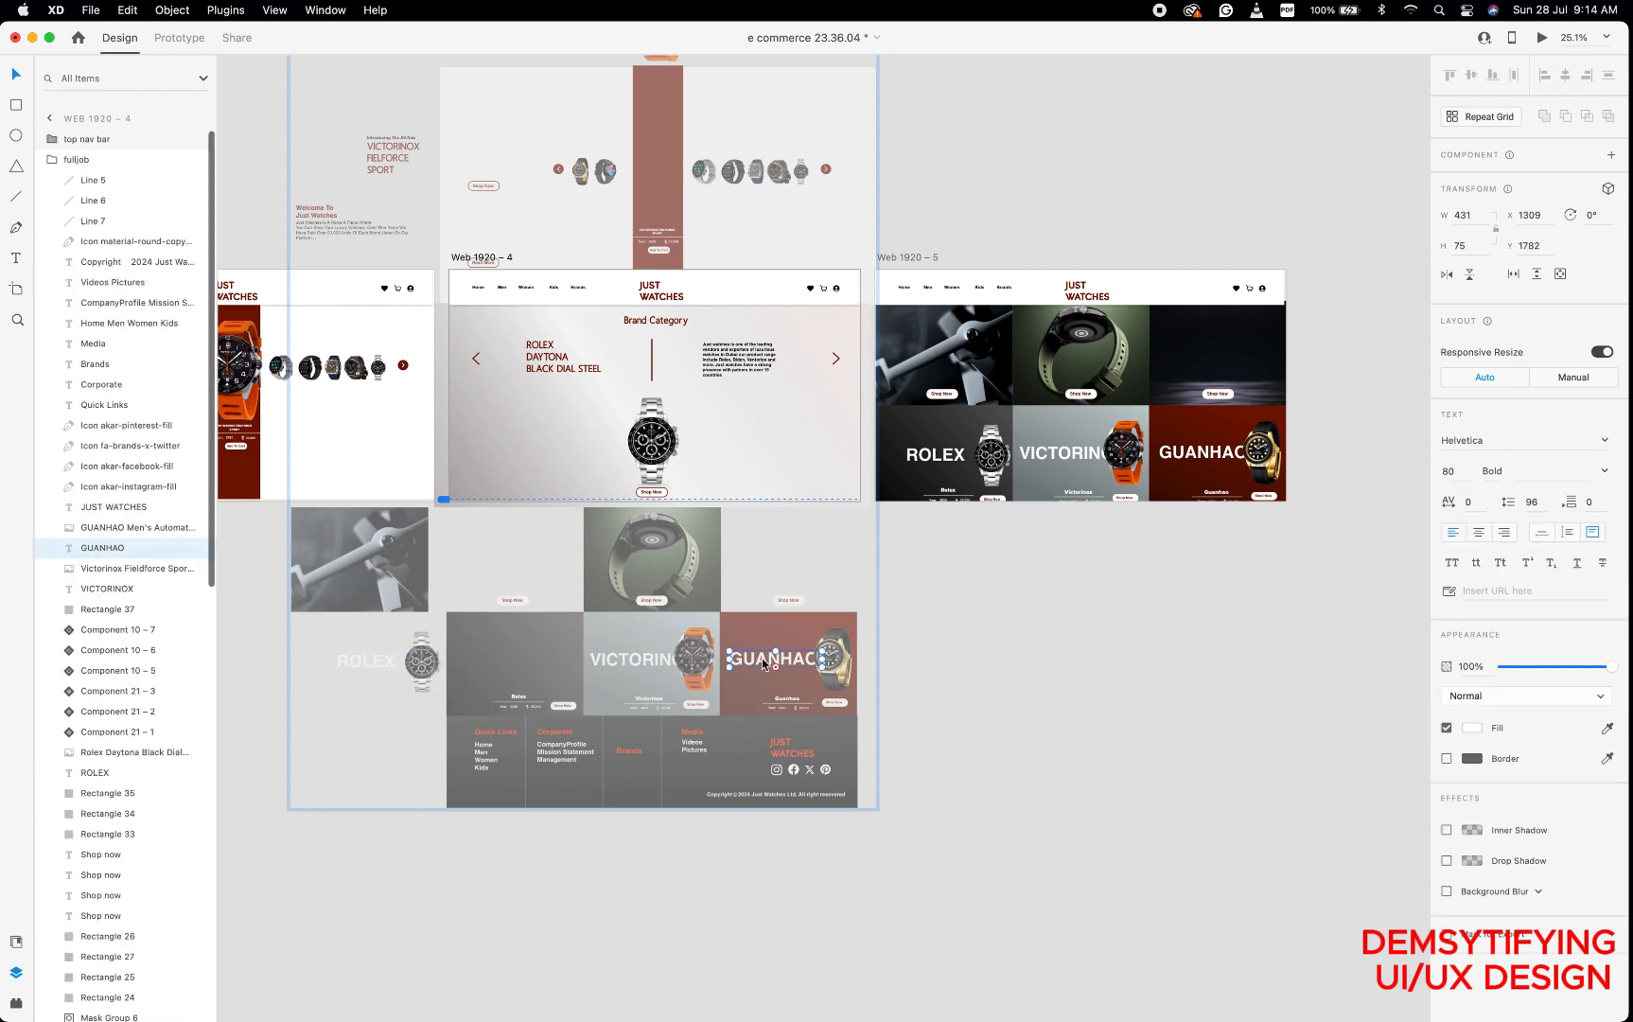
{"action": "key", "text": "Escape"}
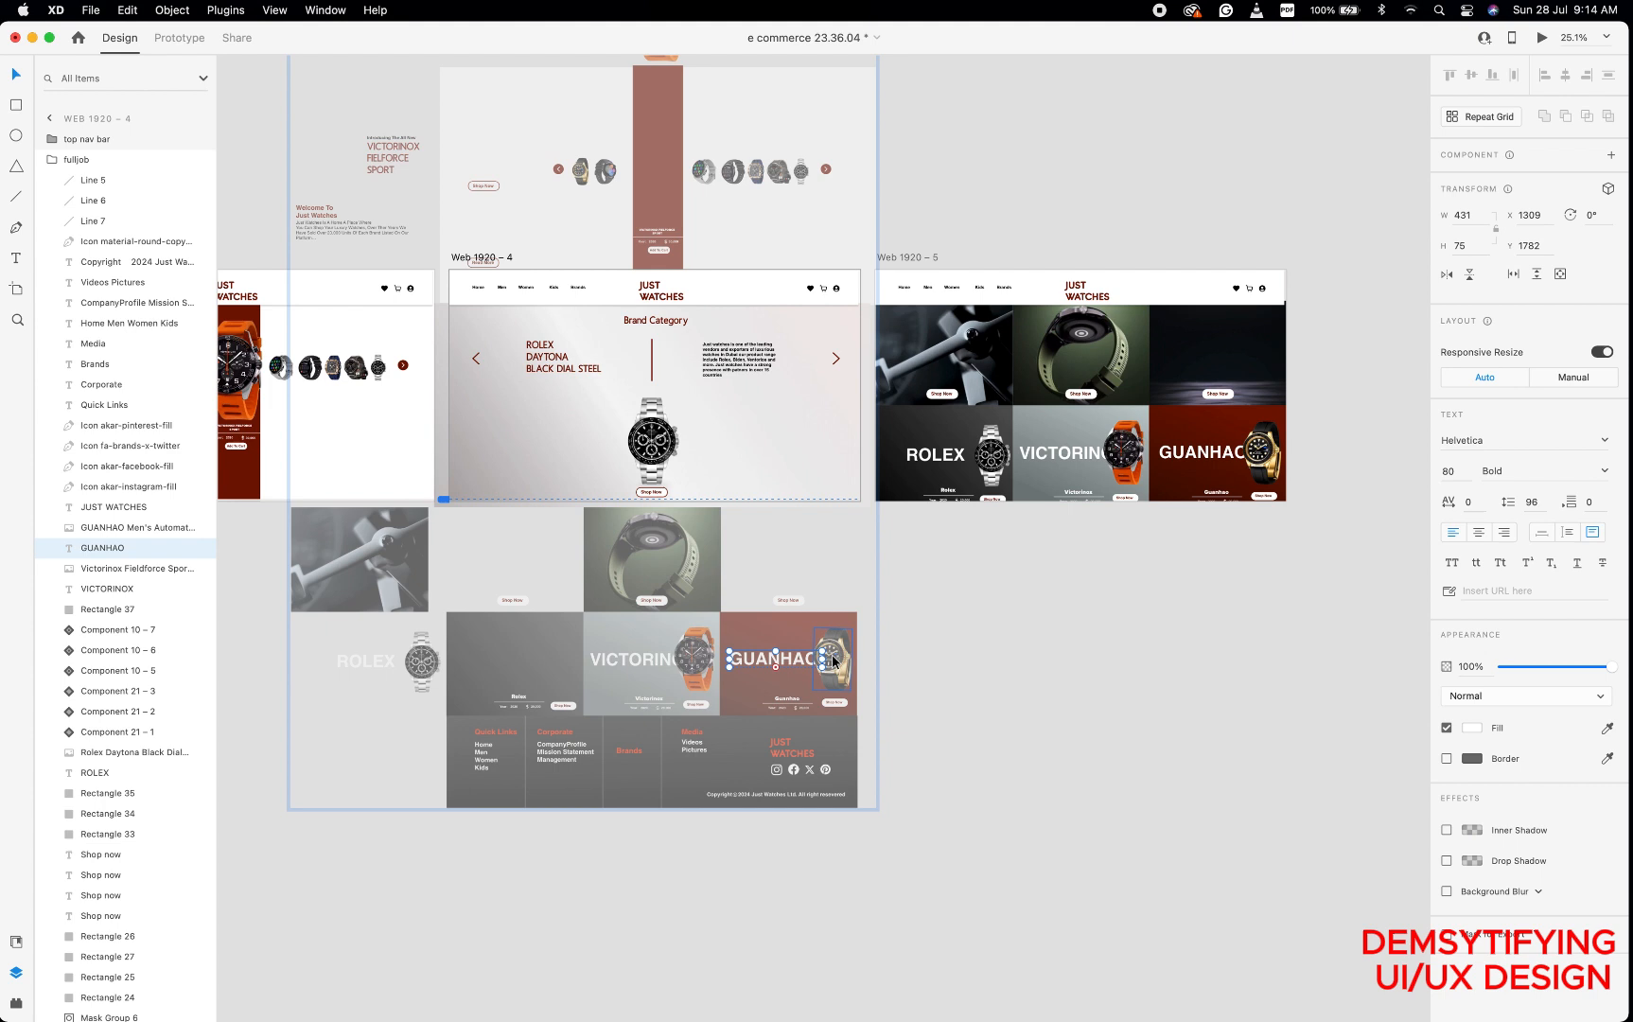
{"action": "left_click", "coordinate": [833, 660], "text": "shift"}
{"action": "left_click_drag", "start_coordinate": [833, 661], "coordinate": [962, 660]}
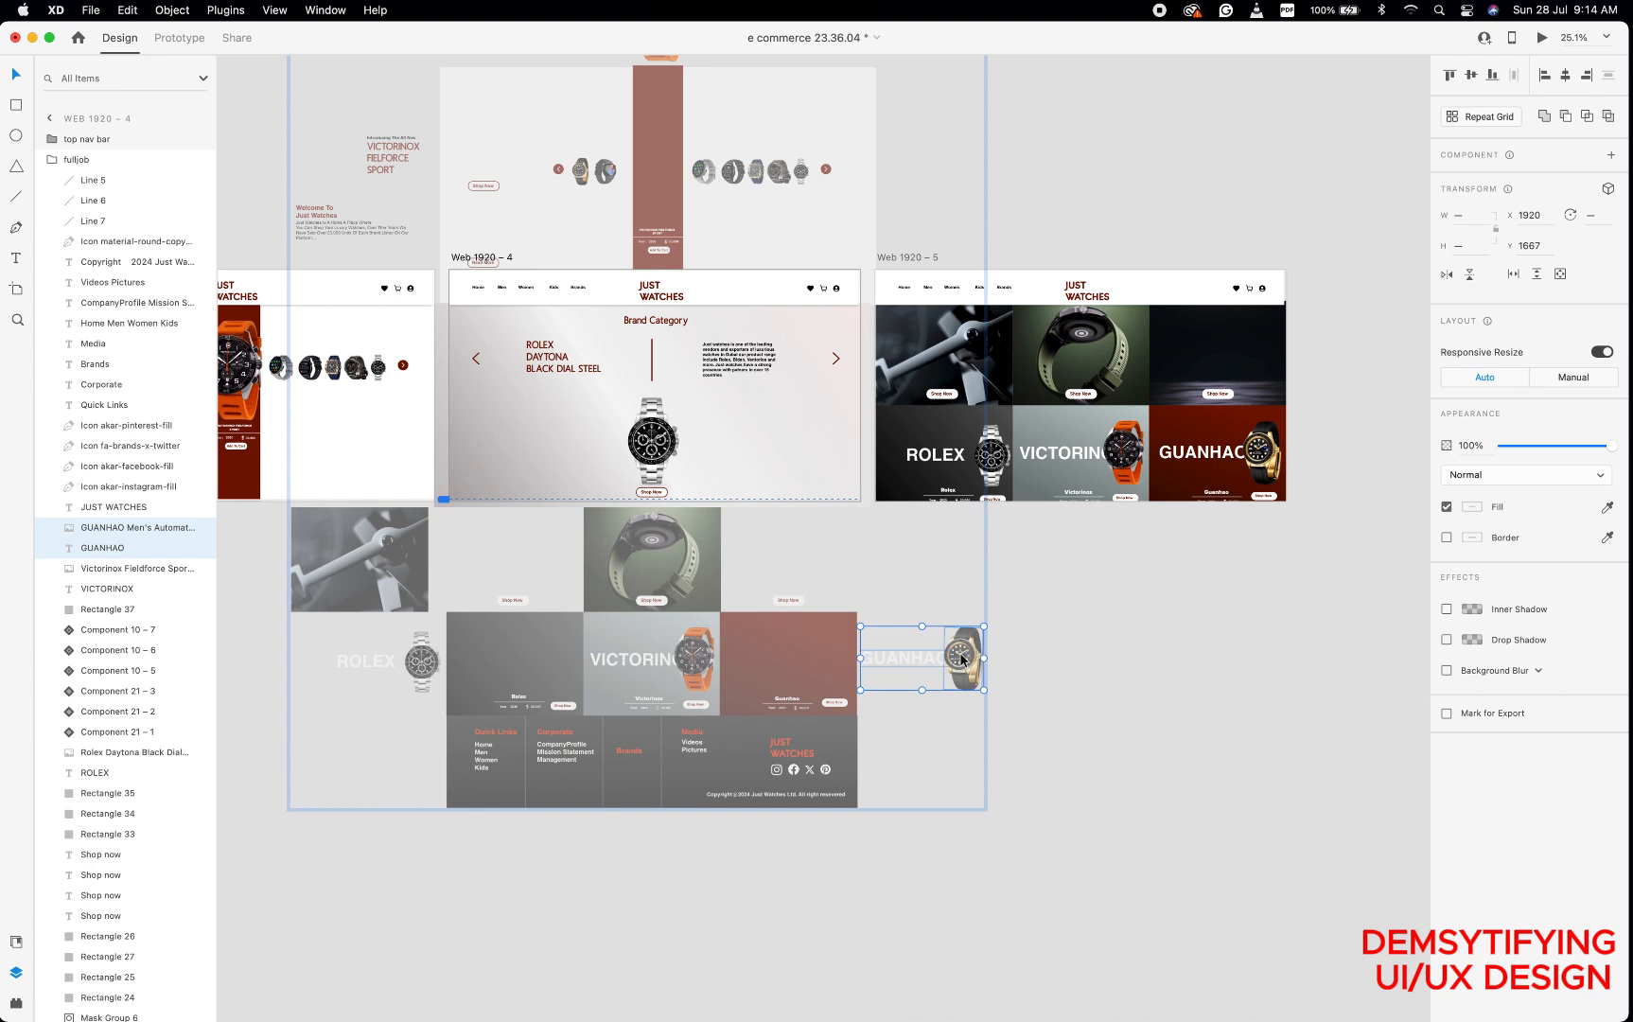
In Prototype mode, link Web 1920 – 4 to Web 1920 – 5, triggered by the down arrow key.
{"action": "left_click", "coordinate": [195, 39]}
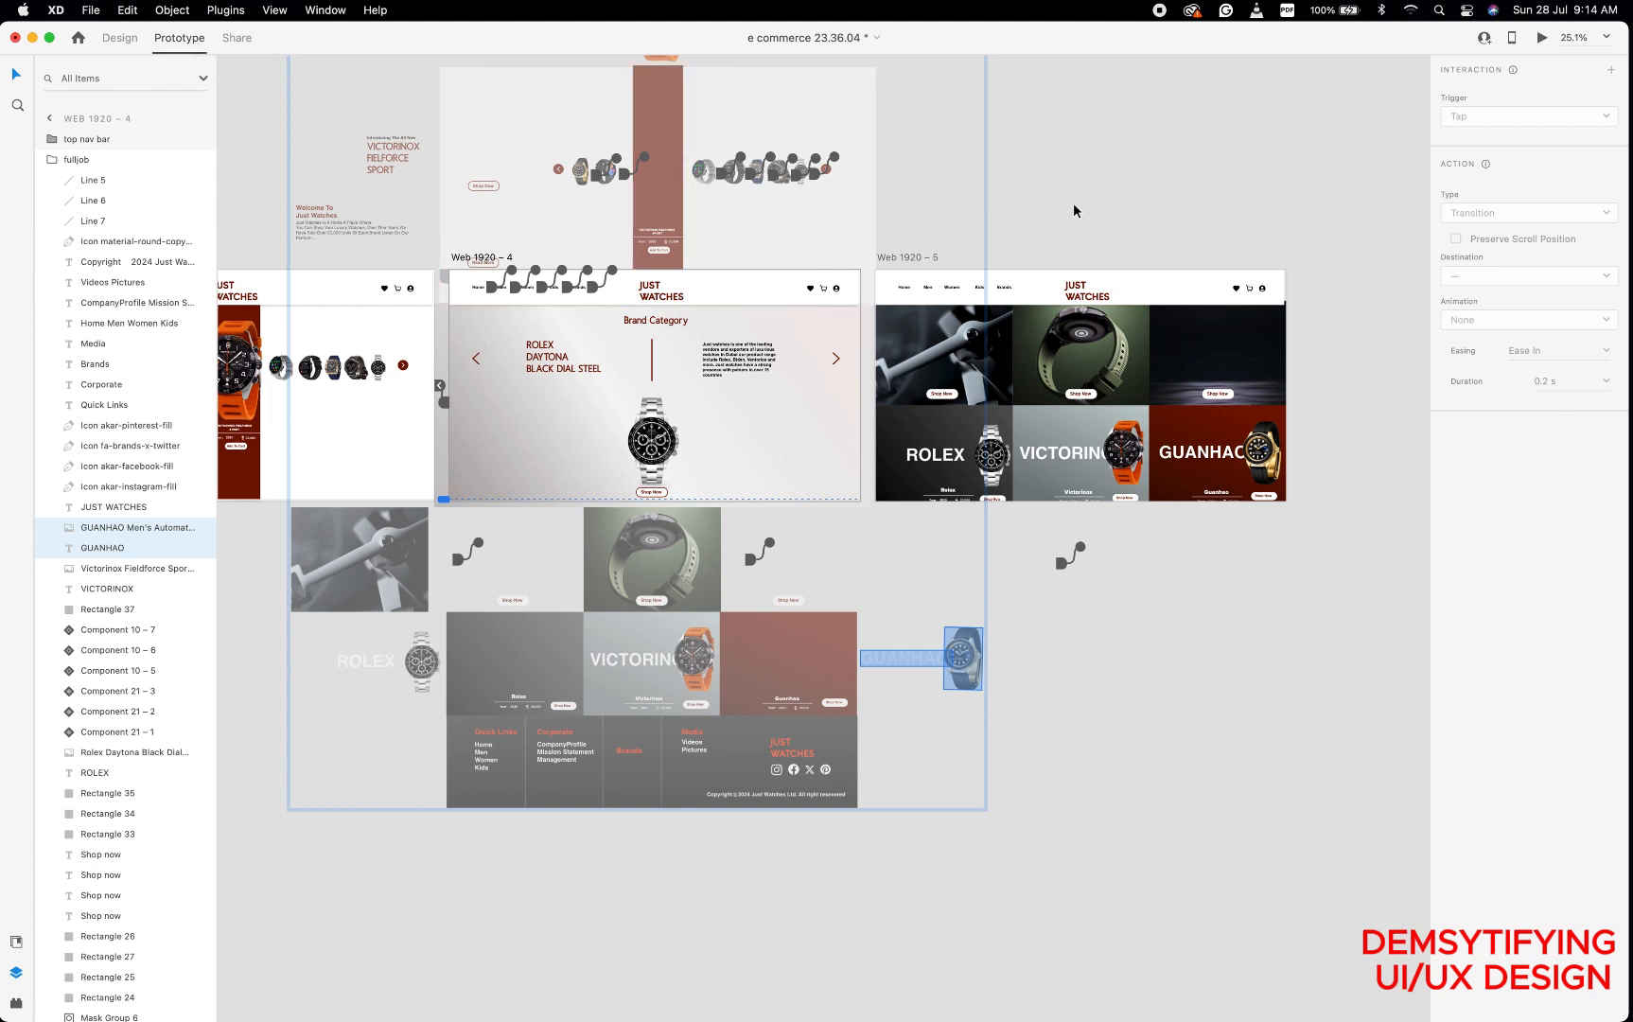
{"action": "left_click", "coordinate": [982, 232]}
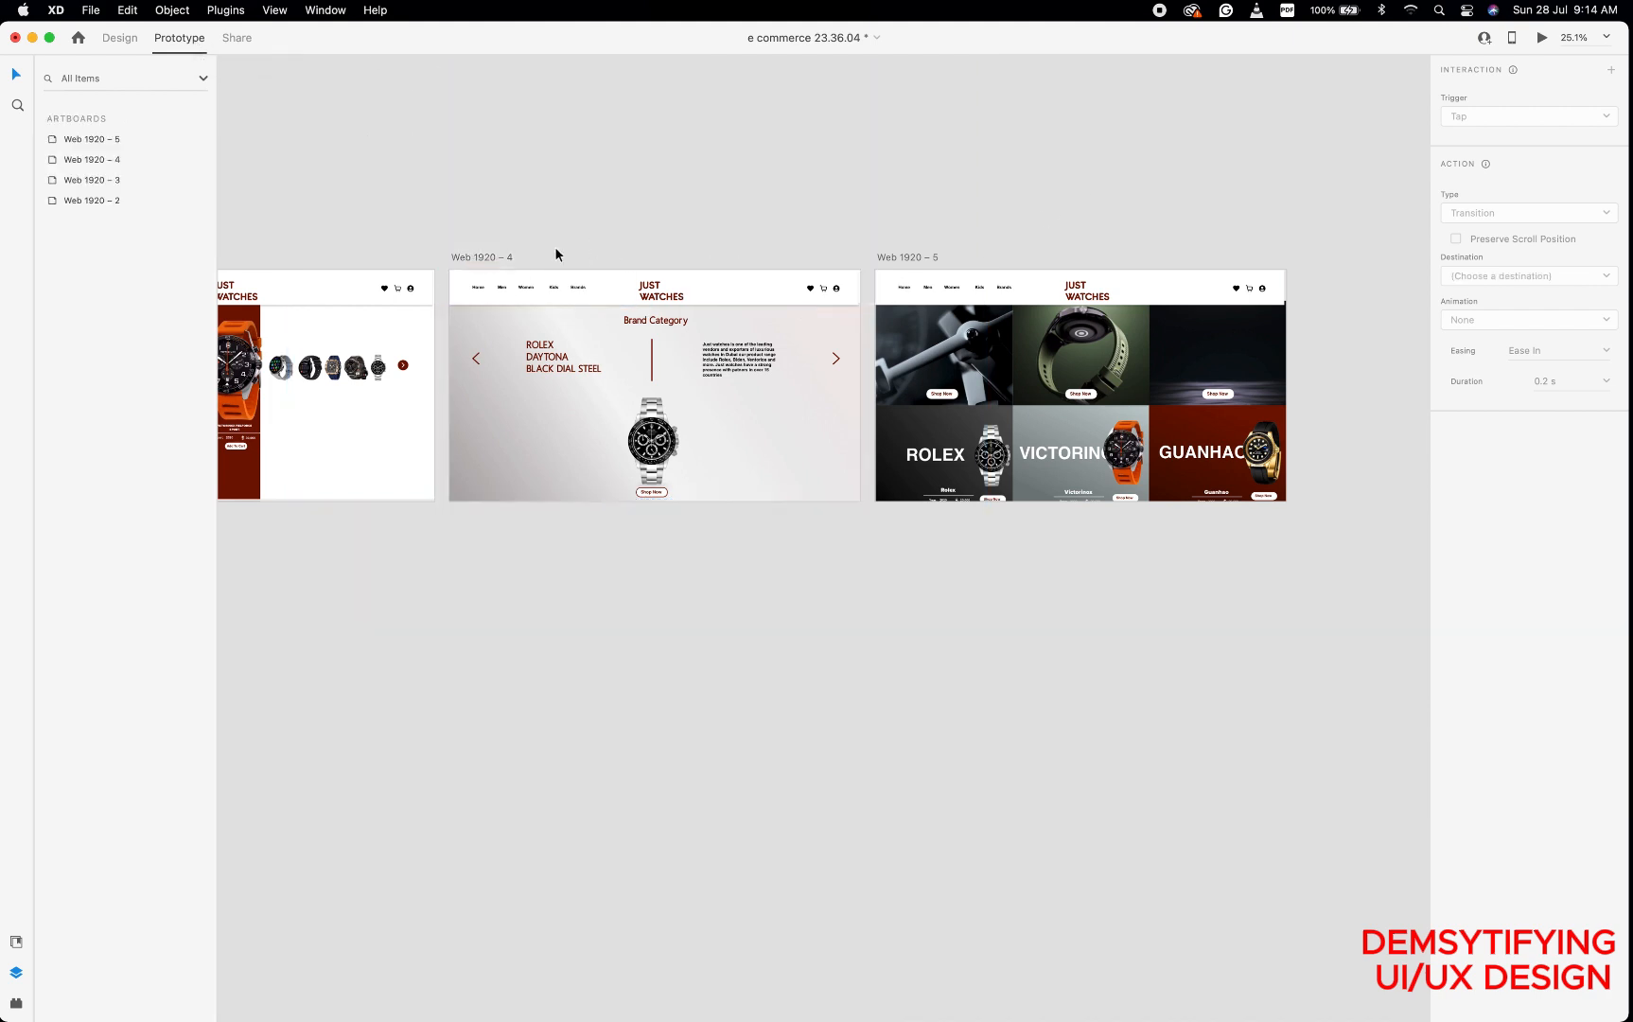
{"action": "left_click", "coordinate": [484, 261]}
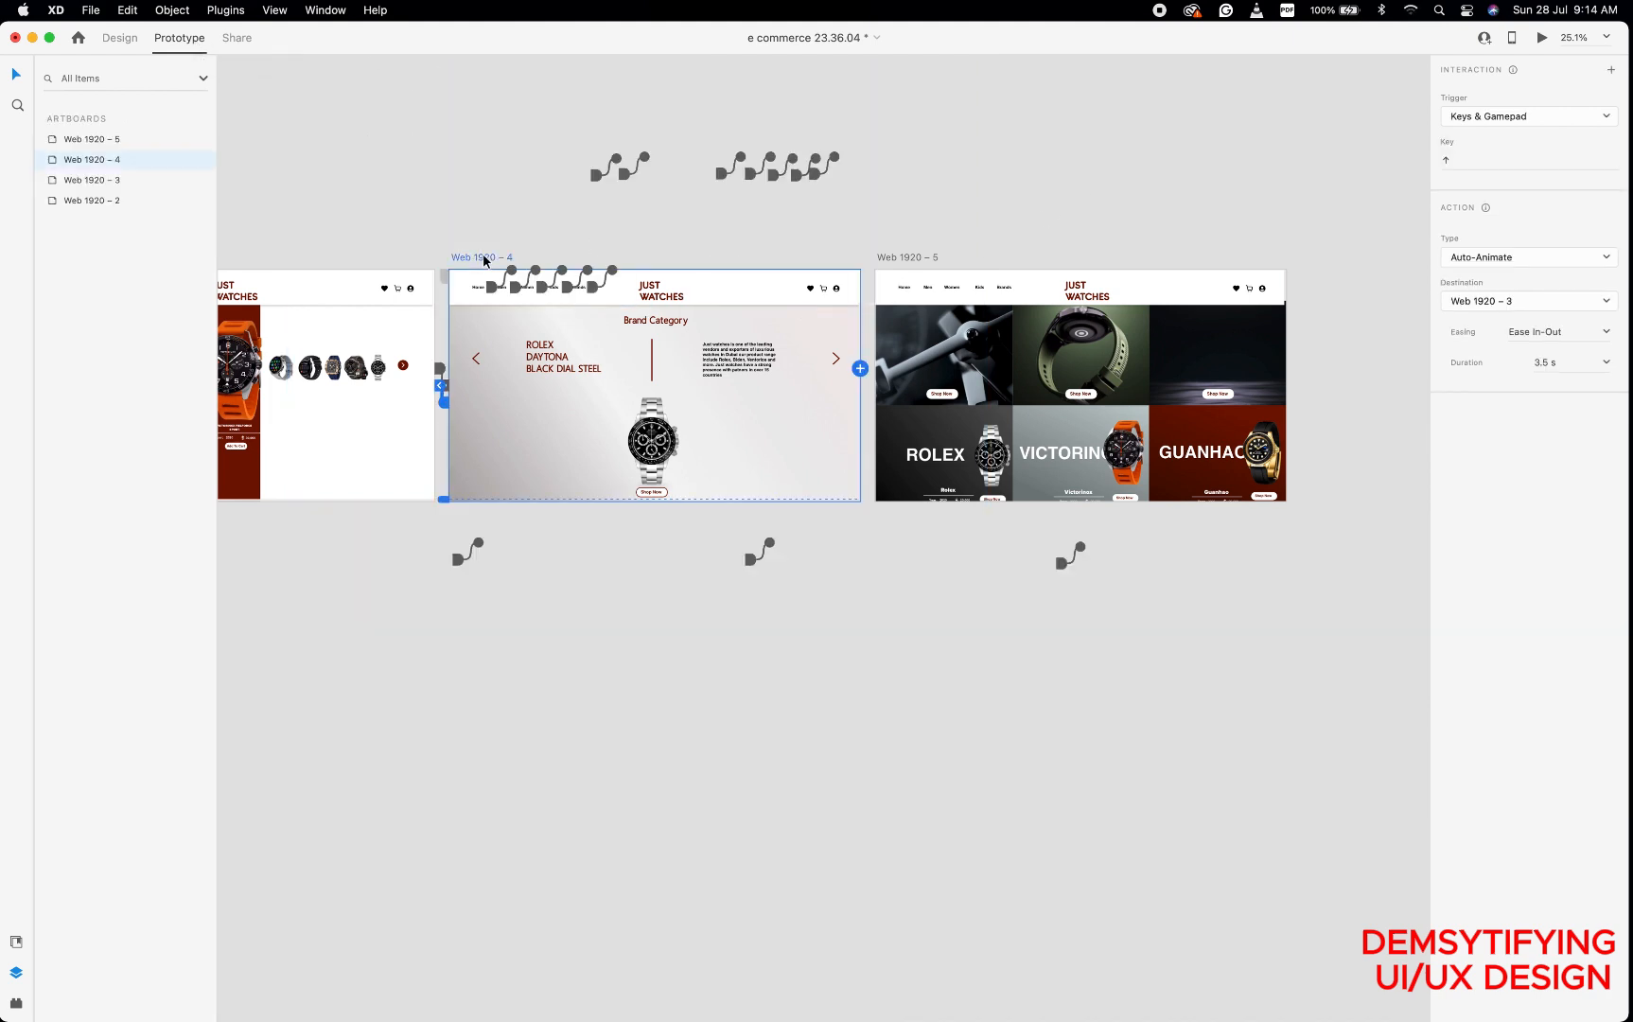
{"action": "left_click_drag", "start_coordinate": [860, 368], "coordinate": [954, 372]}
{"action": "left_click", "coordinate": [1517, 161]}
{"action": "key", "text": "Down"}
Link Web 1920 – 5 back to Web 1920 – 4 with Auto-Animate, triggered by the up arrow key.
{"action": "left_click", "coordinate": [906, 259]}
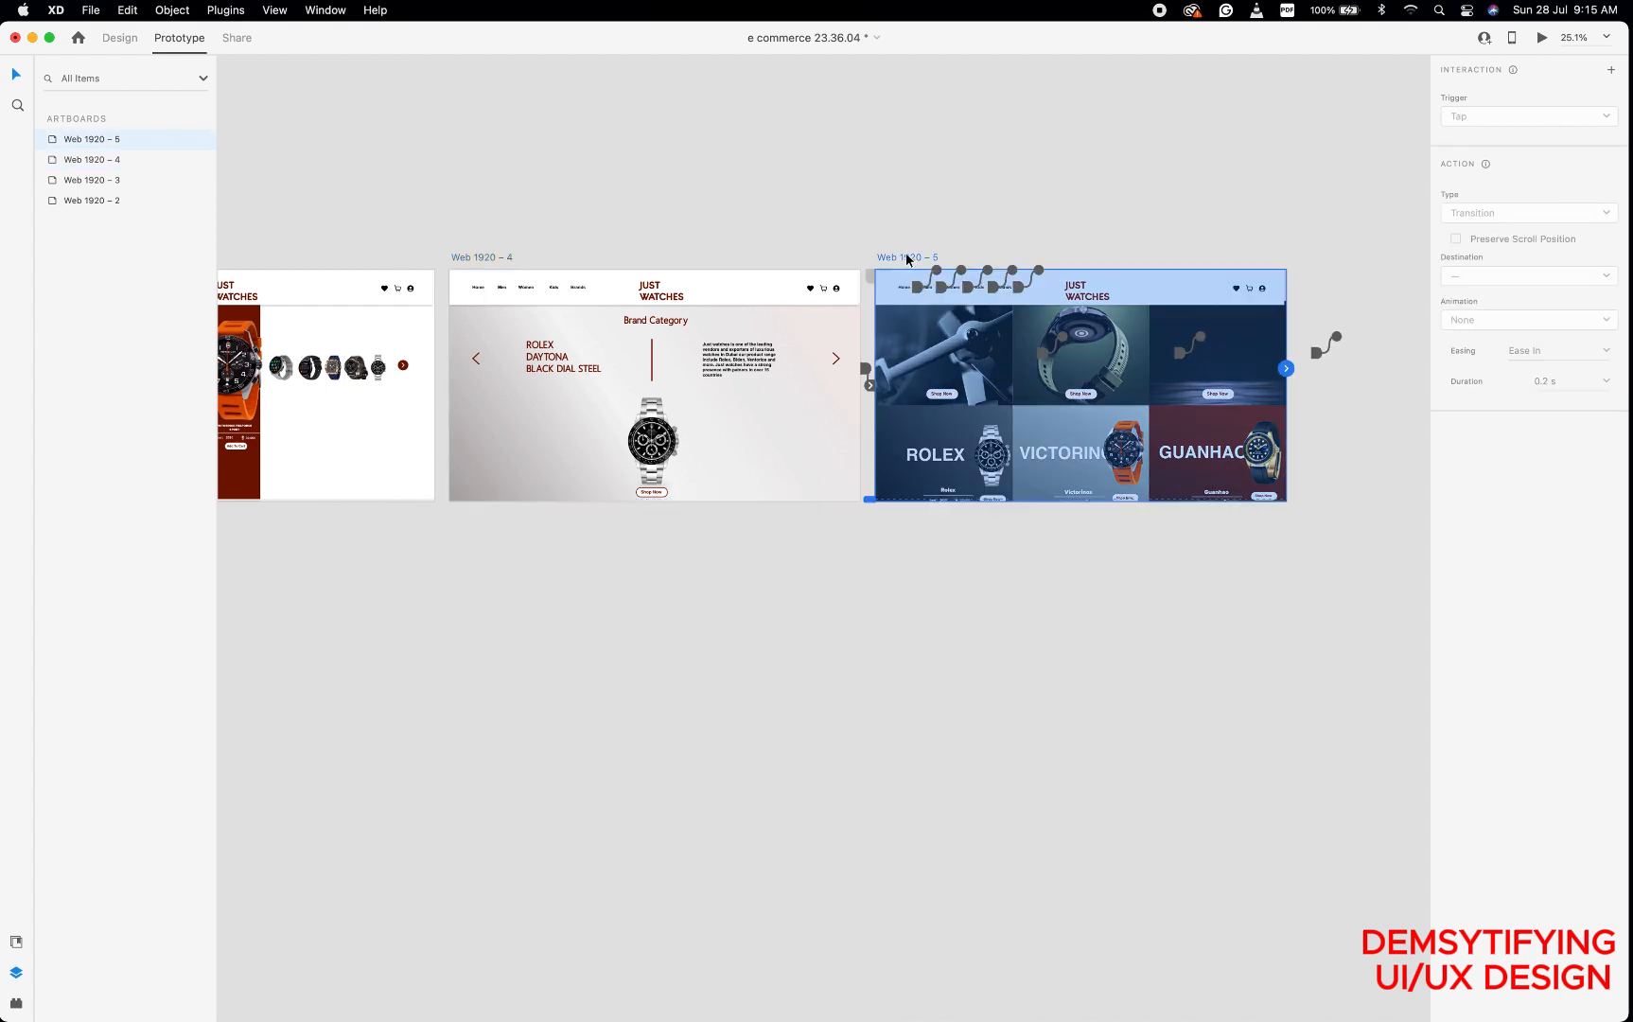
{"action": "left_click_drag", "start_coordinate": [1287, 371], "coordinate": [800, 379]}
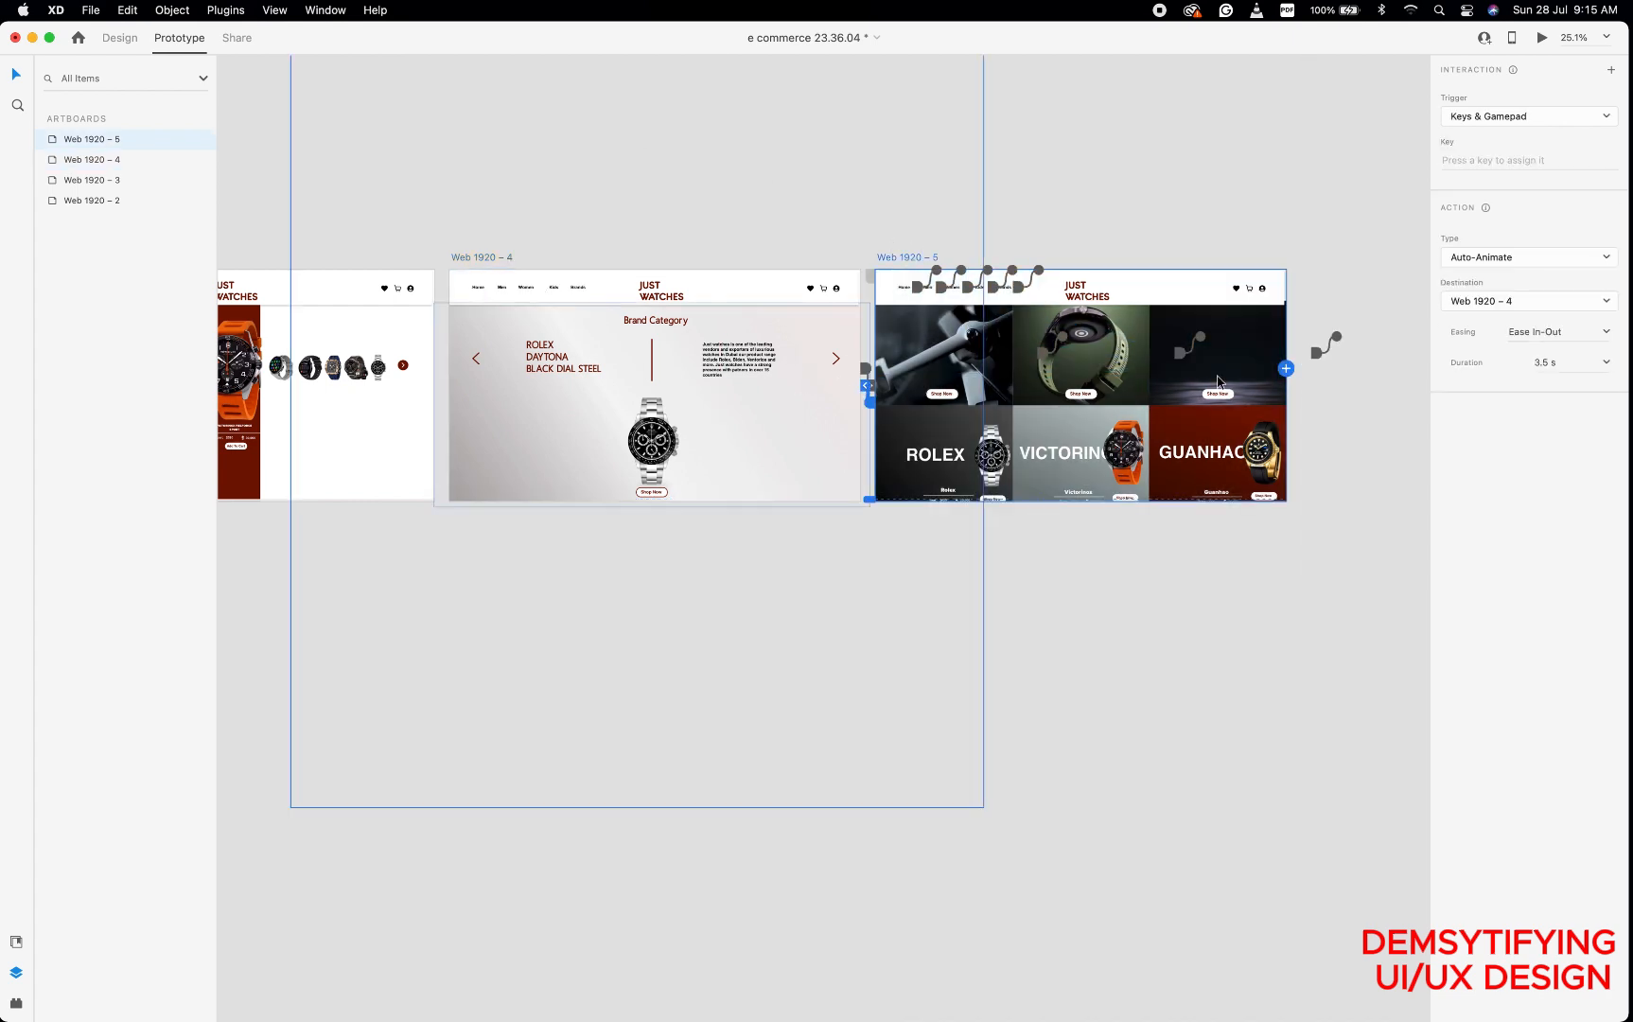
{"action": "left_click", "coordinate": [1504, 157]}
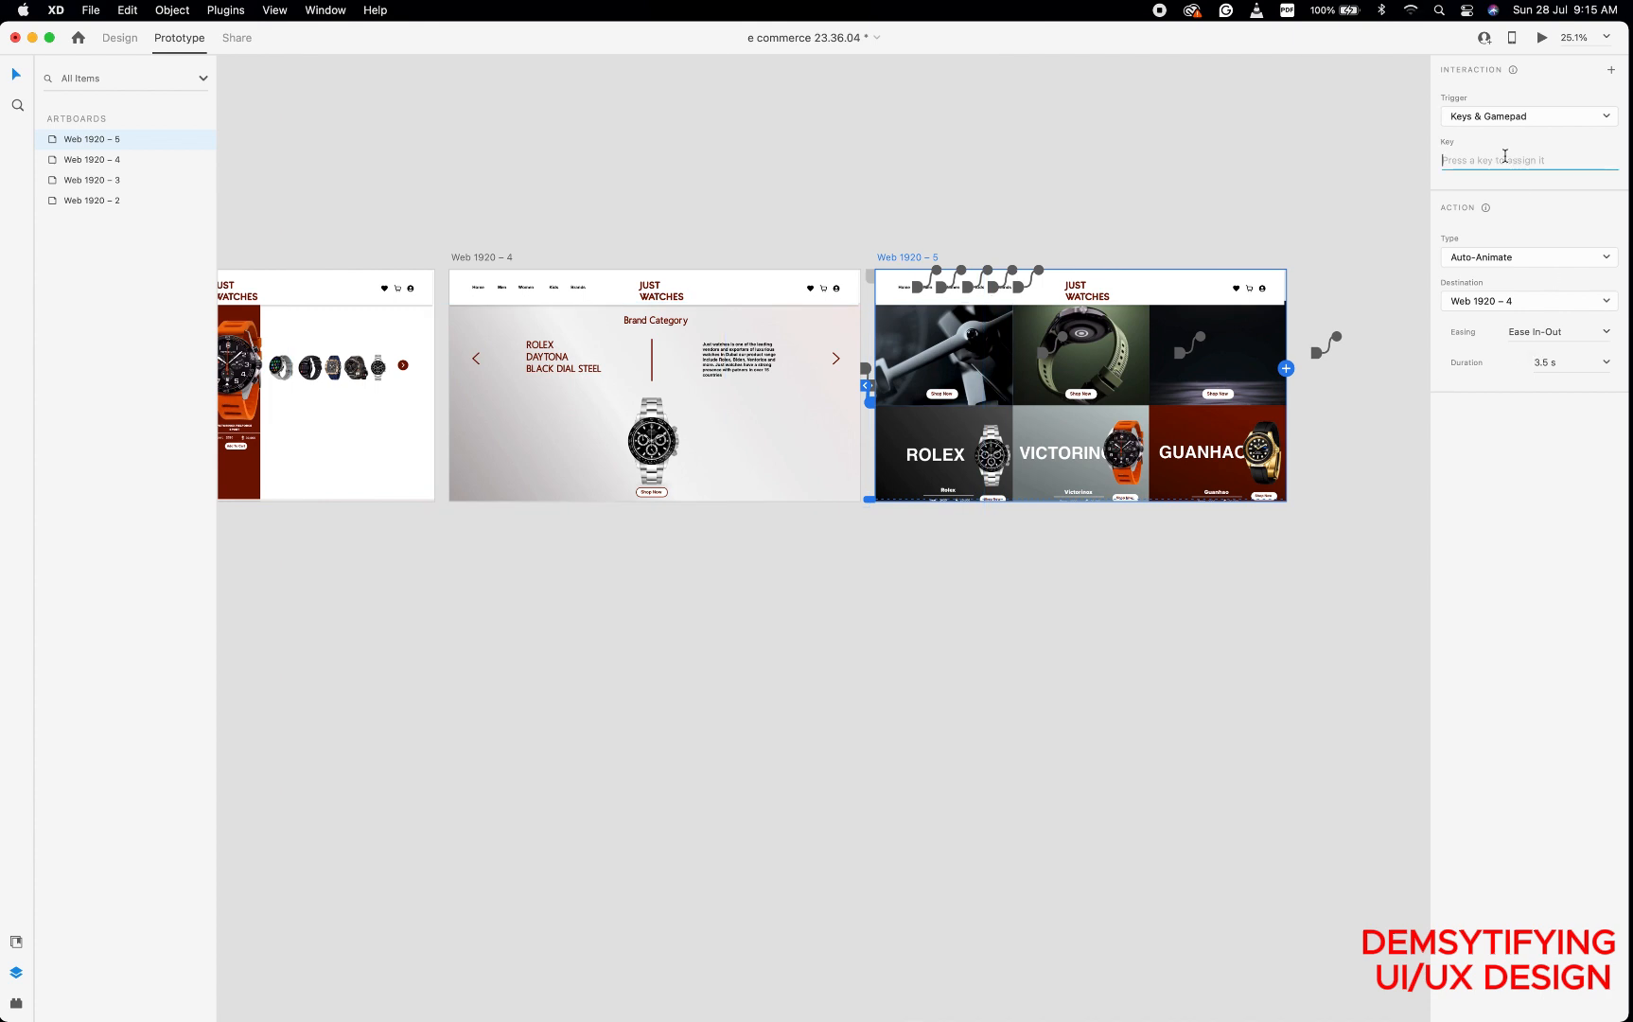
{"action": "key", "text": "Up"}
Preview the prototype from Web 1920 – 3 through Web 1920 – 5 and back, and return to Design mode.
{"action": "scroll", "coordinate": [761, 256], "scroll_direction": "down", "scroll_amount": 5}
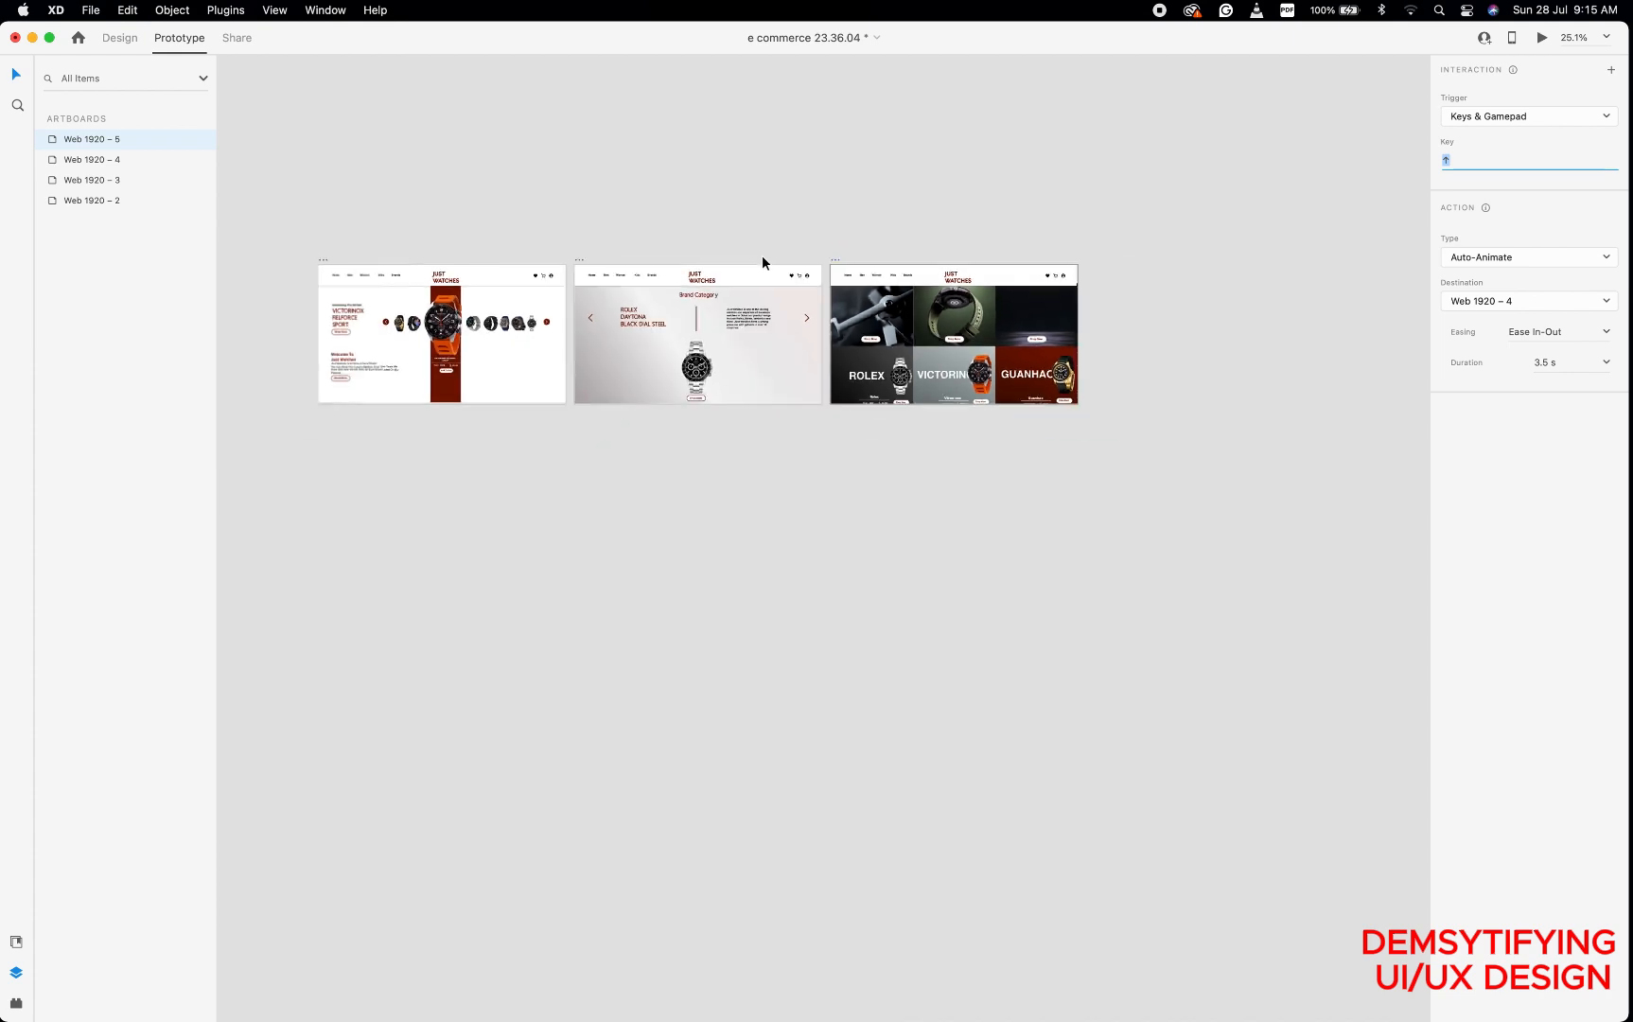
{"action": "left_click", "coordinate": [353, 261]}
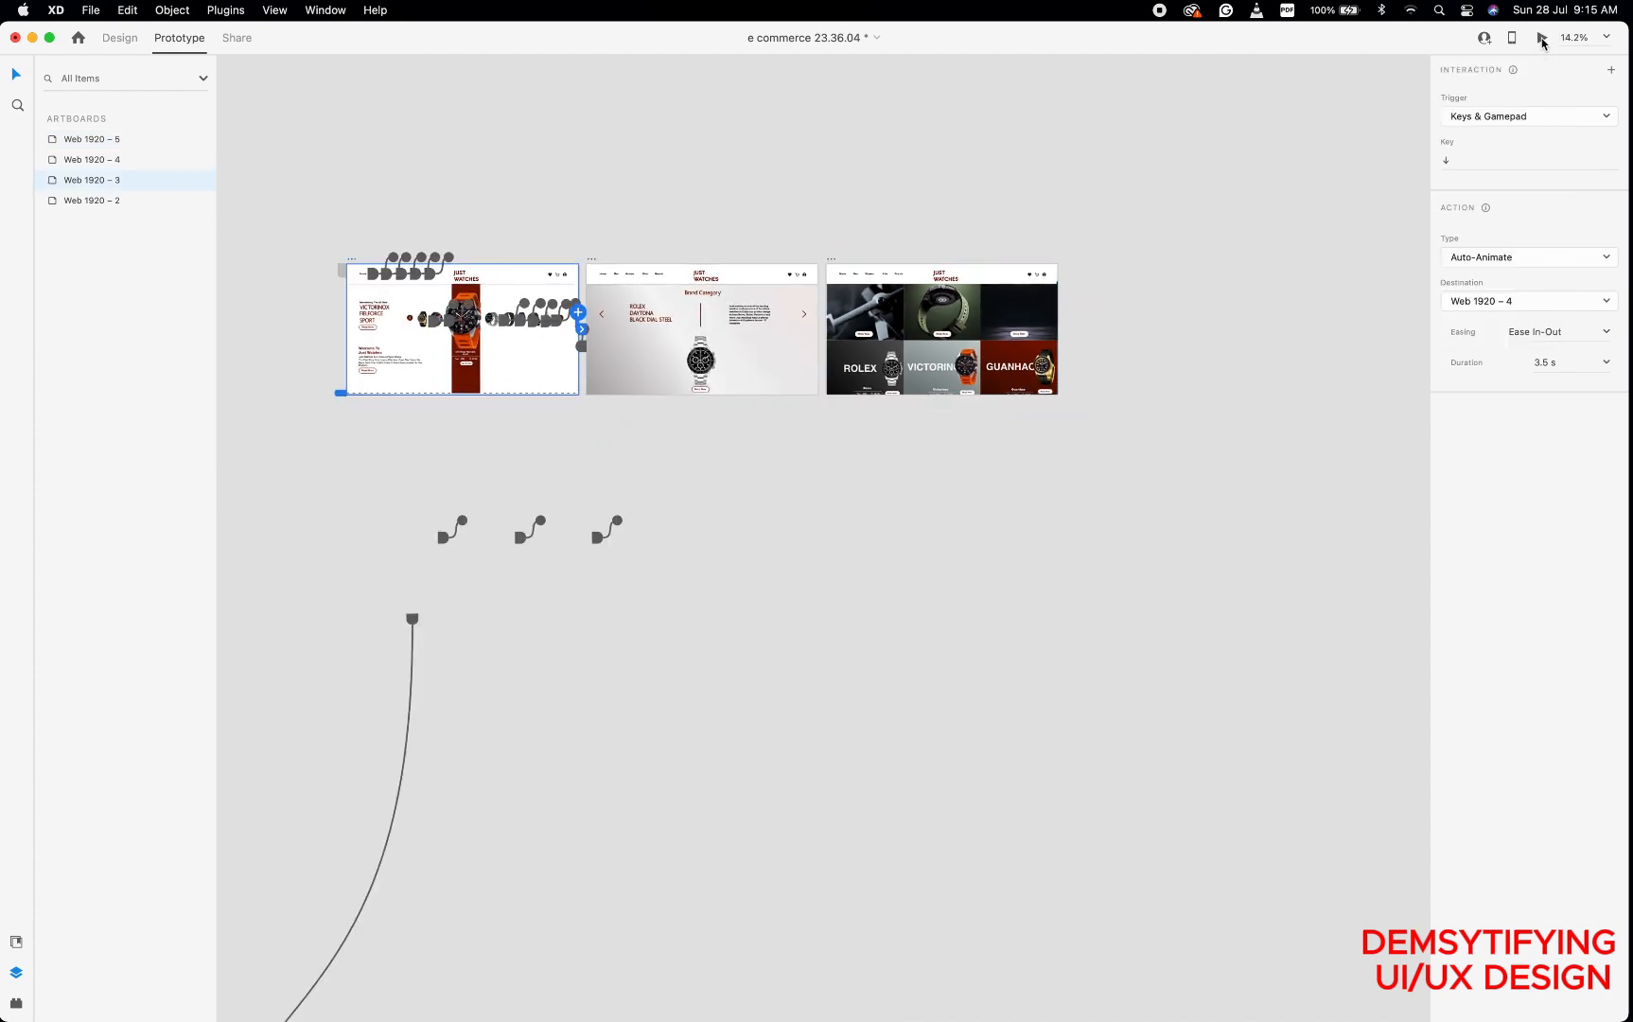
{"action": "left_click", "coordinate": [1542, 38]}
{"action": "key", "text": "Down"}
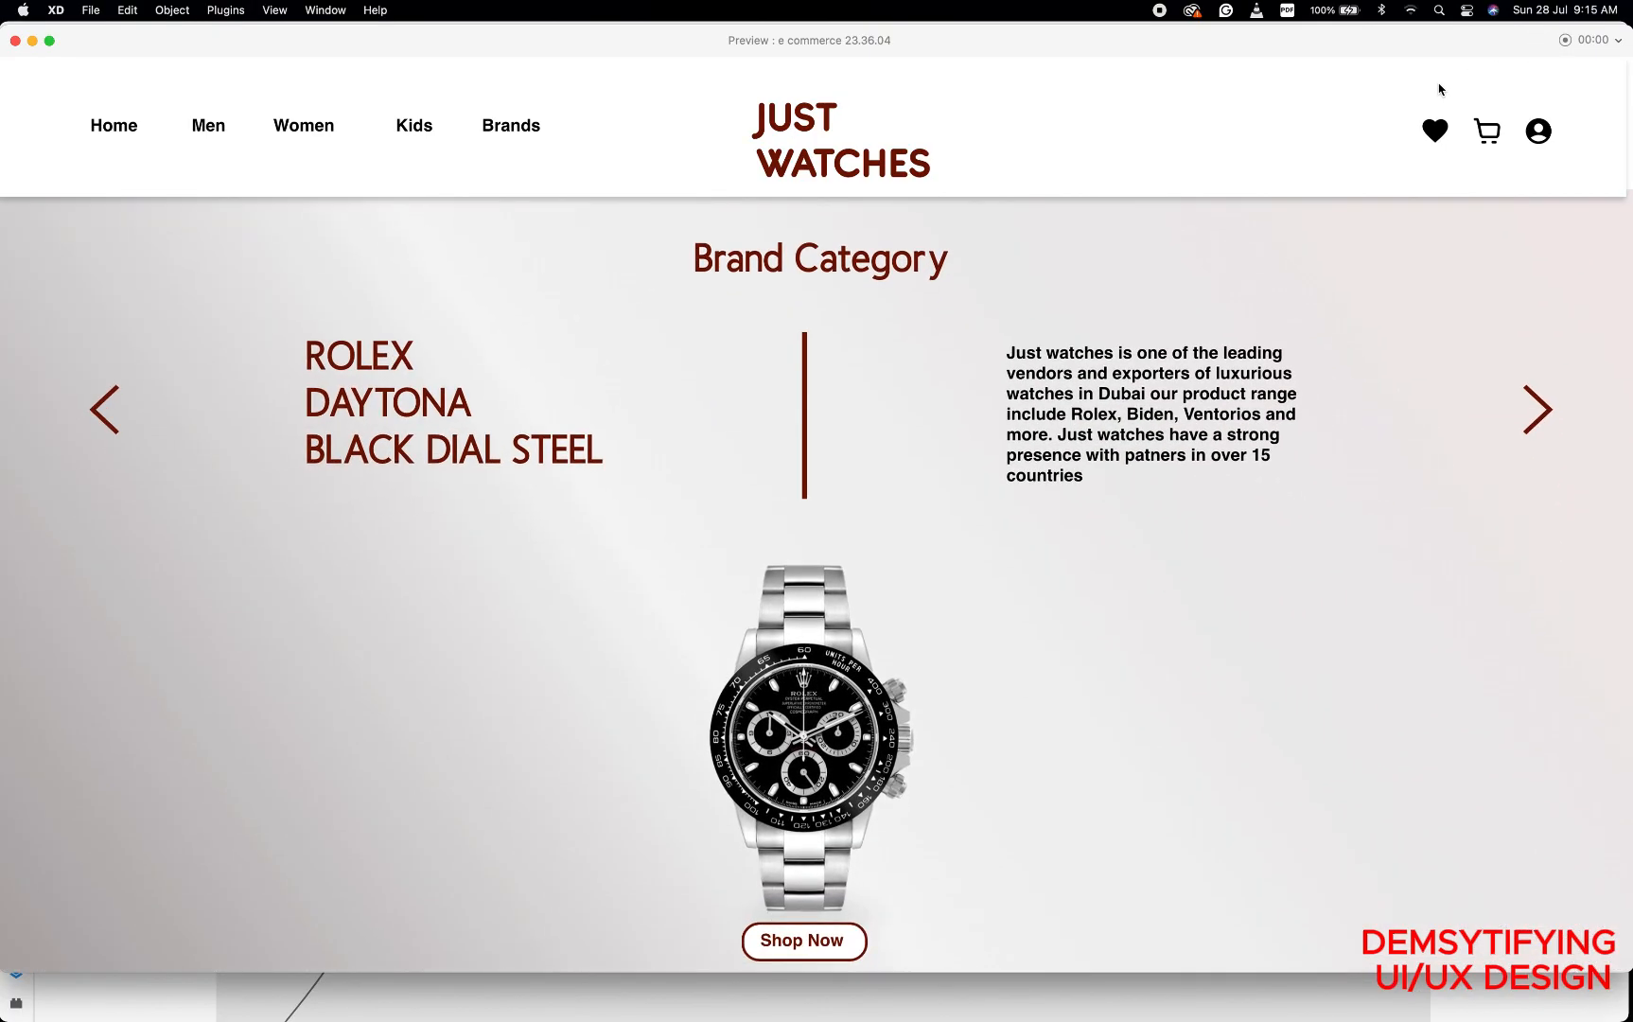
{"action": "scroll", "coordinate": [1440, 90], "scroll_direction": "down", "scroll_amount": 10}
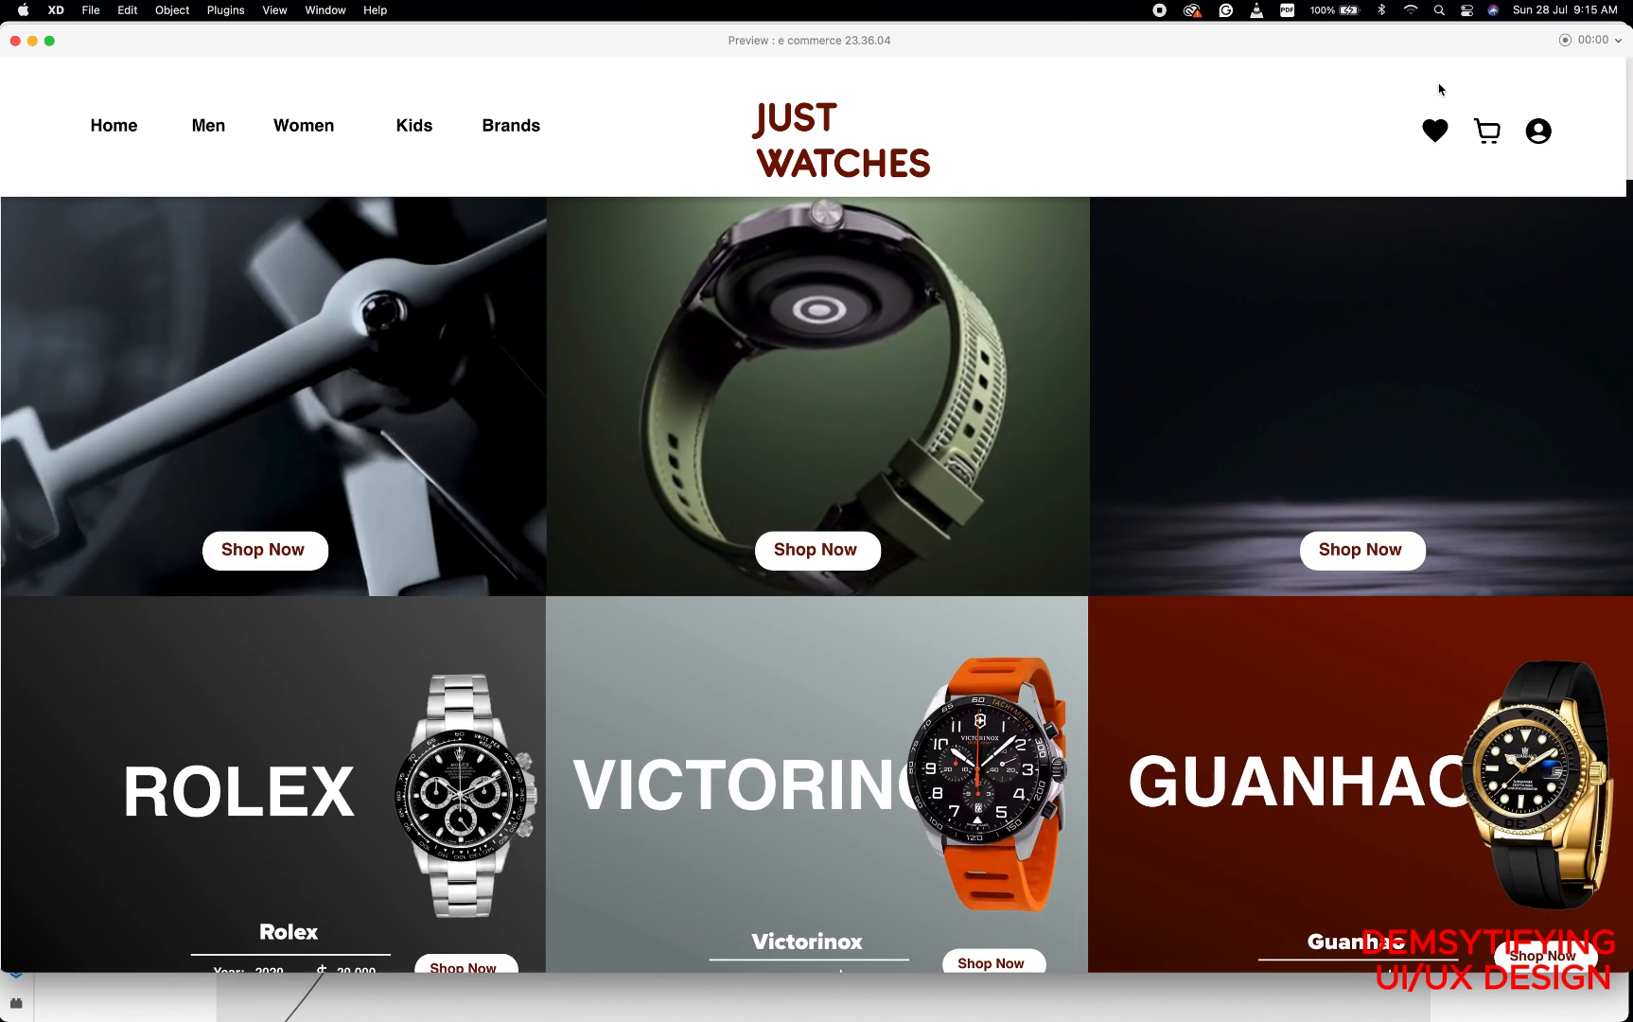
{"action": "scroll", "coordinate": [1440, 90], "scroll_direction": "up", "scroll_amount": 5}
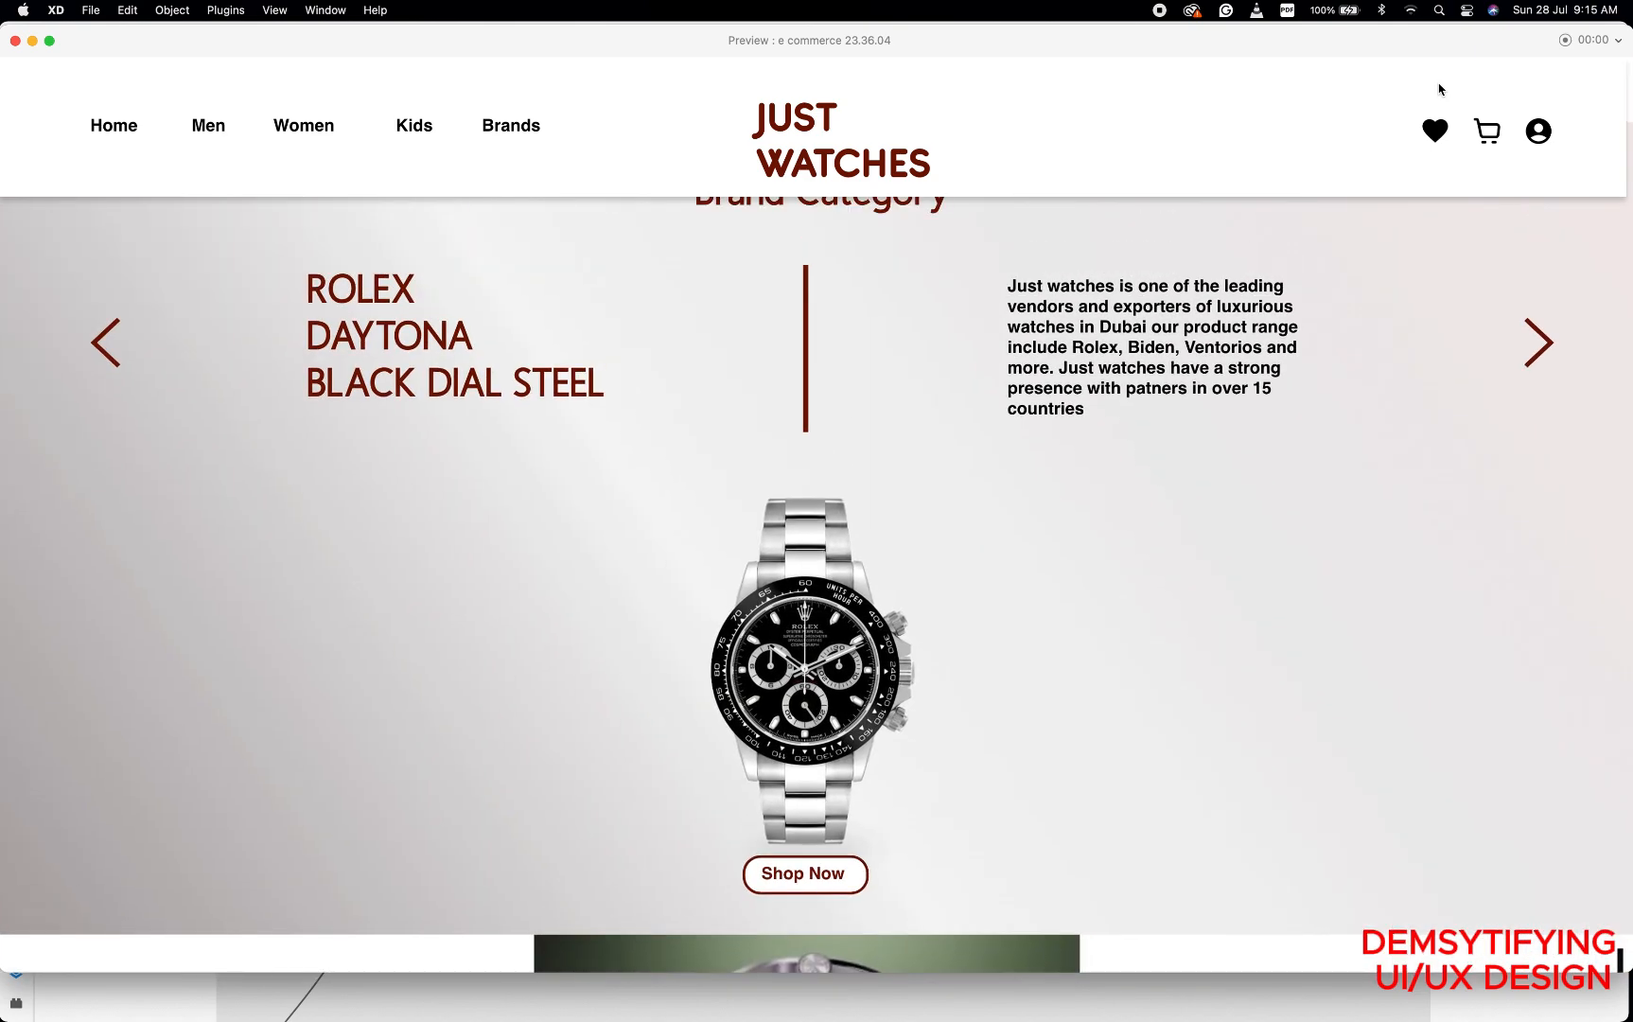
{"action": "scroll", "coordinate": [1440, 90], "scroll_direction": "up", "scroll_amount": 5}
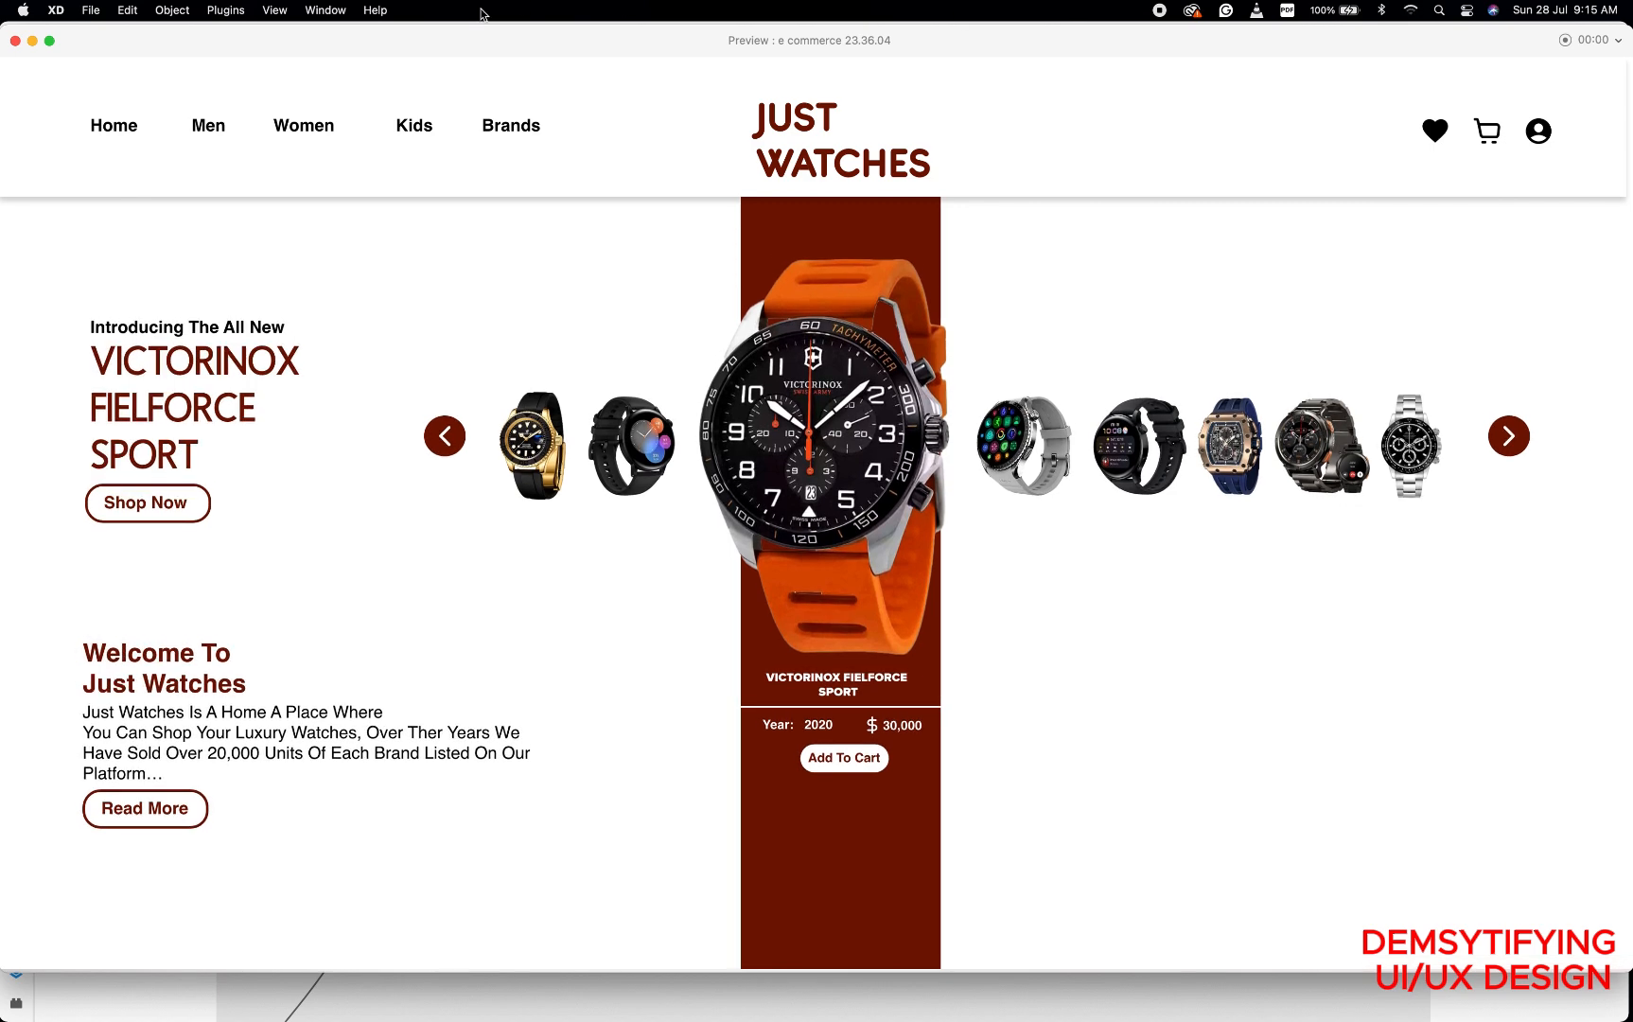
{"action": "left_click", "coordinate": [16, 41]}
{"action": "left_click", "coordinate": [120, 37]}
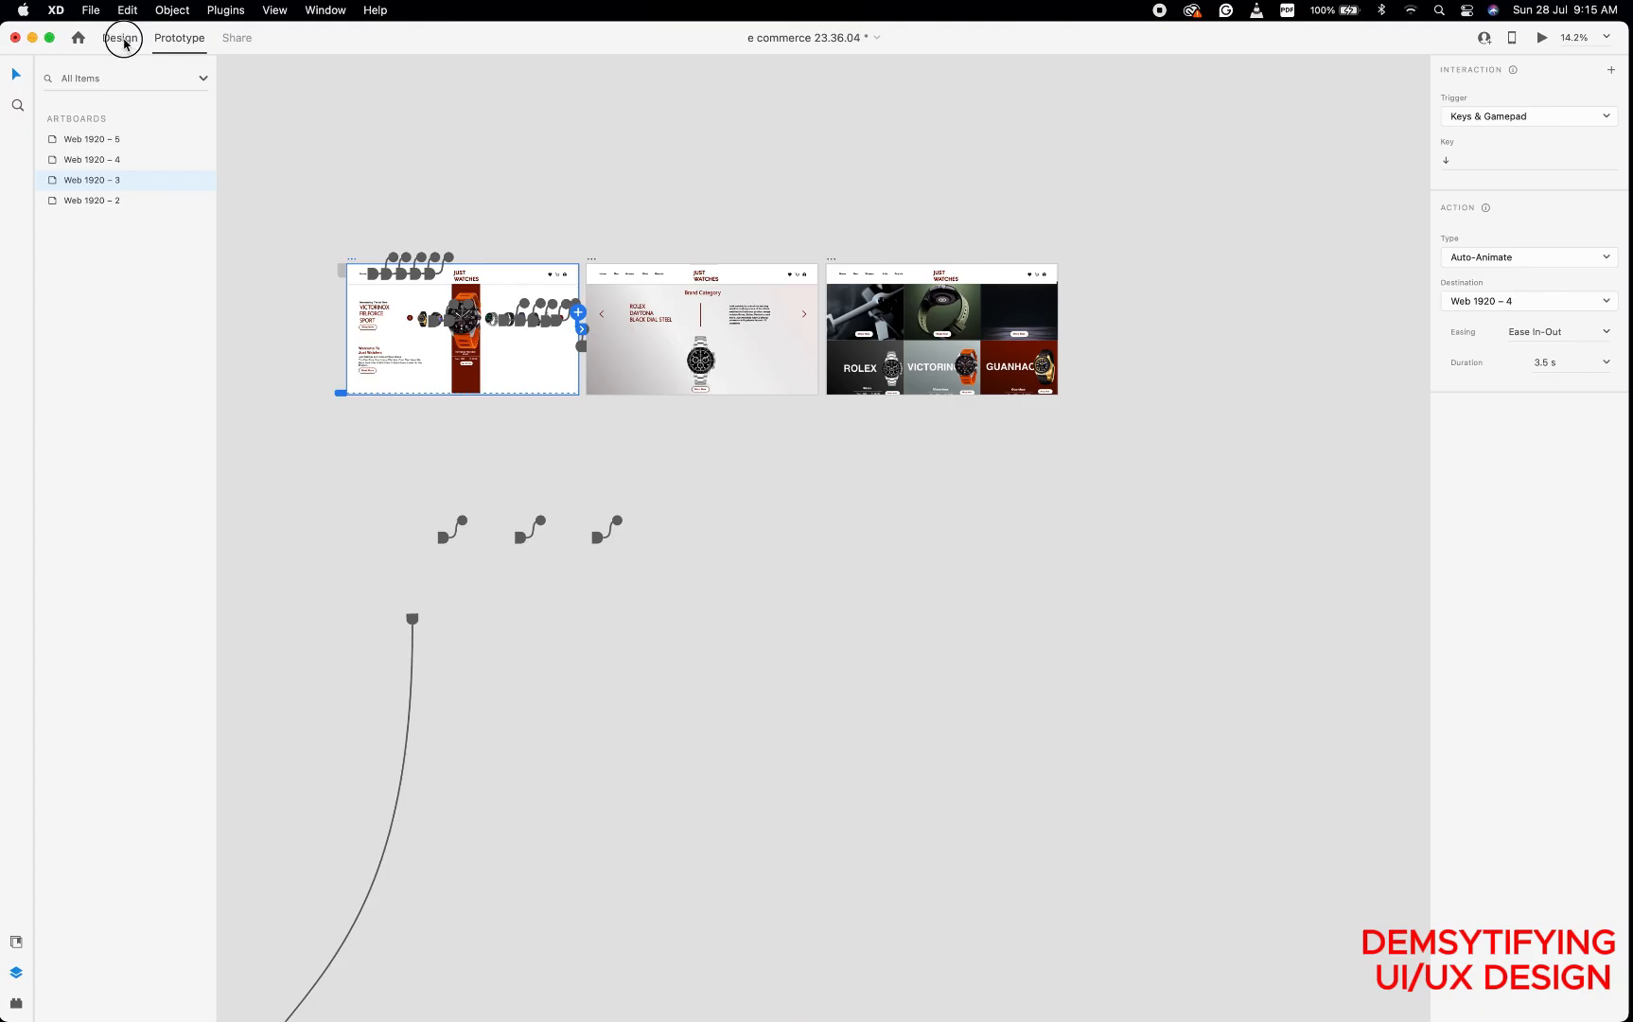
{"action": "scroll", "coordinate": [492, 248], "scroll_direction": "up", "scroll_amount": 3}
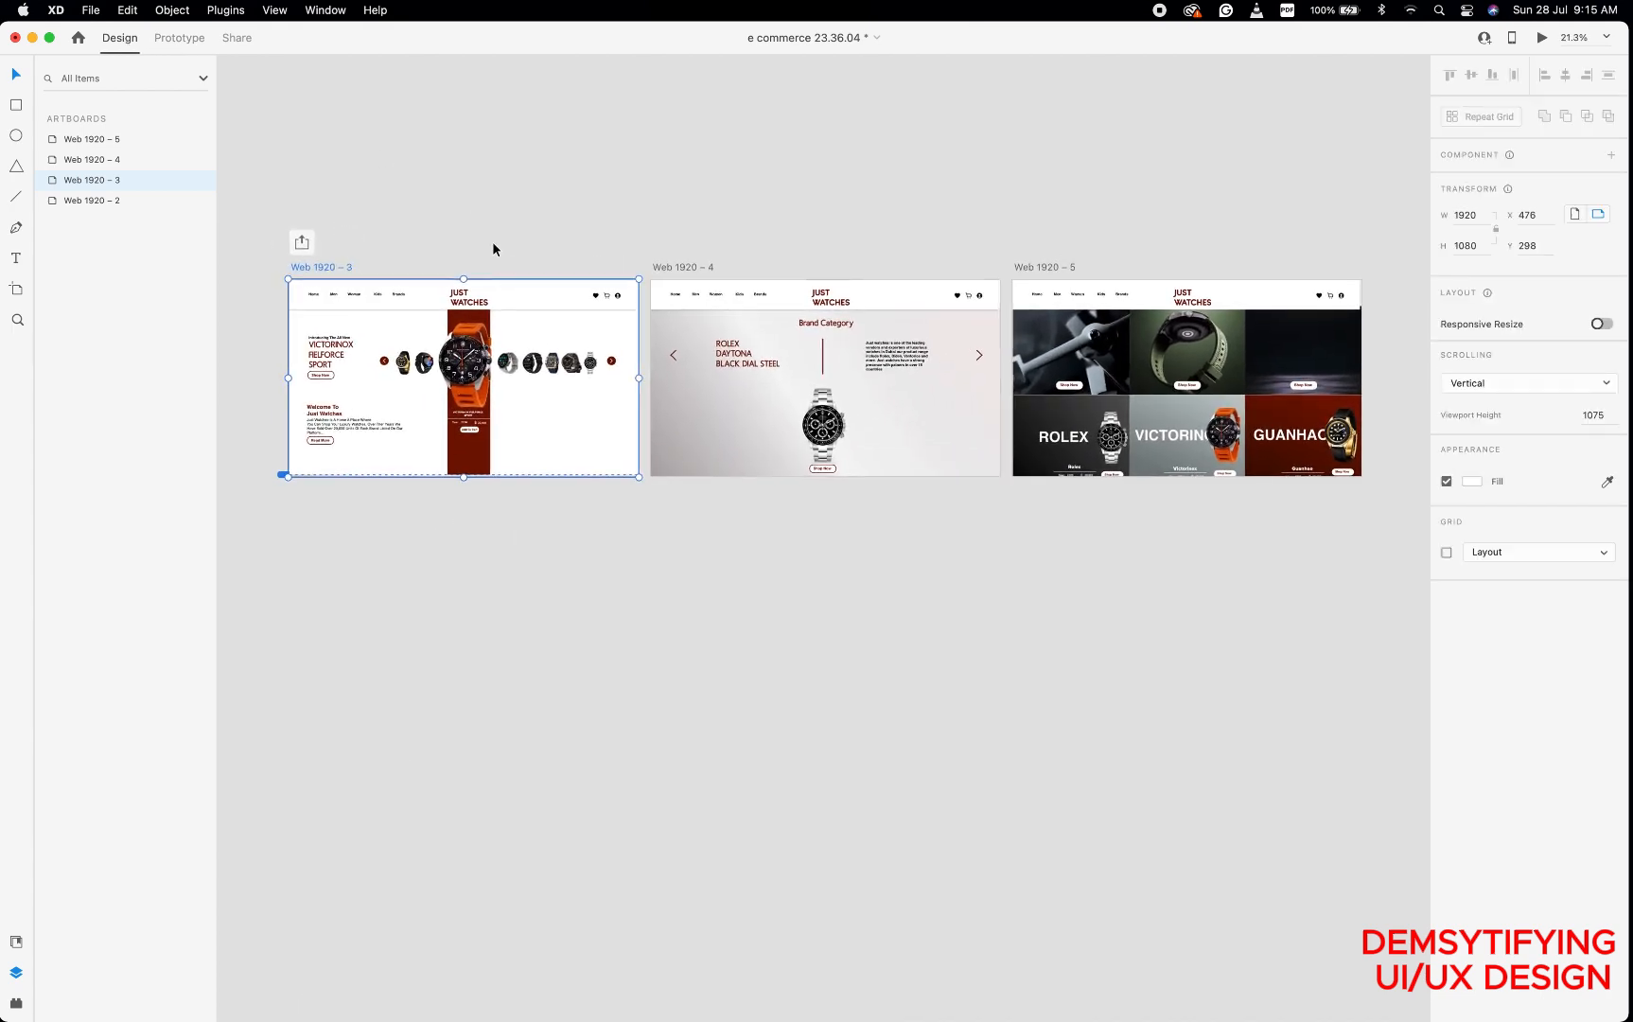